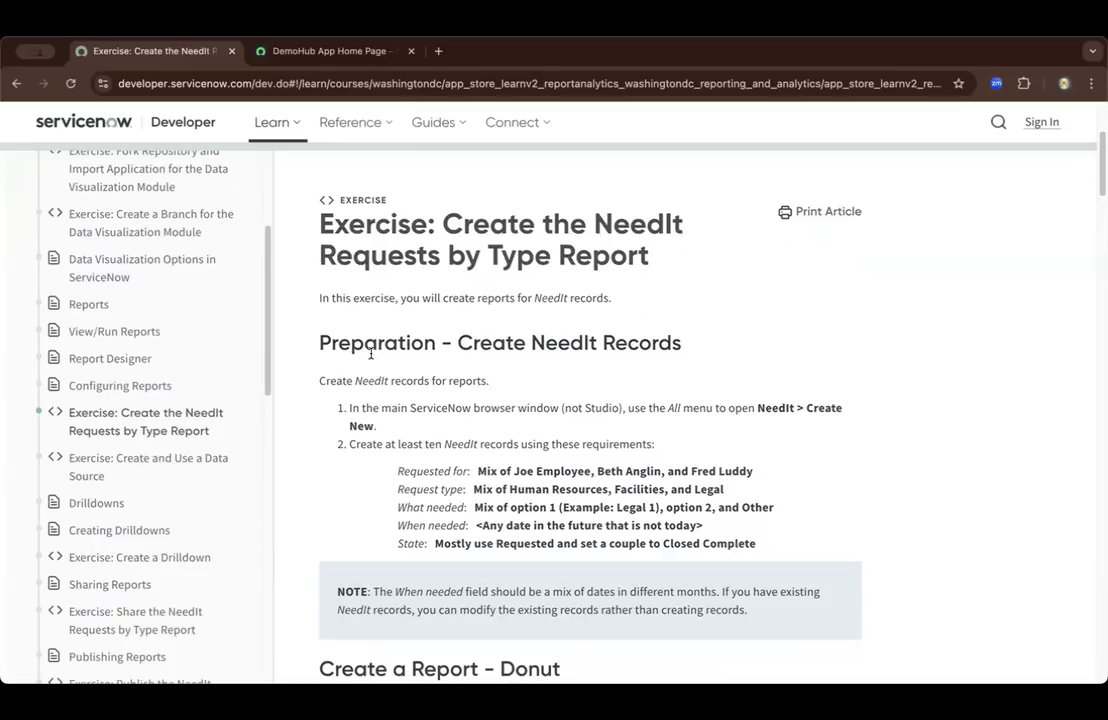
Review the NeedIt record requirements in the exercise, then open a new NeedIt record form in the ServiceNow instance
scroll(369, 351, "down", 1)
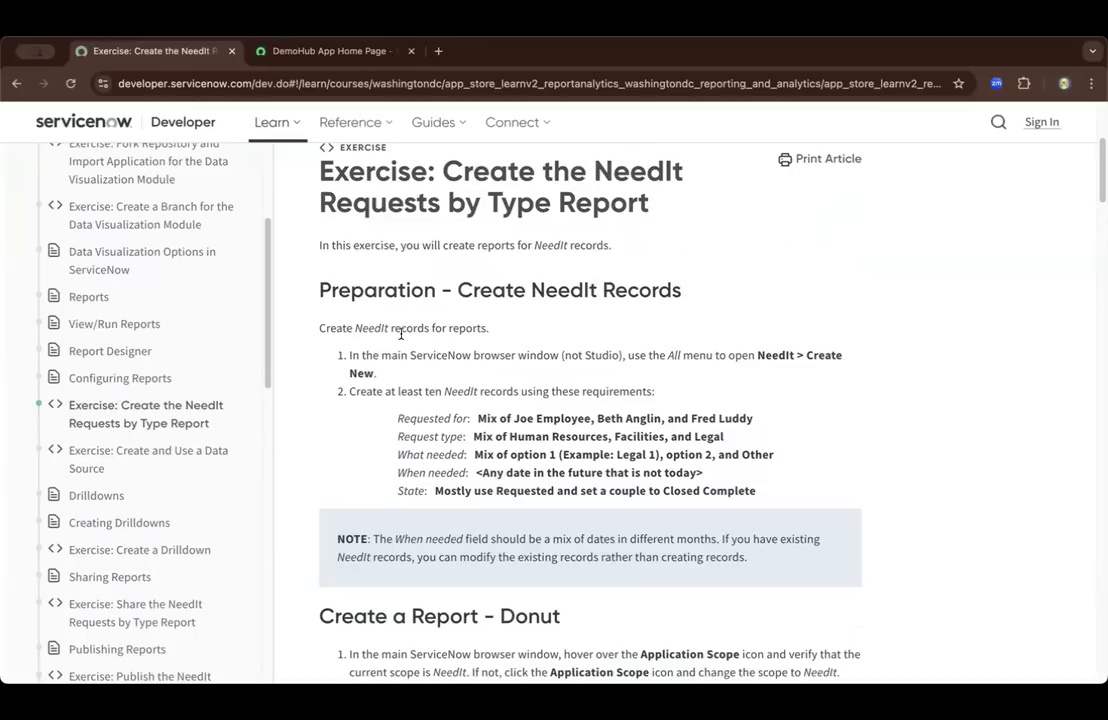
double_click(764, 357)
left_click_drag(485, 417, 757, 491)
scroll(671, 453, "down", 2)
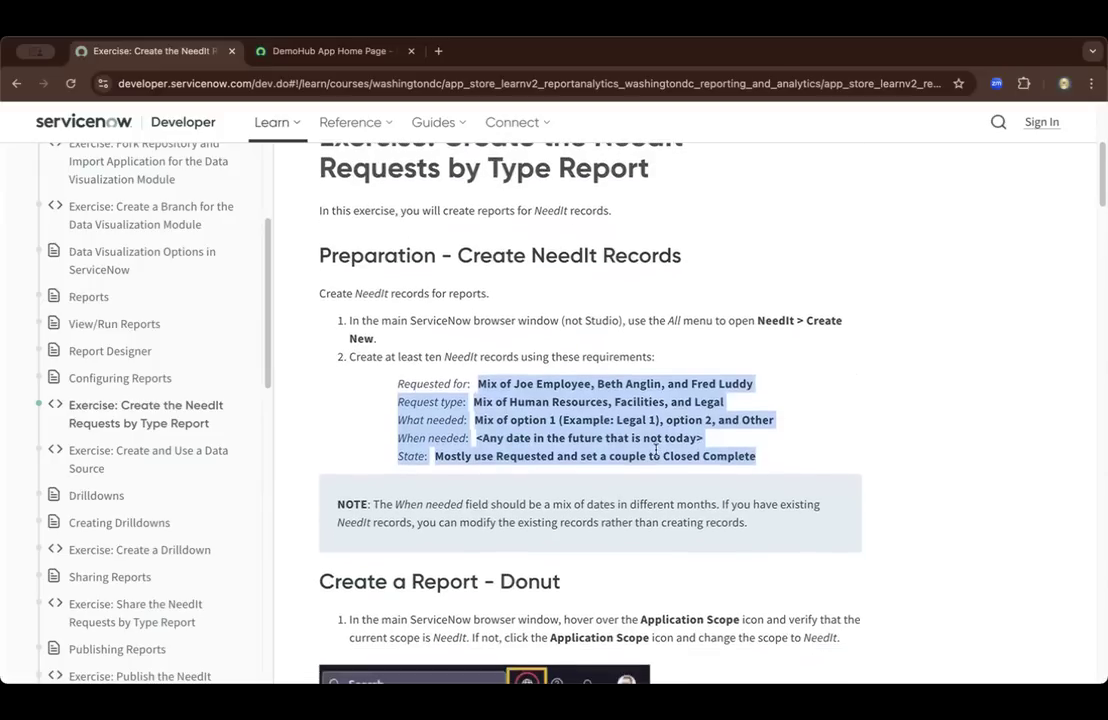
left_click(317, 60)
left_click(129, 117)
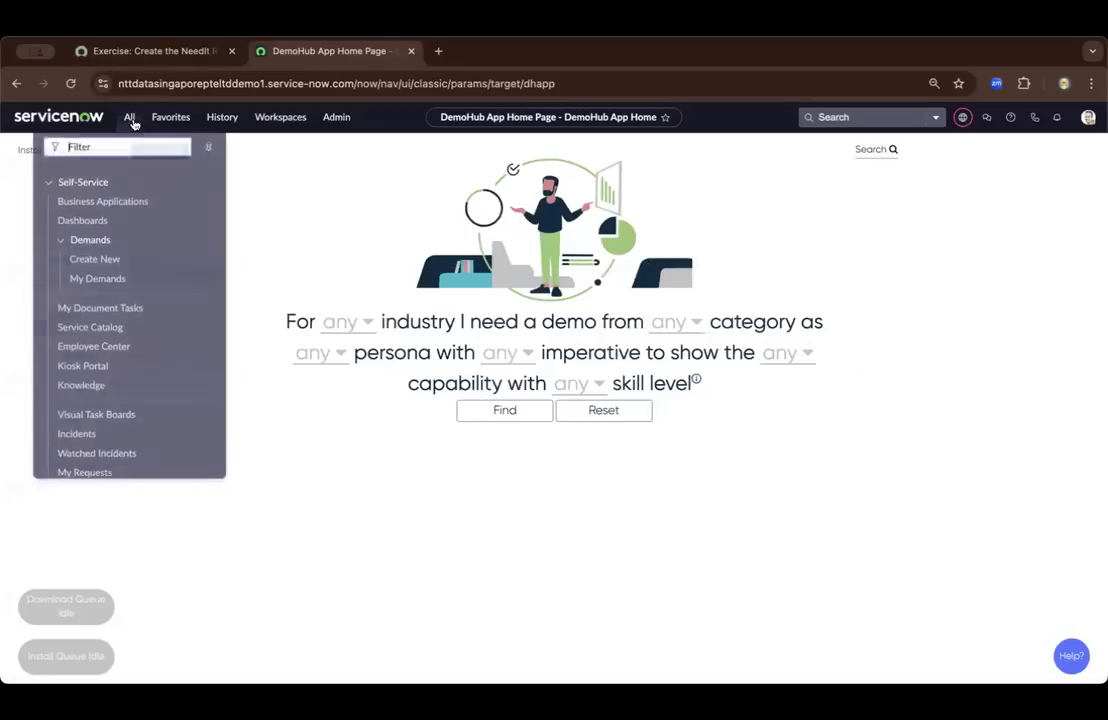
type("need")
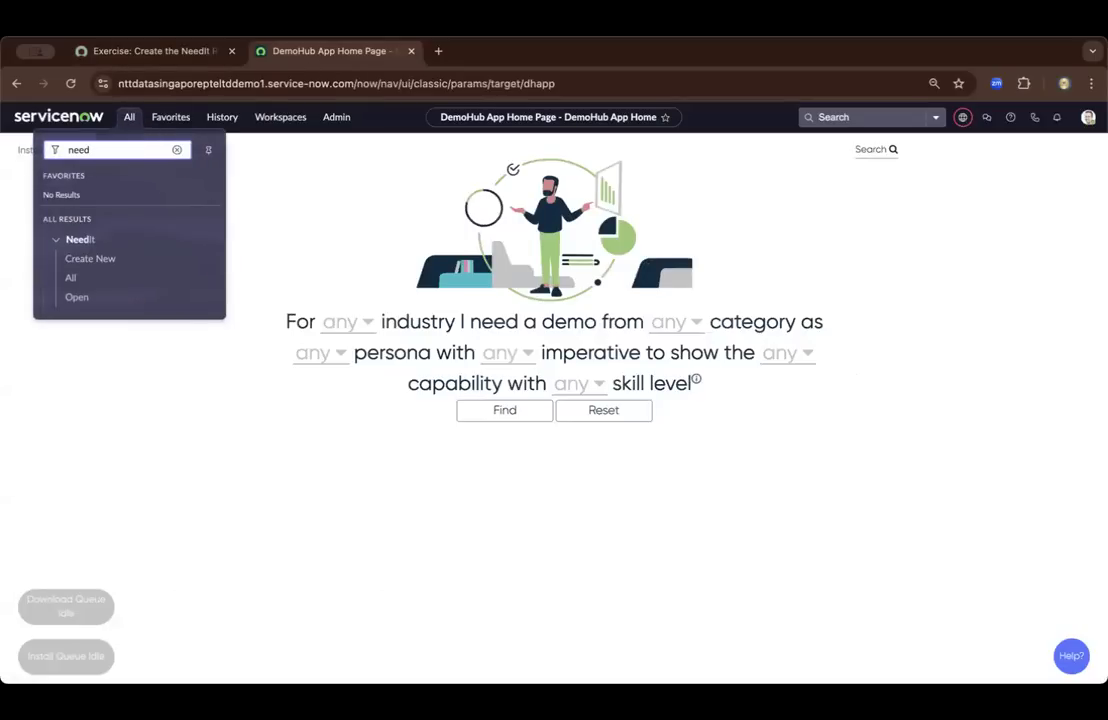
left_click(101, 264)
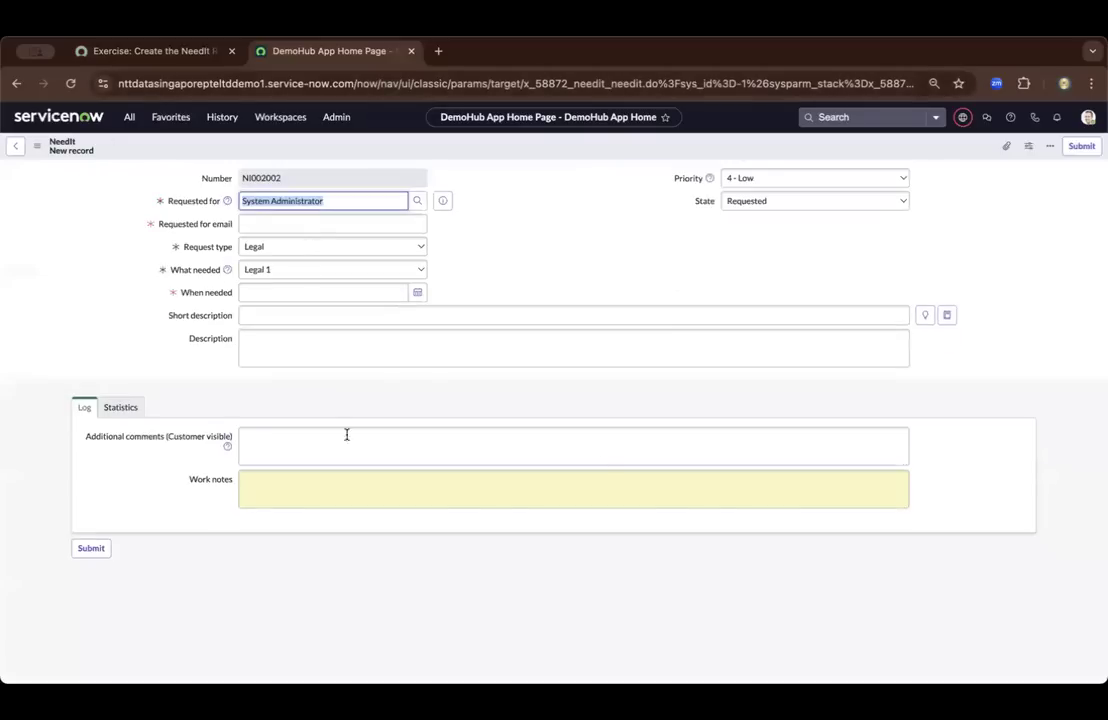
Copy the first person's name from the exercise's Requested for requirement and enter it as the new record's Requested for value
left_click(171, 56)
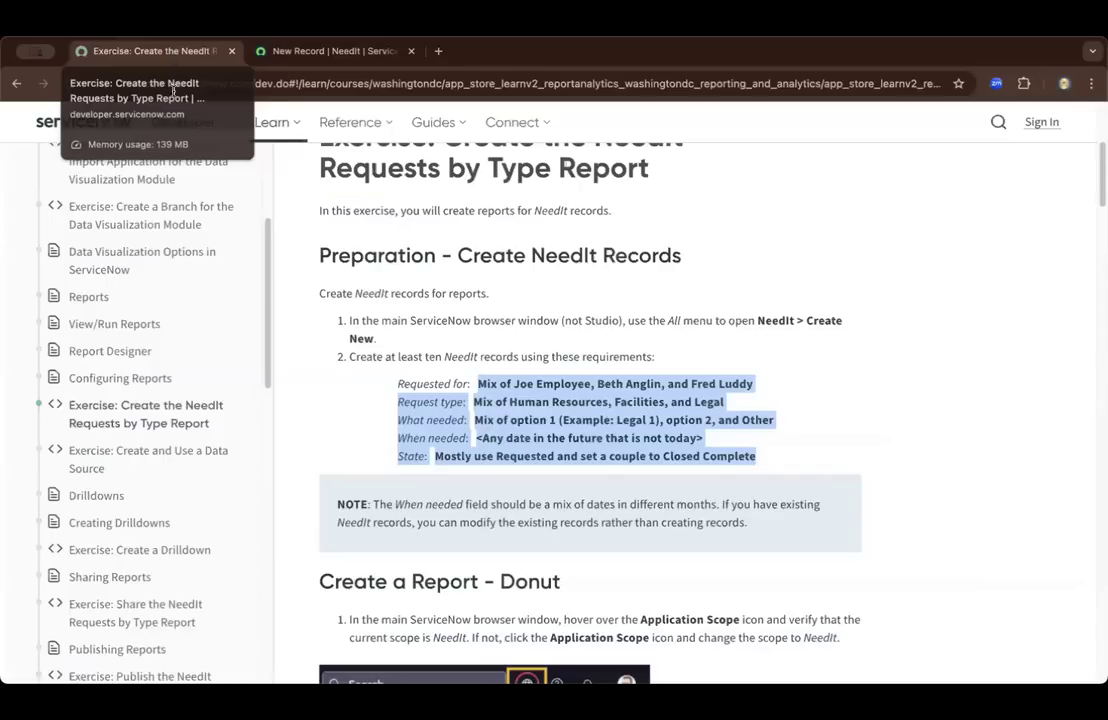
left_click(529, 396)
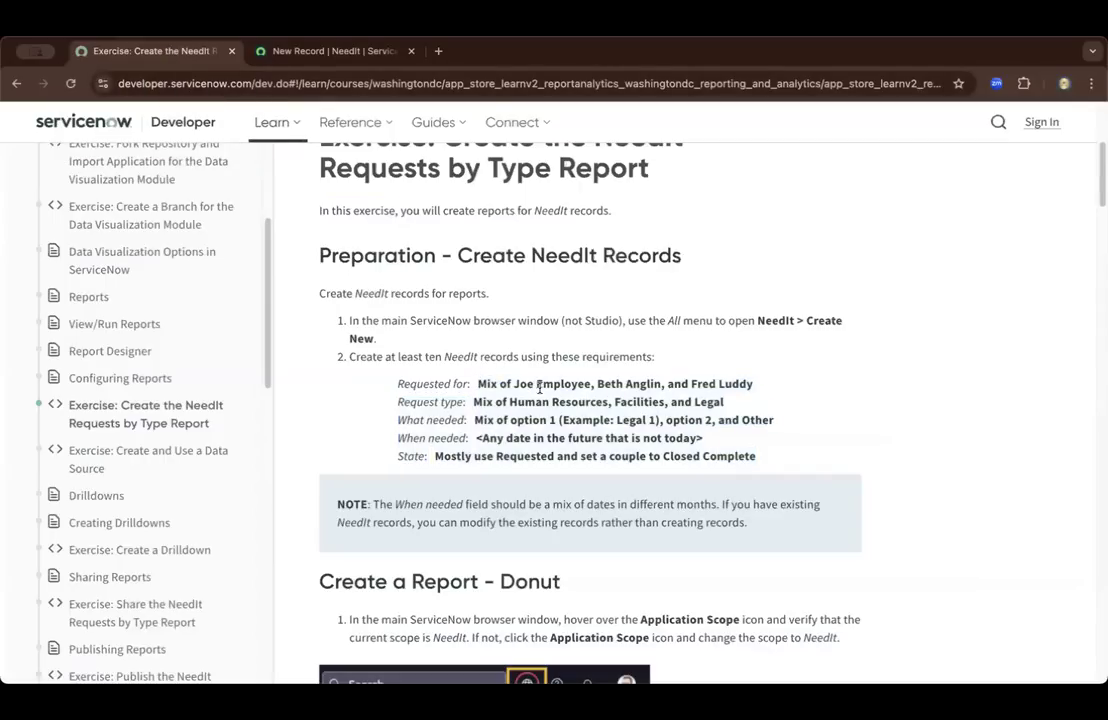
left_click_drag(515, 385, 588, 385)
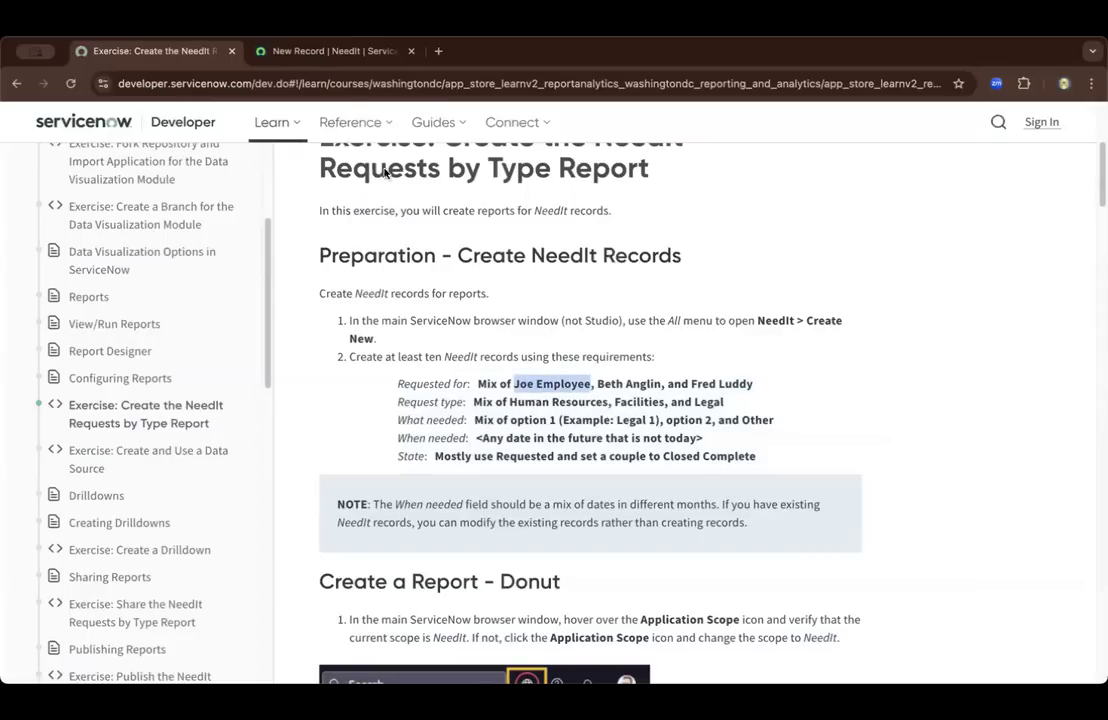
left_click(308, 50)
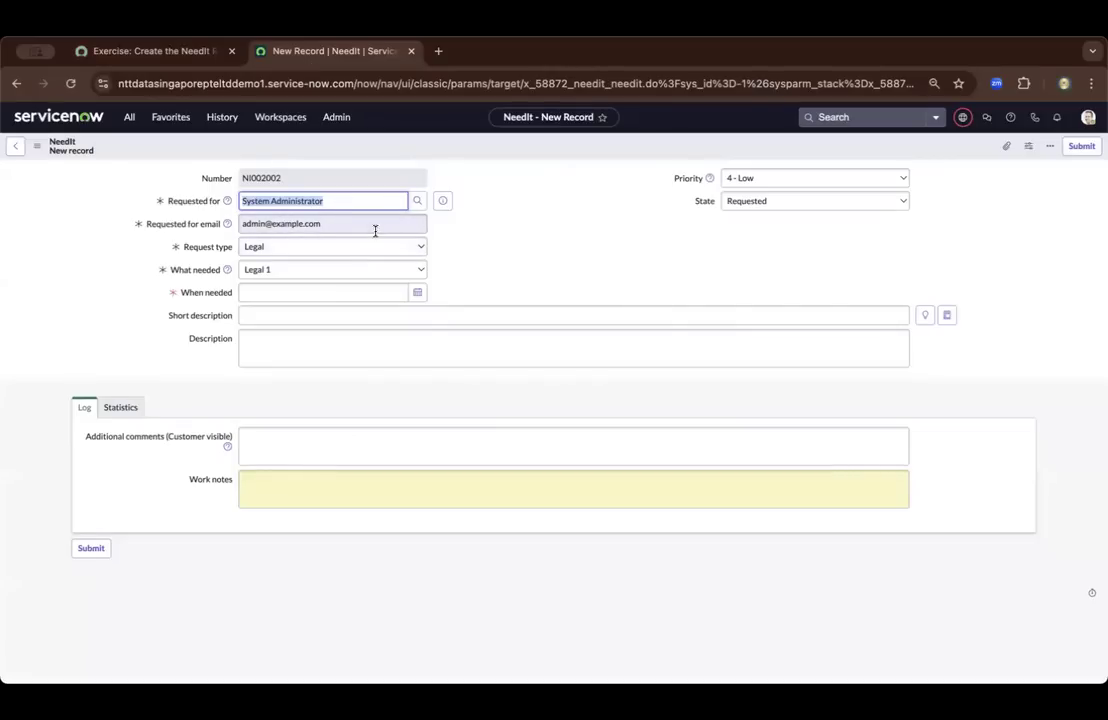
left_click(356, 197)
key("super+a")
type("Joe Employee")
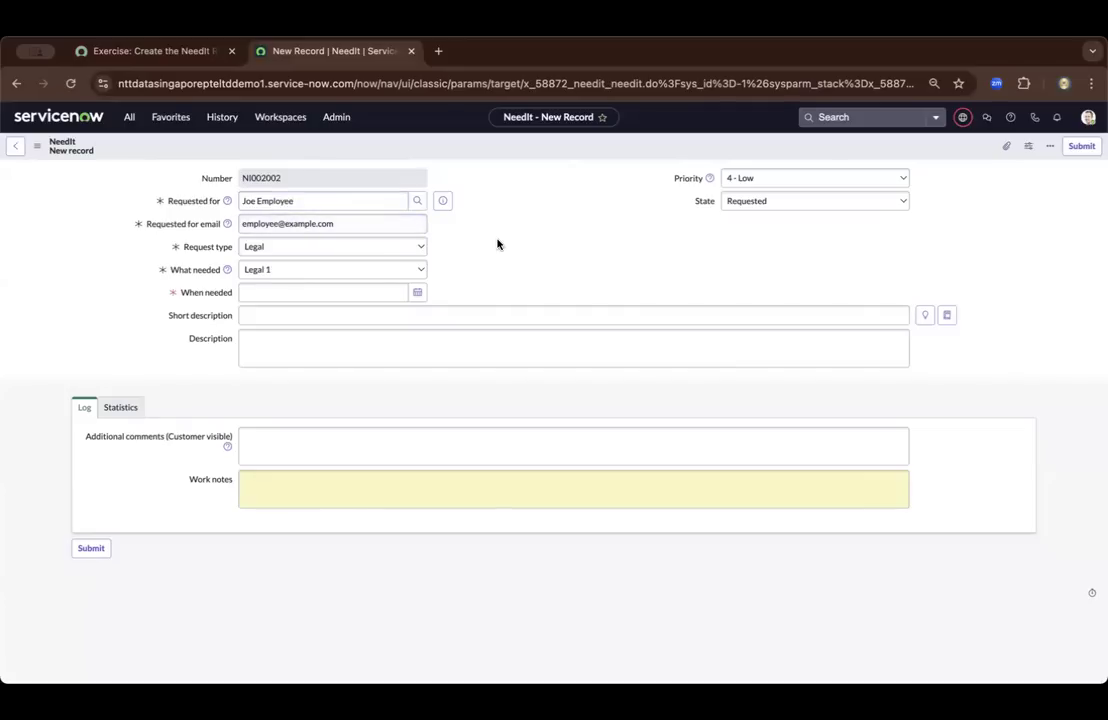
Set the new record's Request type to Human Resources, following the exercise requirements
left_click(200, 50)
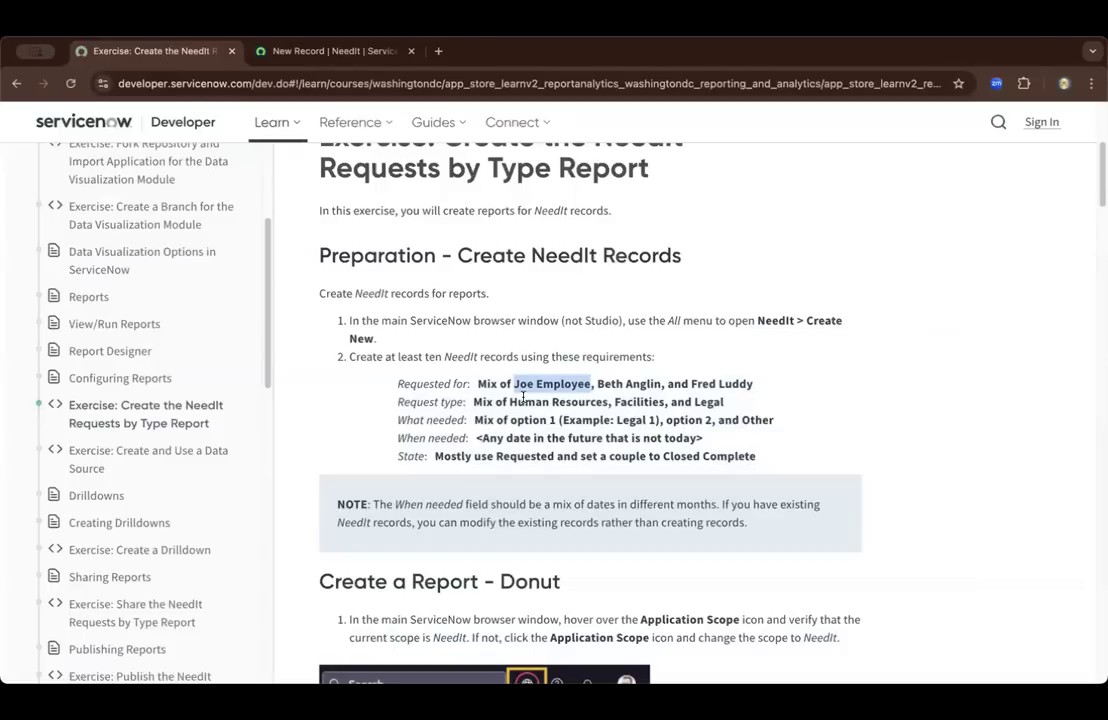
left_click(264, 45)
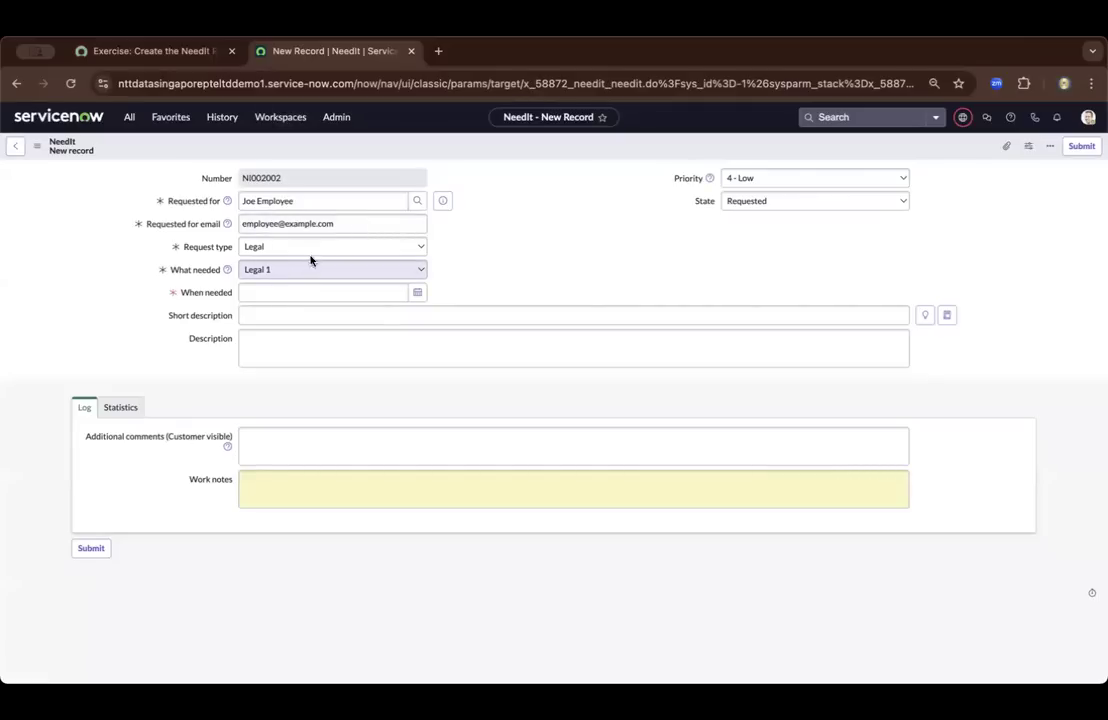
left_click(321, 247)
left_click(318, 214)
Check the exercise's What needed requirement and choose Human Resources 1 as What needed in the new record
left_click(184, 56)
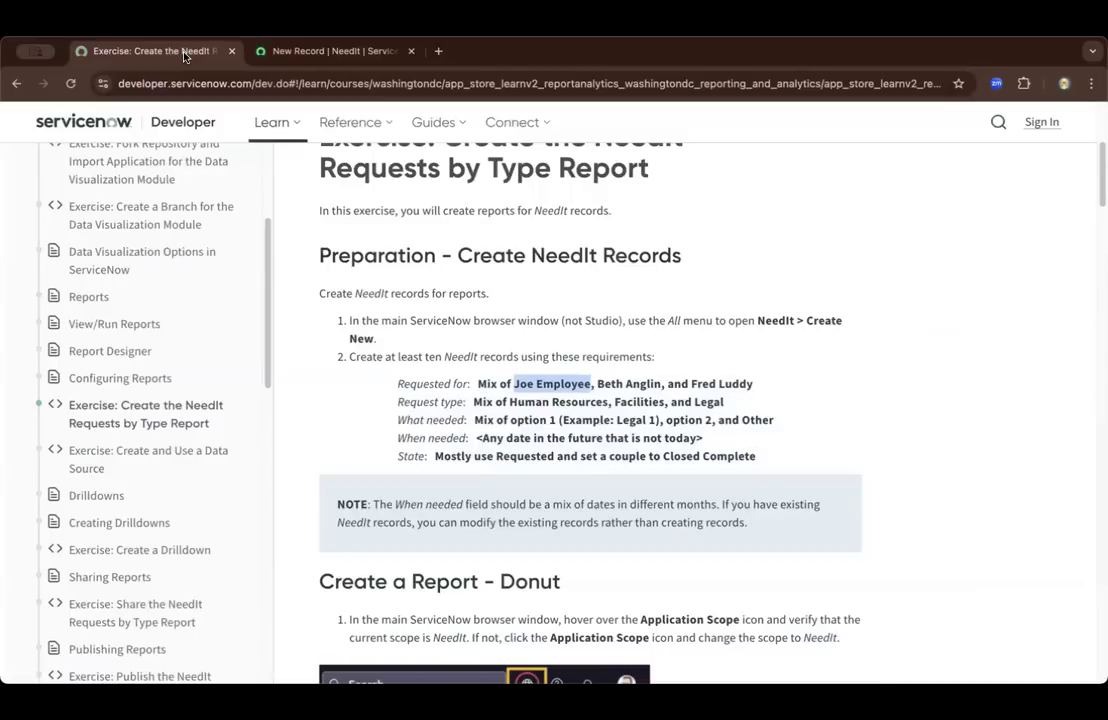
left_click(508, 414)
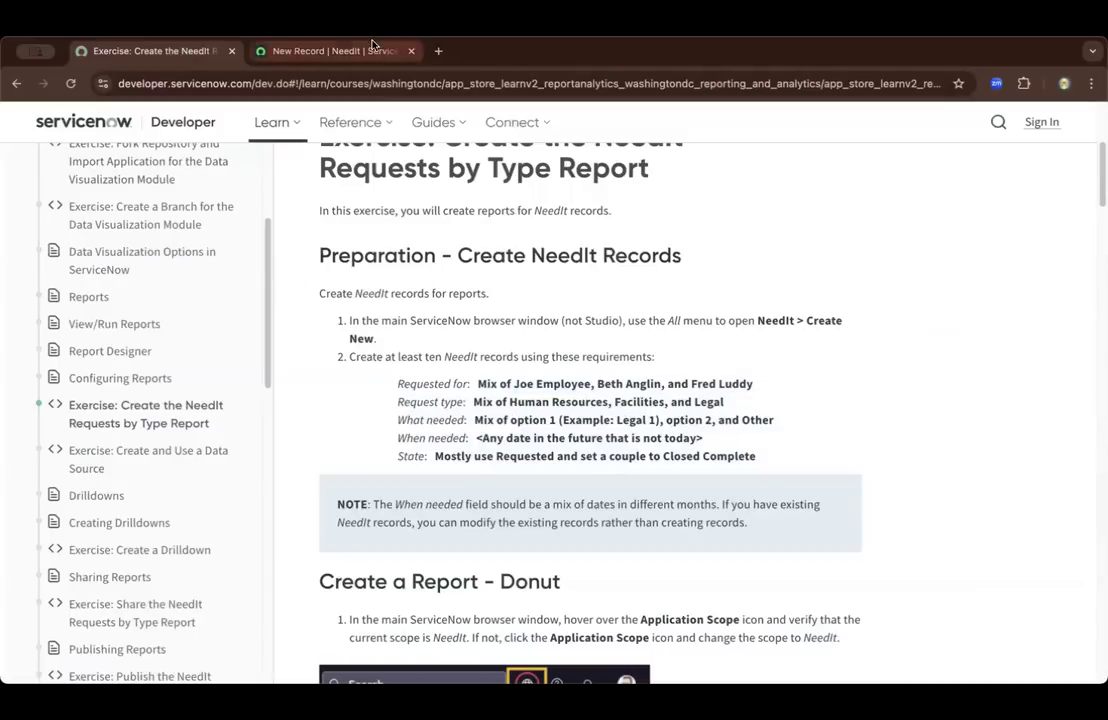
left_click(325, 50)
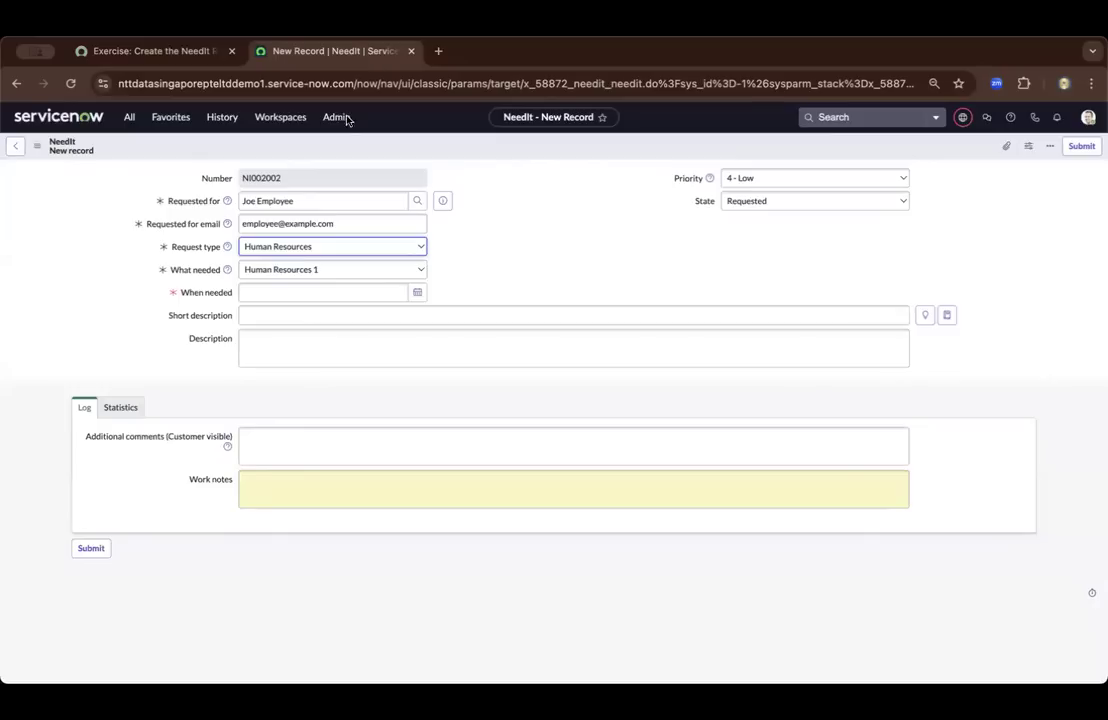
left_click(408, 269)
left_click(520, 257)
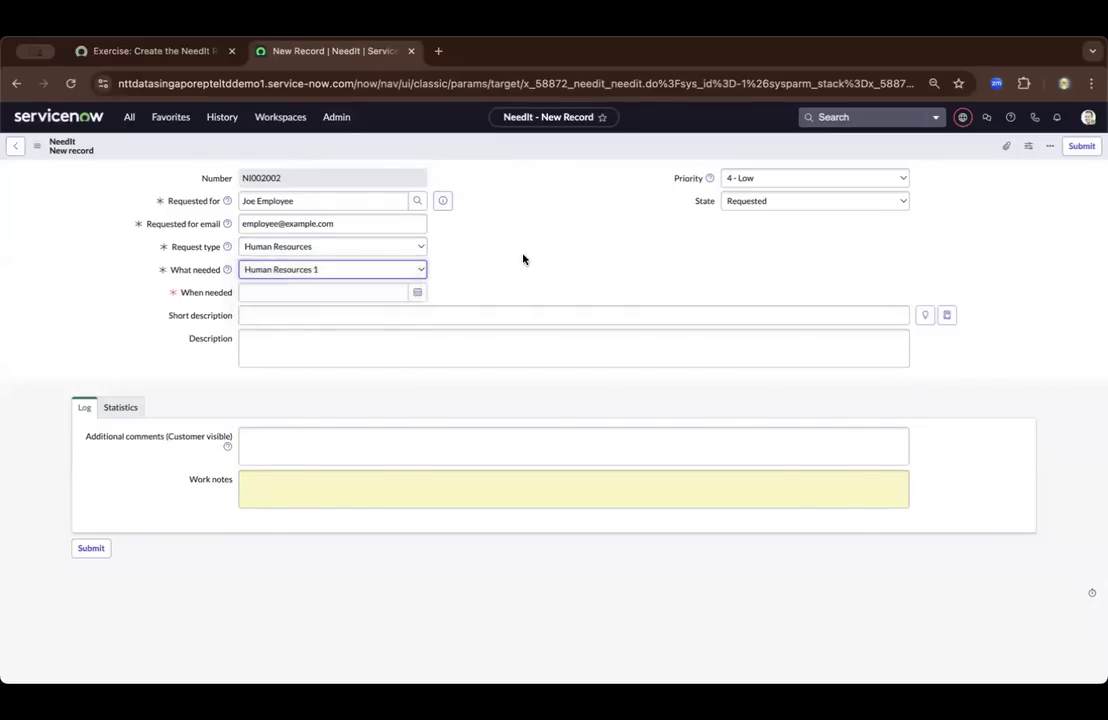
left_click(424, 270)
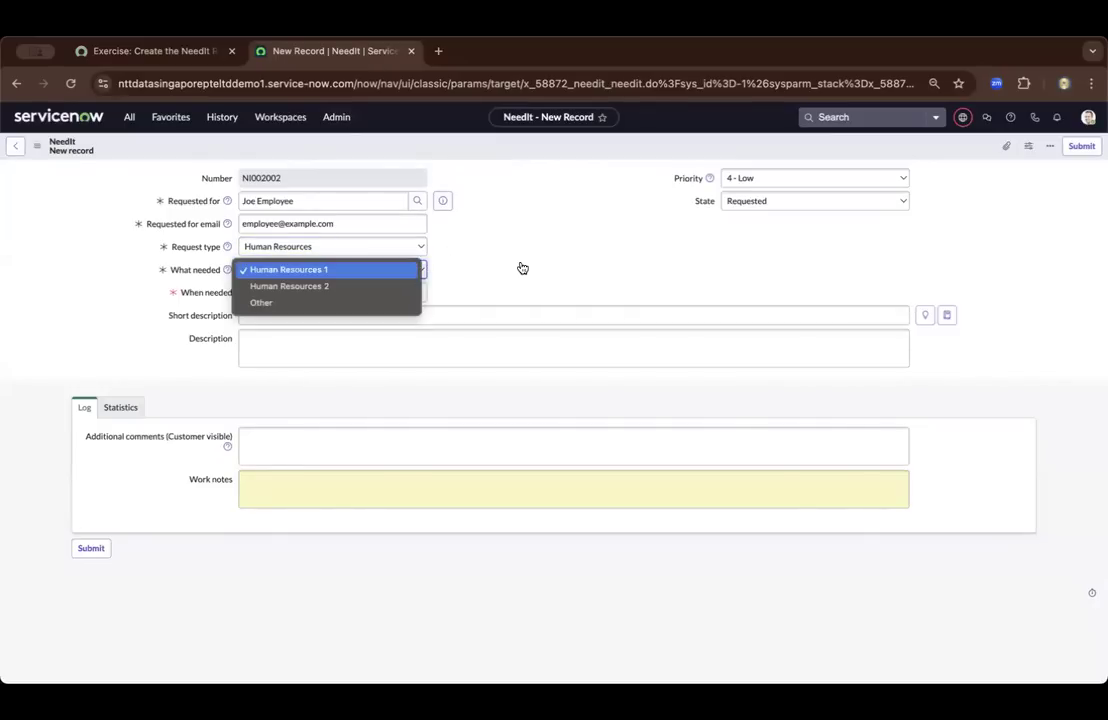
left_click(522, 265)
left_click(138, 50)
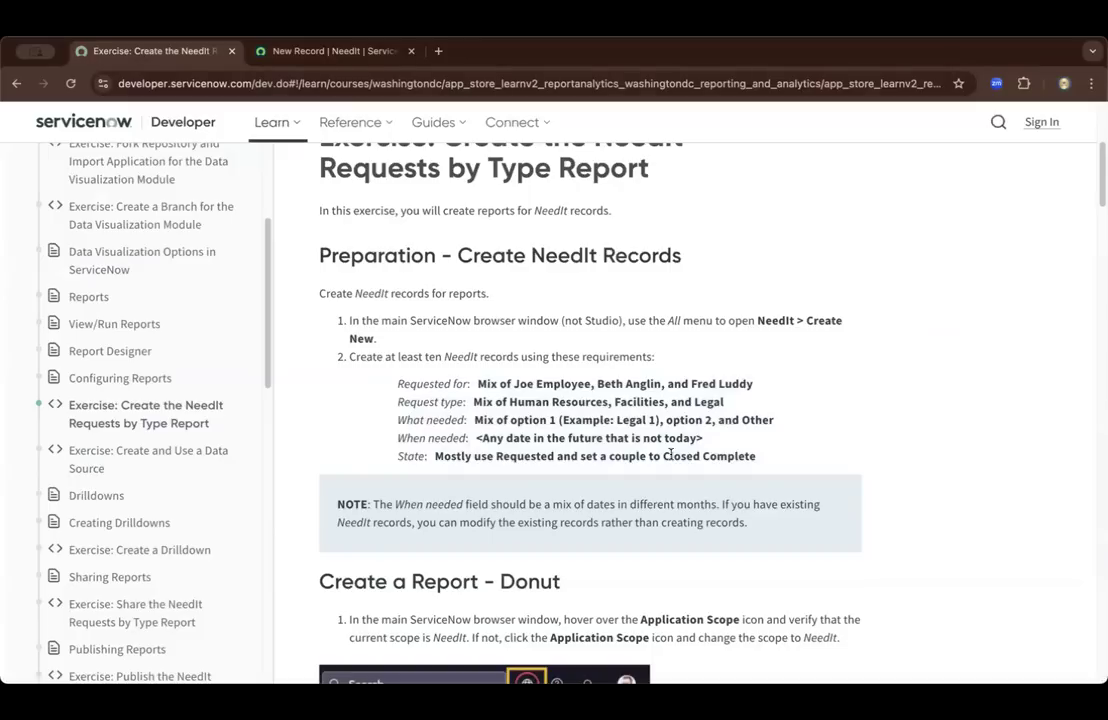
left_click_drag(667, 422, 717, 422)
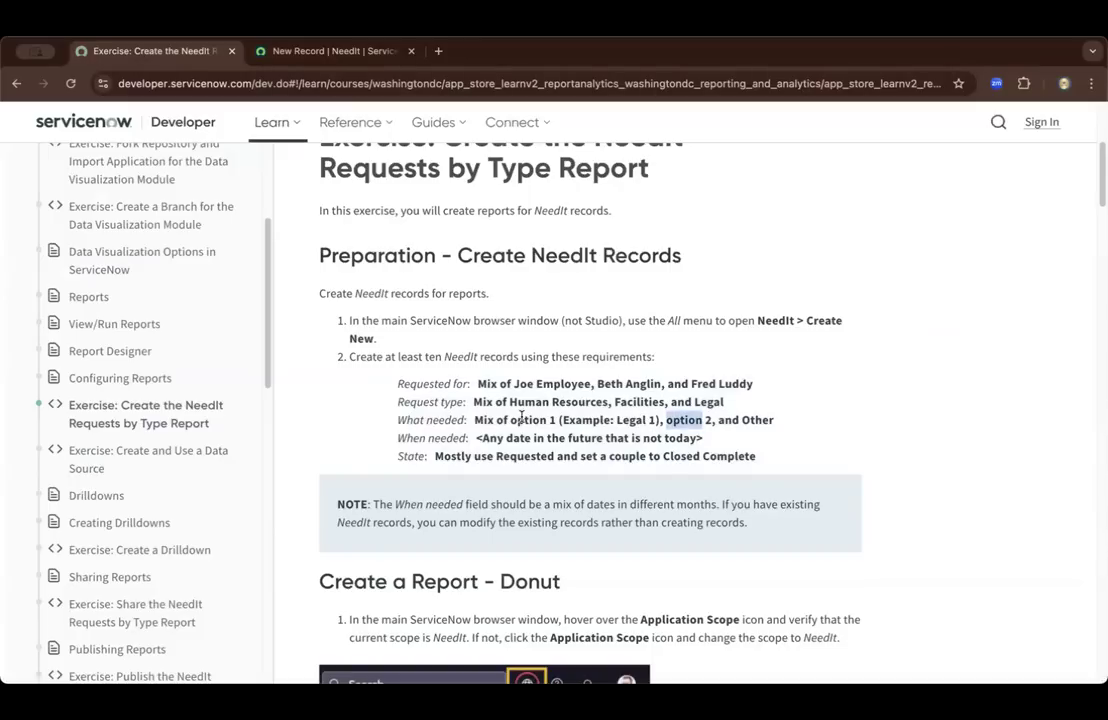
left_click(527, 421)
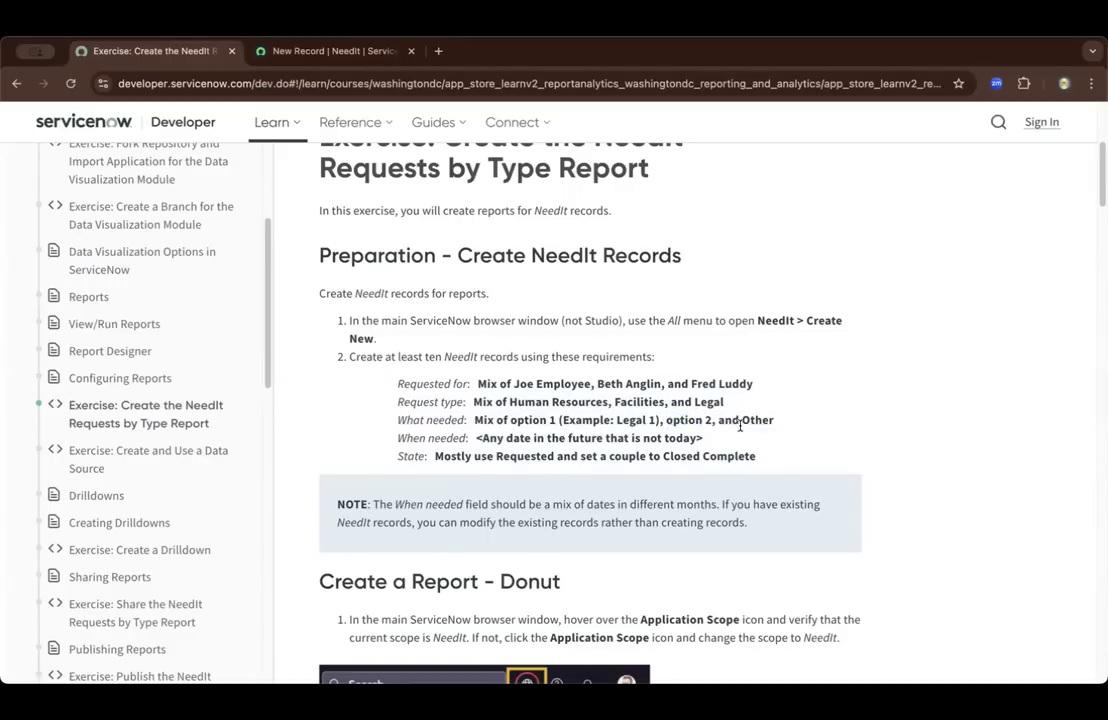
left_click(258, 50)
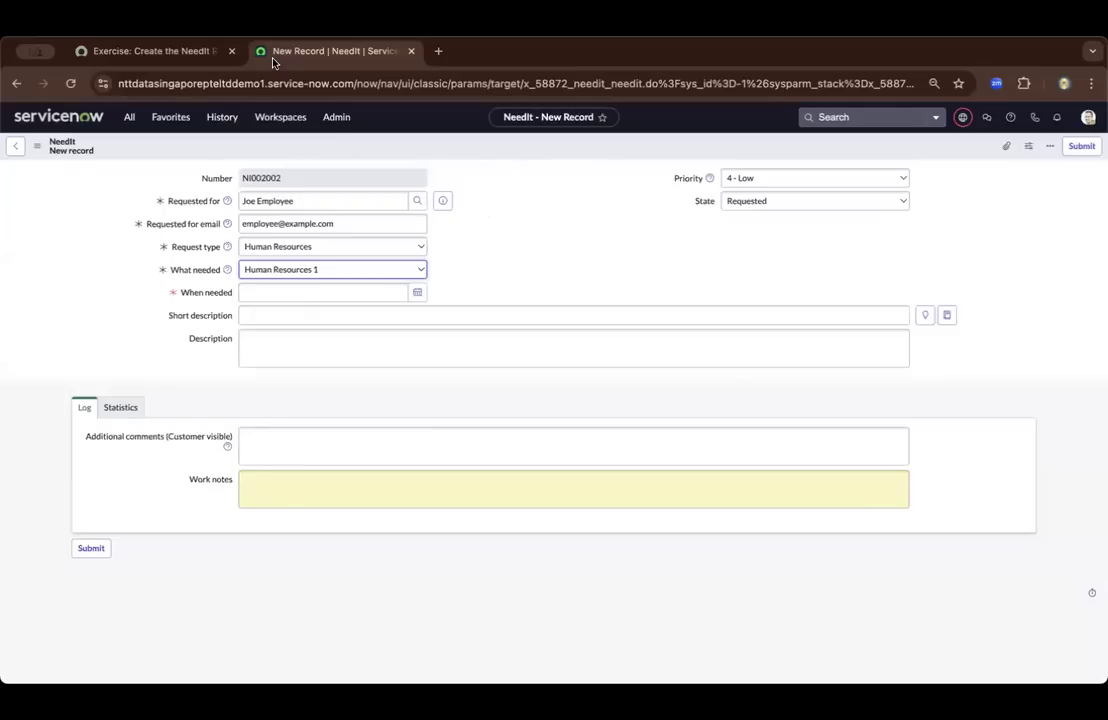
left_click(400, 271)
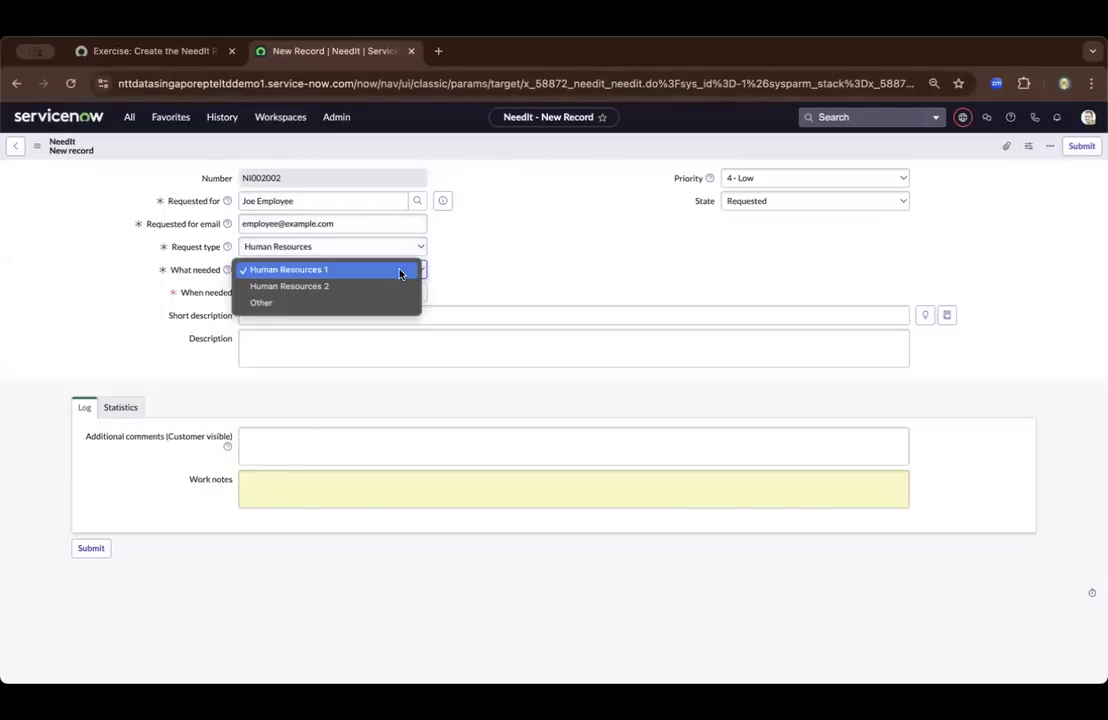
left_click(388, 270)
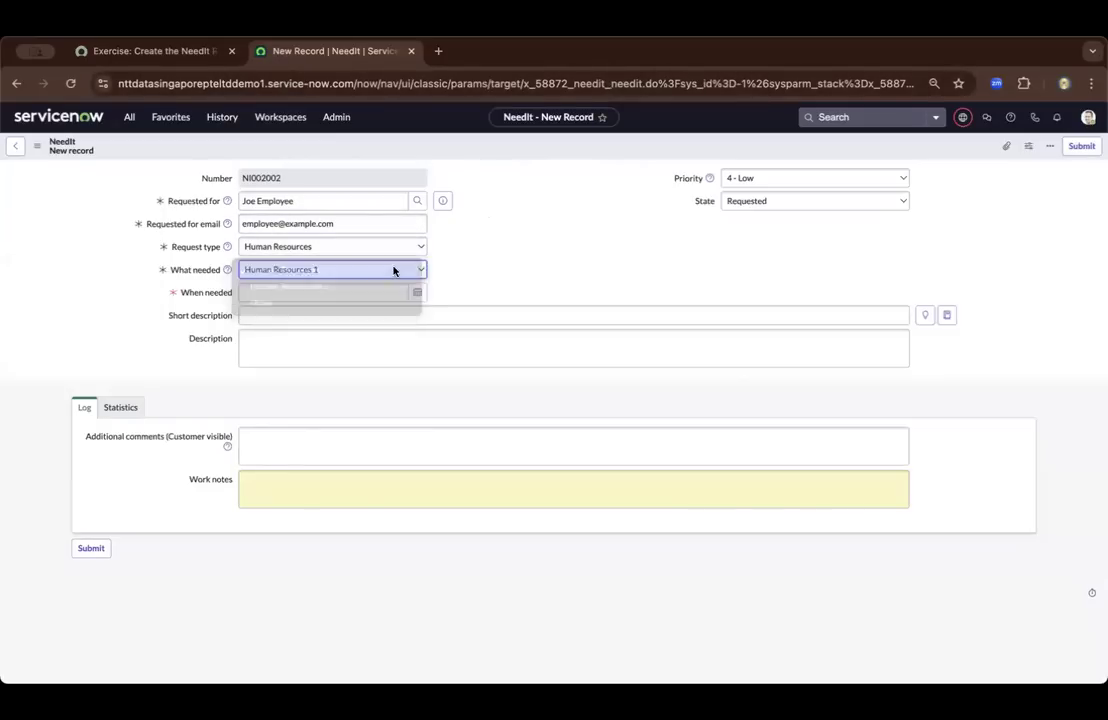
left_click(160, 51)
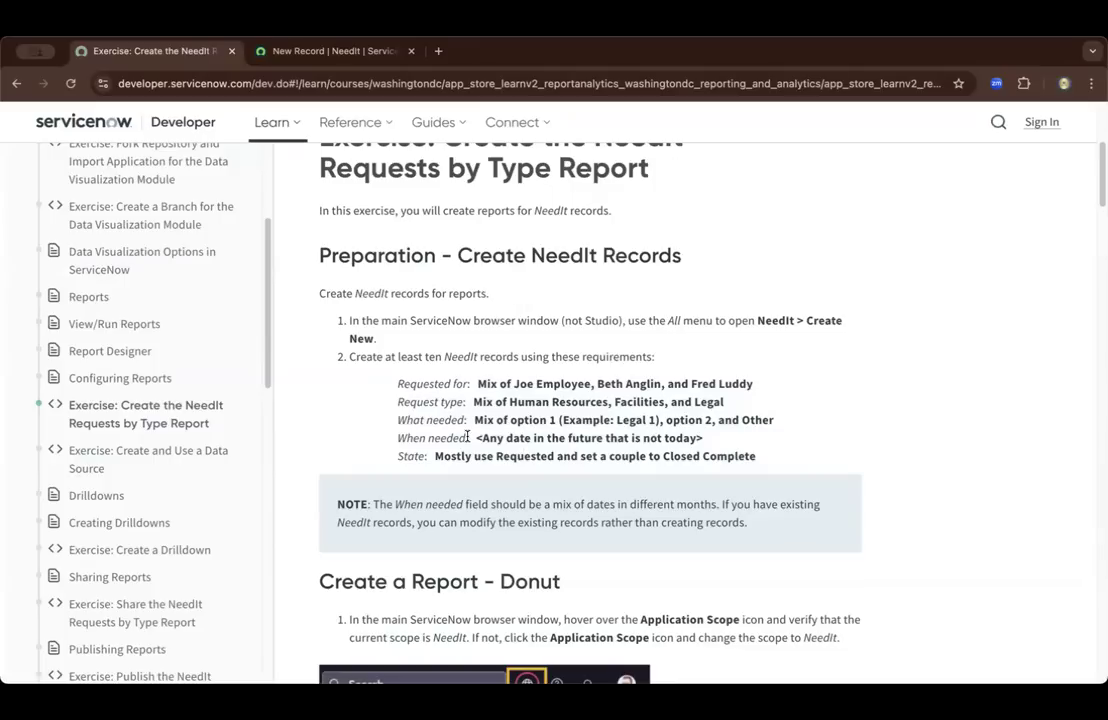
left_click_drag(489, 437, 698, 438)
left_click(271, 46)
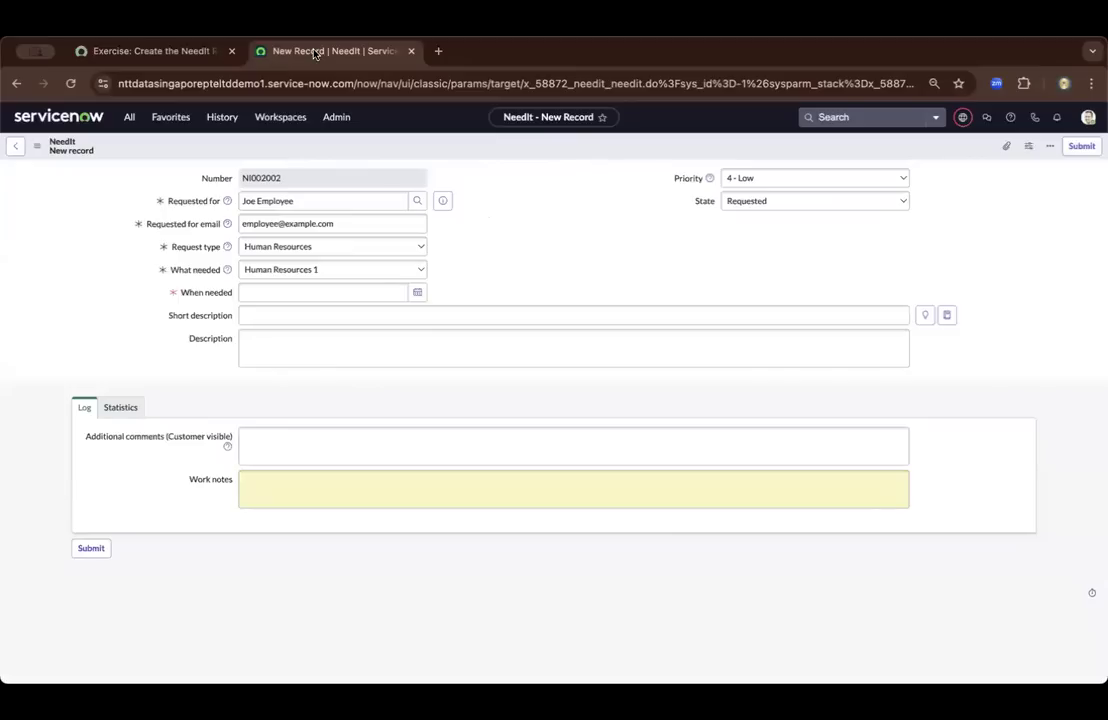
left_click(415, 294)
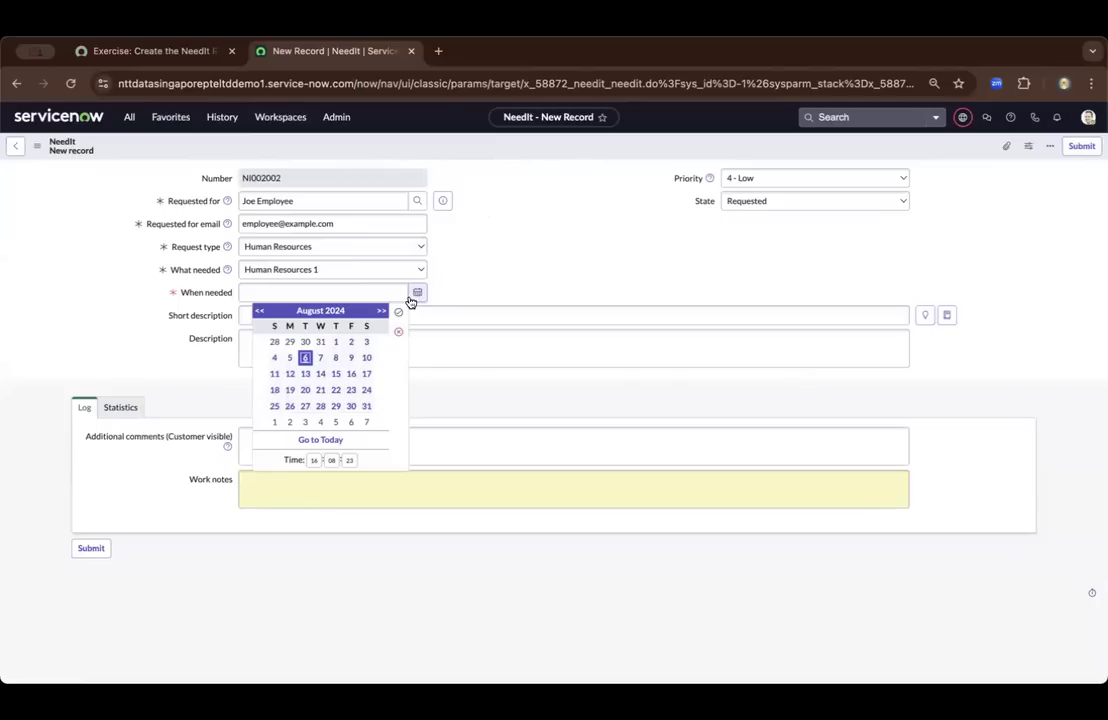
left_click(320, 358)
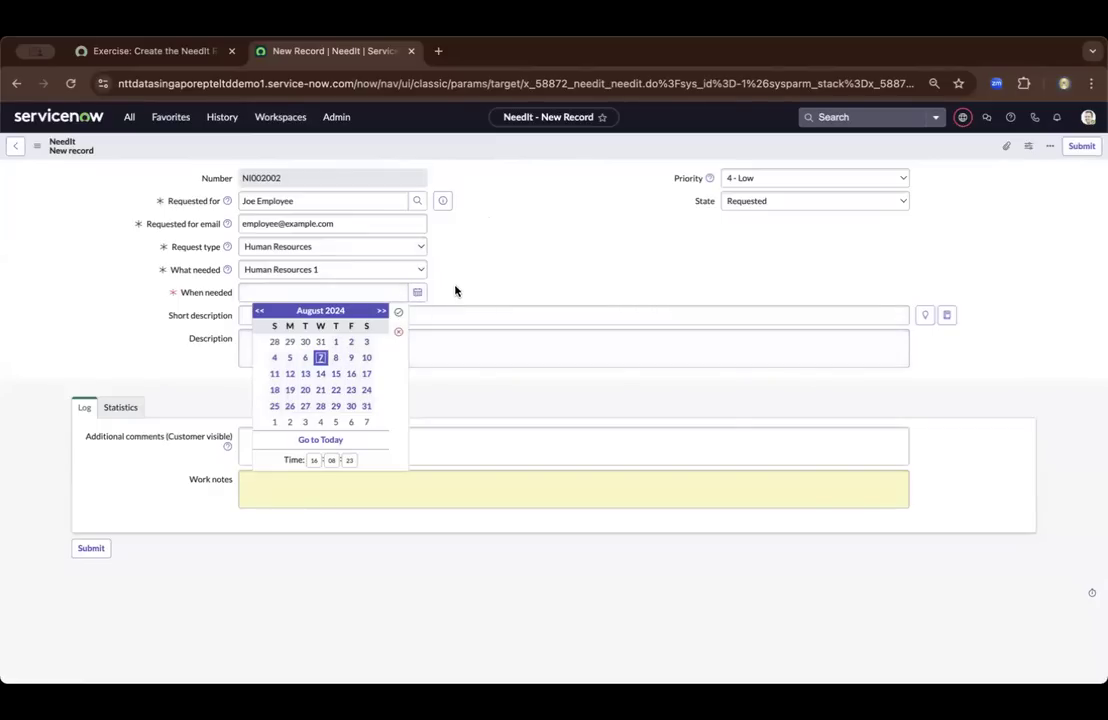
left_click(398, 313)
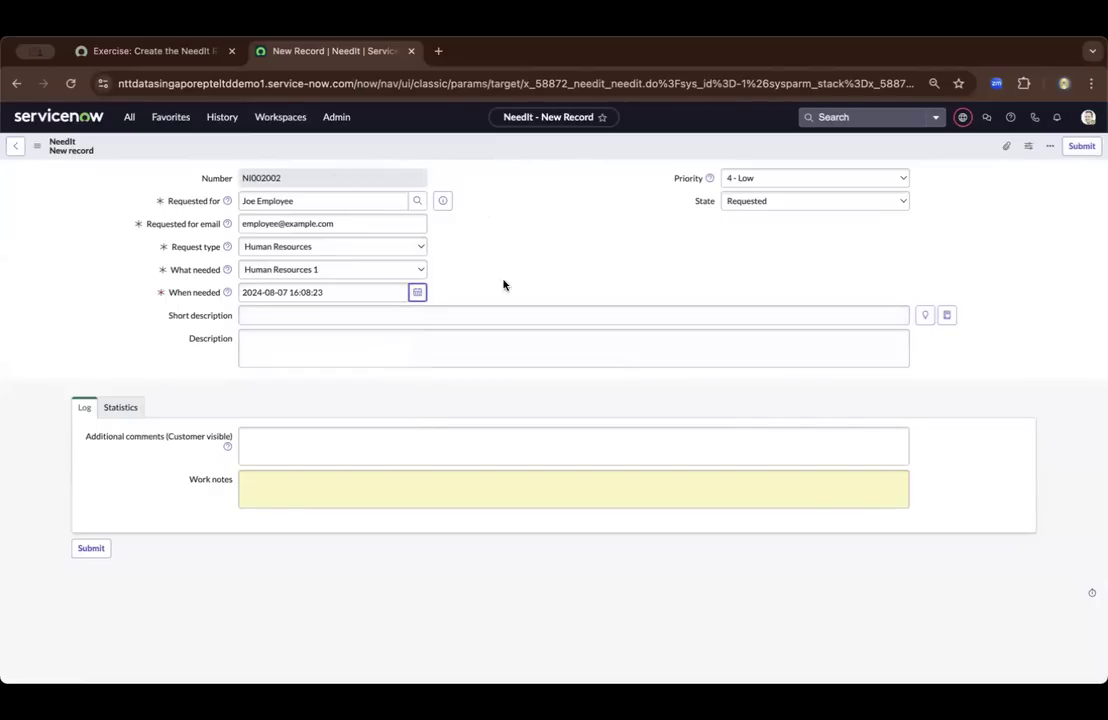
Check the exercise's State requirement, keep State as Requested, and save the new NeedIt record while staying on its form
left_click(178, 50)
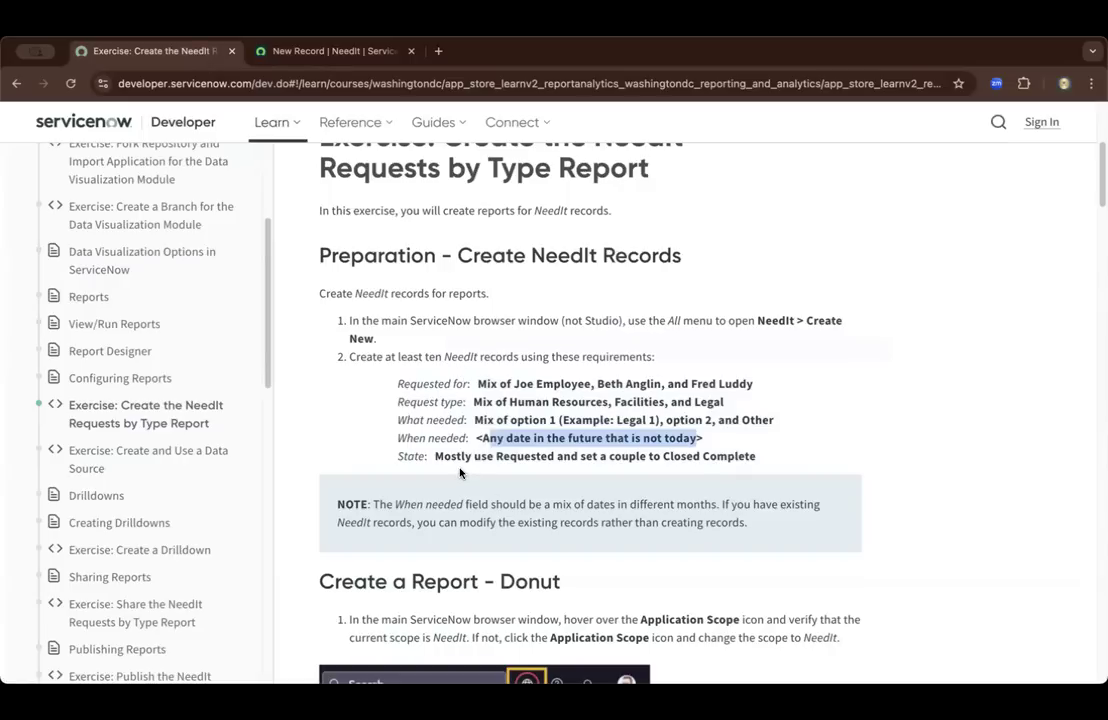
left_click_drag(435, 459, 727, 465)
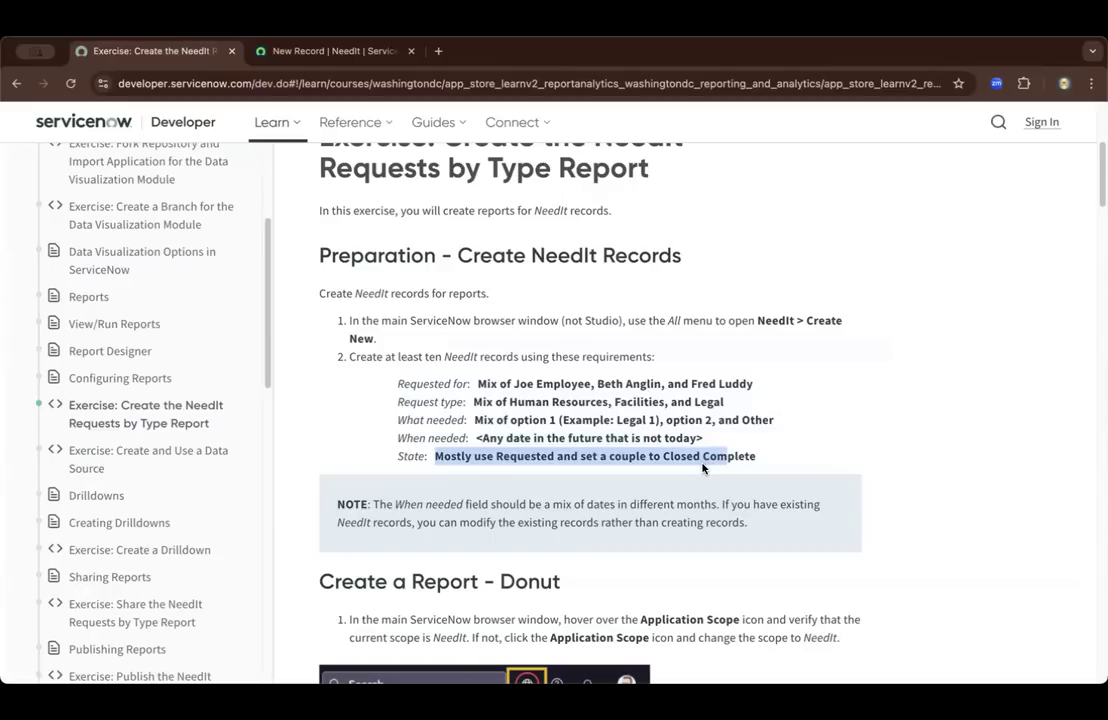
left_click_drag(757, 458, 449, 452)
left_click(297, 46)
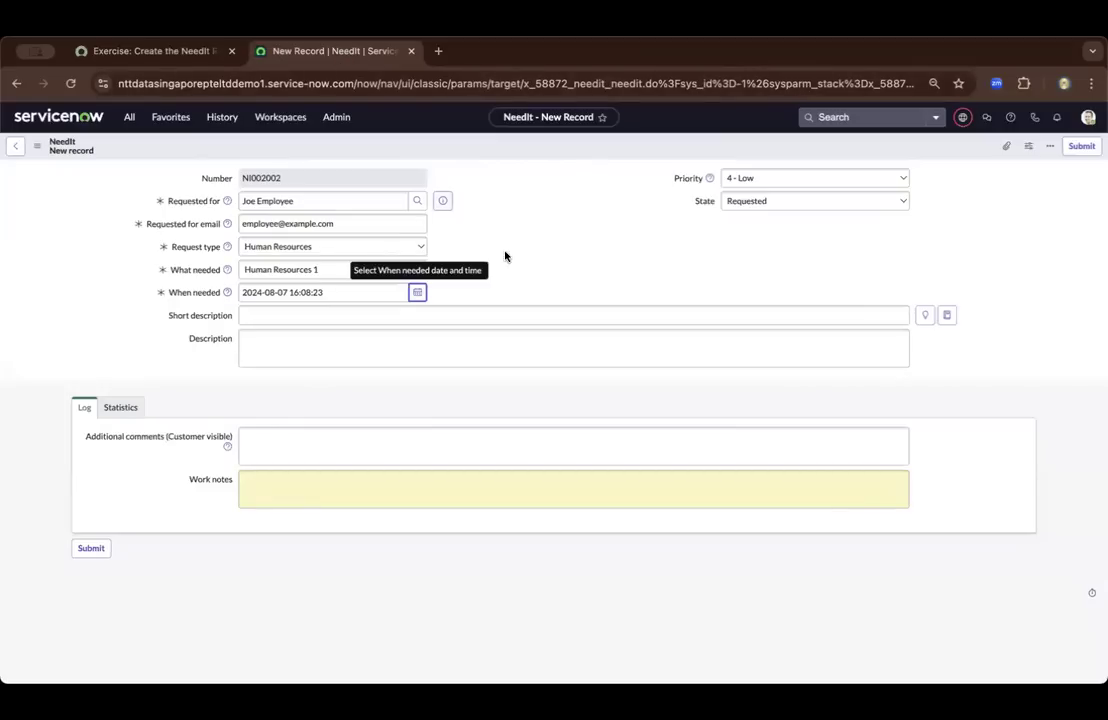
left_click(854, 206)
left_click(575, 199)
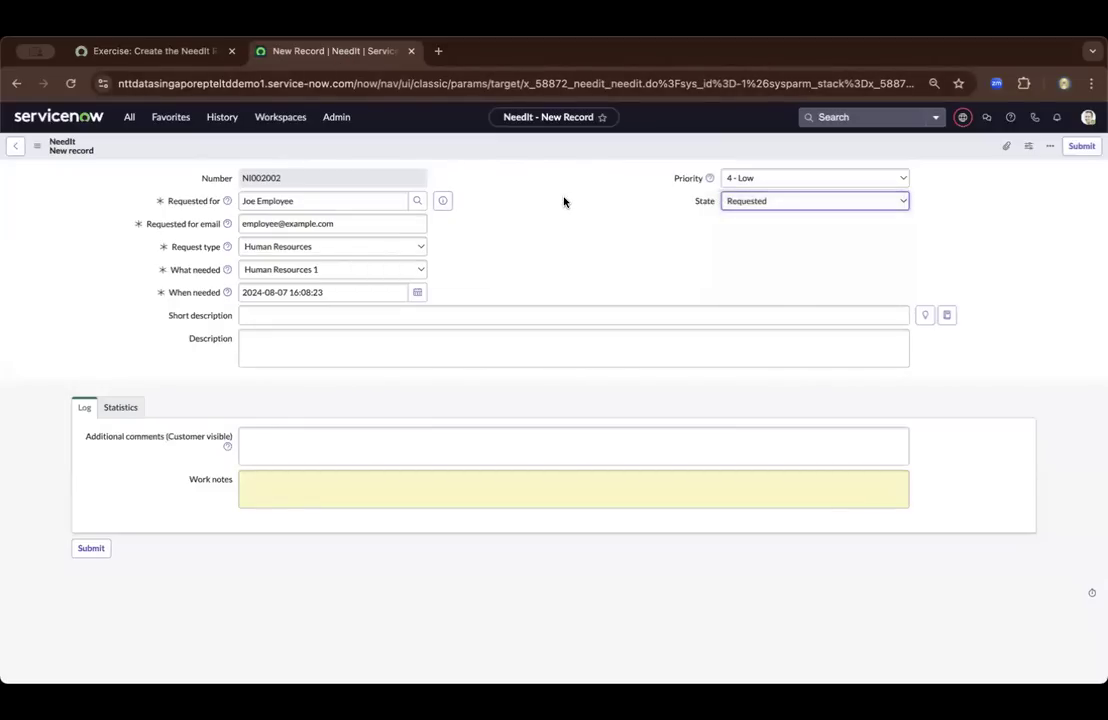
right_click(529, 148)
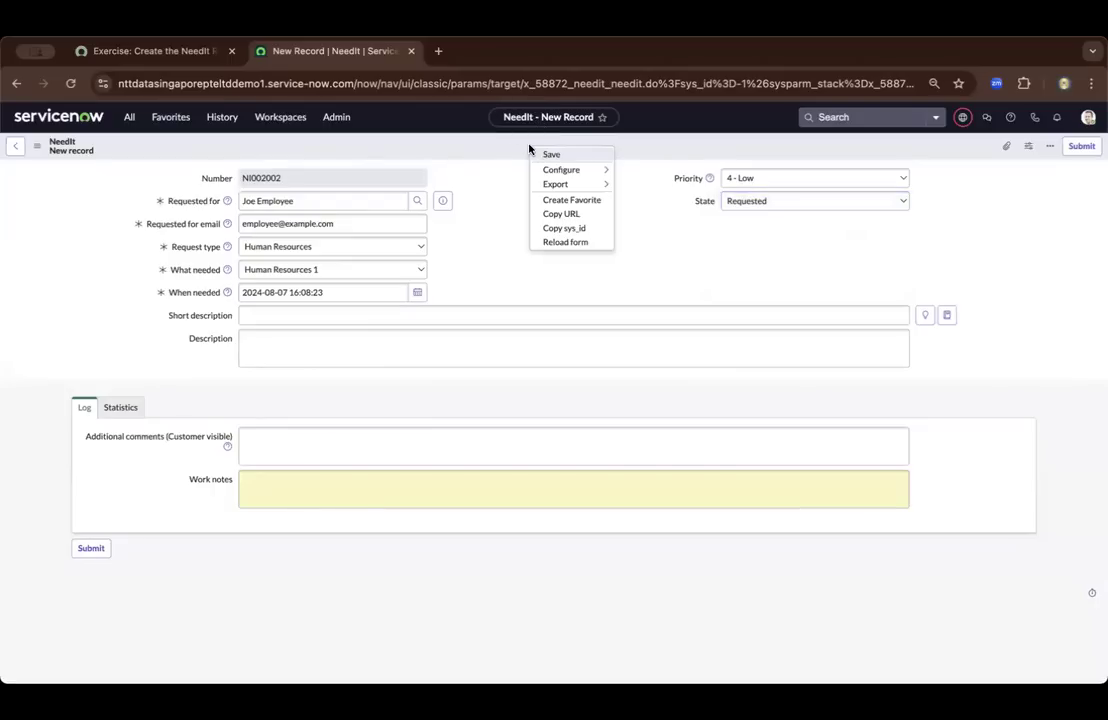
left_click(553, 155)
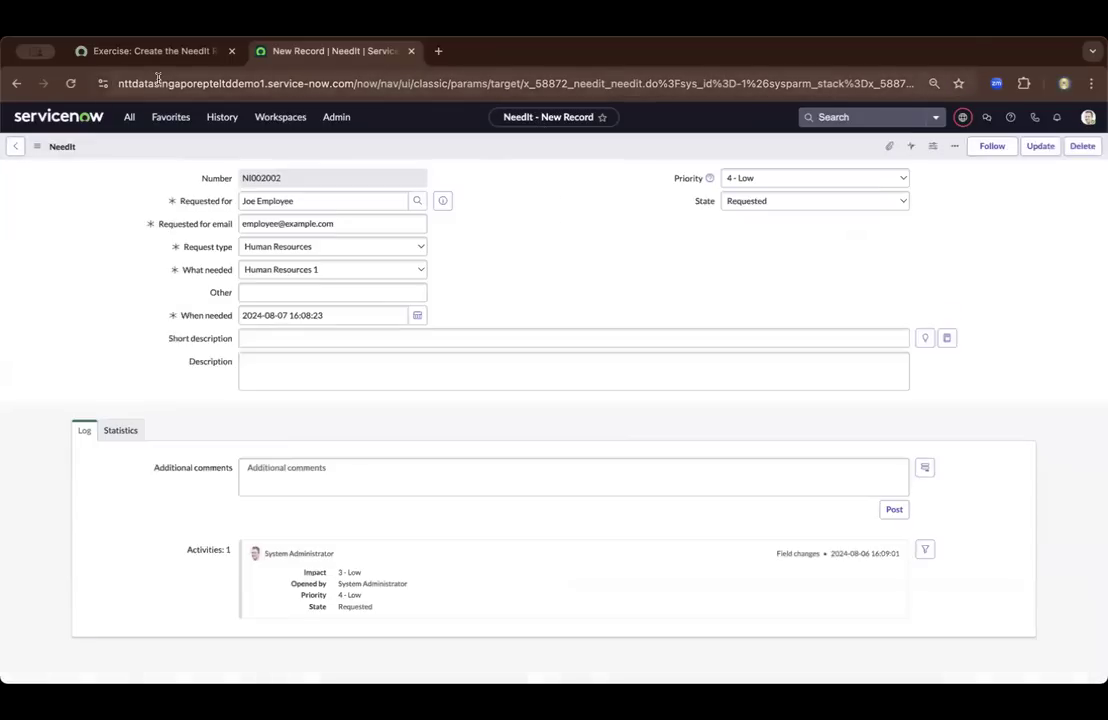
Copy the second requester's name from the exercise requirements and set it as the saved NeedIt record's Requested for
left_click(170, 51)
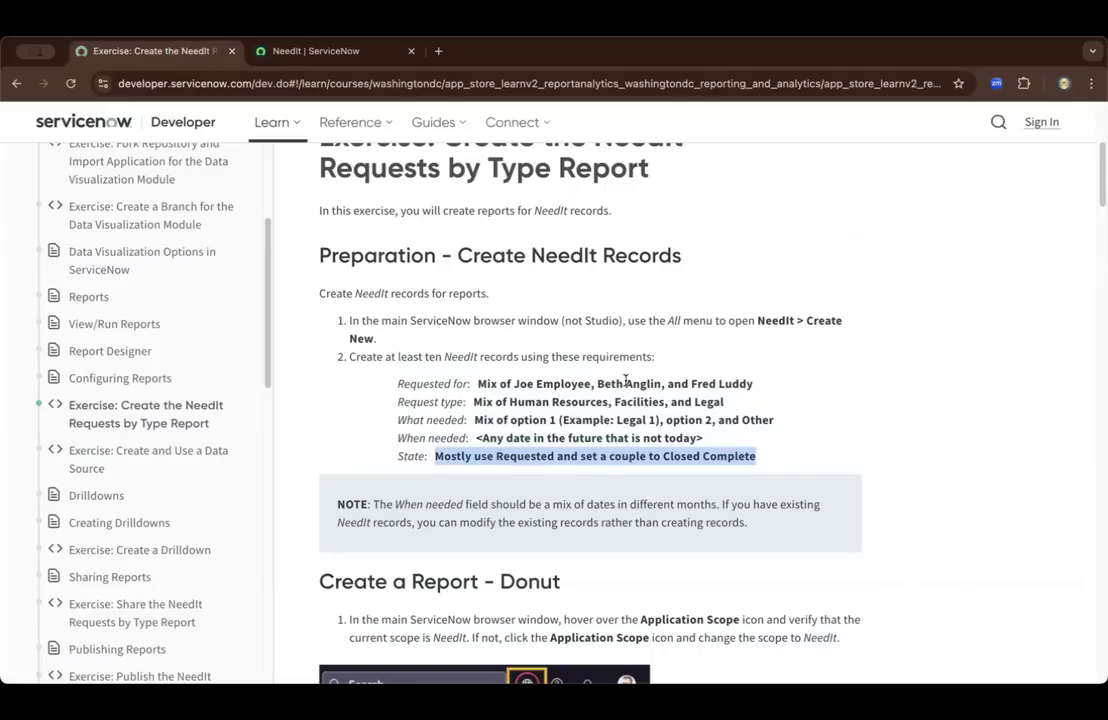
left_click_drag(597, 384, 662, 386)
key("ctrl+c")
left_click(305, 52)
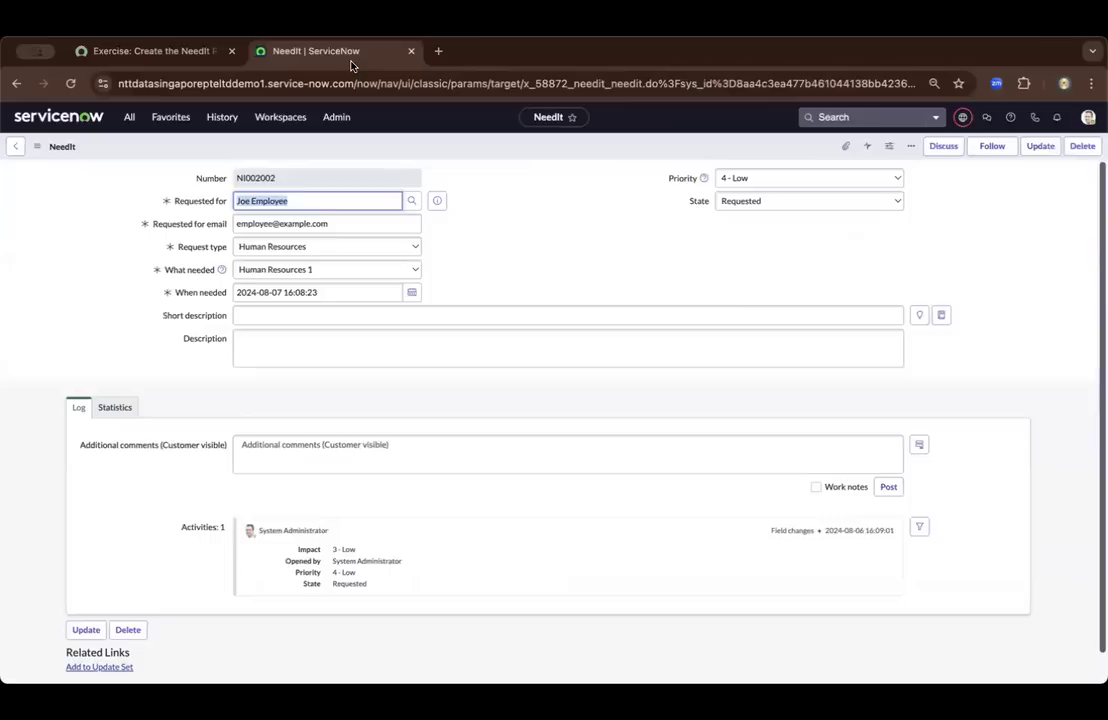
triple_click(331, 201)
key("ctrl+v")
left_click(329, 238)
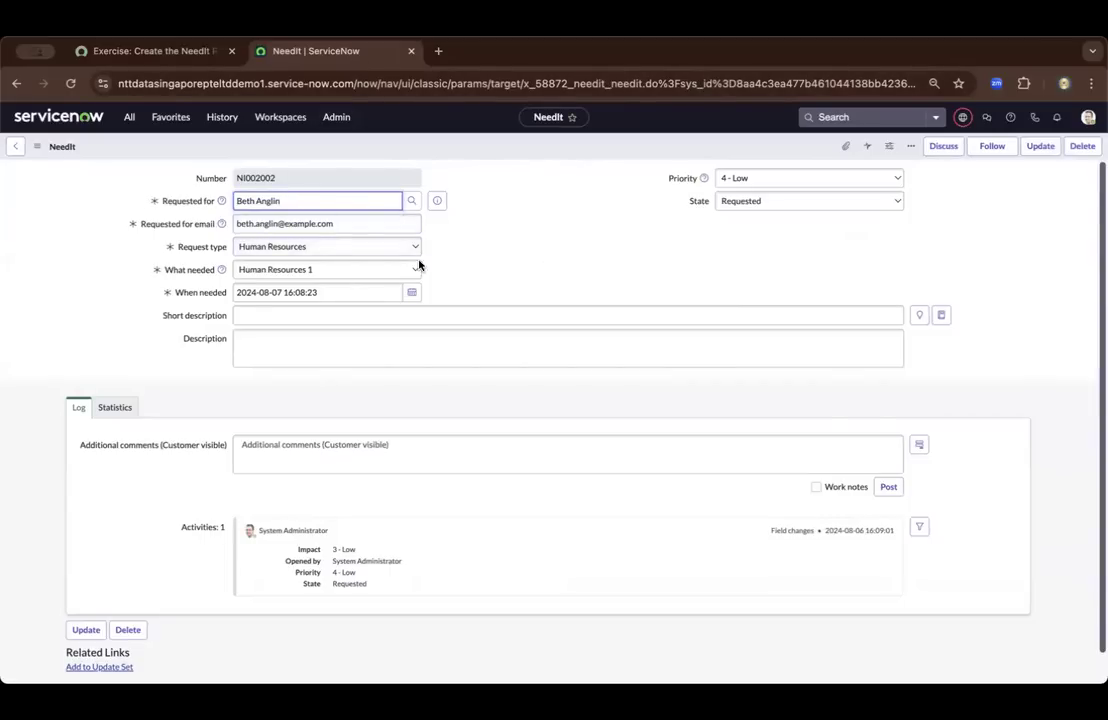
Check the exercise's Request type requirement and change the record's Request type to Facilities
left_click(342, 249)
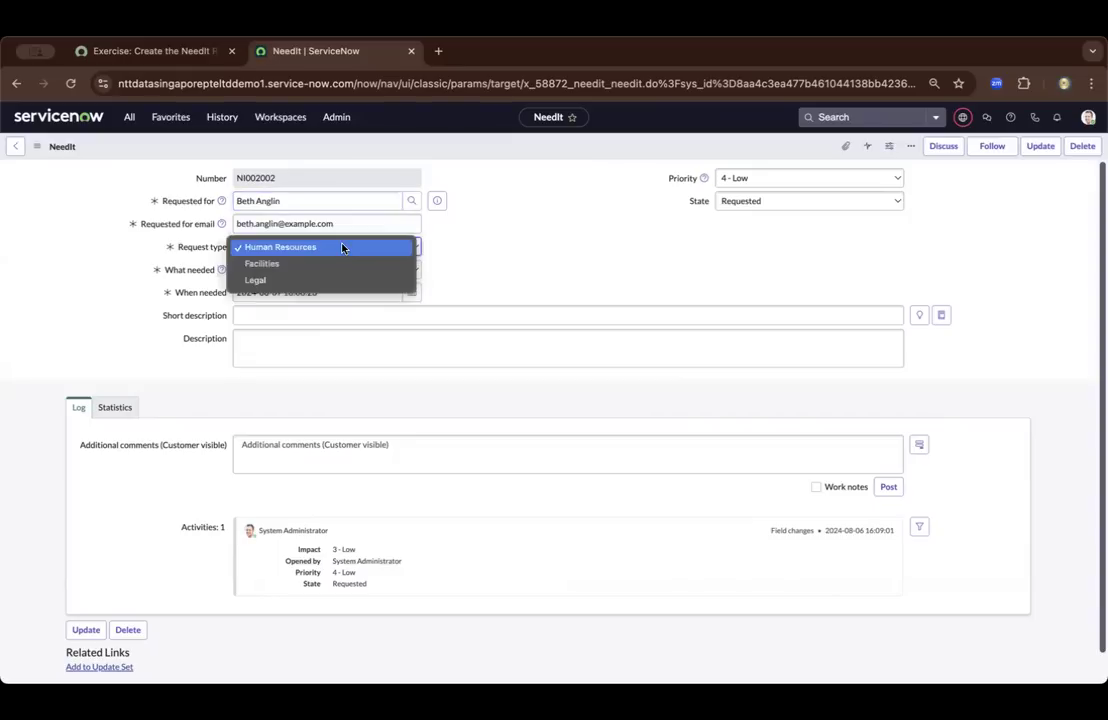
left_click(342, 249)
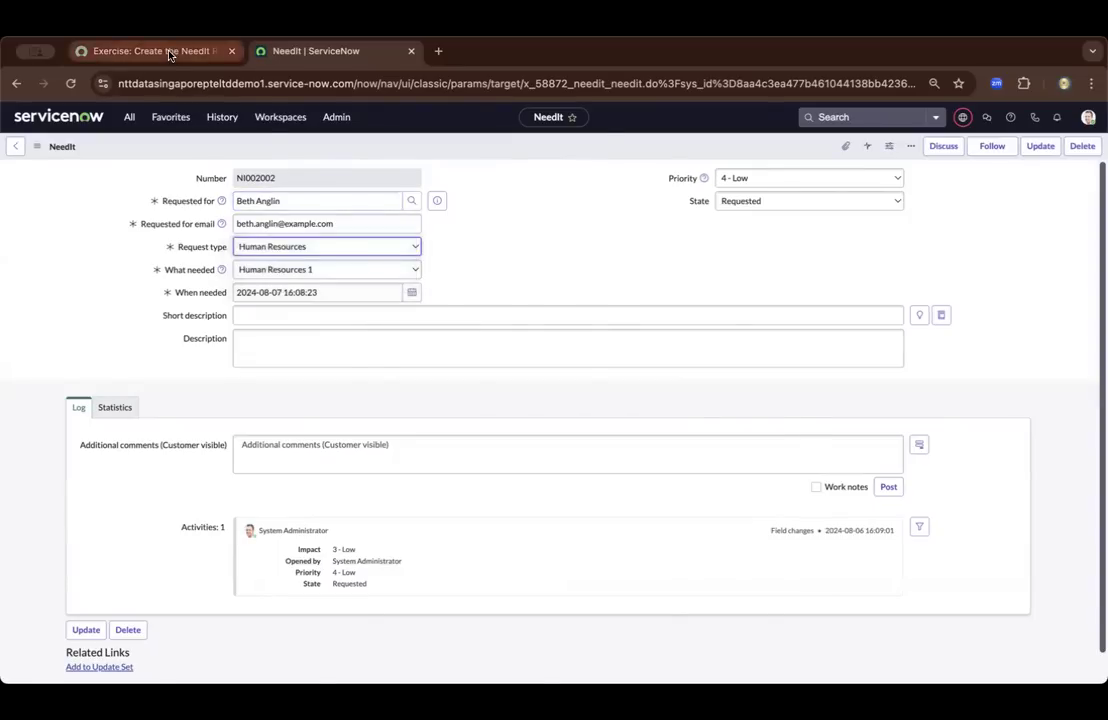
left_click(147, 47)
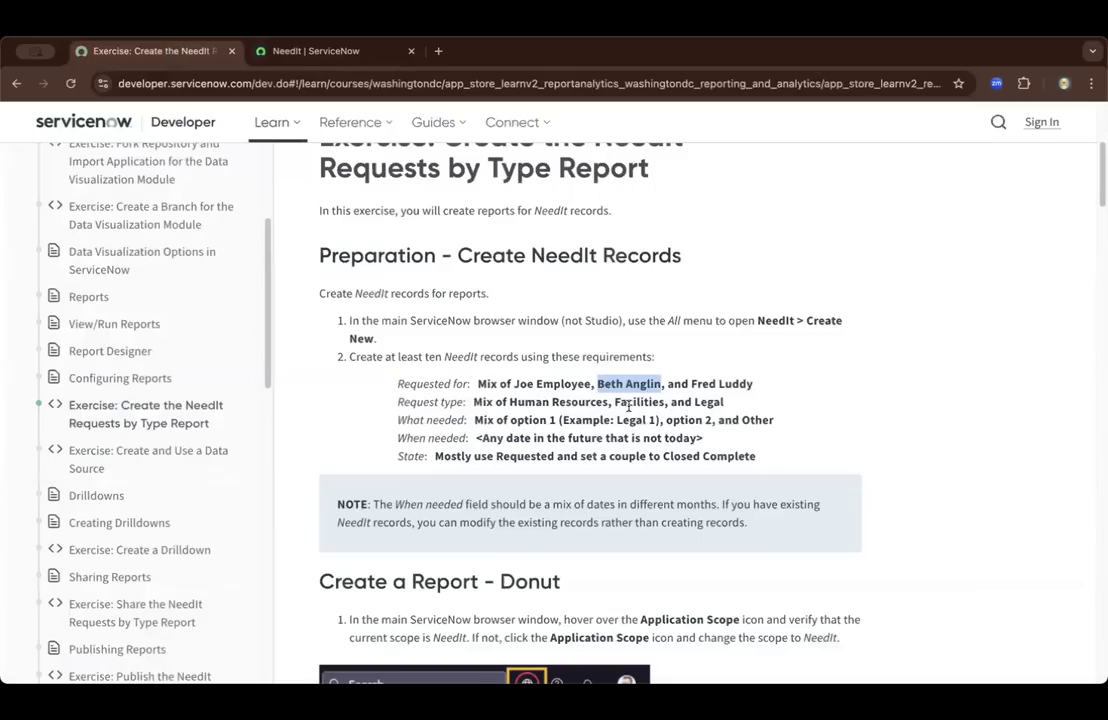
left_click(267, 50)
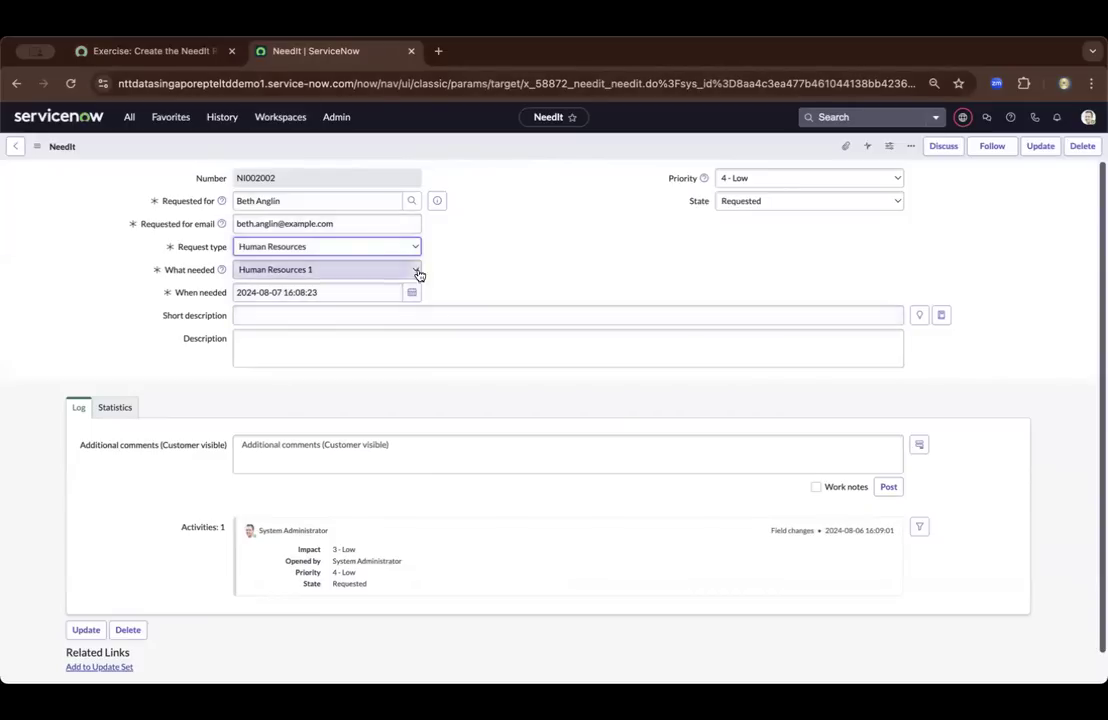
left_click(413, 248)
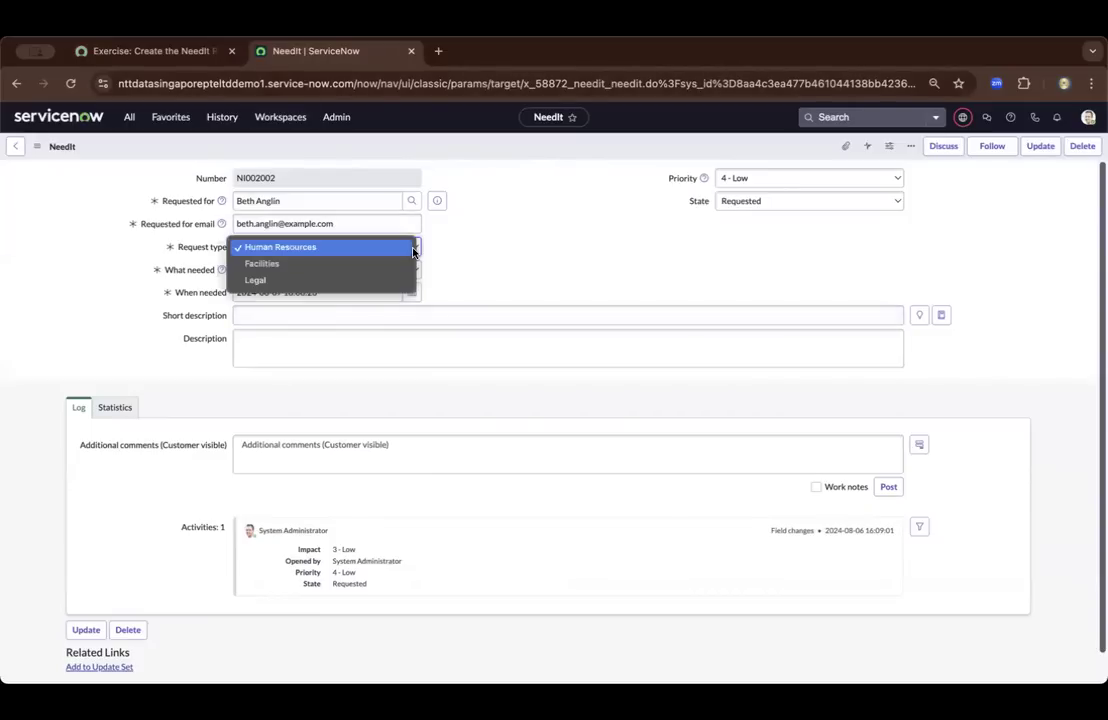
left_click(300, 264)
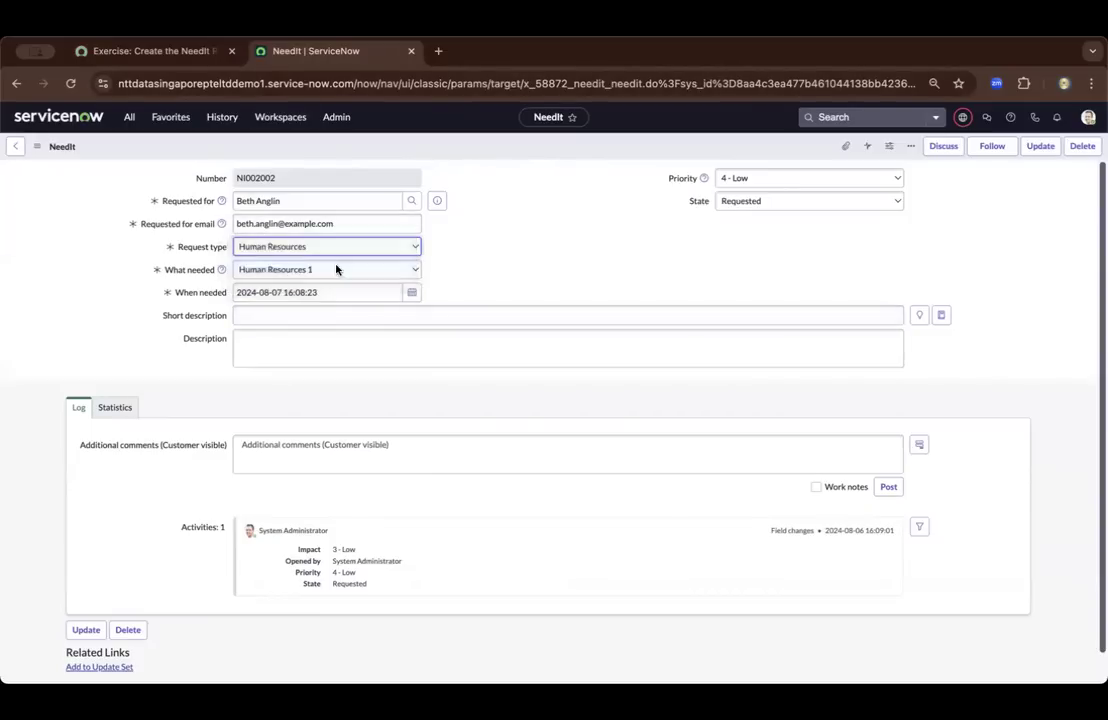
Check the exercise's What needed requirement and set What needed to Facilities 2 in the record
left_click(410, 270)
left_click(502, 267)
left_click(160, 51)
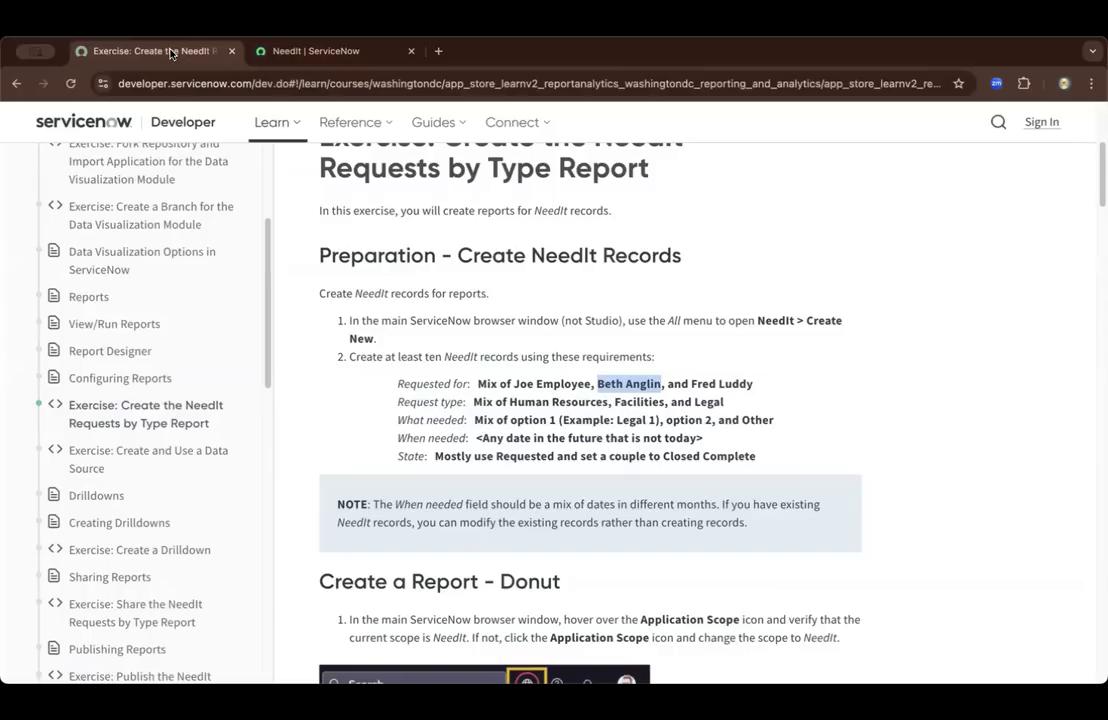
left_click(691, 425)
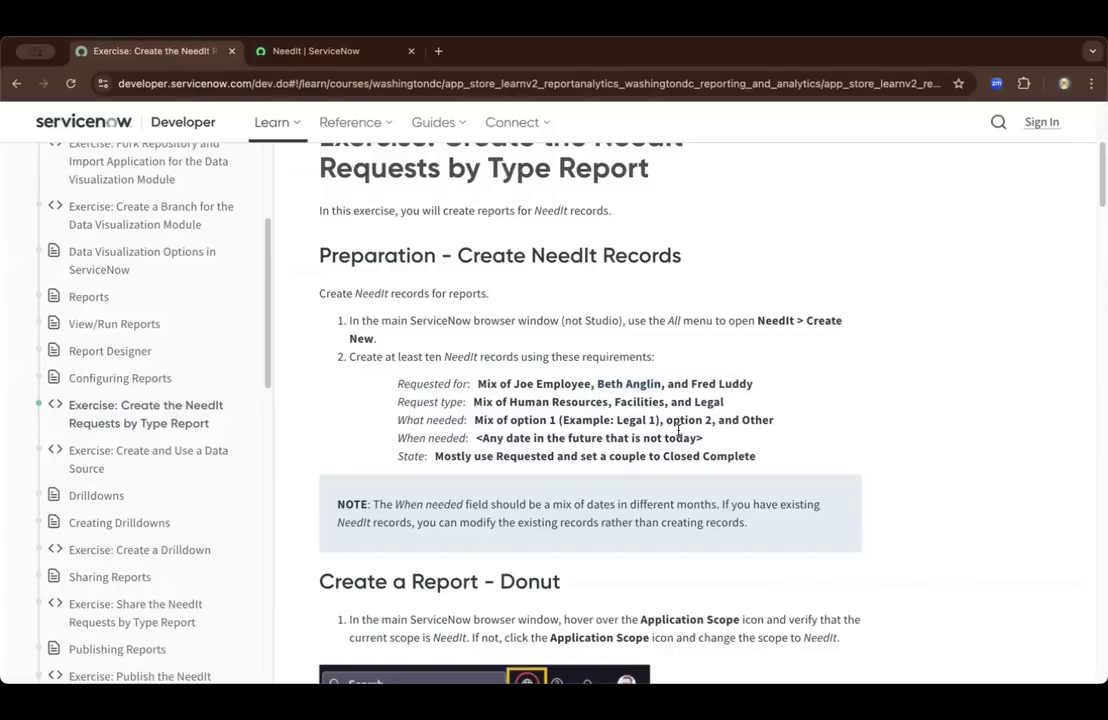
left_click(287, 51)
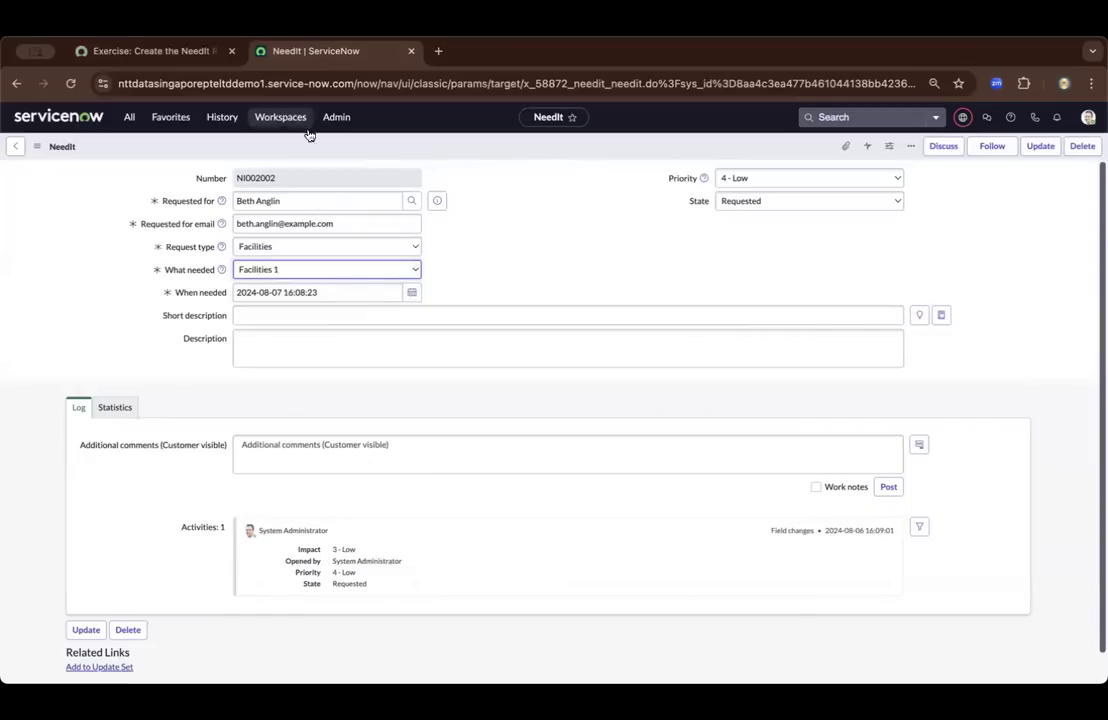
left_click(396, 269)
left_click(368, 291)
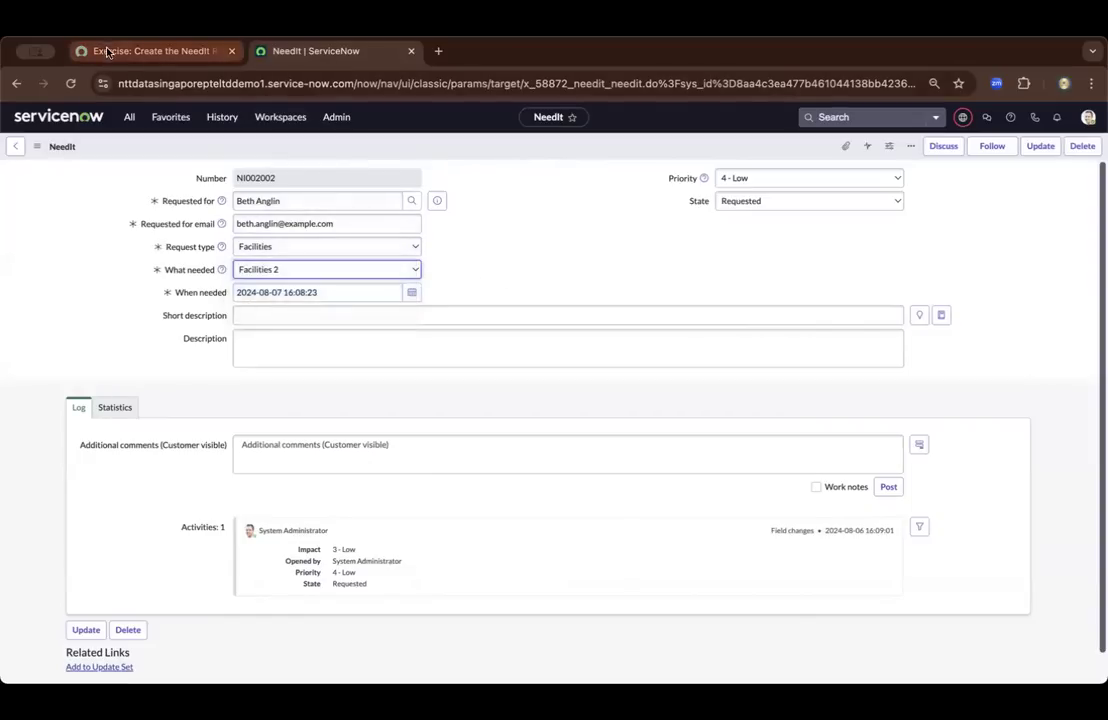
left_click(110, 51)
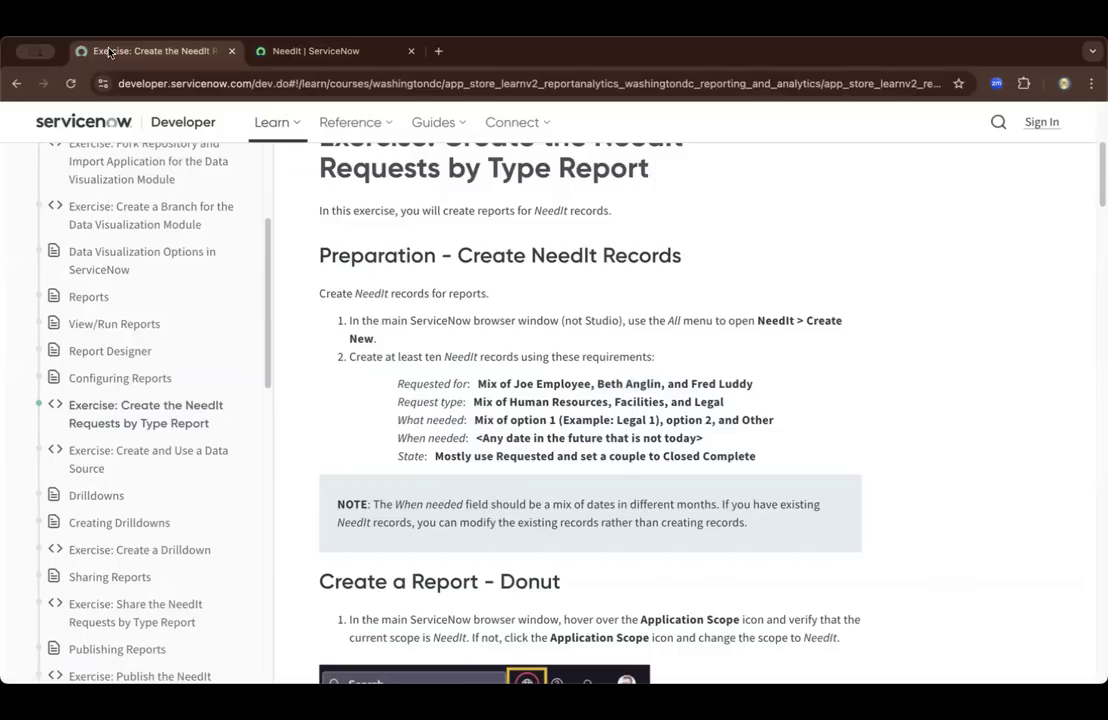
left_click(310, 51)
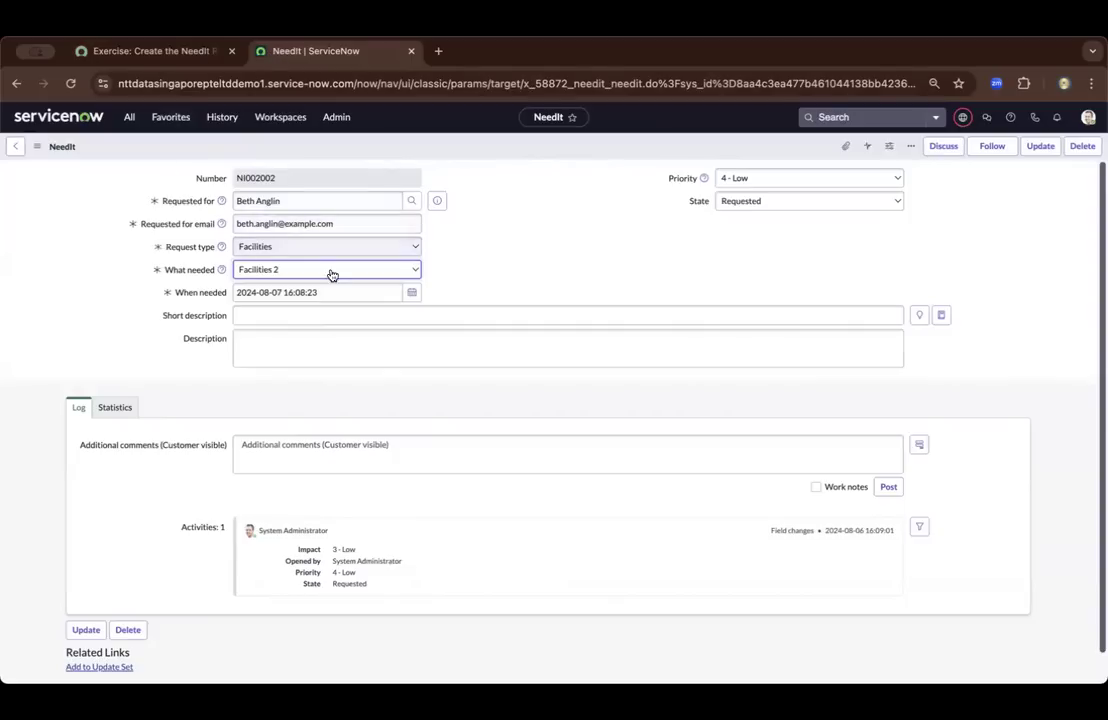
left_click(407, 293)
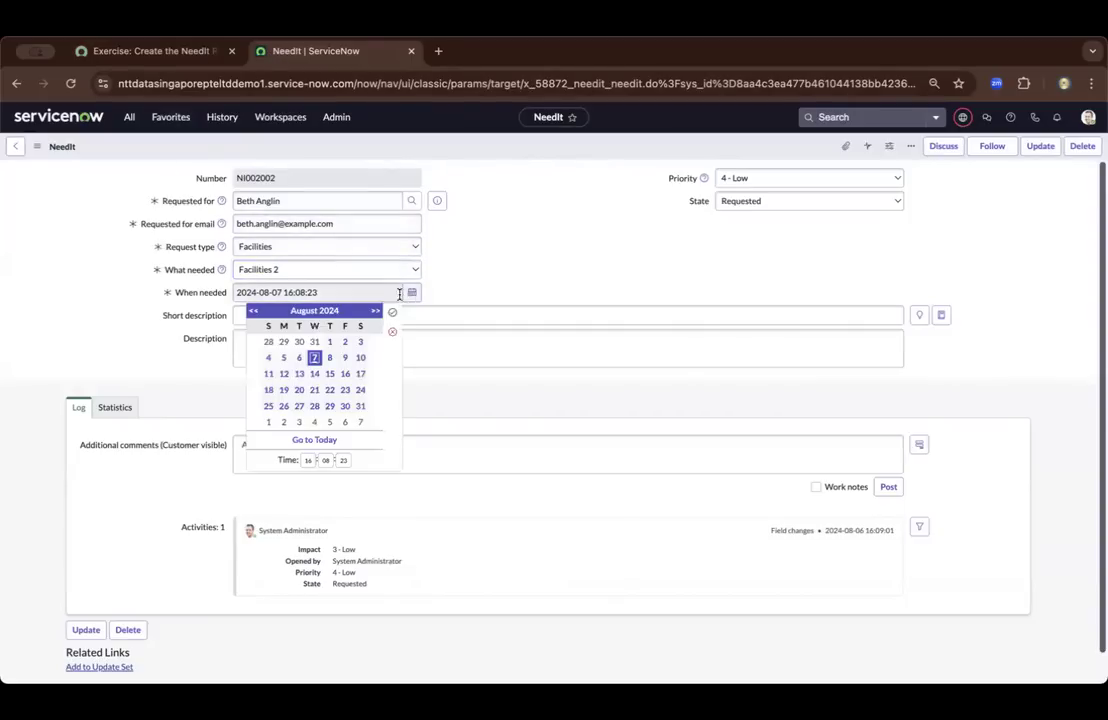
left_click(331, 358)
left_click(393, 312)
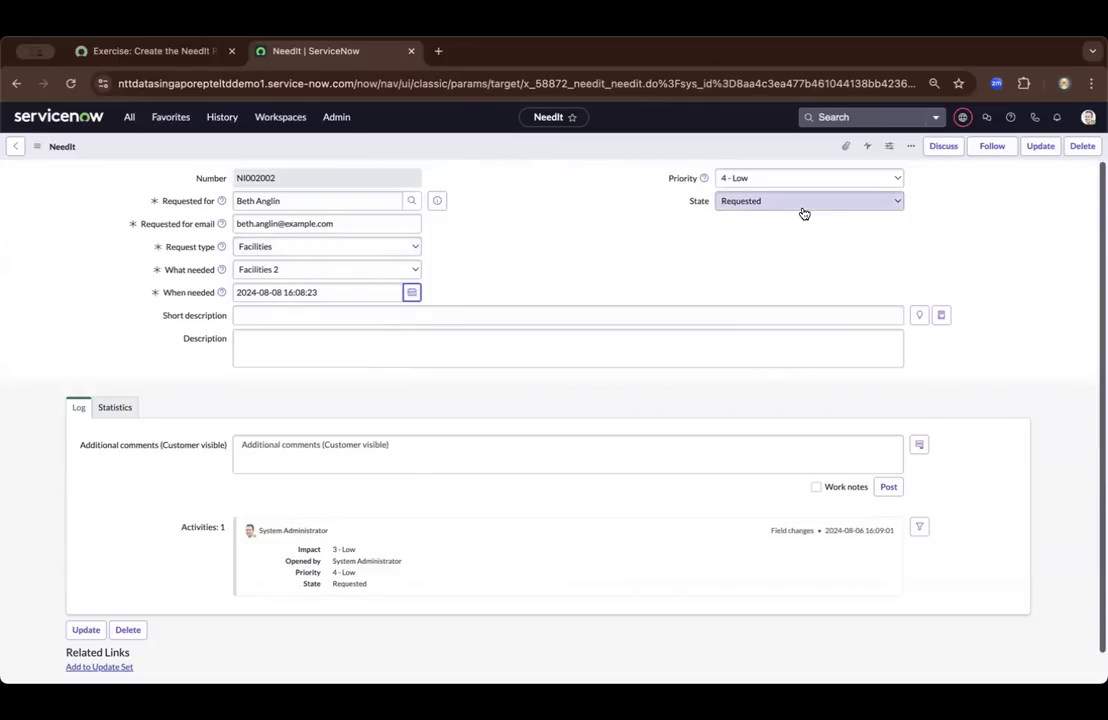
Save the edited NeedIt record while staying on its form, then return to the NeedIts list
right_click(523, 148)
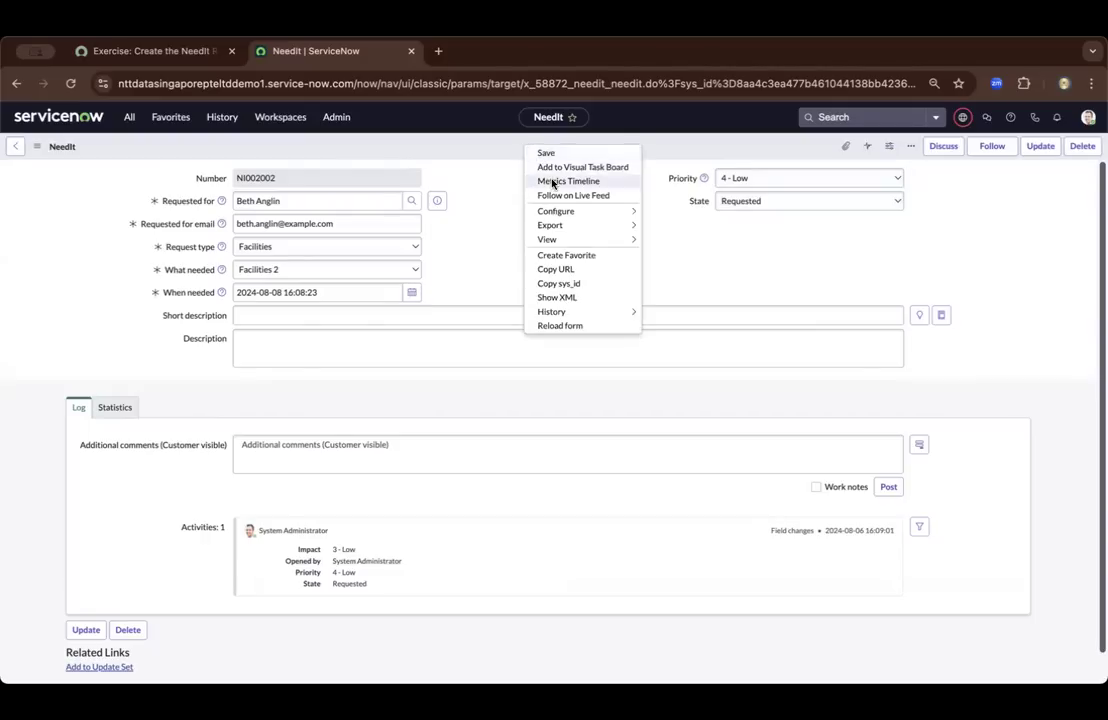
left_click(474, 150)
right_click(474, 150)
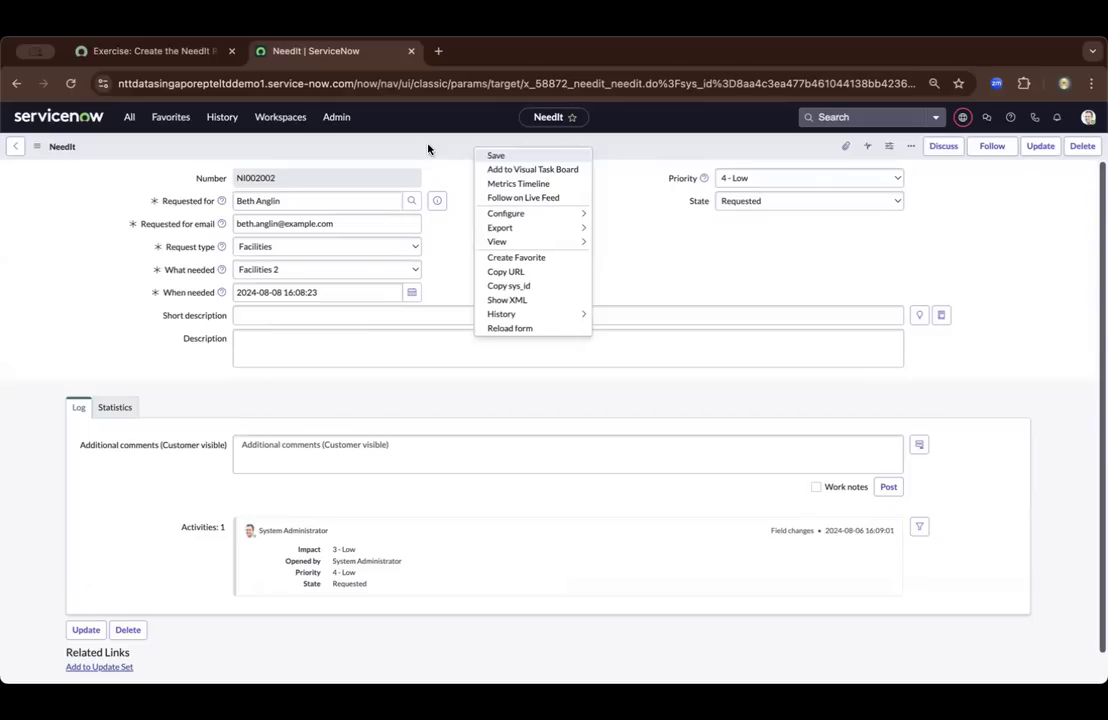
left_click(494, 156)
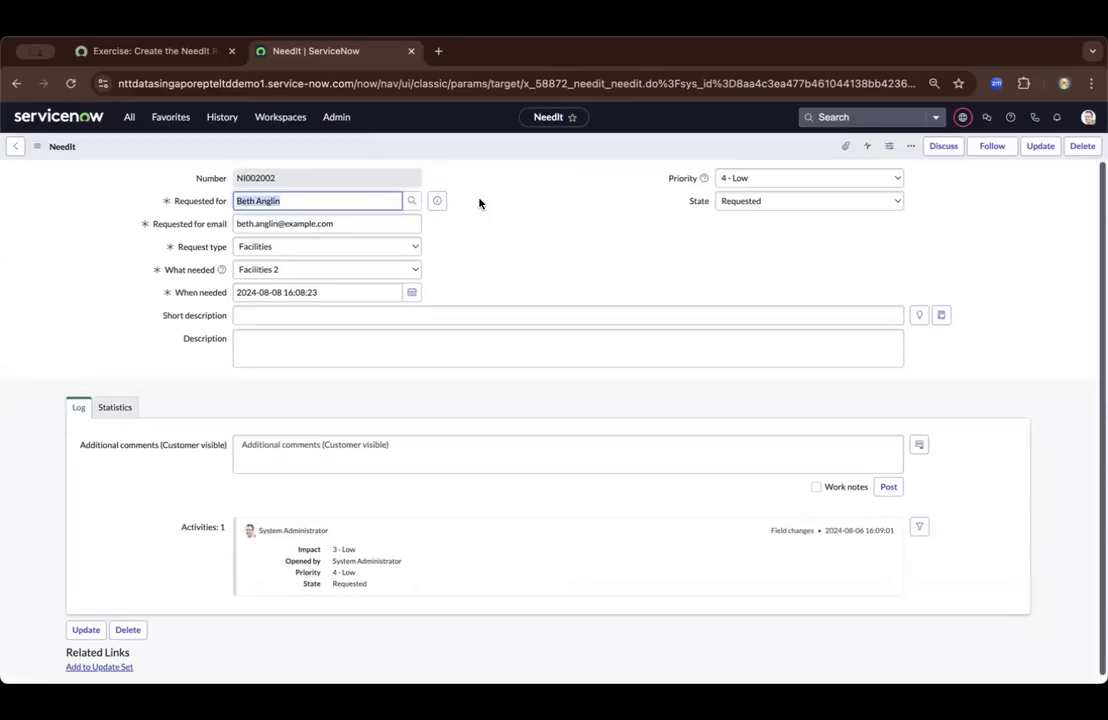
left_click(15, 146)
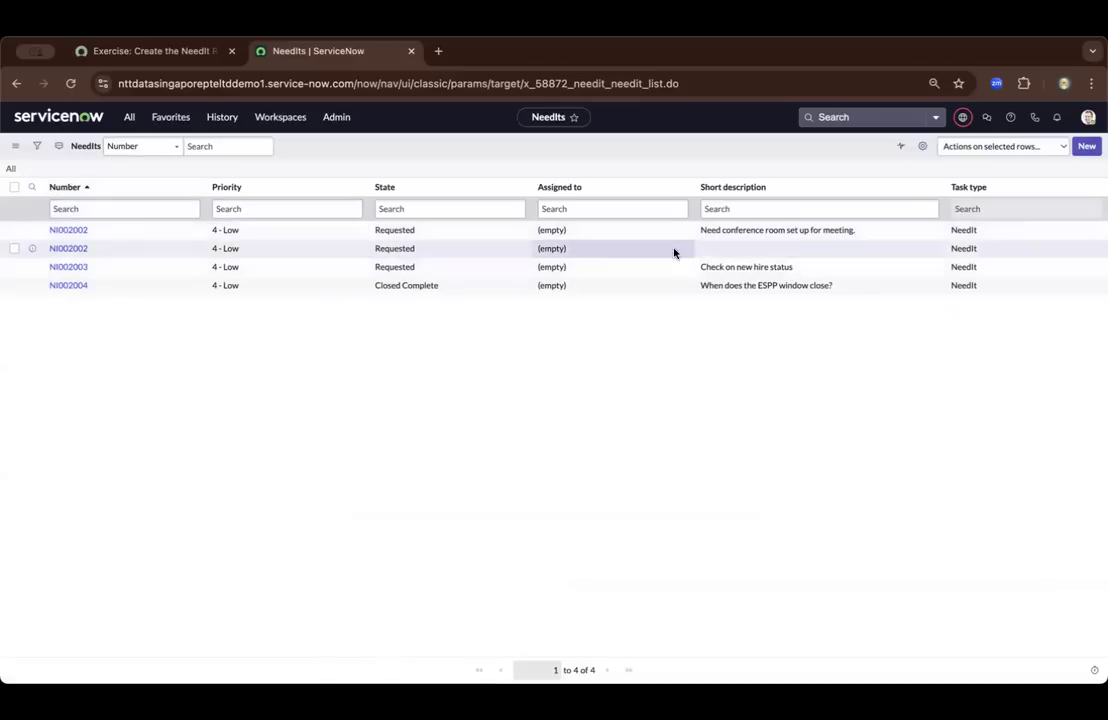
Personalize the NeedIts list by adding the Requested for column directly after Number
left_click(922, 146)
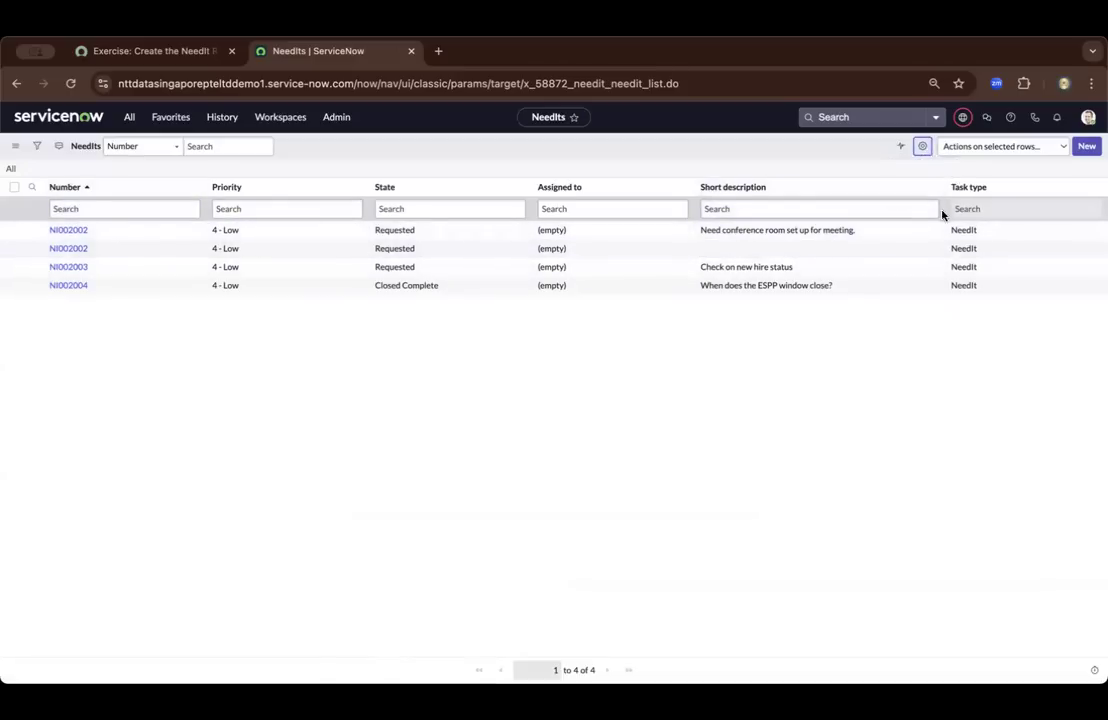
scroll(422, 275, "down", 1)
scroll(422, 275, "down", 5)
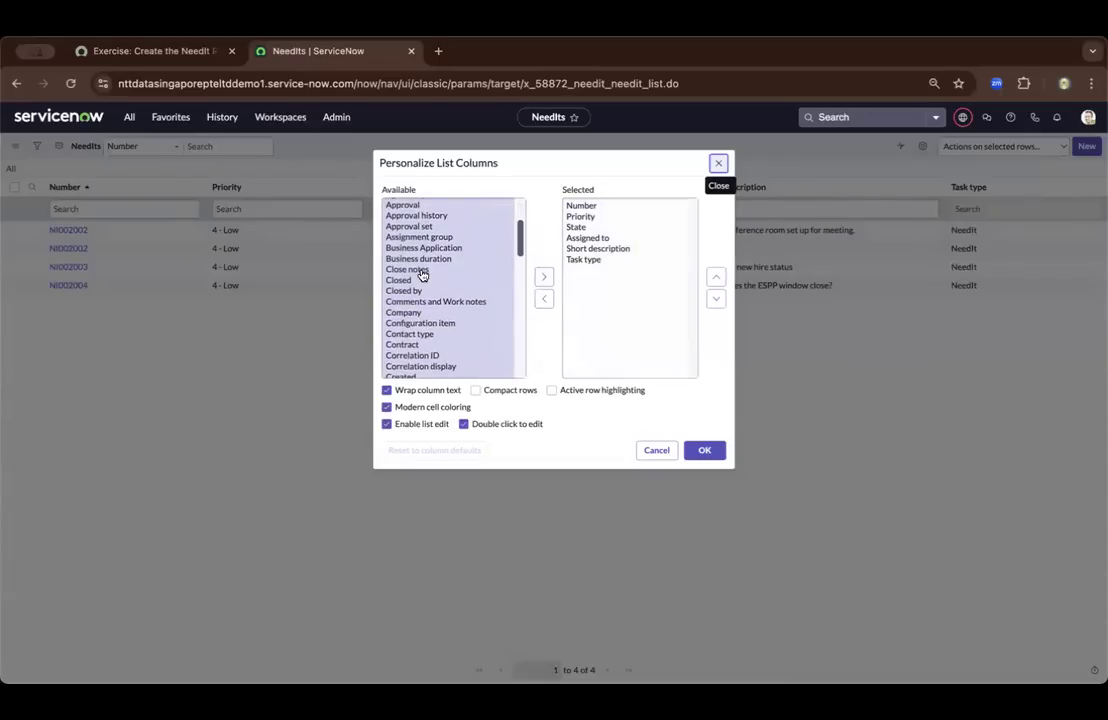
scroll(422, 275, "down", 15)
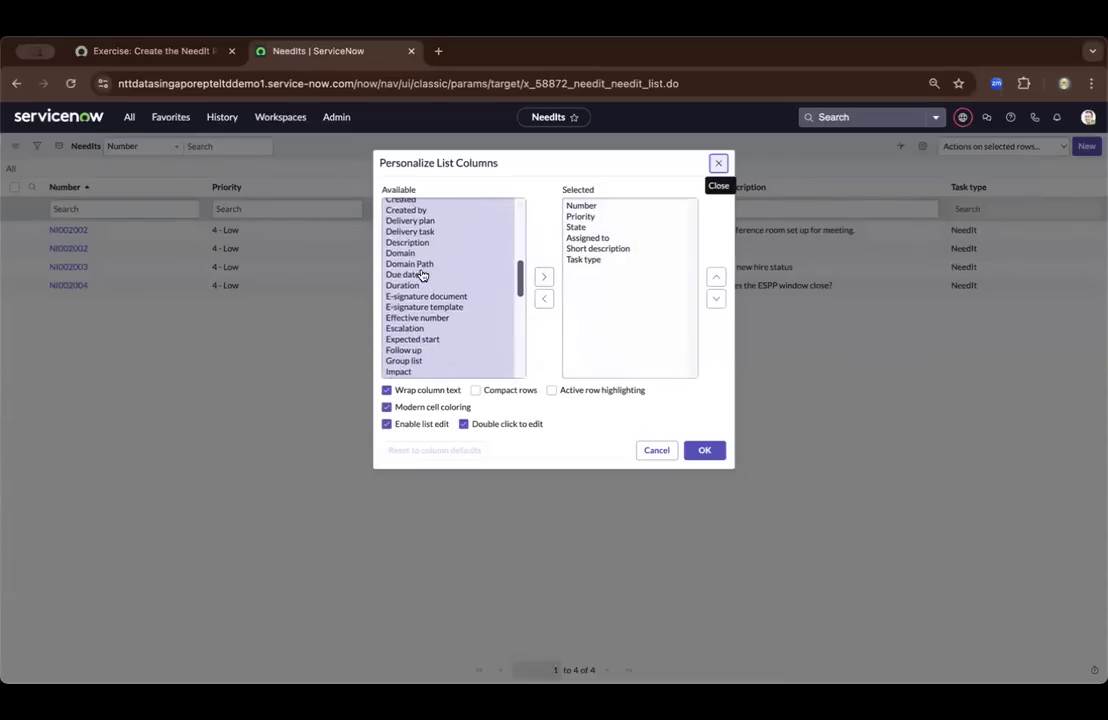
scroll(422, 275, "down", 3)
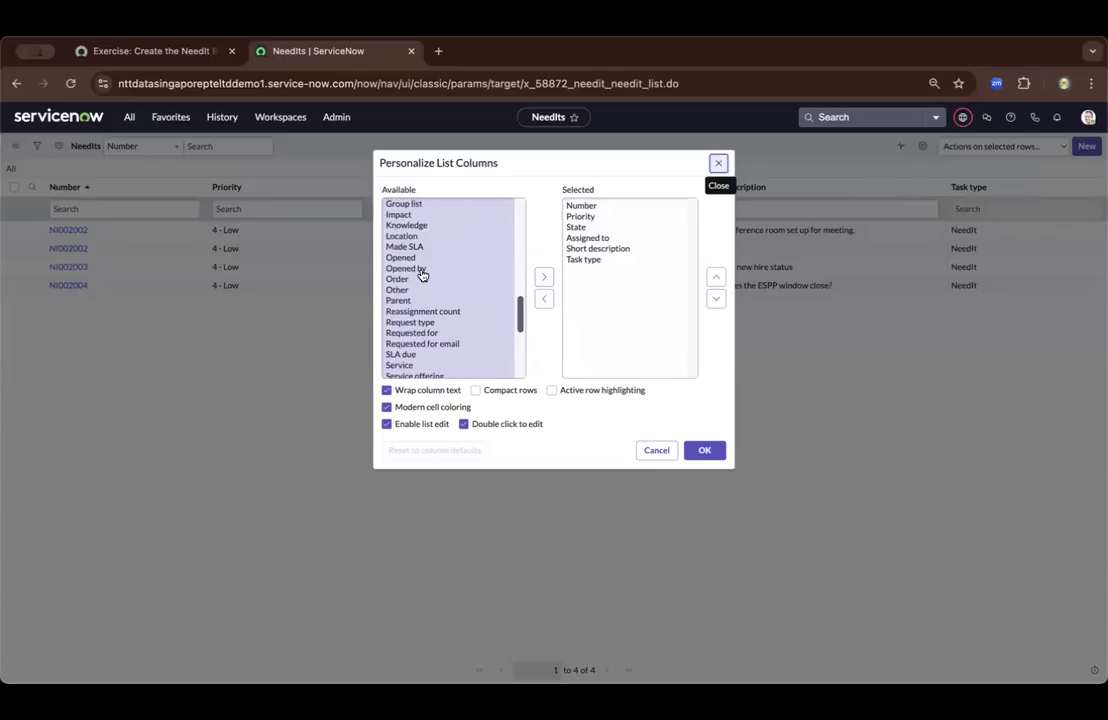
left_click(430, 333)
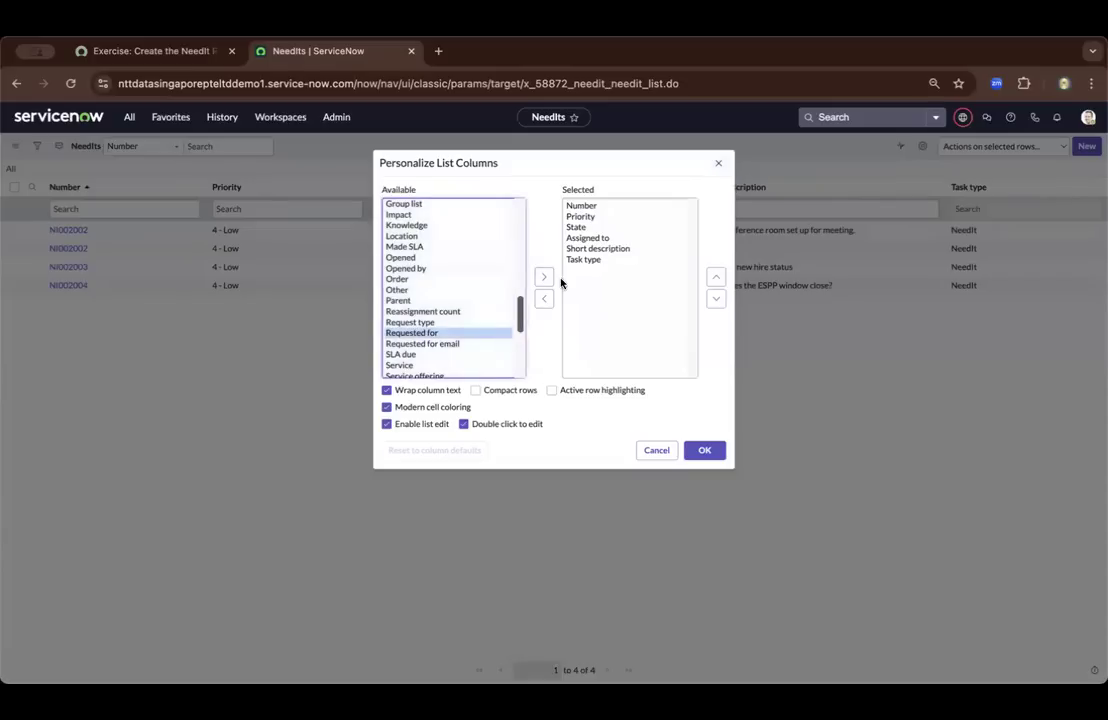
left_click(548, 278)
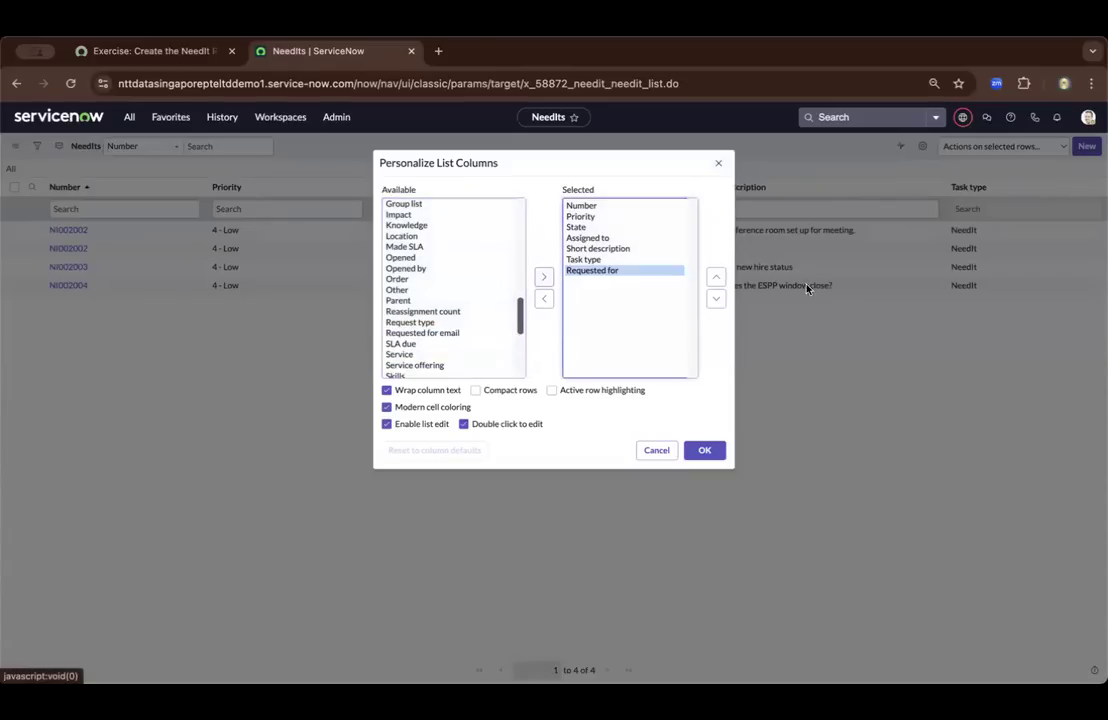
left_click(718, 278)
left_click(718, 278)
left_click(718, 278)
left_click(718, 278)
left_click(720, 279)
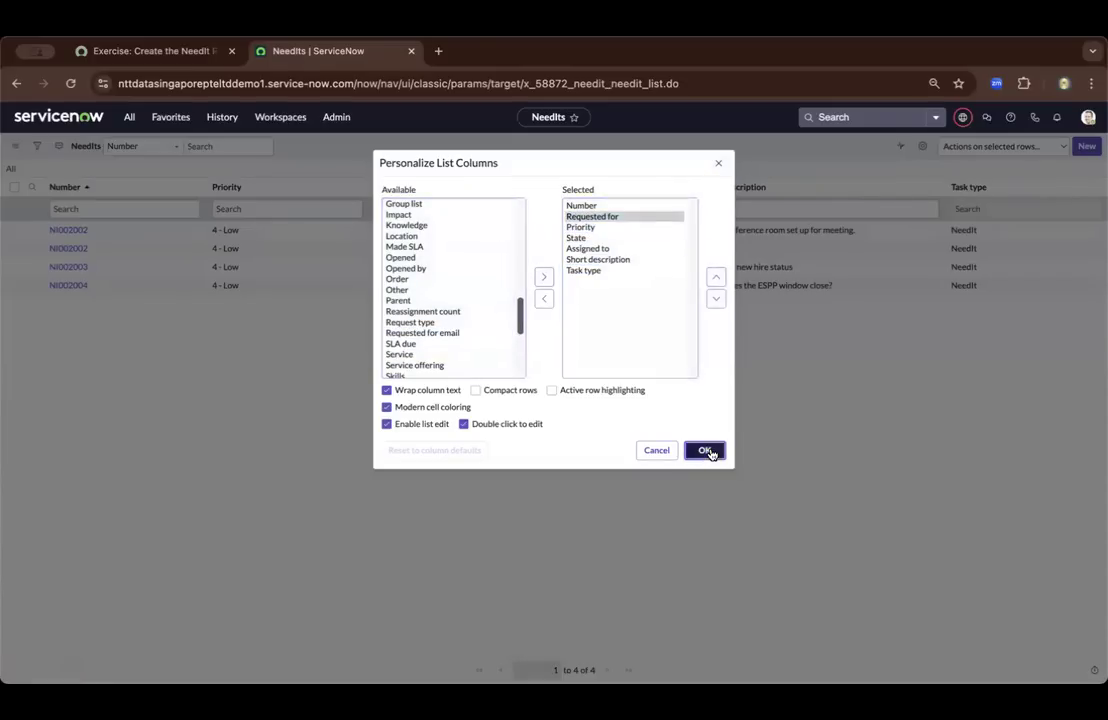
left_click(705, 451)
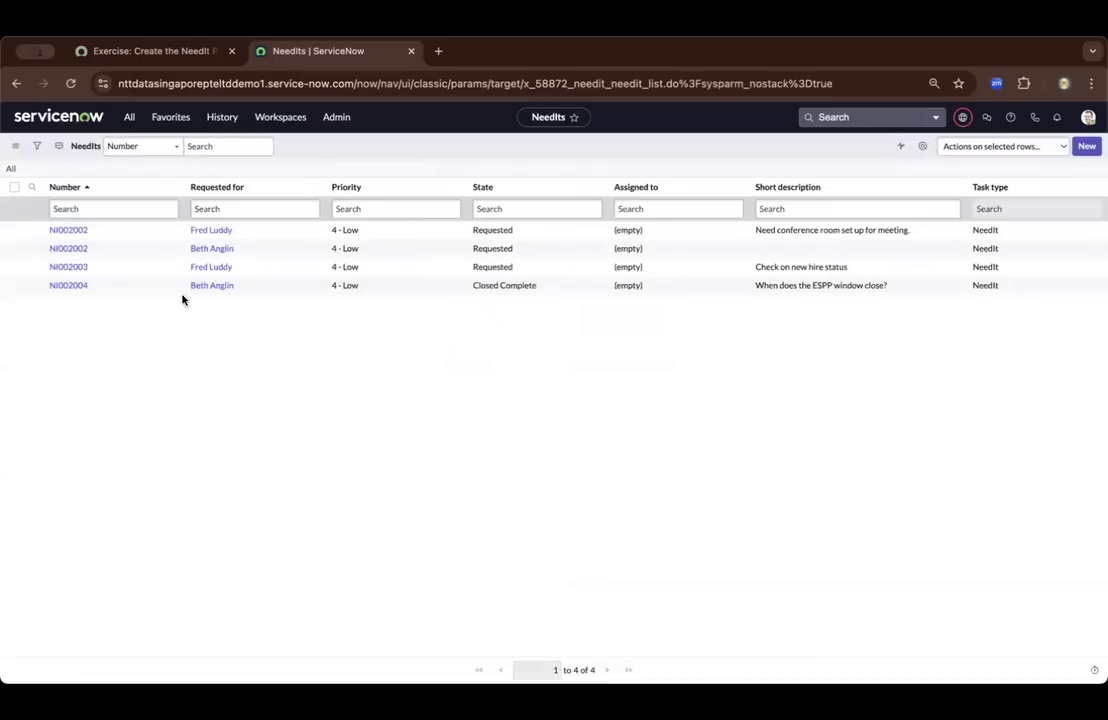
Add the Created and Created by columns at the end of the NeedIts list
left_click(926, 149)
scroll(455, 258, "down", 1)
scroll(453, 258, "down", 3)
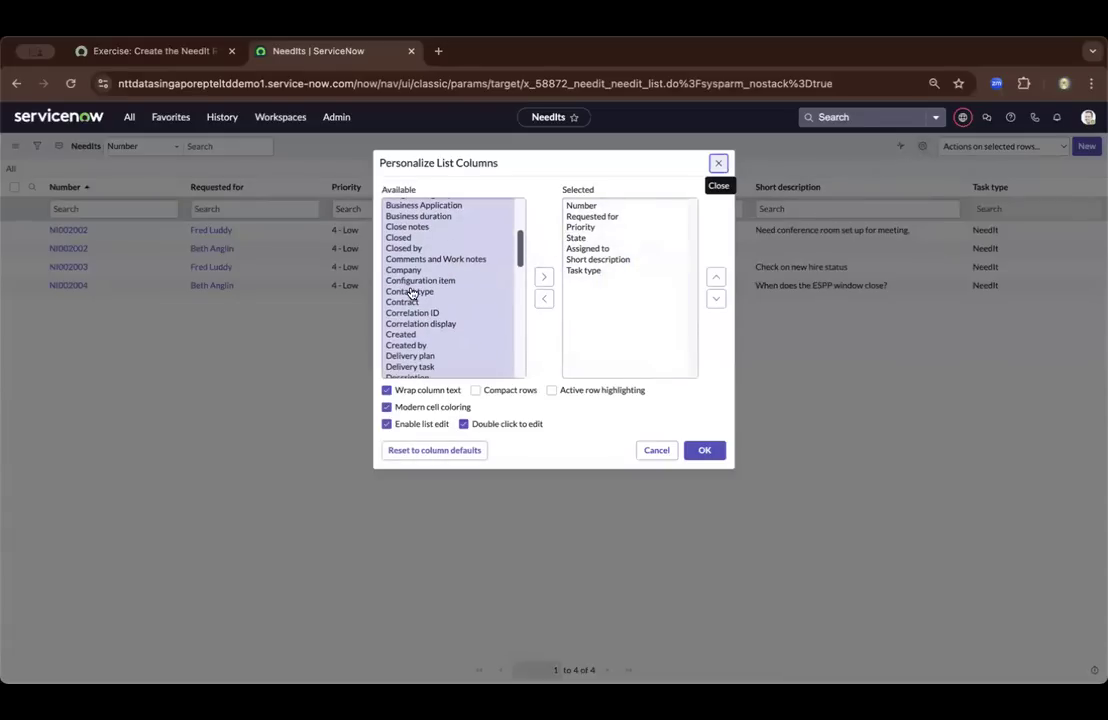
left_click(418, 331)
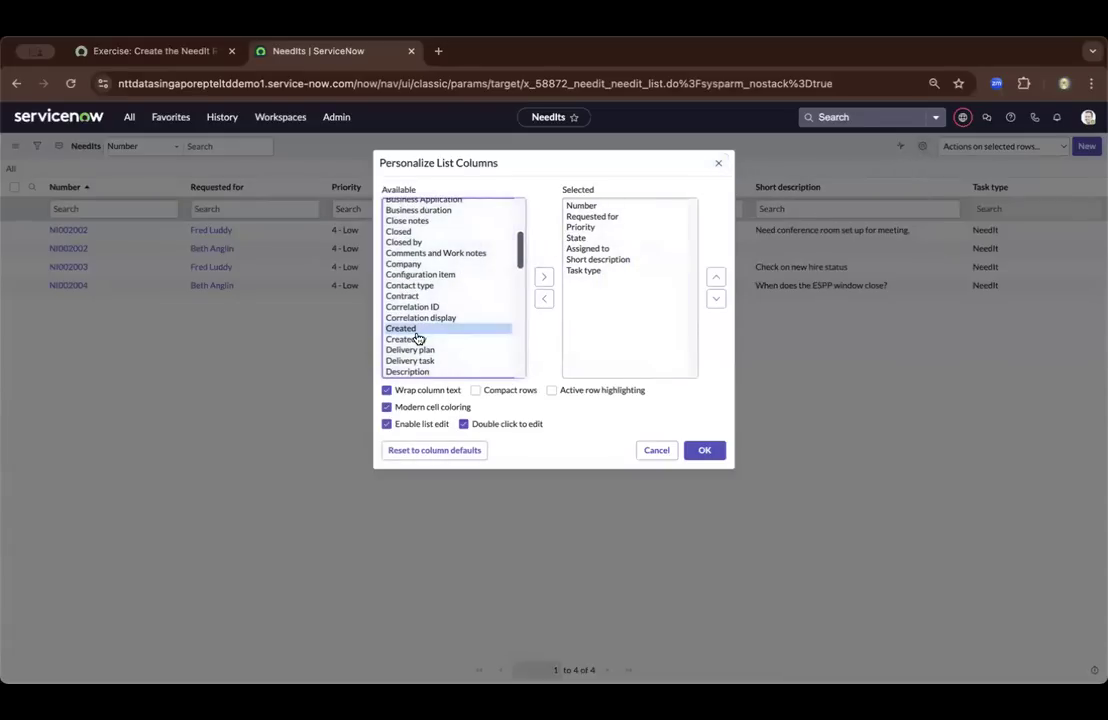
left_click(418, 340, "ctrl")
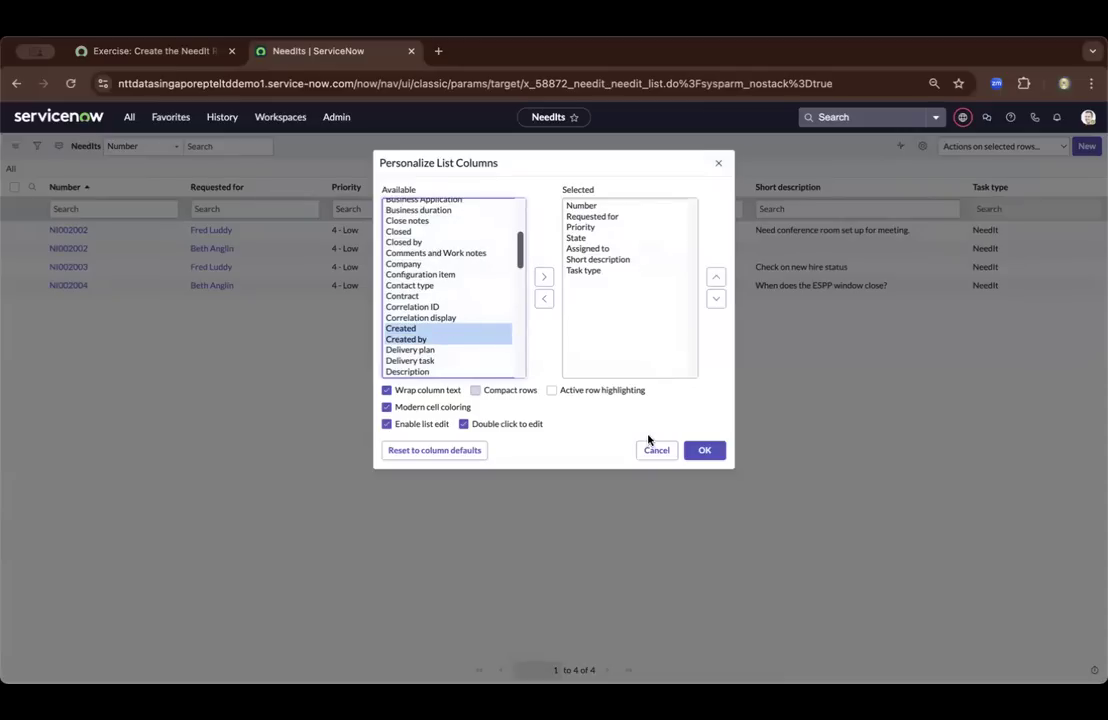
left_click(543, 281)
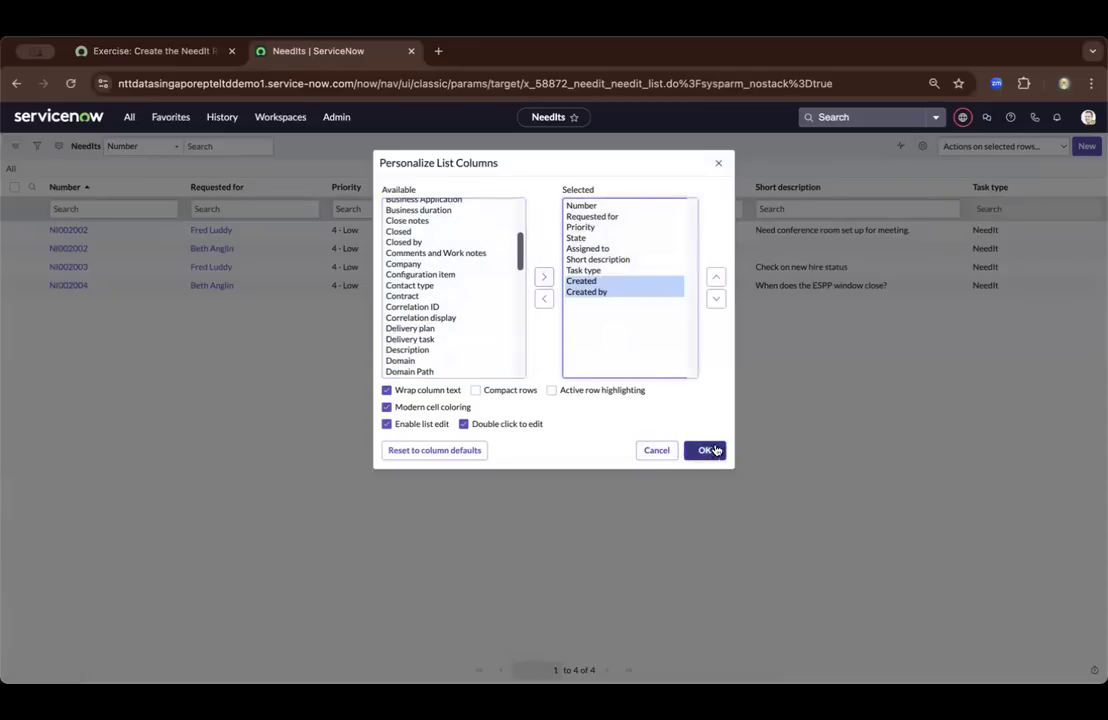
left_click(710, 450)
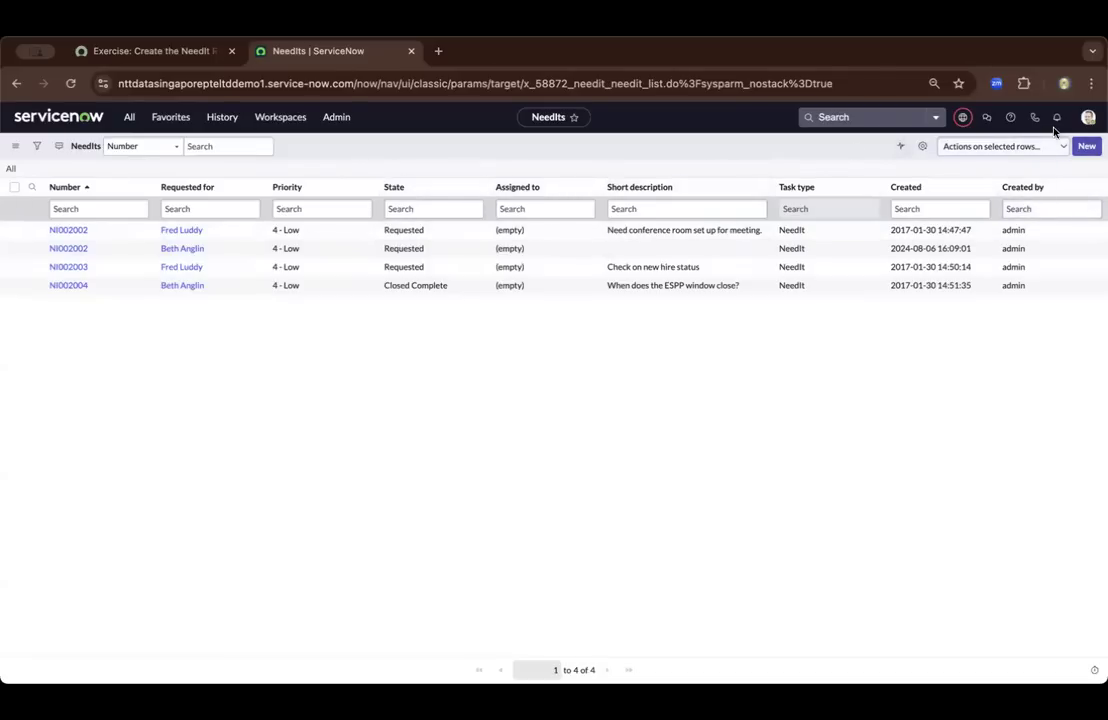
Start a new NeedIt record and set Requested for to the first requester named in the exercise's requirements
left_click(1085, 147)
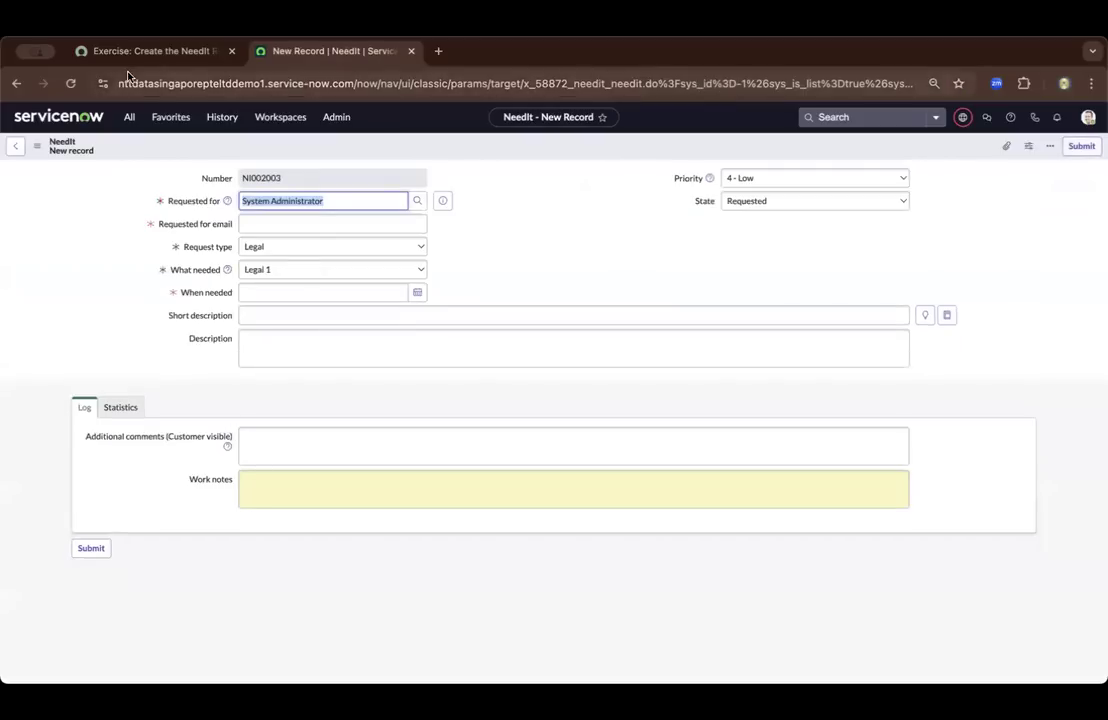
left_click(160, 51)
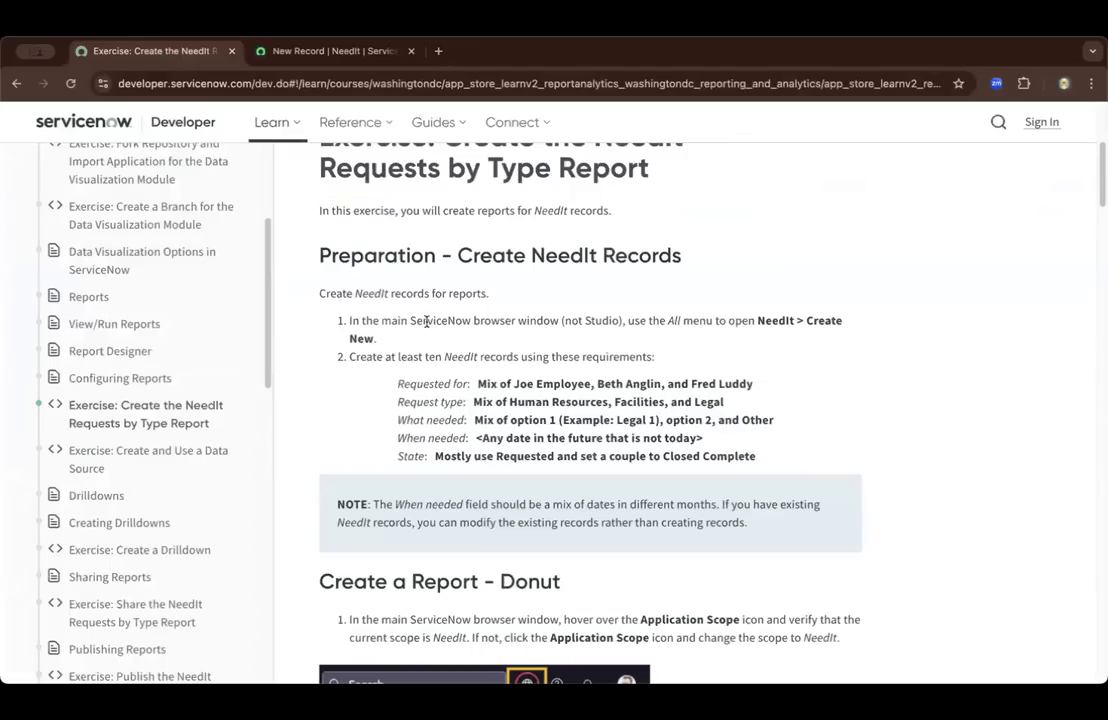
left_click(300, 50)
left_click(330, 225)
left_click(339, 201)
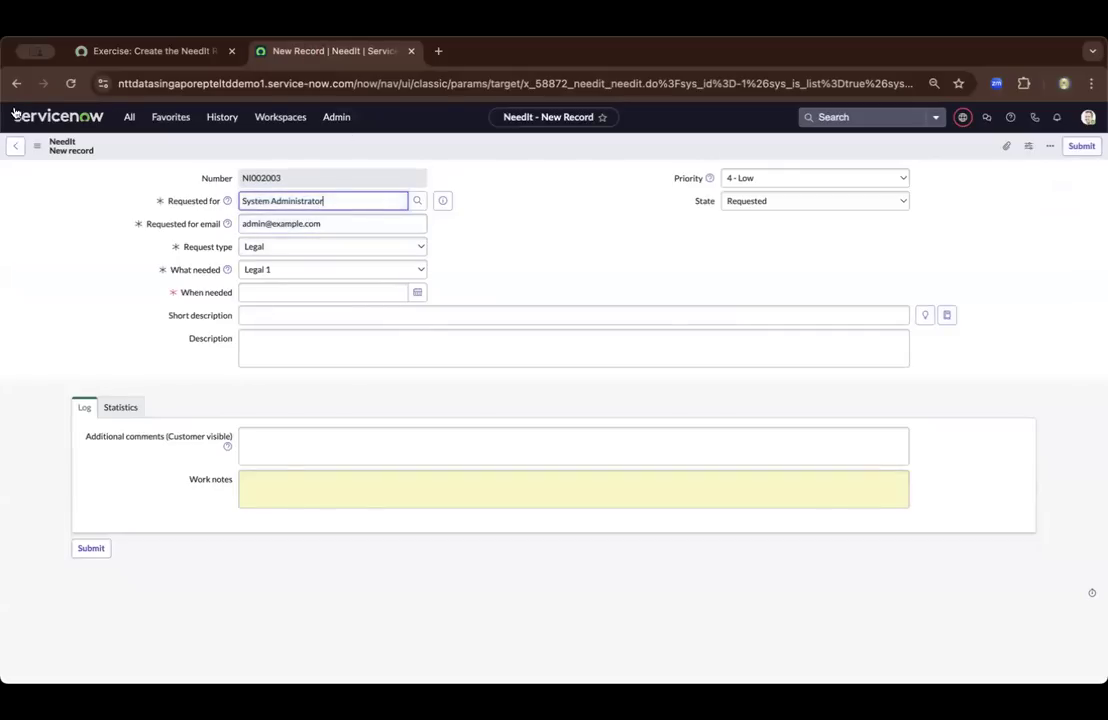
left_click(112, 56)
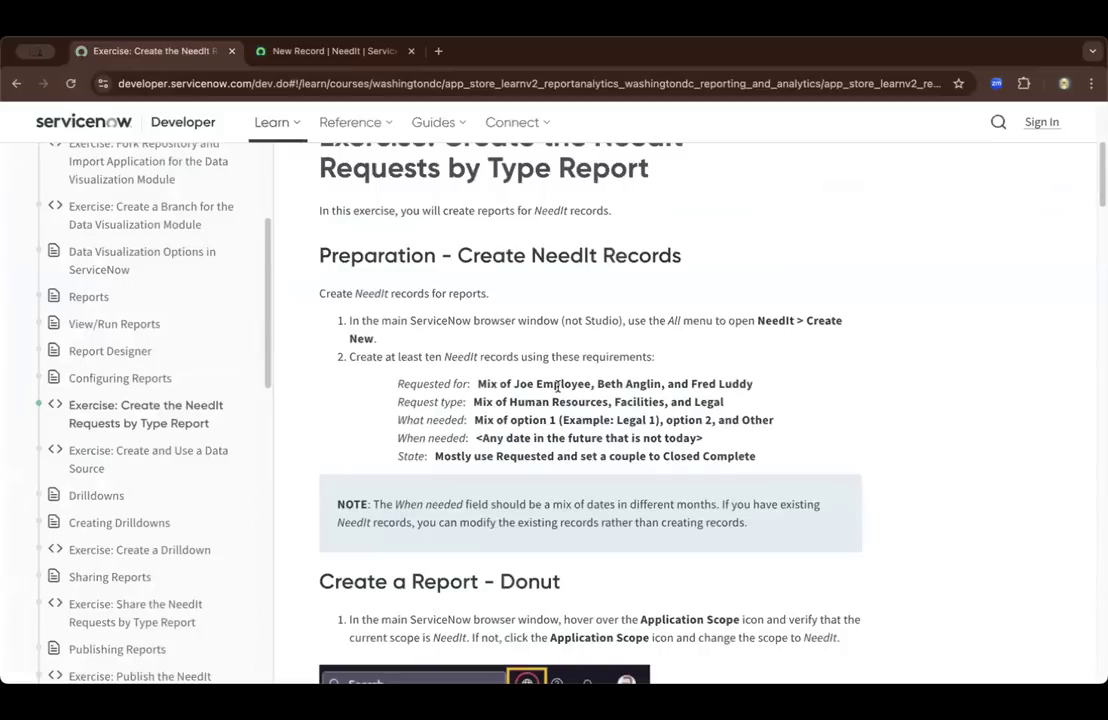
left_click_drag(594, 384, 525, 385)
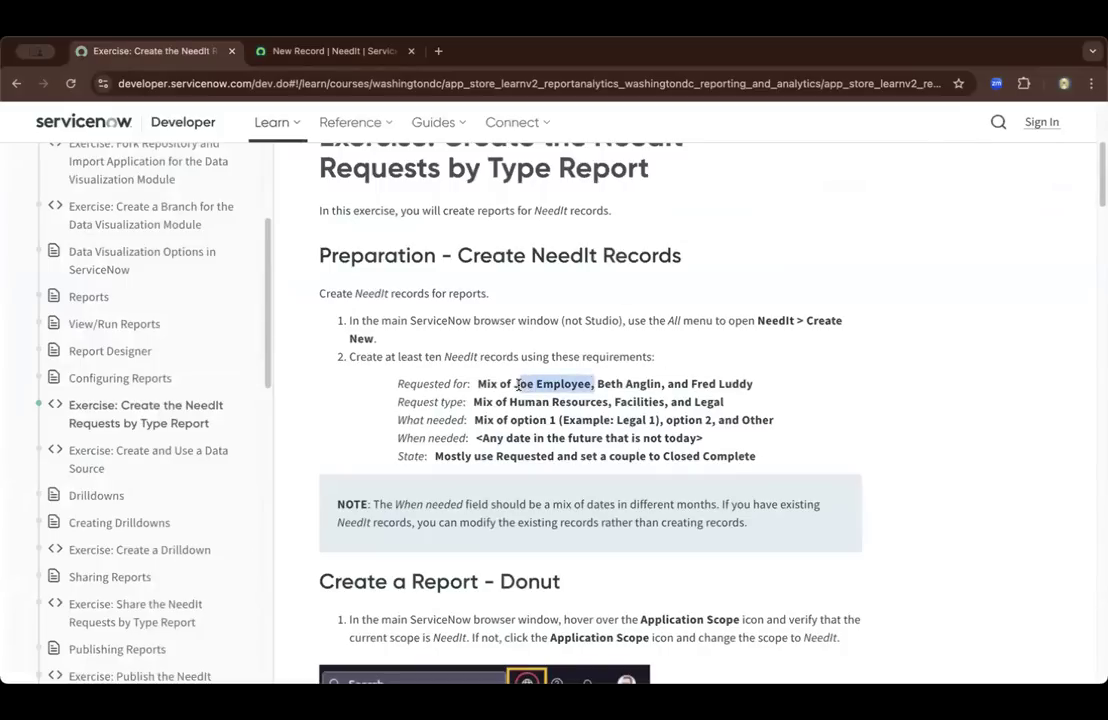
left_click(331, 52)
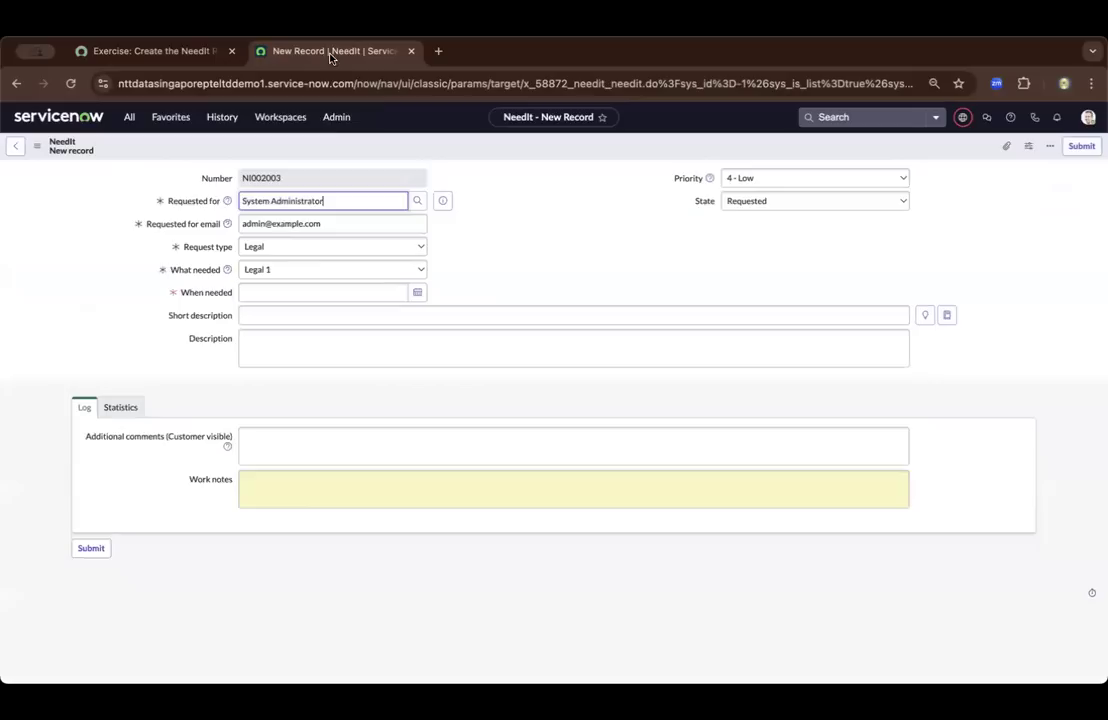
left_click_drag(351, 207, 223, 186)
type("Joe Employee,")
left_click(325, 202)
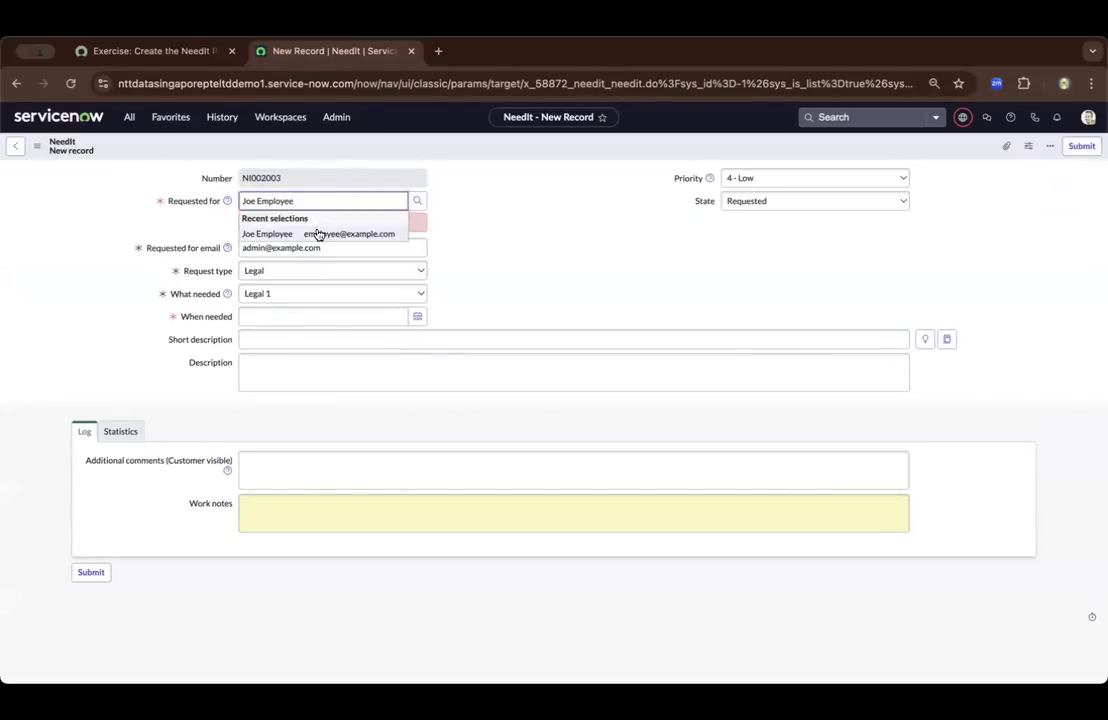
left_click(317, 232)
left_click(416, 247)
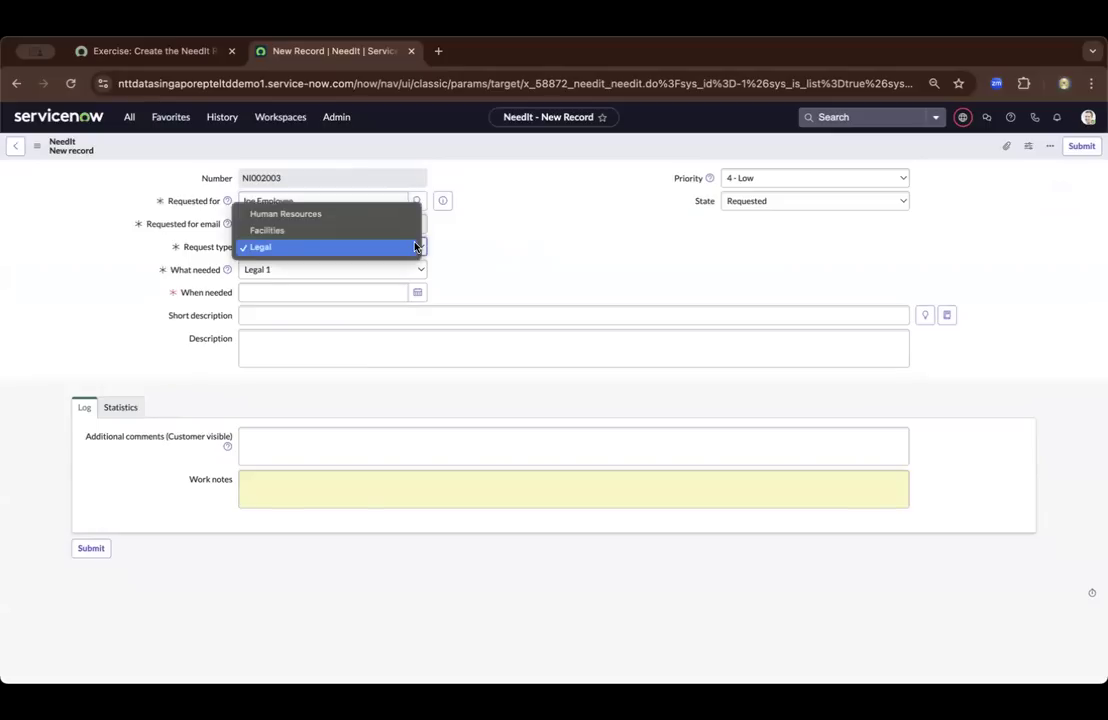
left_click(377, 215)
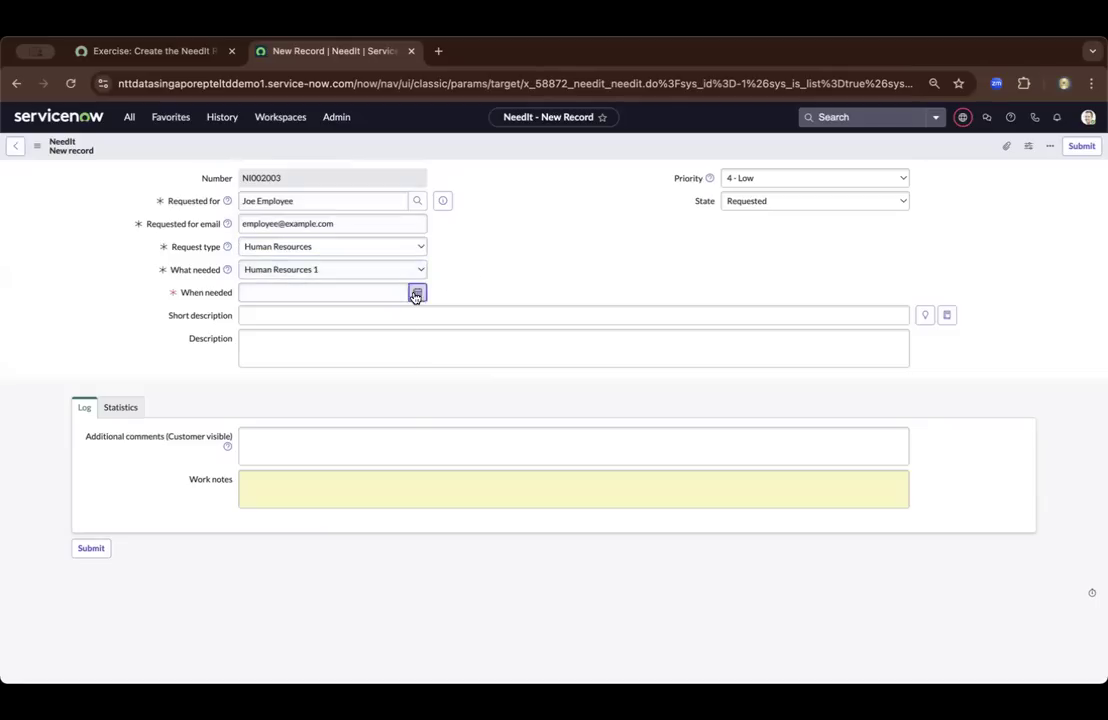
left_click(417, 292)
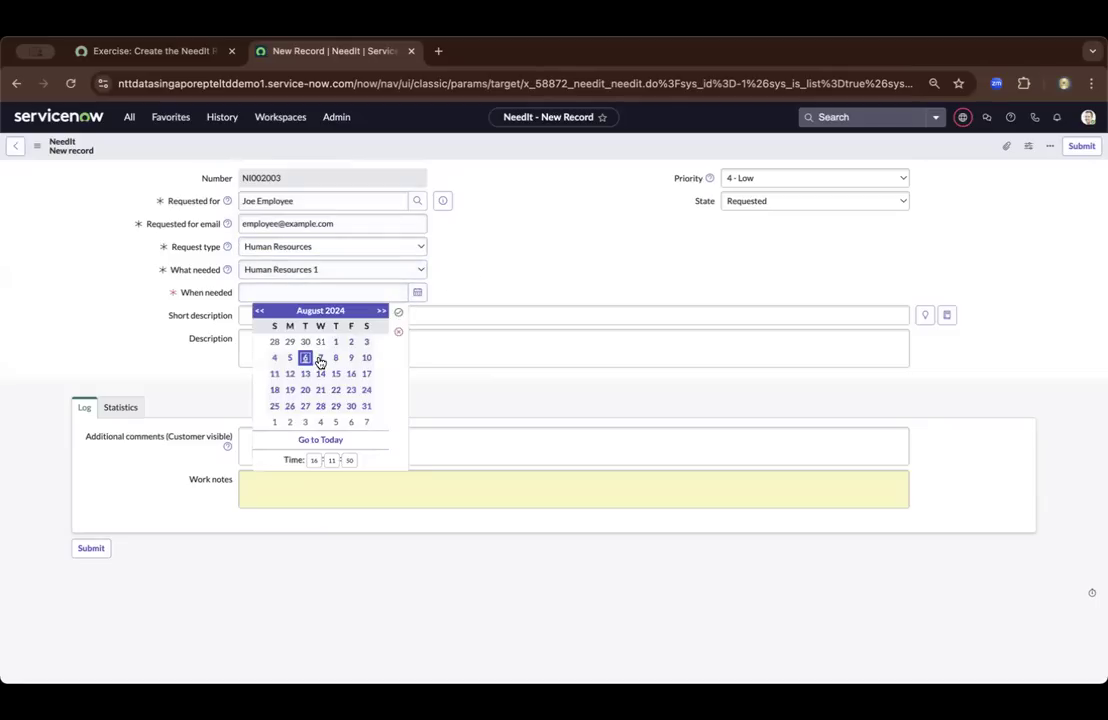
left_click(399, 312)
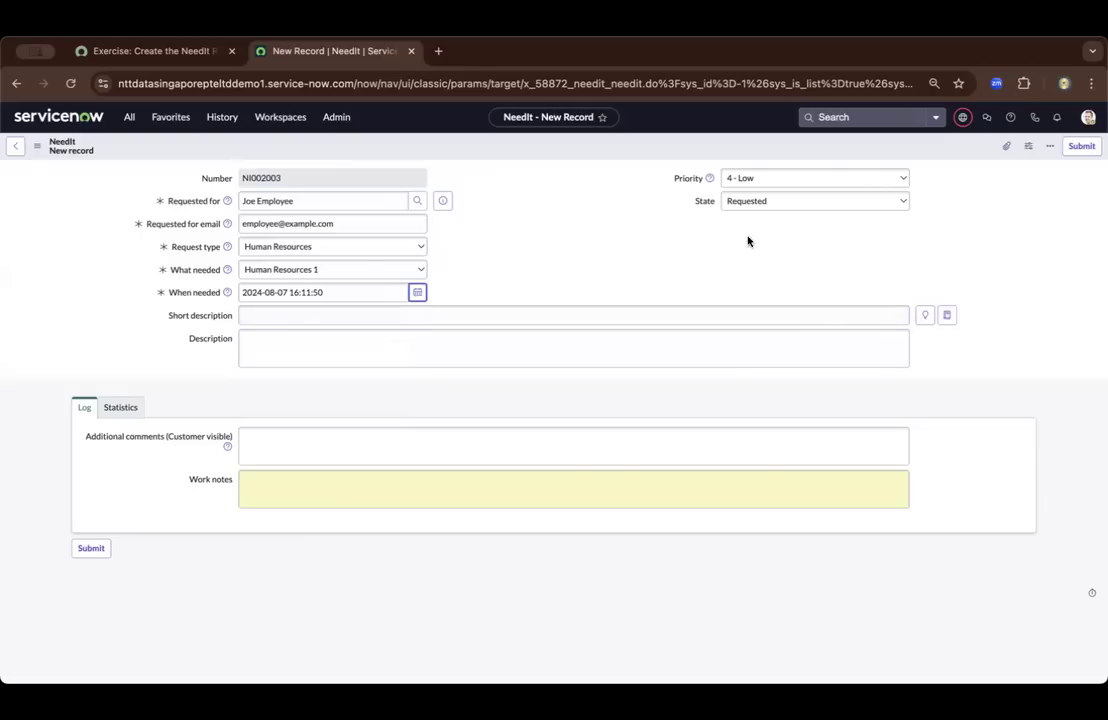
left_click(1078, 147)
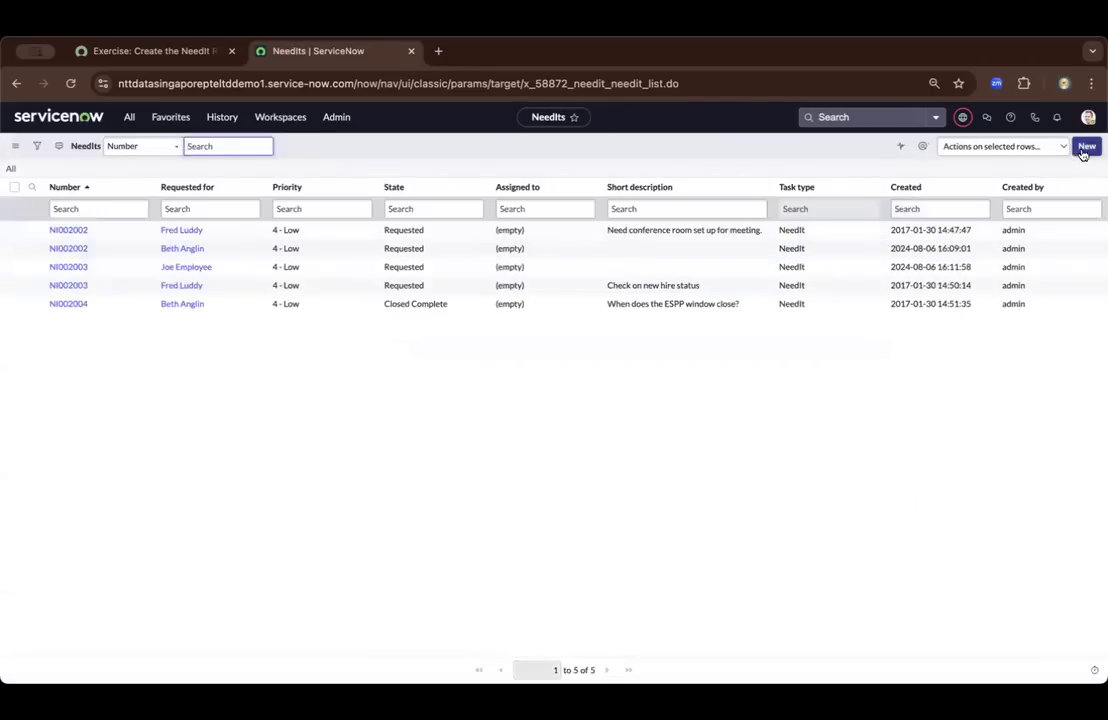
Start another NeedIt record and set Requested for to the last requester named in the exercise's requirements
left_click(1085, 147)
left_click(158, 51)
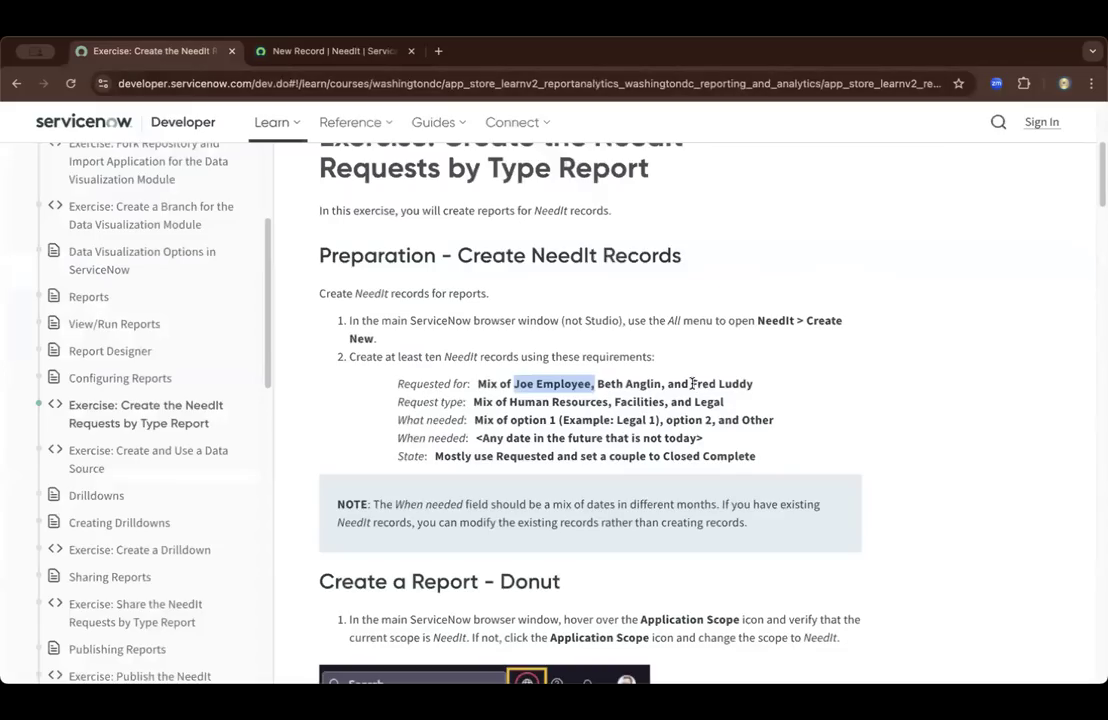
left_click_drag(691, 384, 756, 385)
key("ctrl+c")
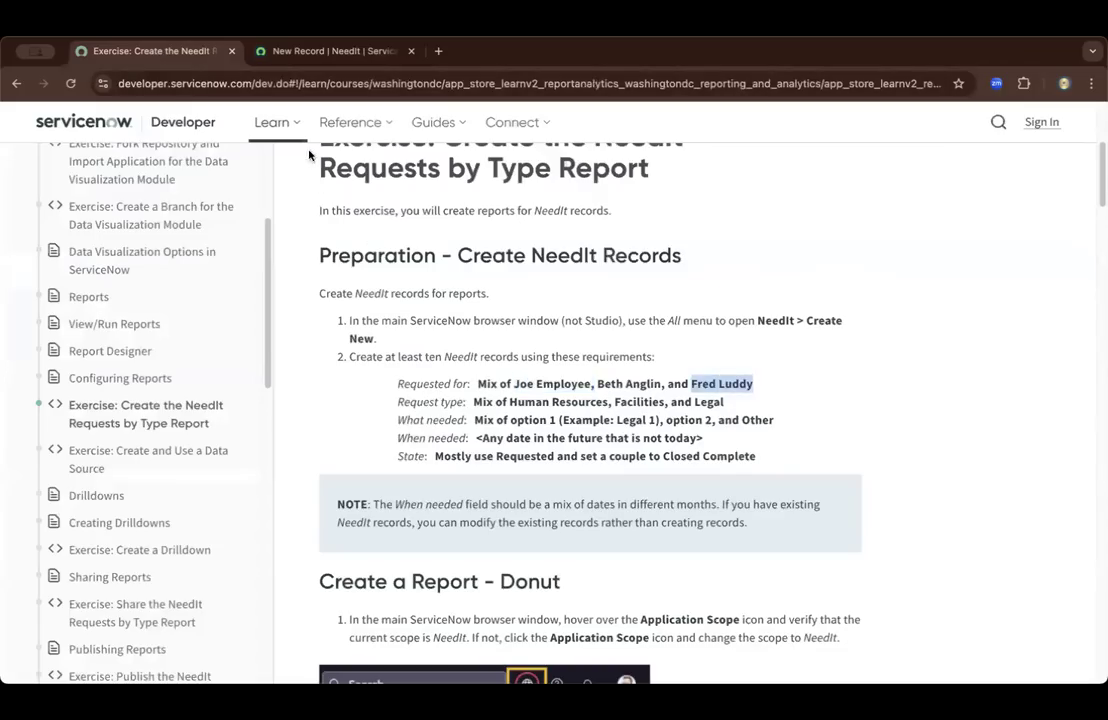
left_click(322, 51)
triple_click(325, 202)
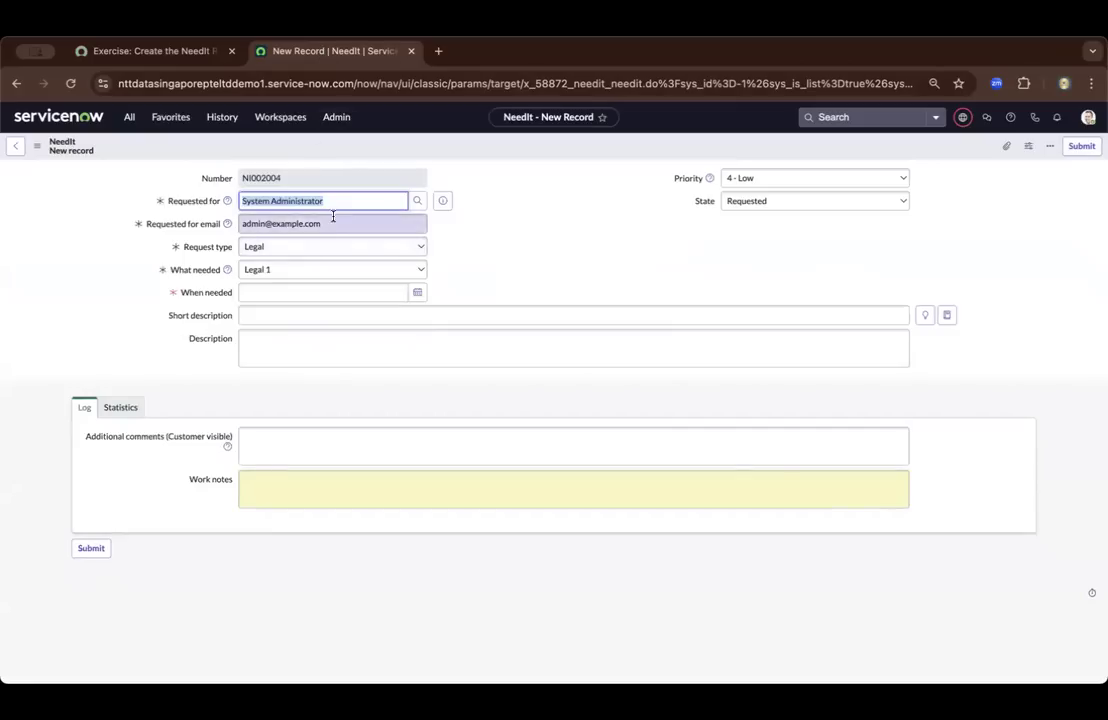
key("ctrl+v")
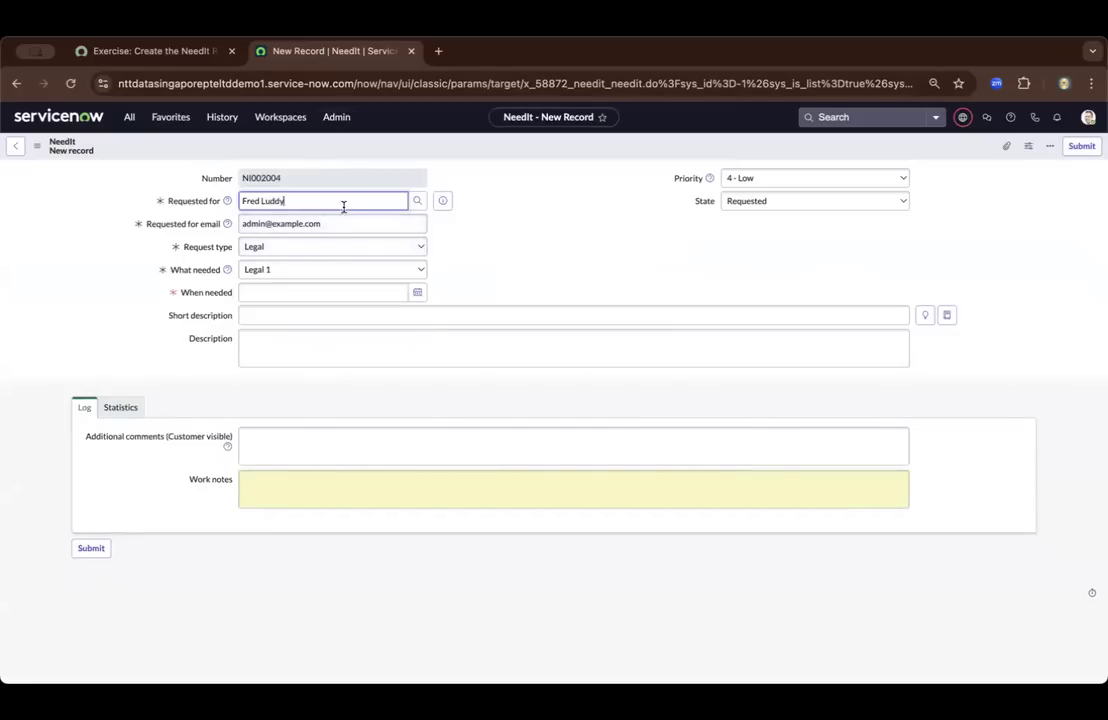
left_click(319, 234)
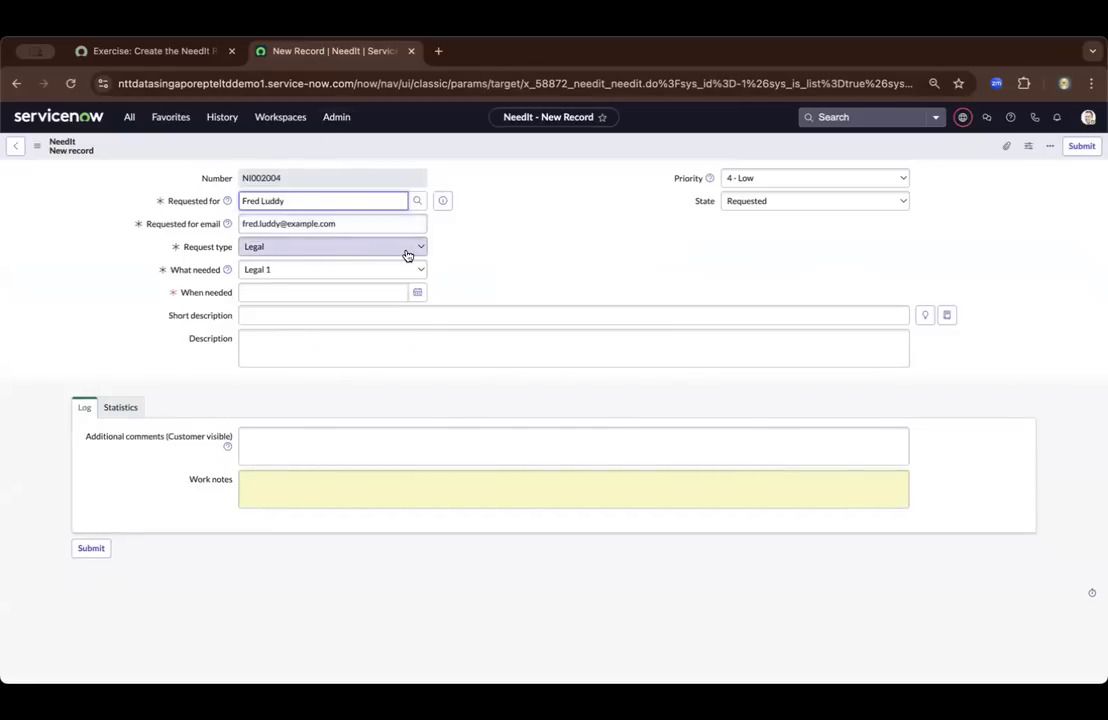
Keep the request type Legal, set What needed to Other, and enter "Other" as the explanation of the need
left_click(404, 252)
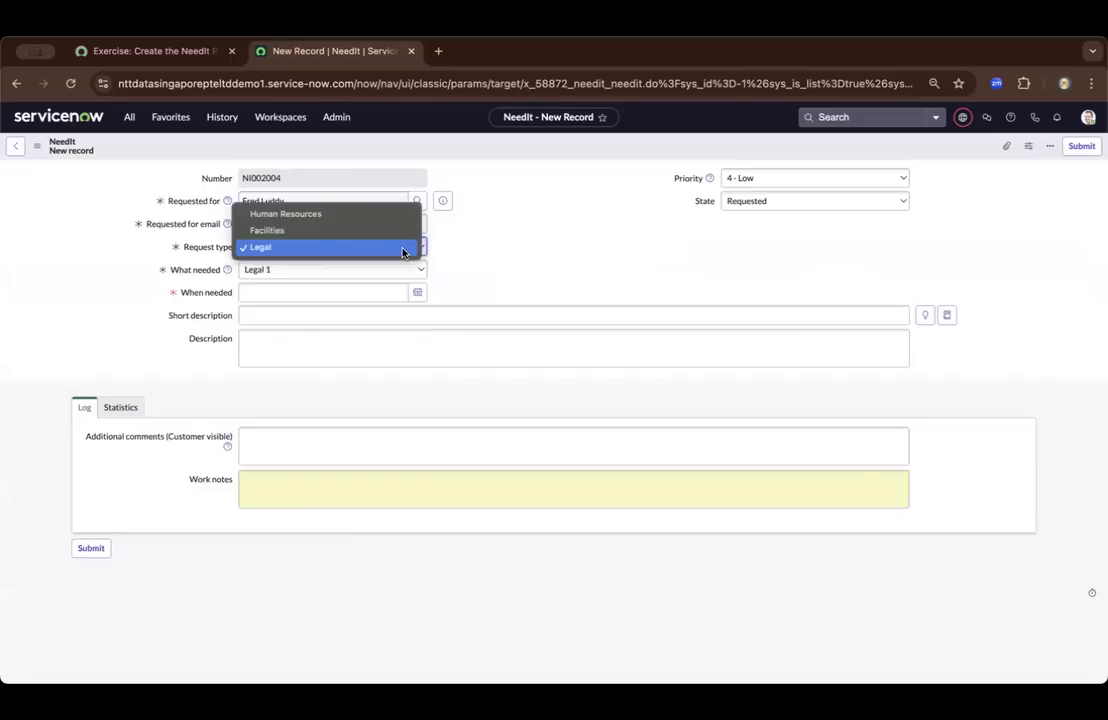
left_click(405, 248)
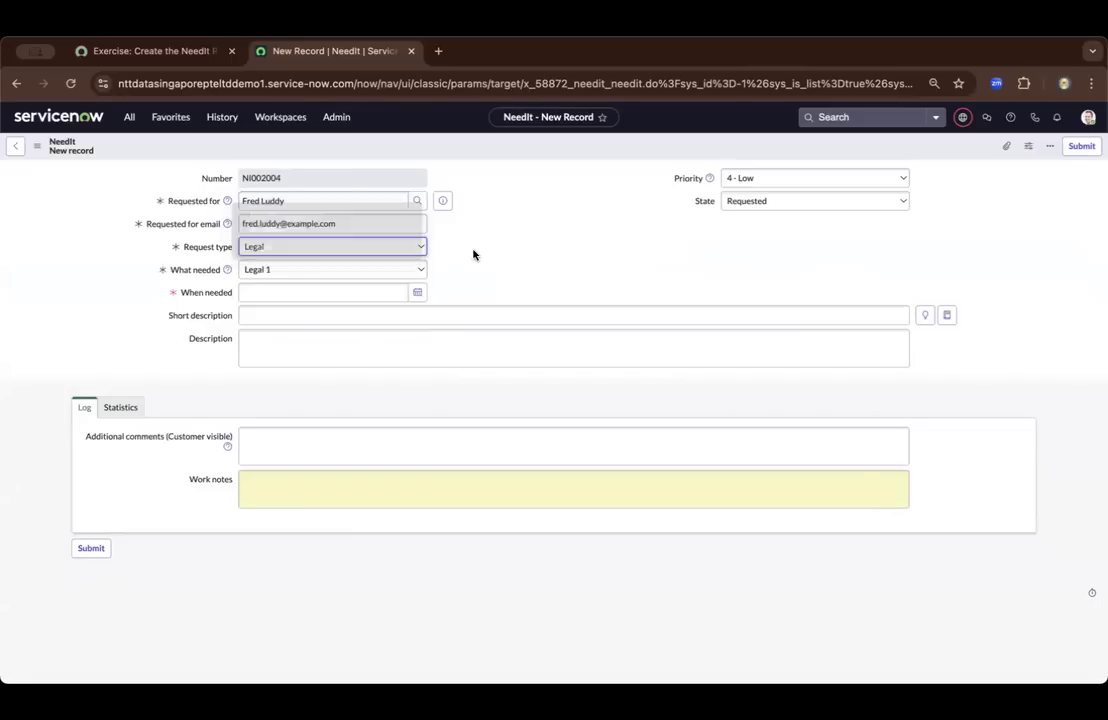
left_click(402, 267)
left_click(341, 304)
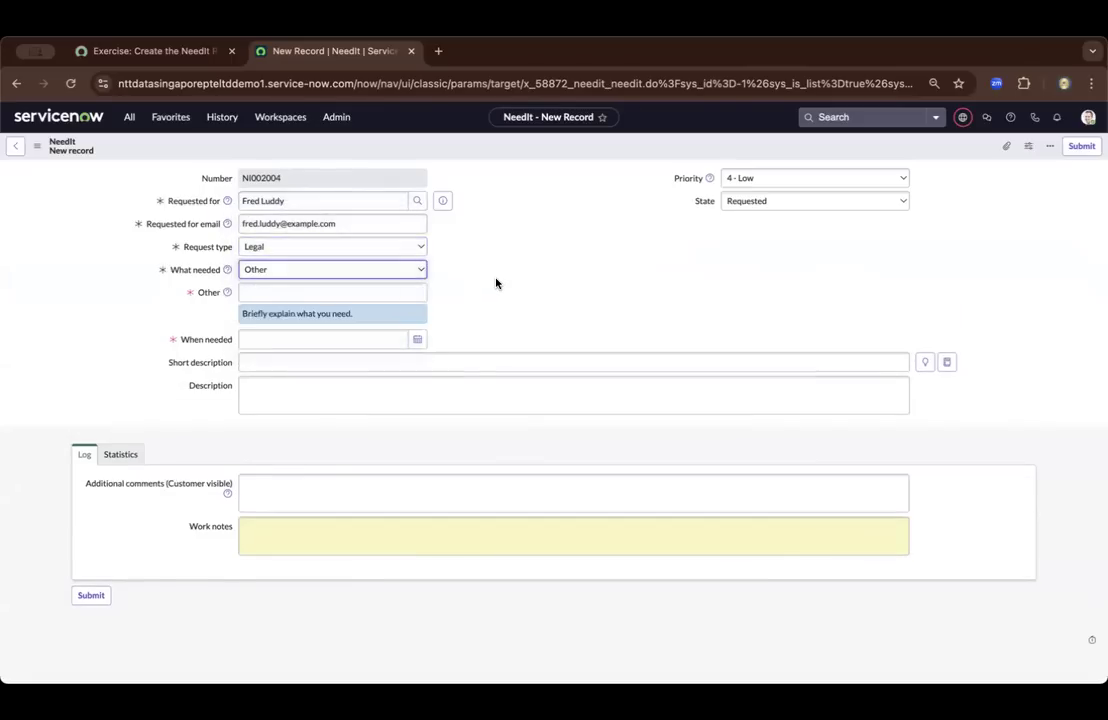
left_click(388, 290)
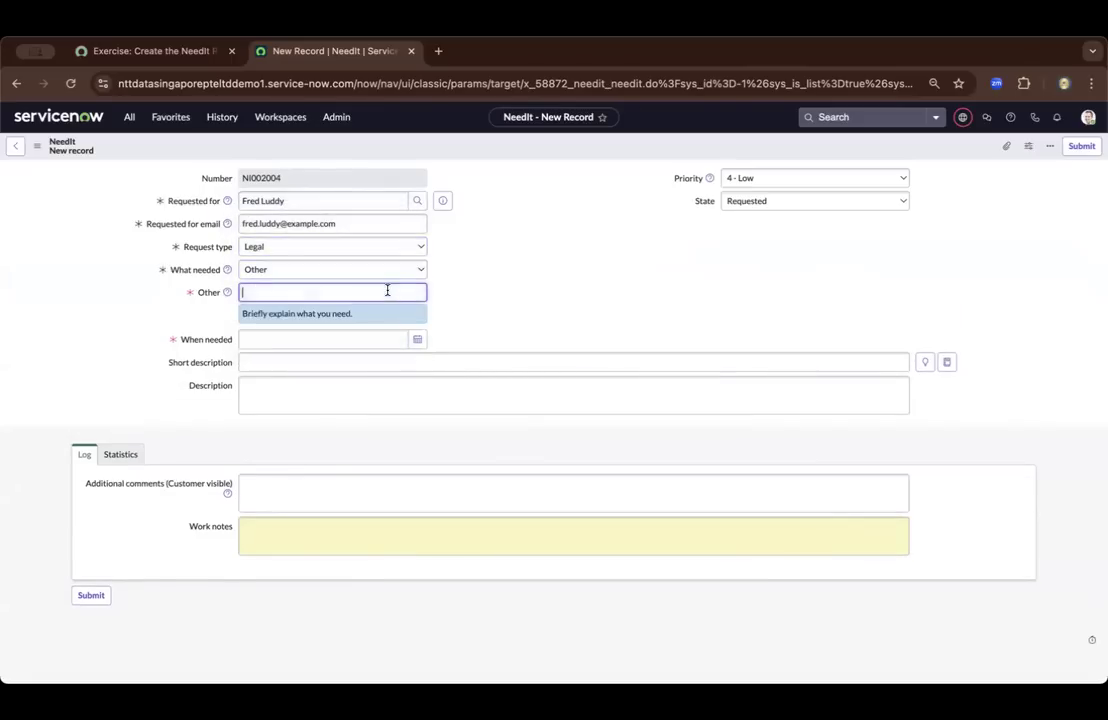
left_click(185, 55)
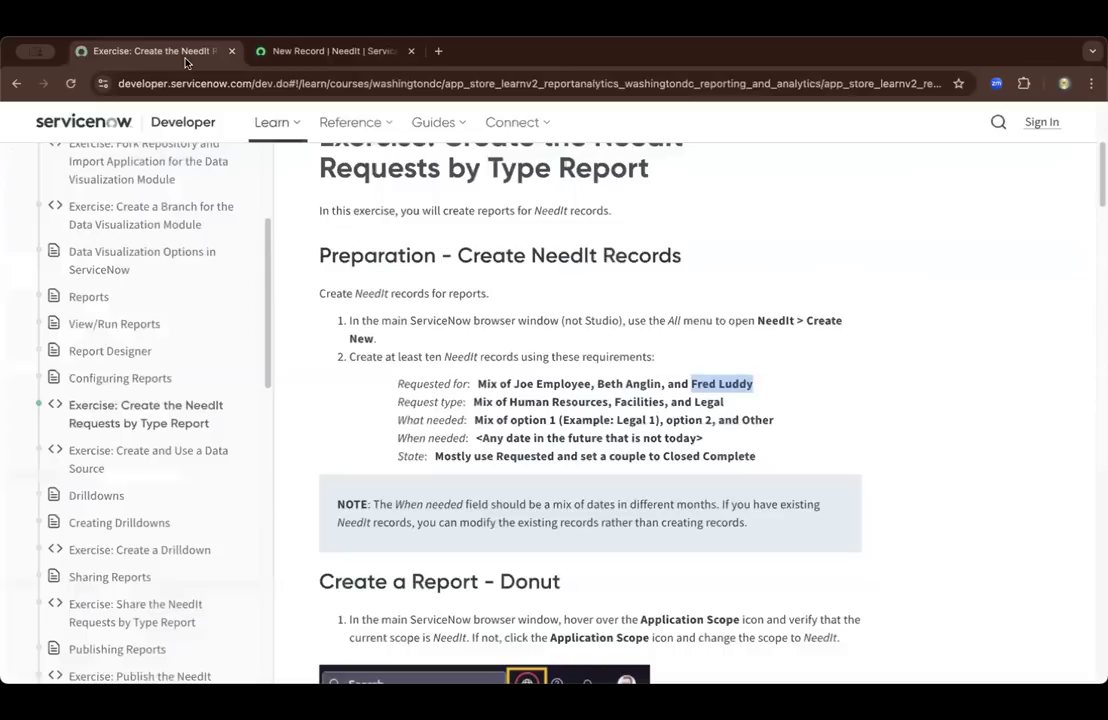
double_click(744, 419)
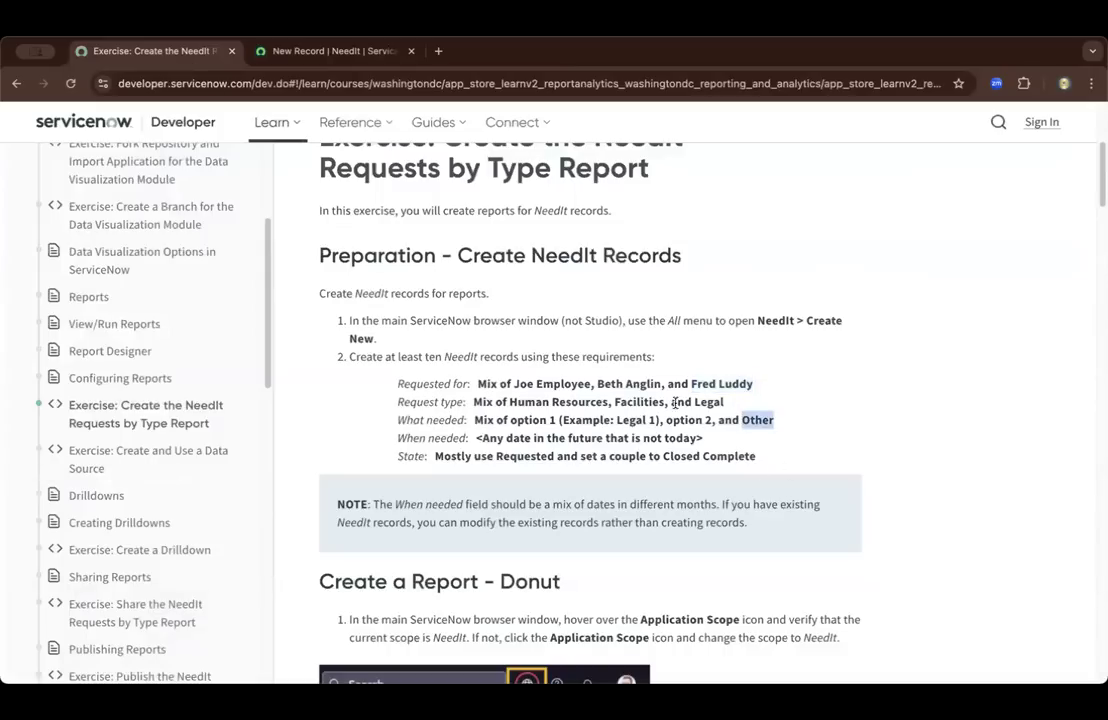
left_click(280, 52)
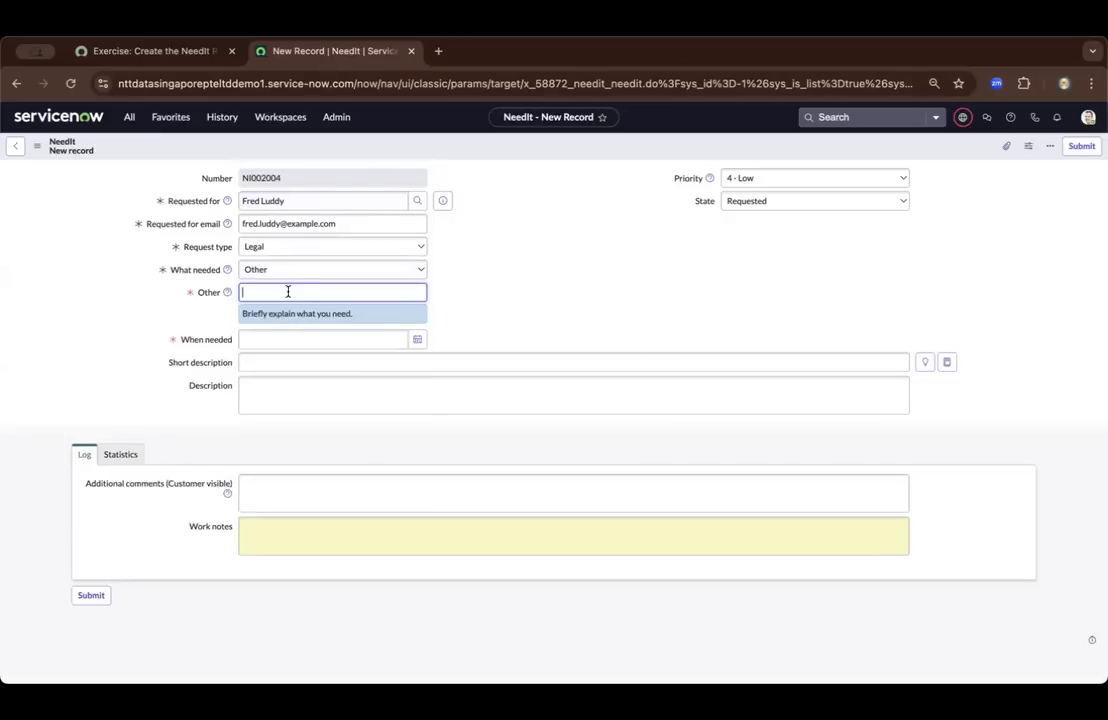
left_click(601, 297)
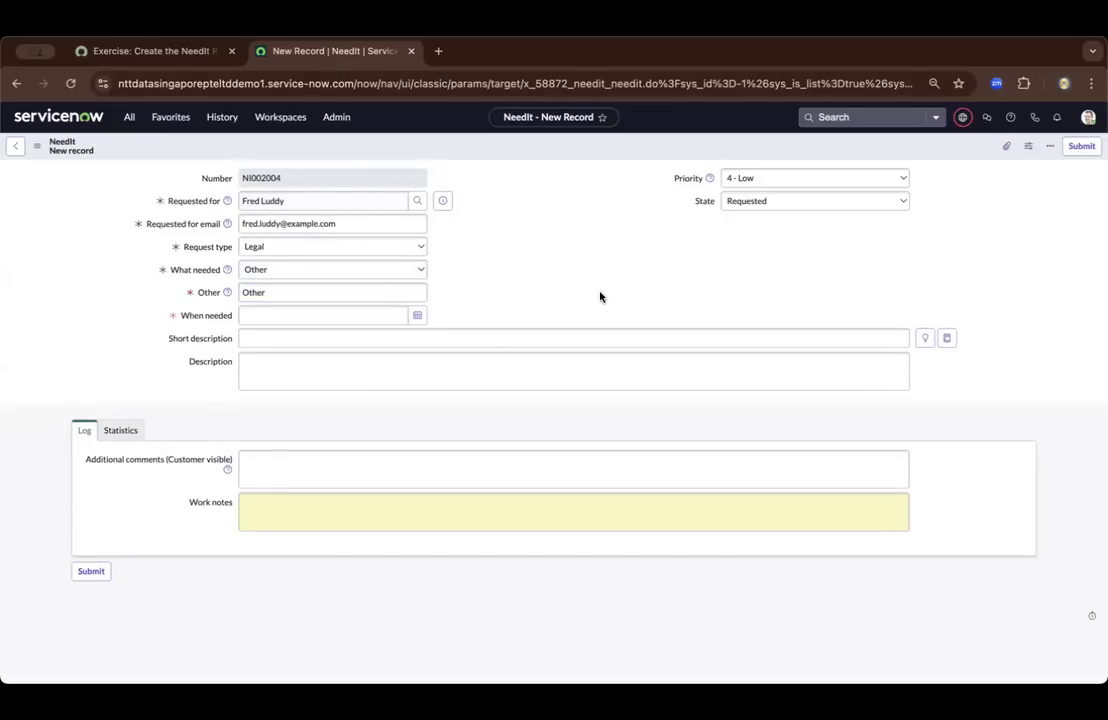
left_click(418, 316)
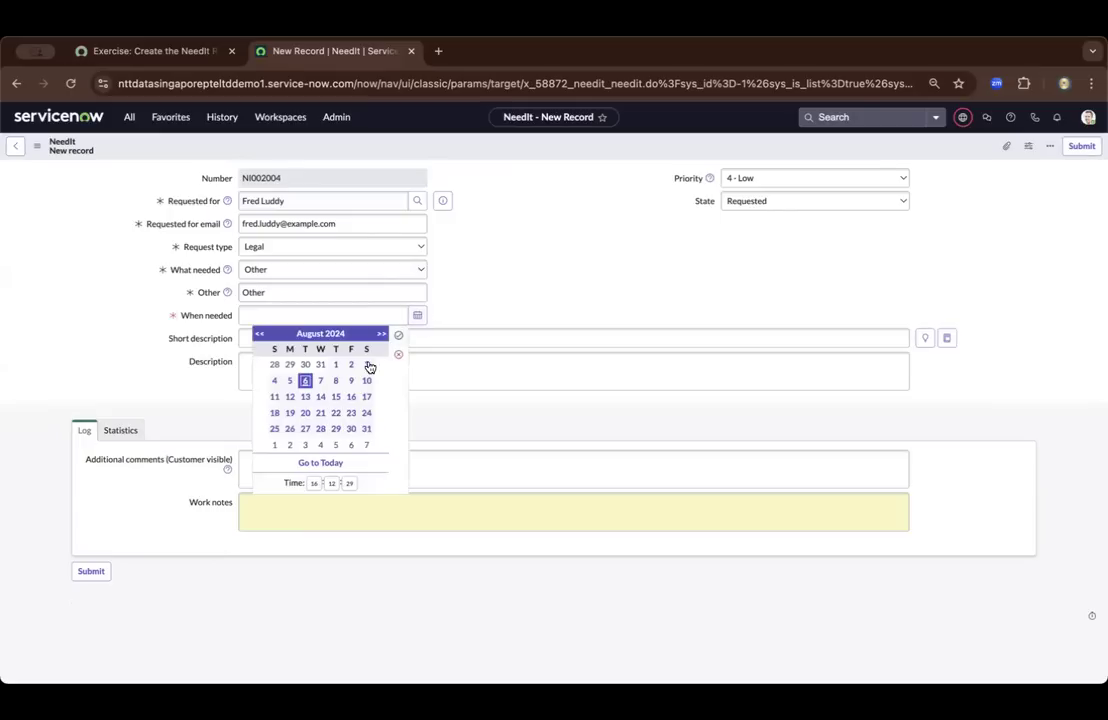
left_click(365, 397)
left_click(399, 336)
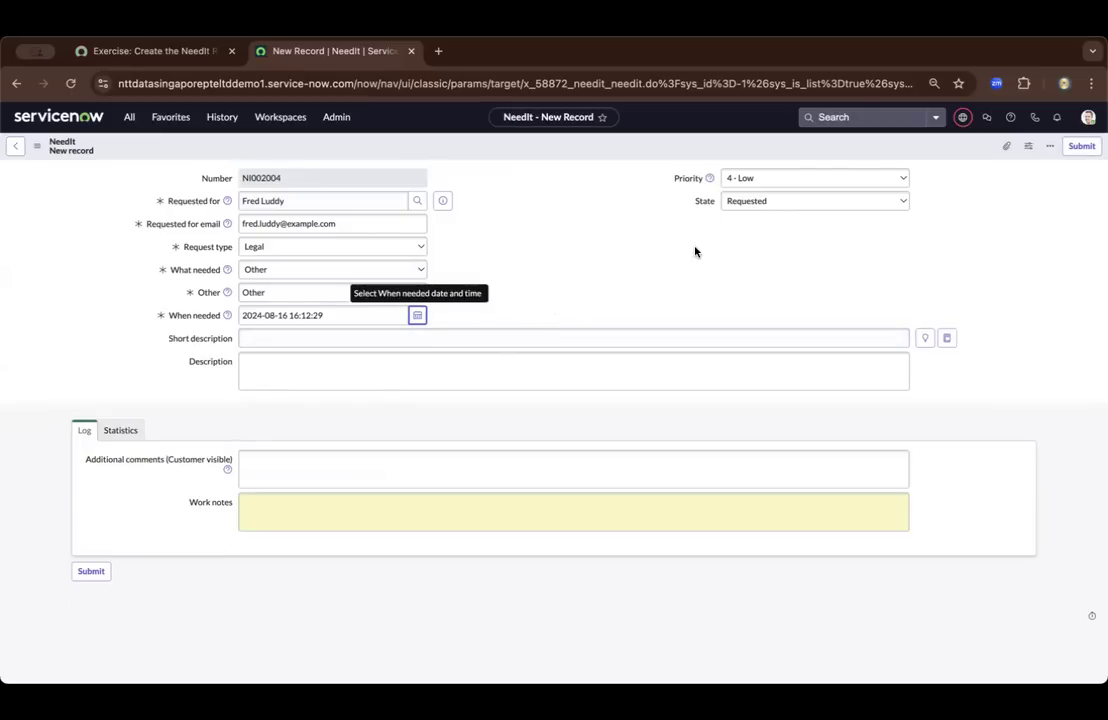
Set the record's State to Closed Complete, checking it against the exercise's requirements, and submit the record
left_click(798, 203)
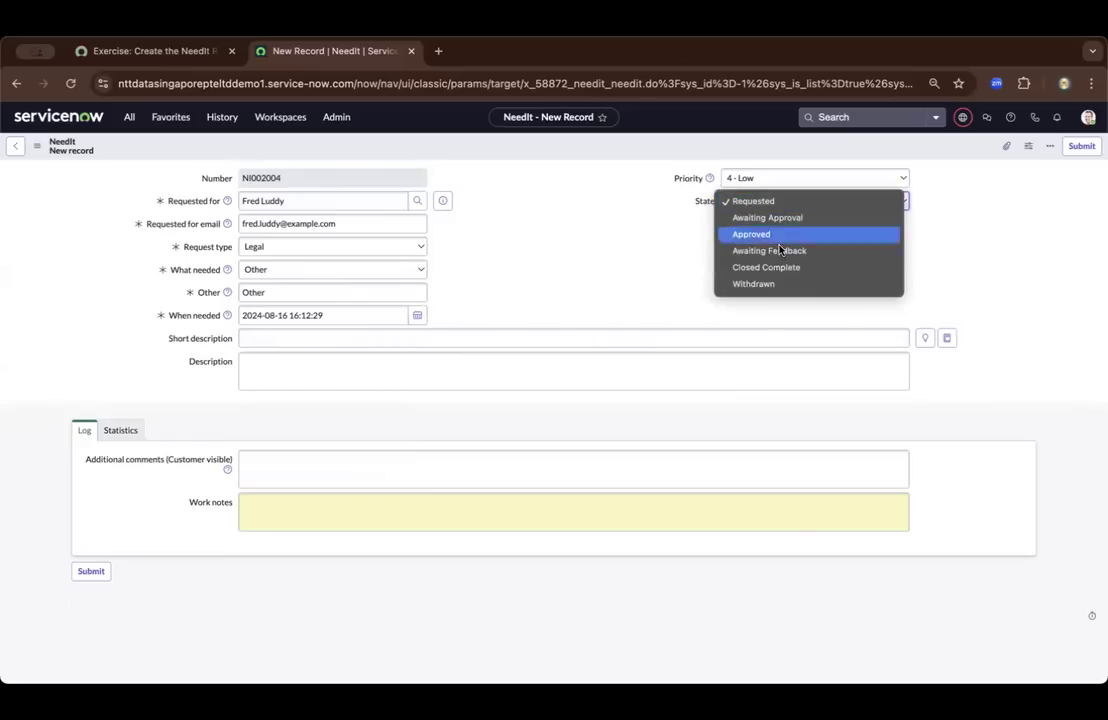
left_click(642, 259)
left_click(183, 57)
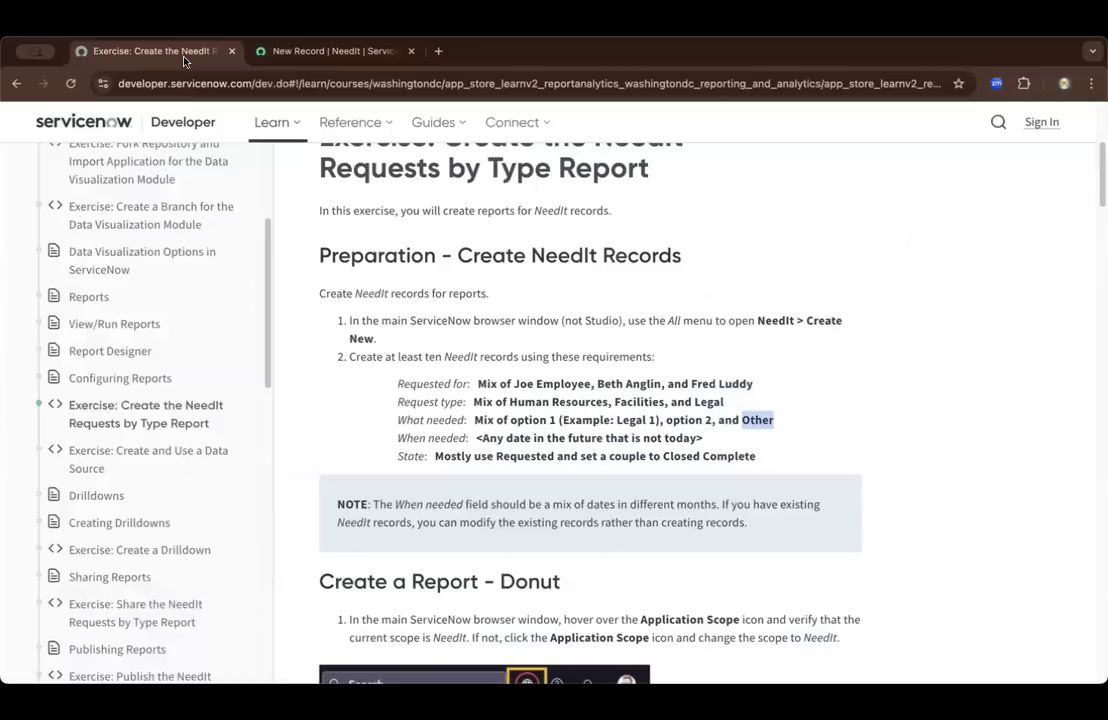
left_click_drag(662, 456, 757, 457)
left_click(315, 54)
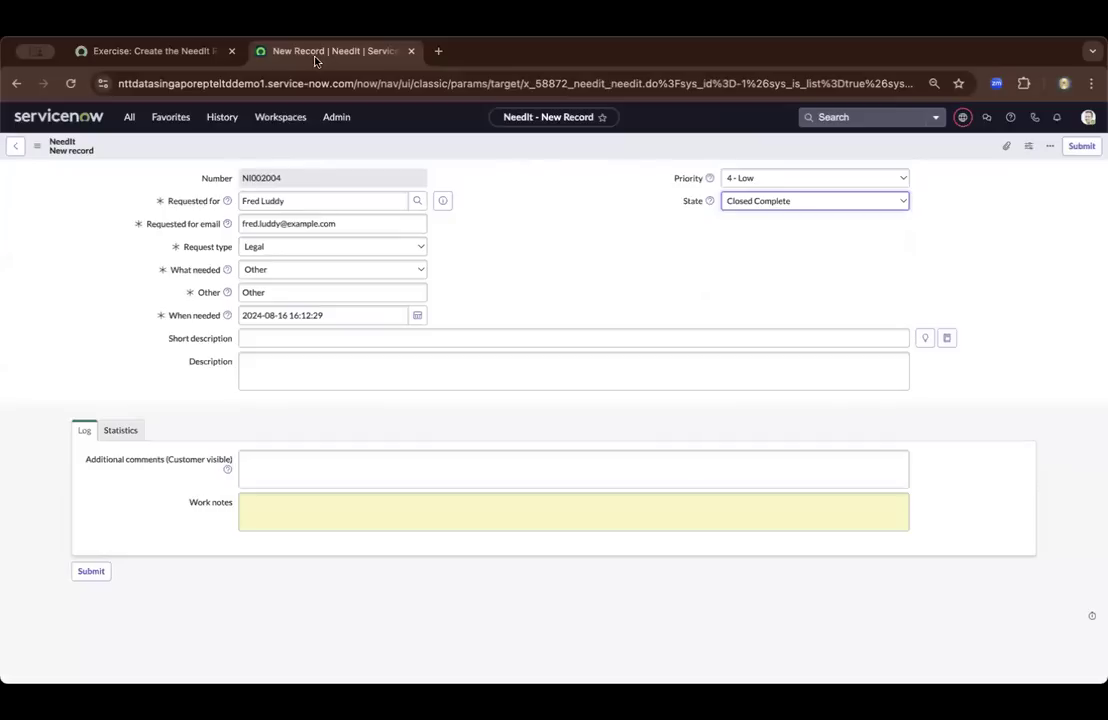
left_click(1081, 147)
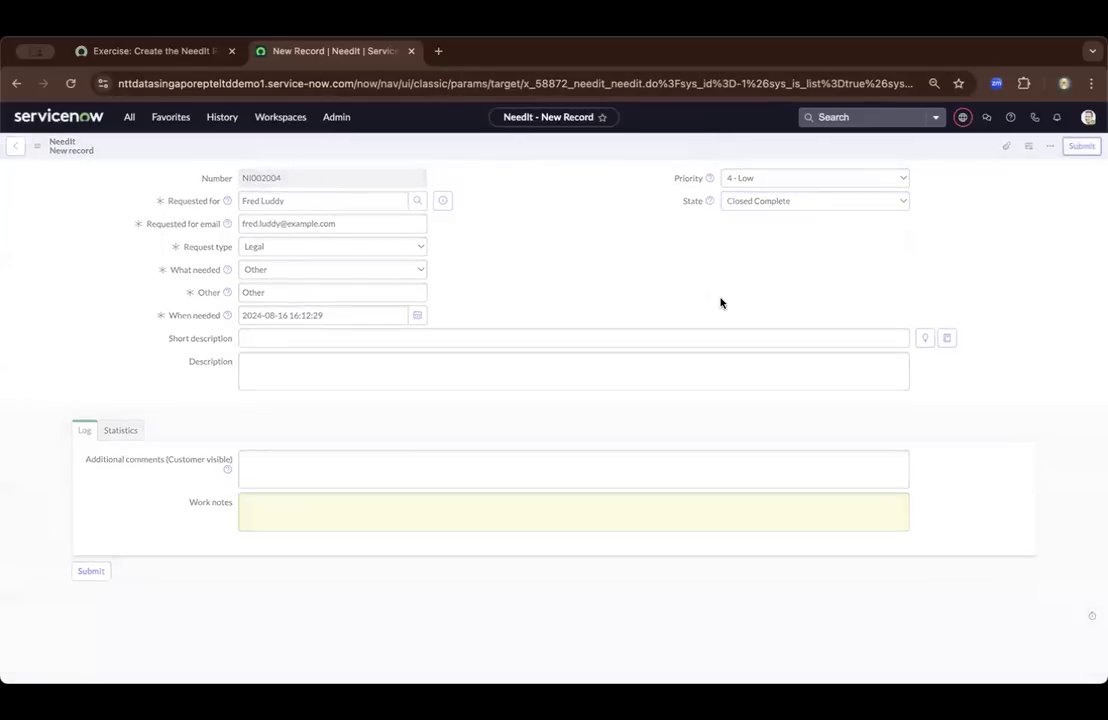
Review the exercise's note on which dates the When needed field should contain across the NeedIt records
left_click(186, 52)
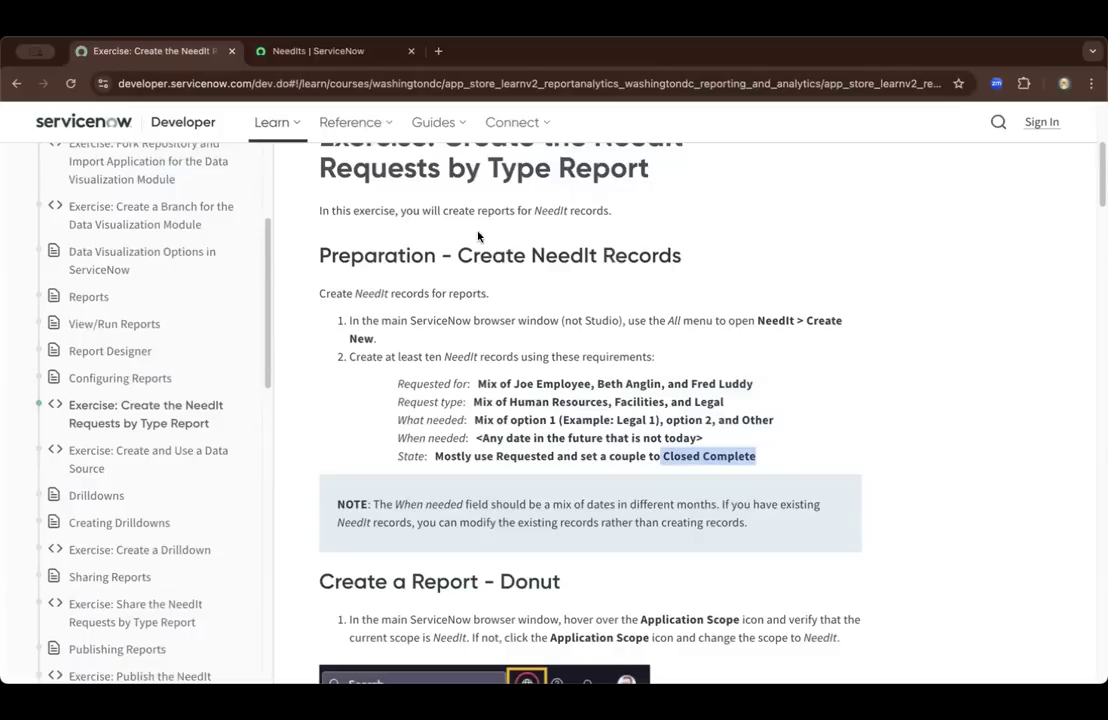
scroll(478, 236, "down", 3)
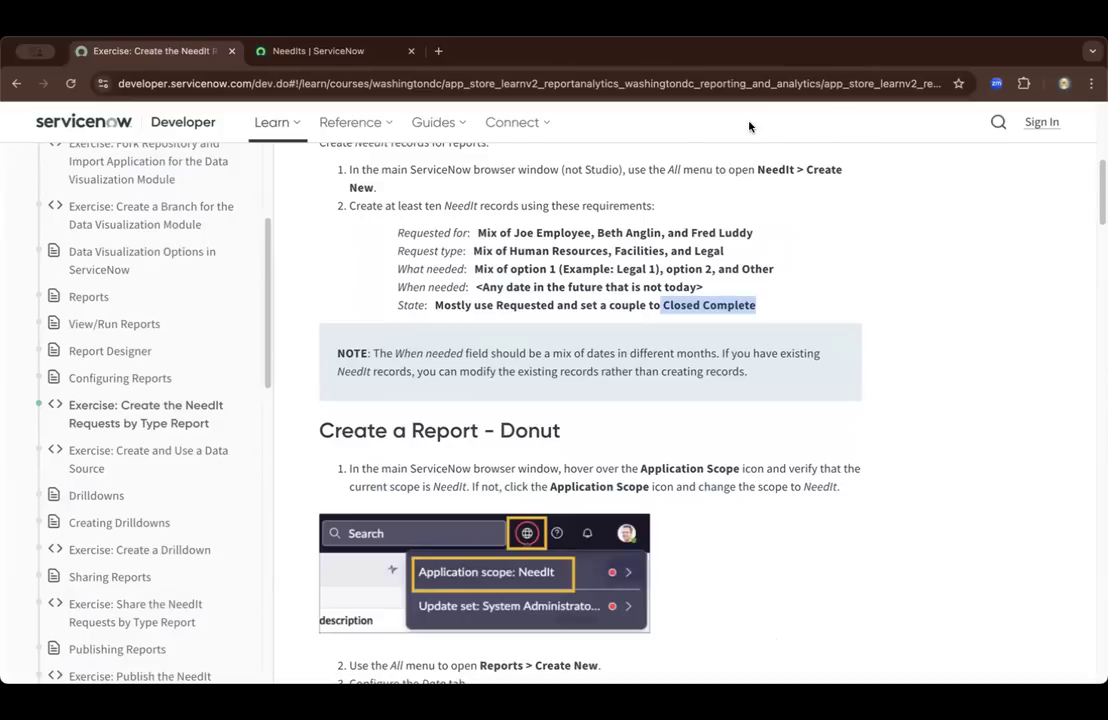
left_click(479, 346)
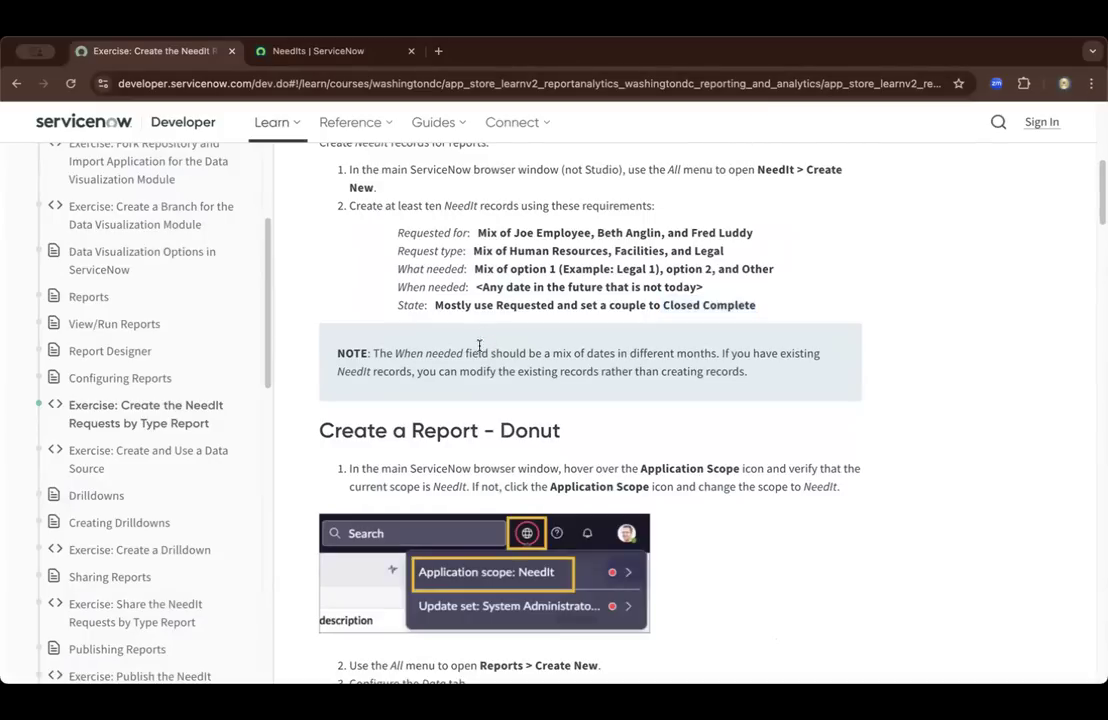
left_click_drag(374, 354, 671, 356)
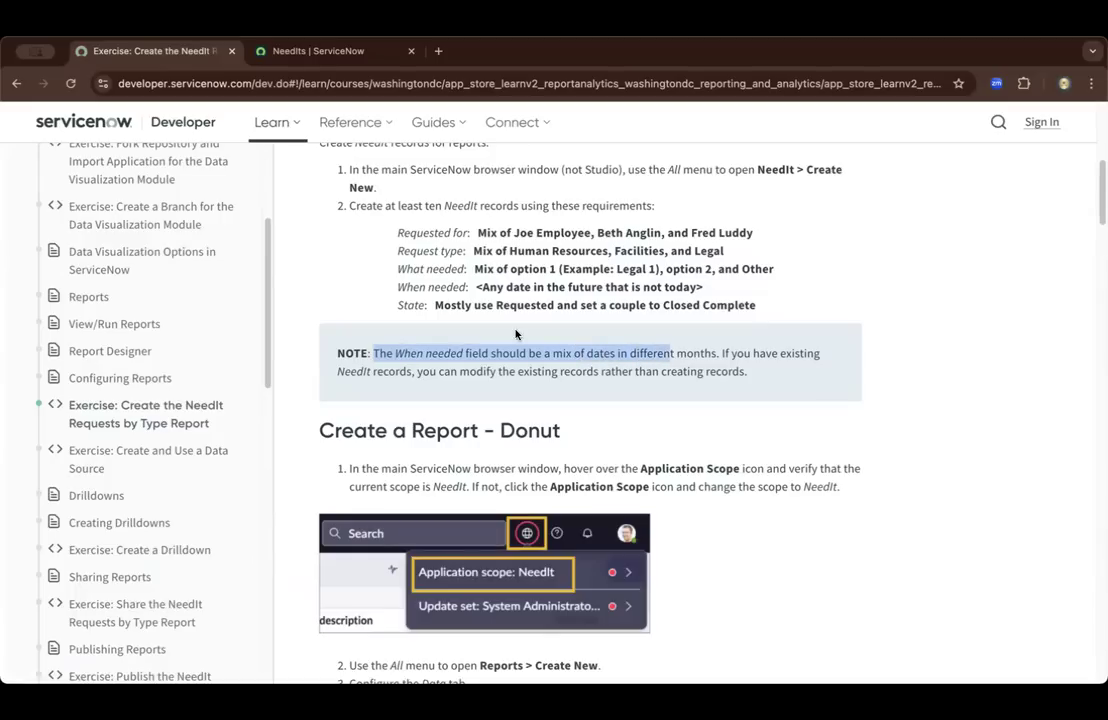
Switch to the NeedIts list, try to edit the second record's Created date, and inspect that record's details before returning to the list
left_click(320, 50)
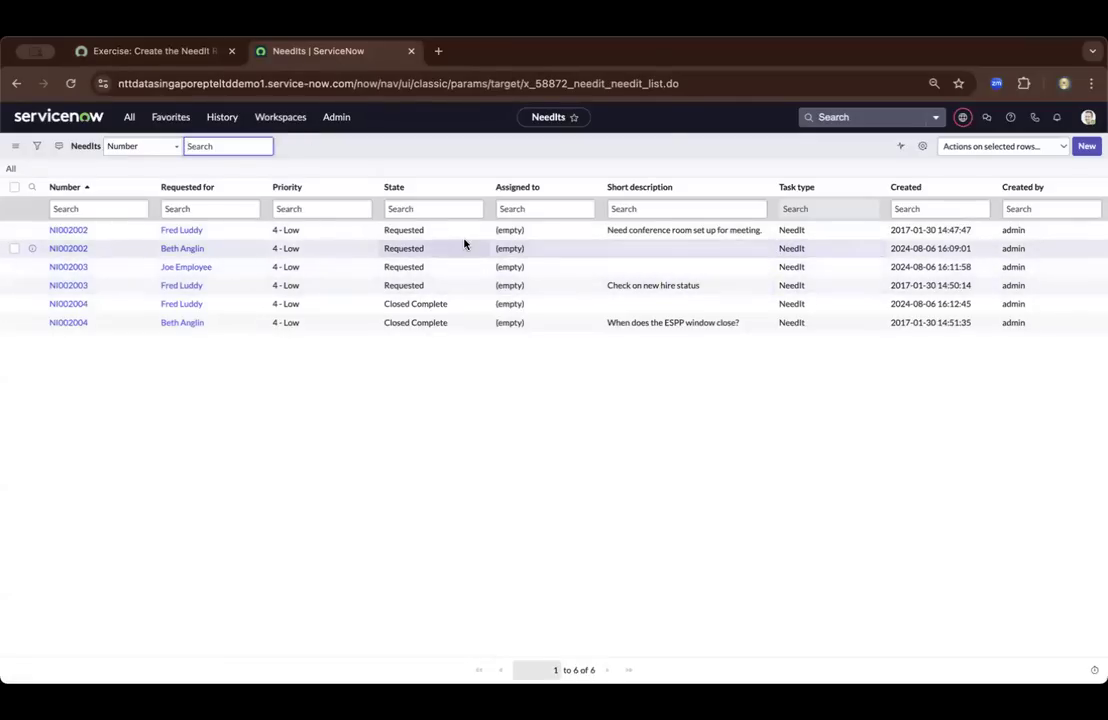
left_click(954, 250)
double_click(954, 250)
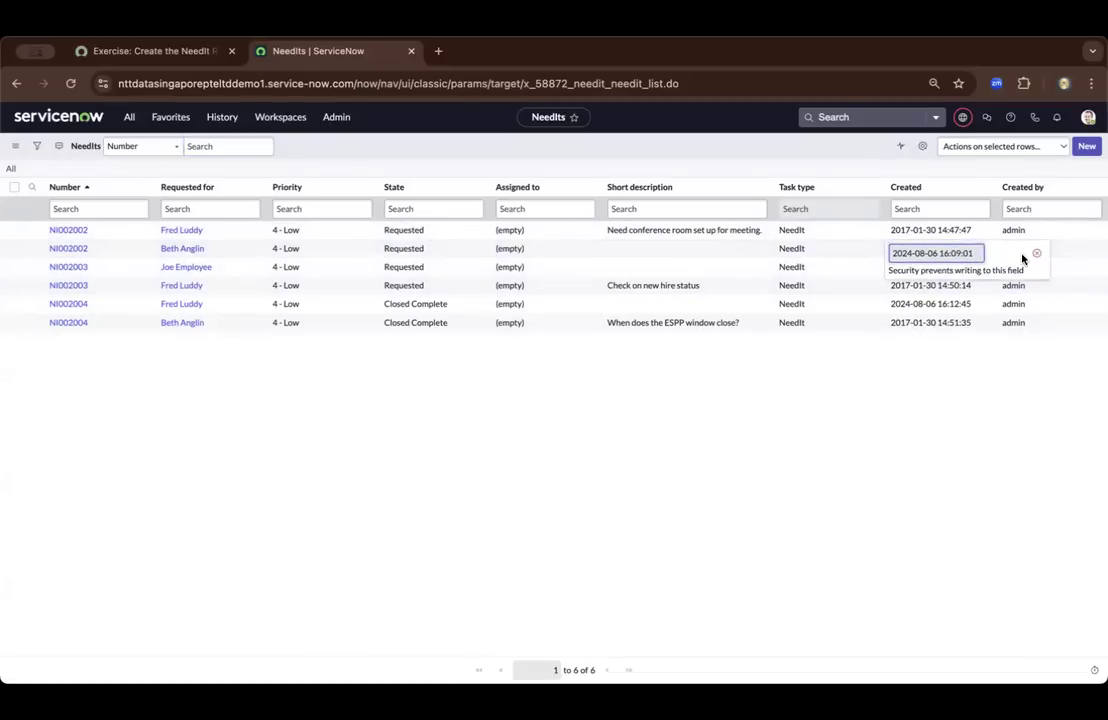
left_click(1037, 253)
left_click(80, 249)
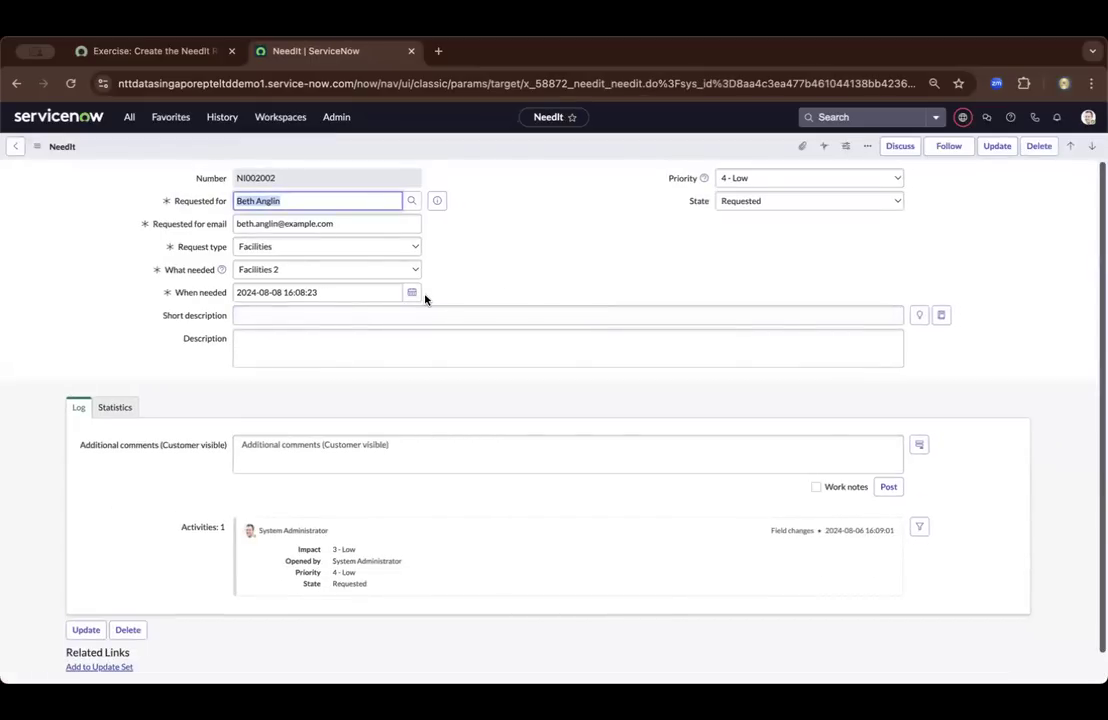
left_click(15, 146)
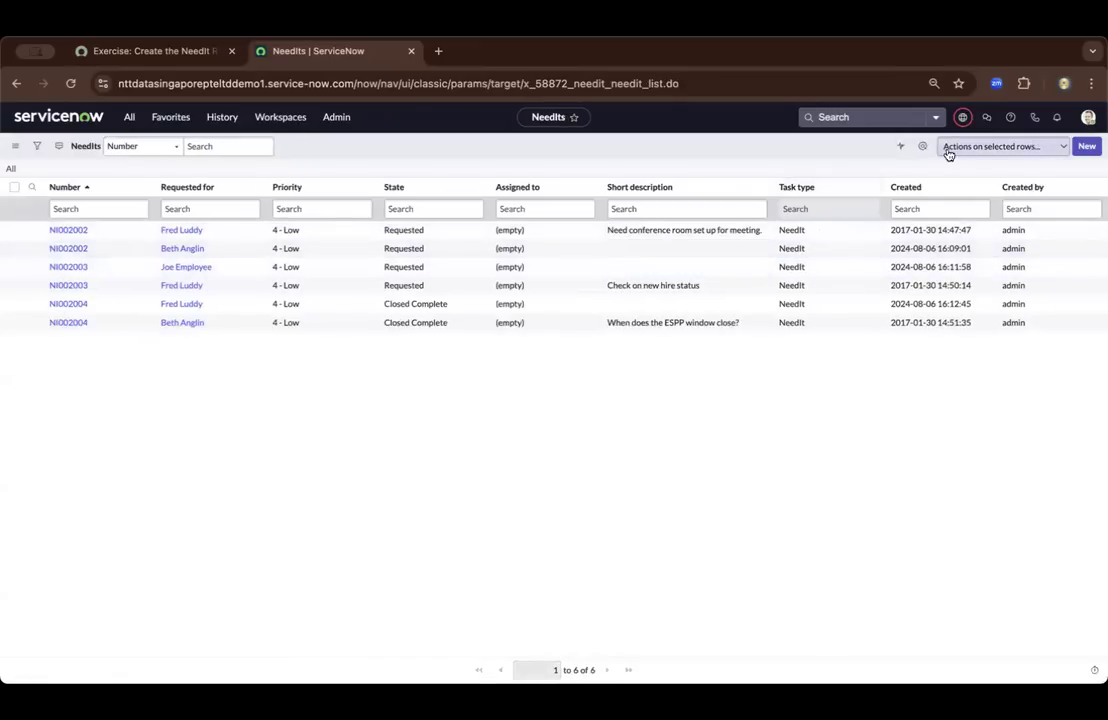
Personalize the NeedIts list columns by adding When needed and placing it directly after Requested for
left_click(922, 147)
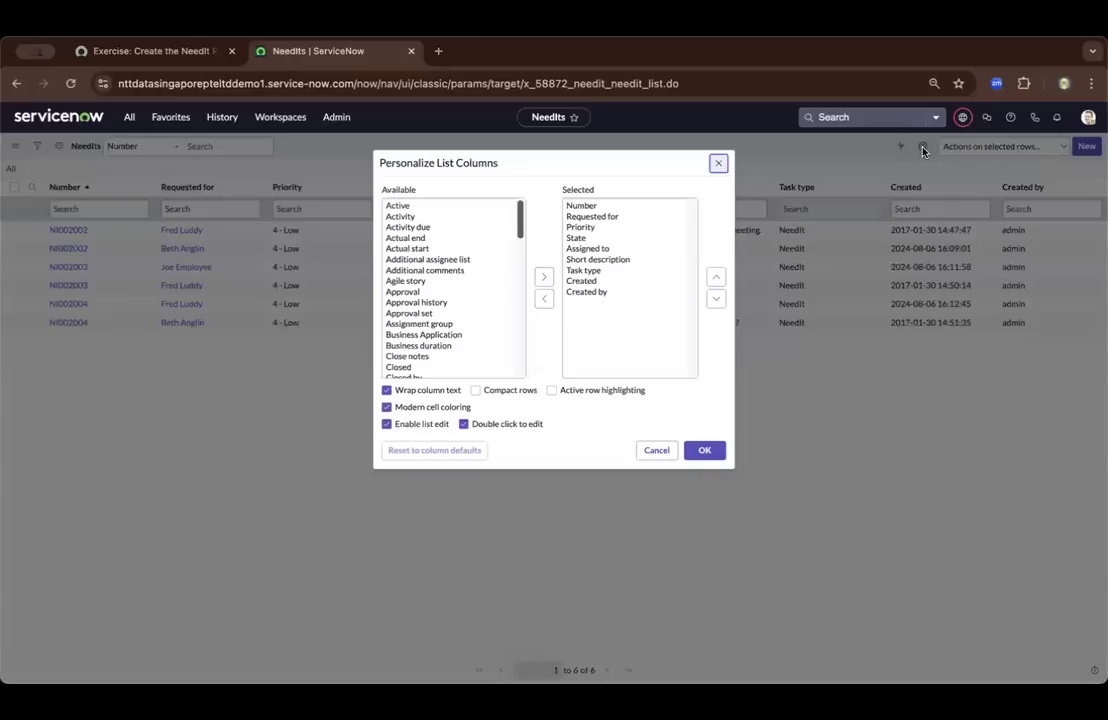
scroll(428, 281, "down", 15)
scroll(428, 281, "up", 5)
scroll(425, 285, "down", 5)
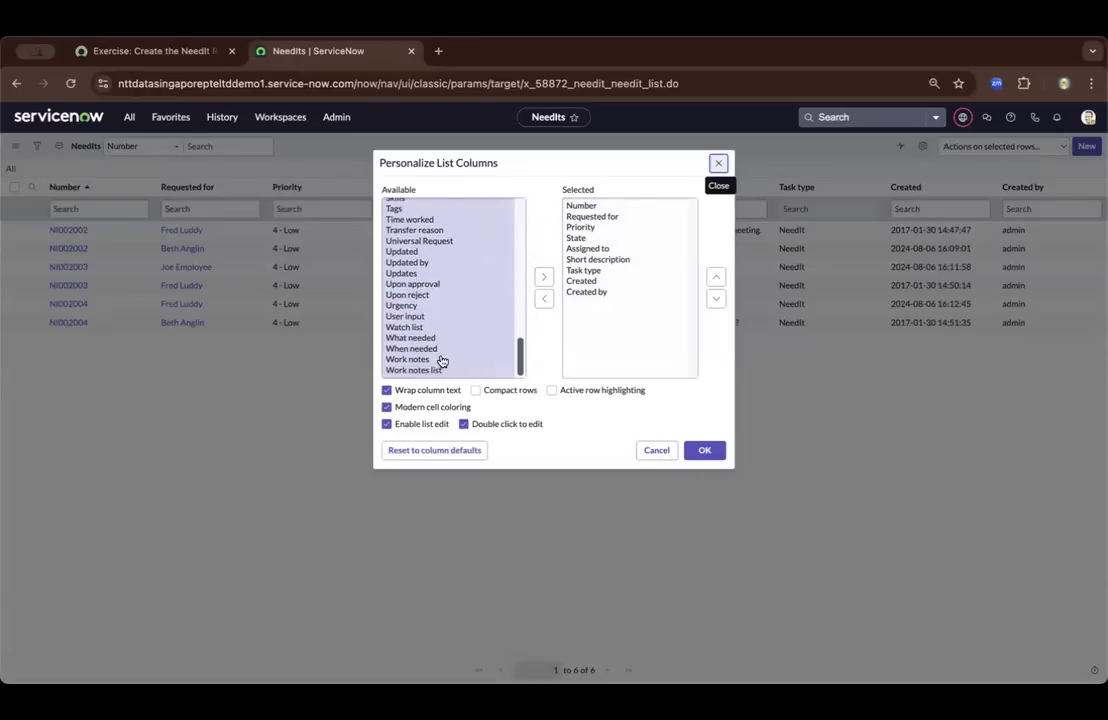
left_click(433, 349)
left_click(544, 277)
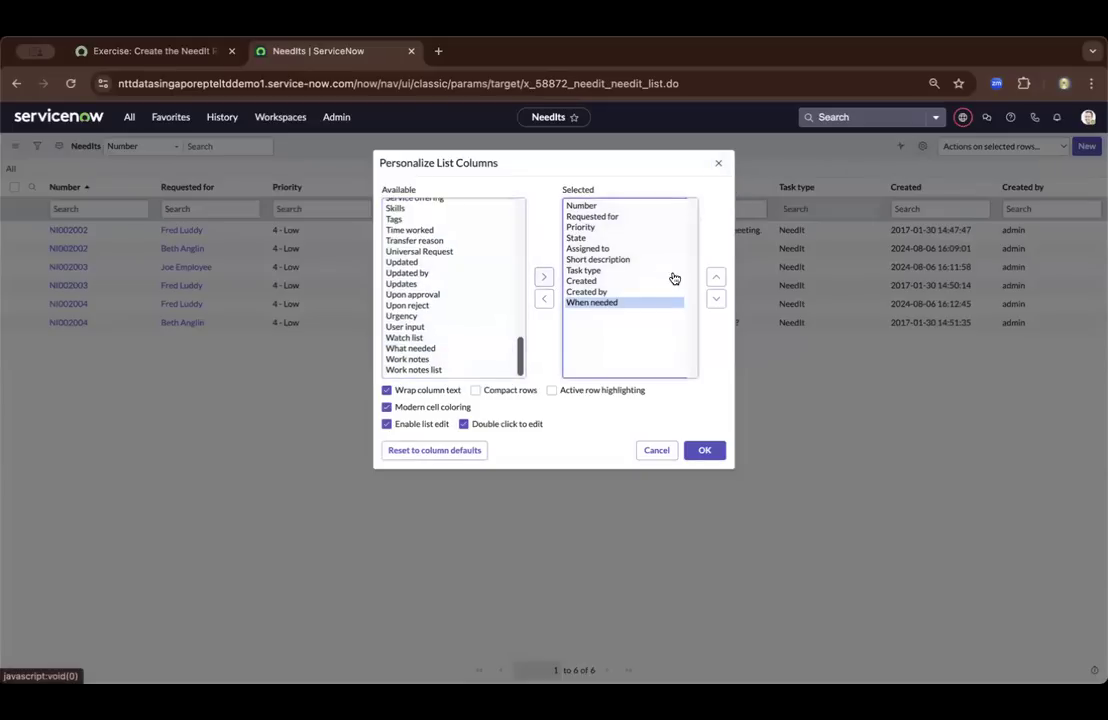
left_click(716, 277)
left_click(716, 277)
left_click(716, 277)
left_click(716, 277)
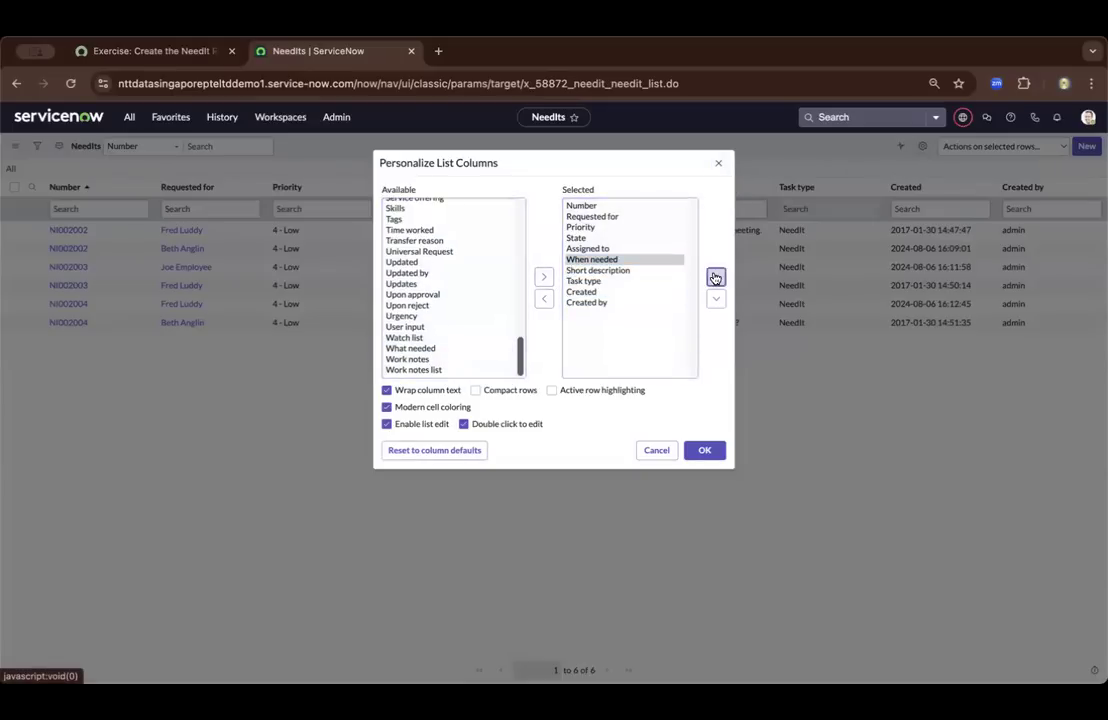
left_click(716, 277)
left_click(716, 277)
left_click(716, 277)
left_click(705, 450)
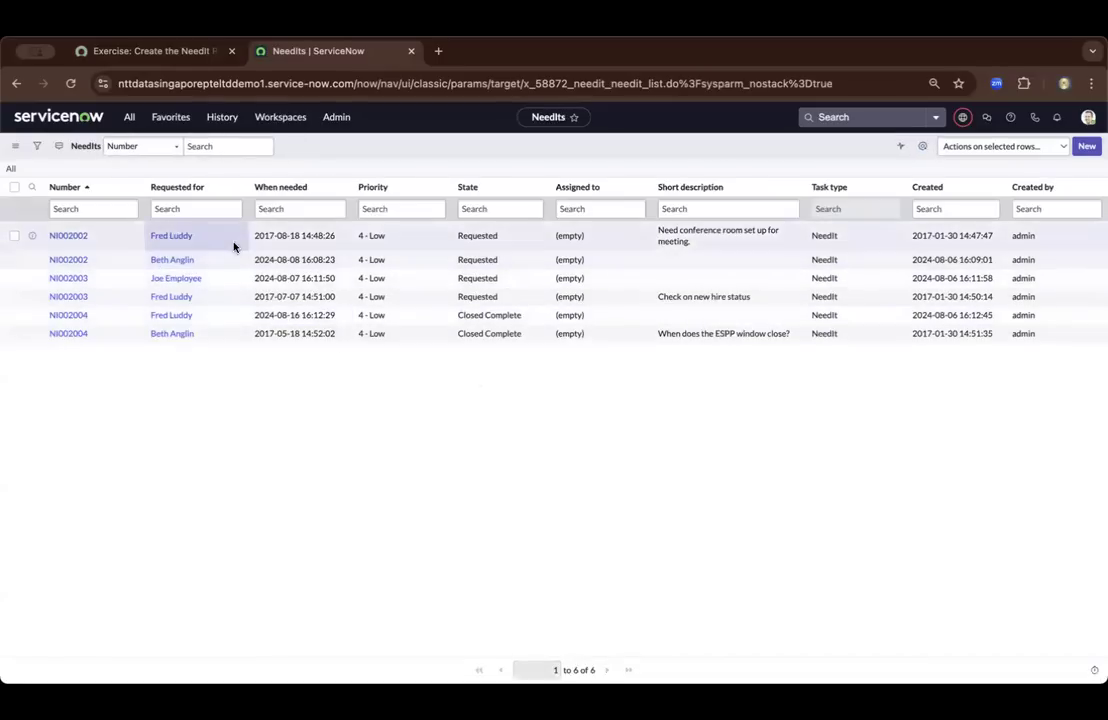
double_click(297, 260)
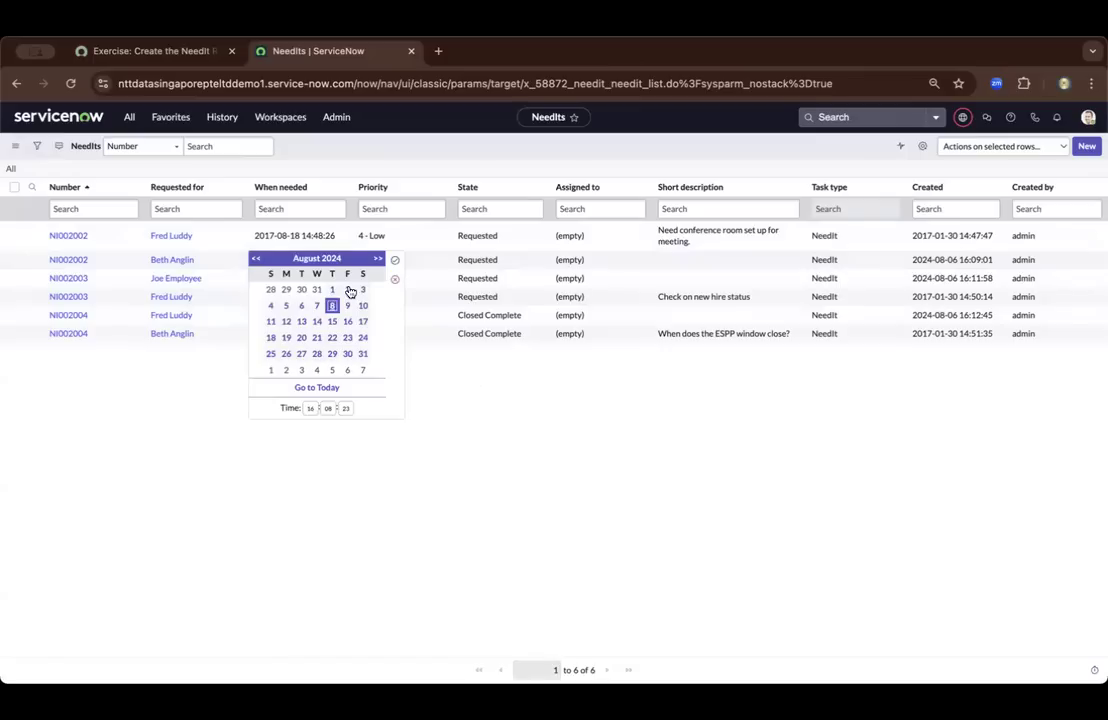
left_click(377, 259)
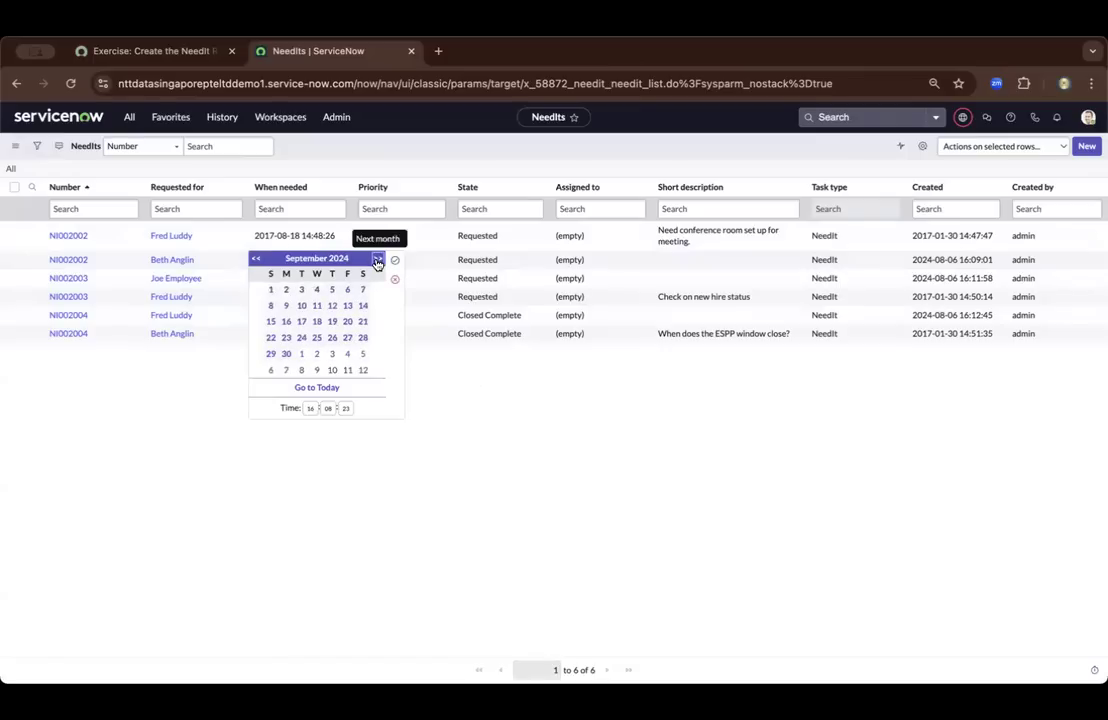
left_click(344, 290)
left_click(395, 260)
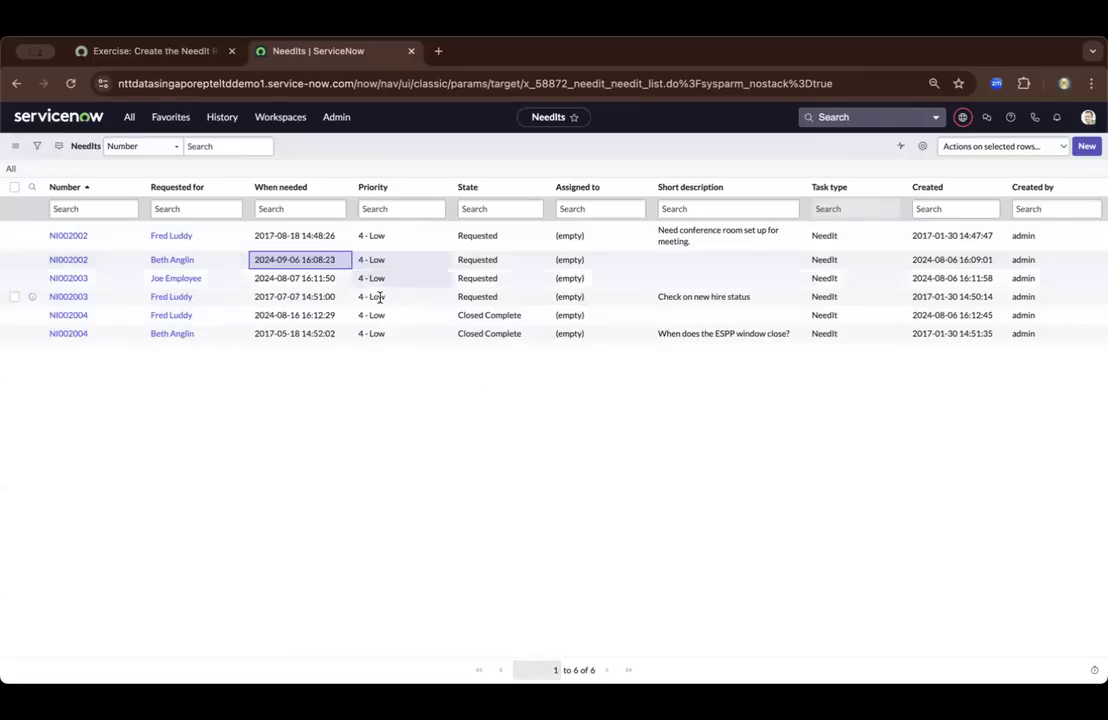
double_click(312, 279)
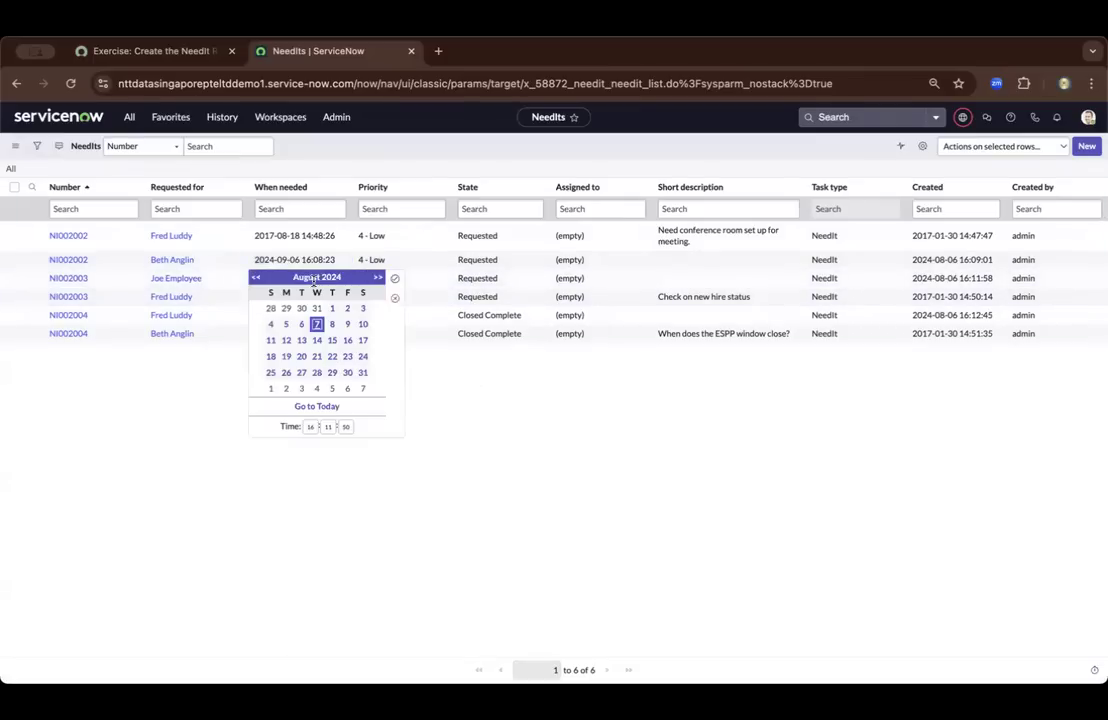
left_click(395, 278)
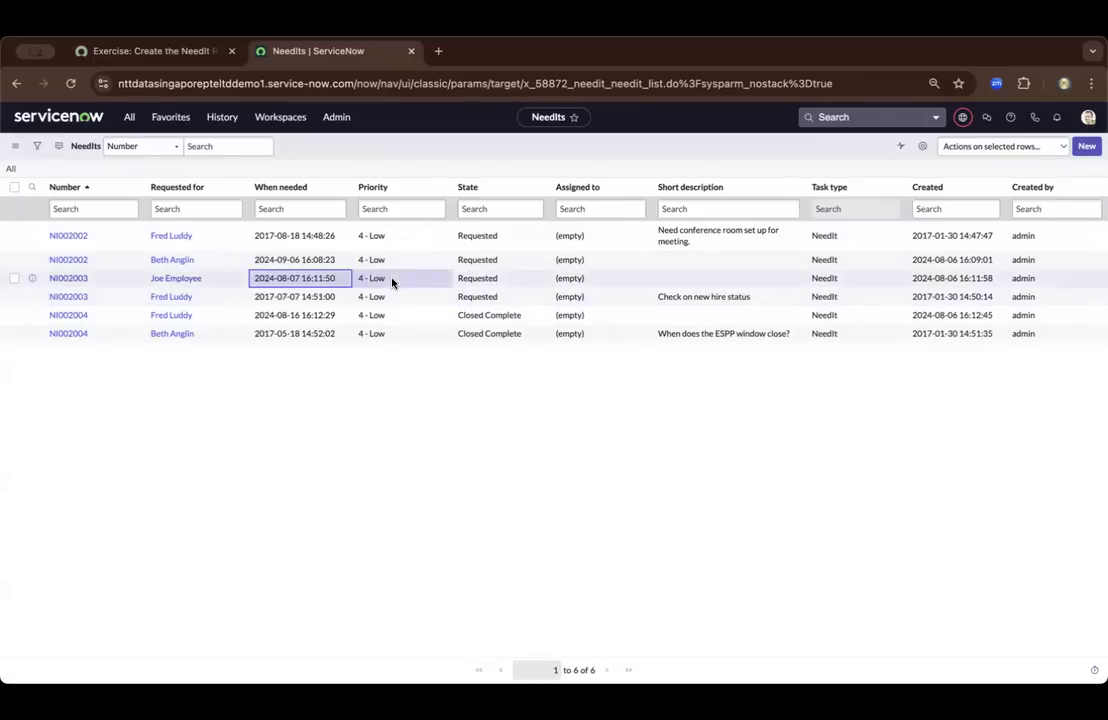
double_click(292, 315)
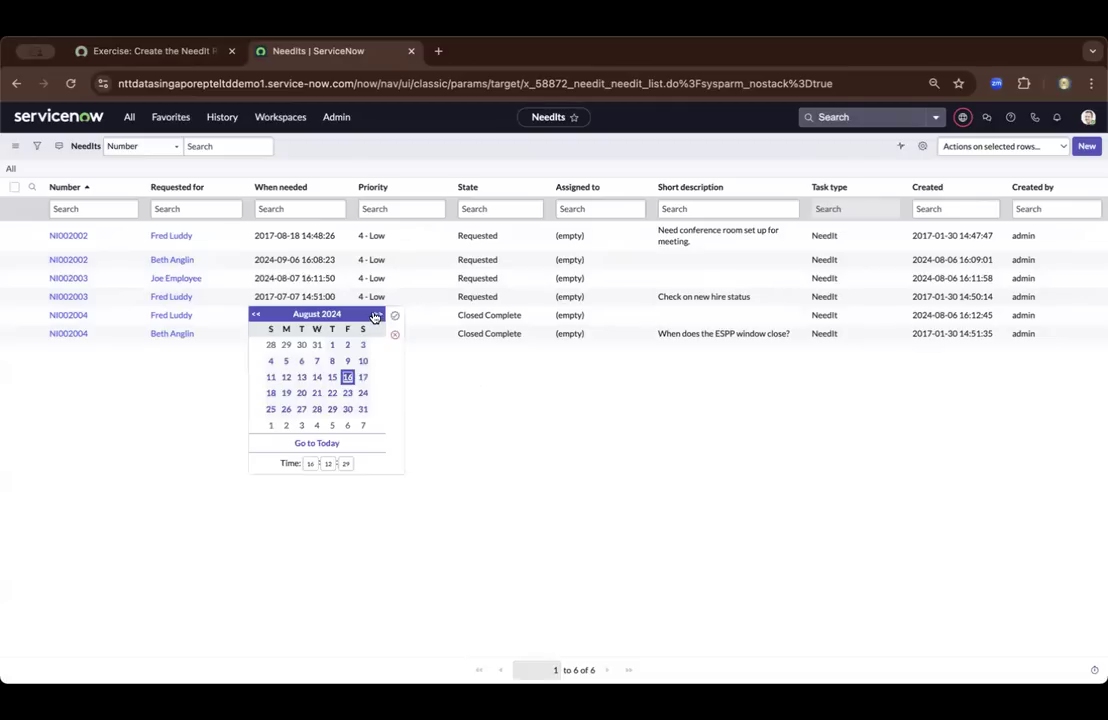
left_click(377, 315)
left_click(377, 315)
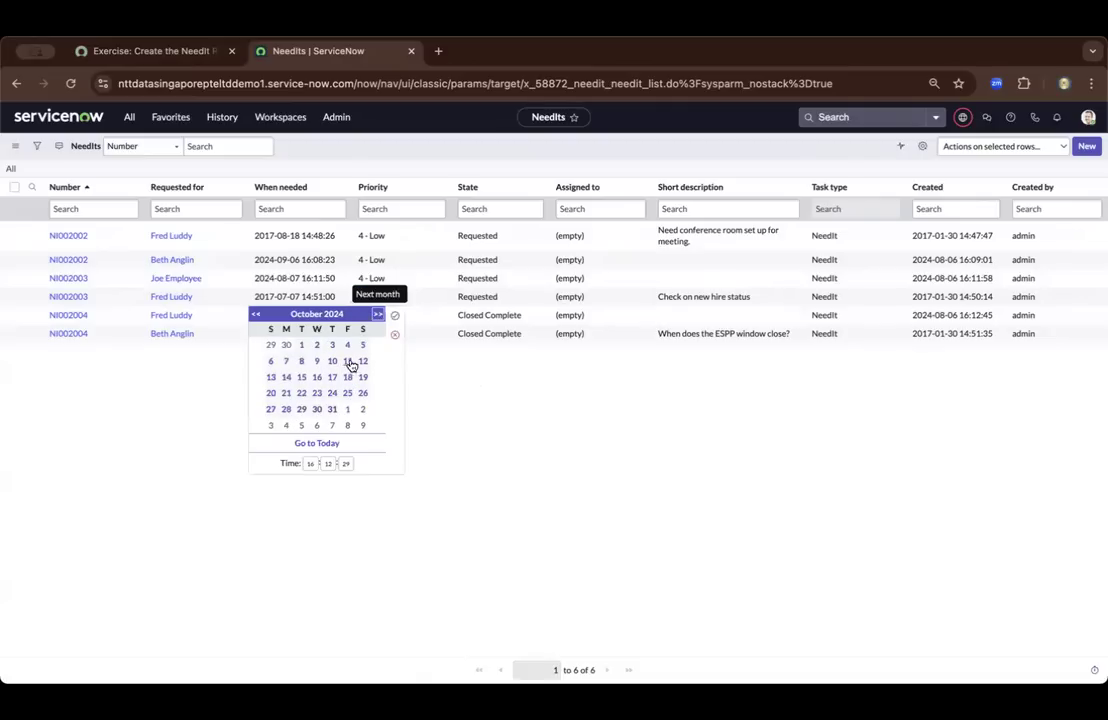
left_click(334, 378)
left_click(392, 316)
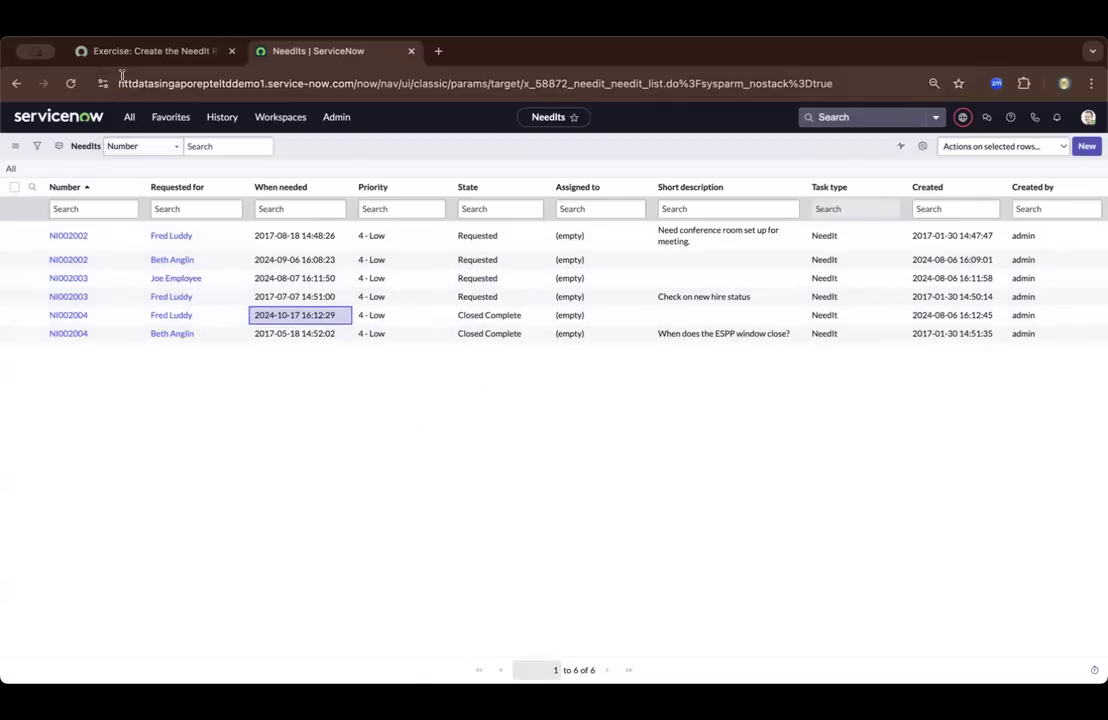
Switch to the exercise page and read the Create a Report - Donut instruction about verifying the application scope
left_click(143, 52)
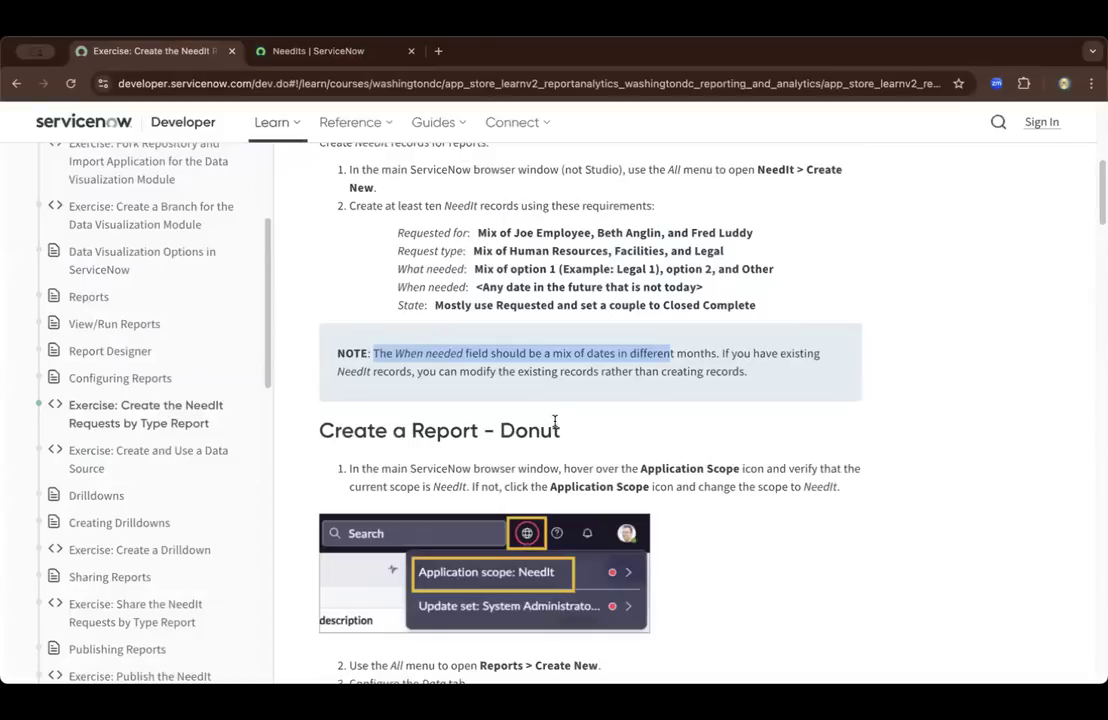
scroll(553, 421, "down", 2)
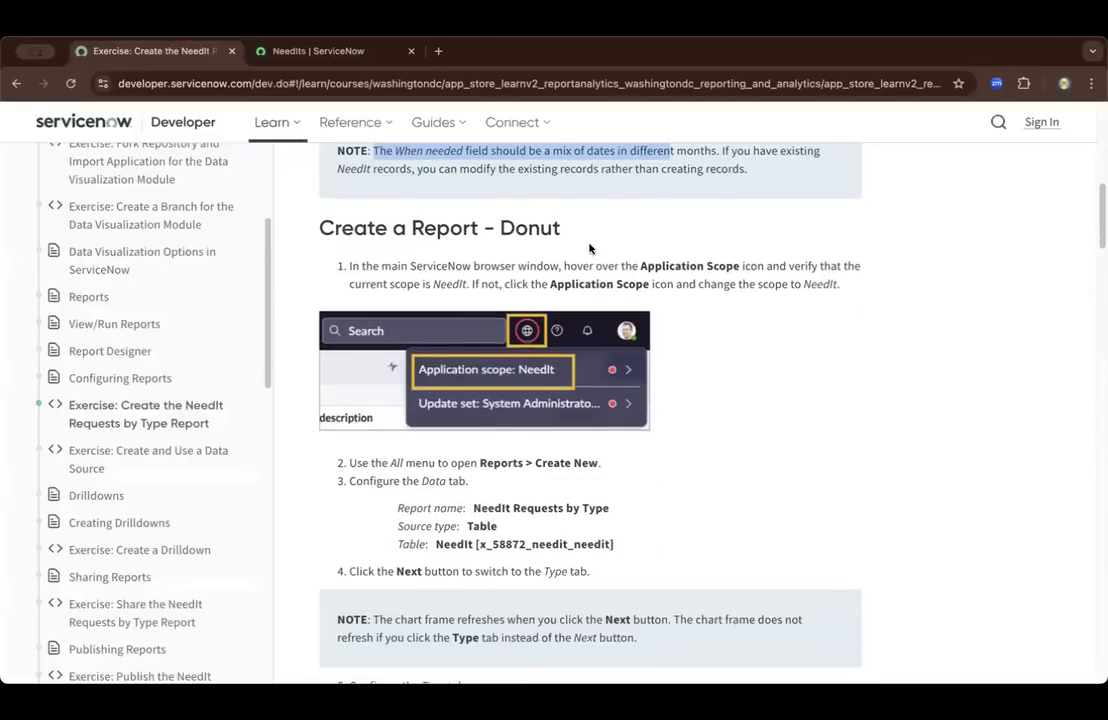
left_click_drag(401, 269, 793, 278)
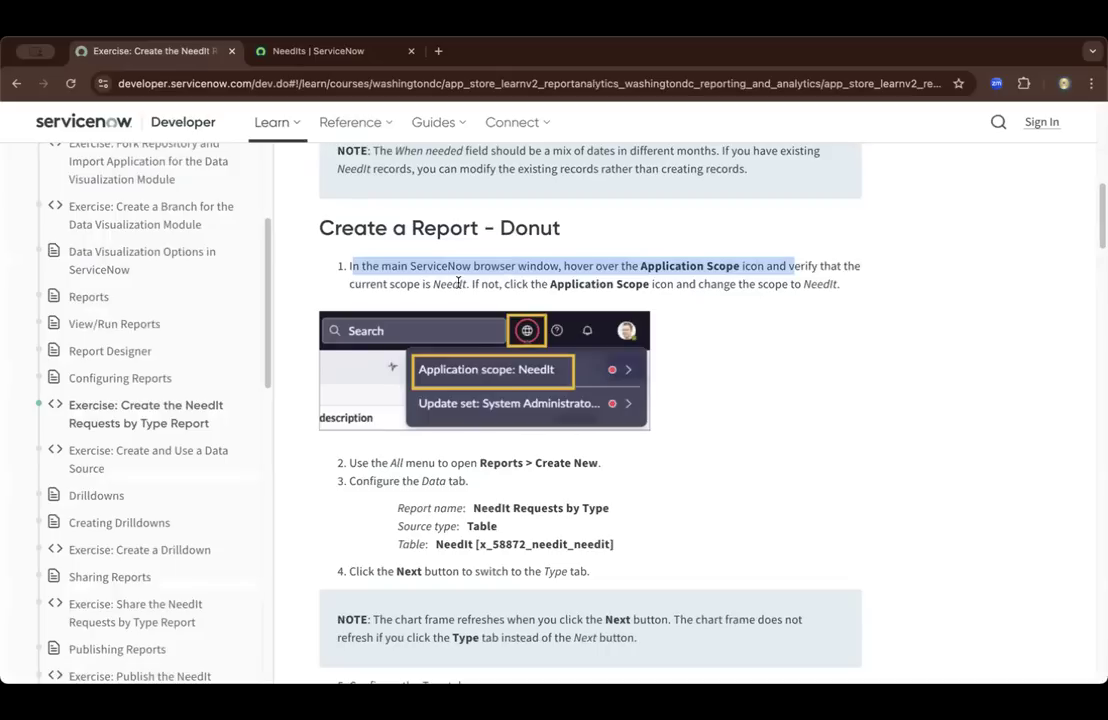
double_click(455, 282)
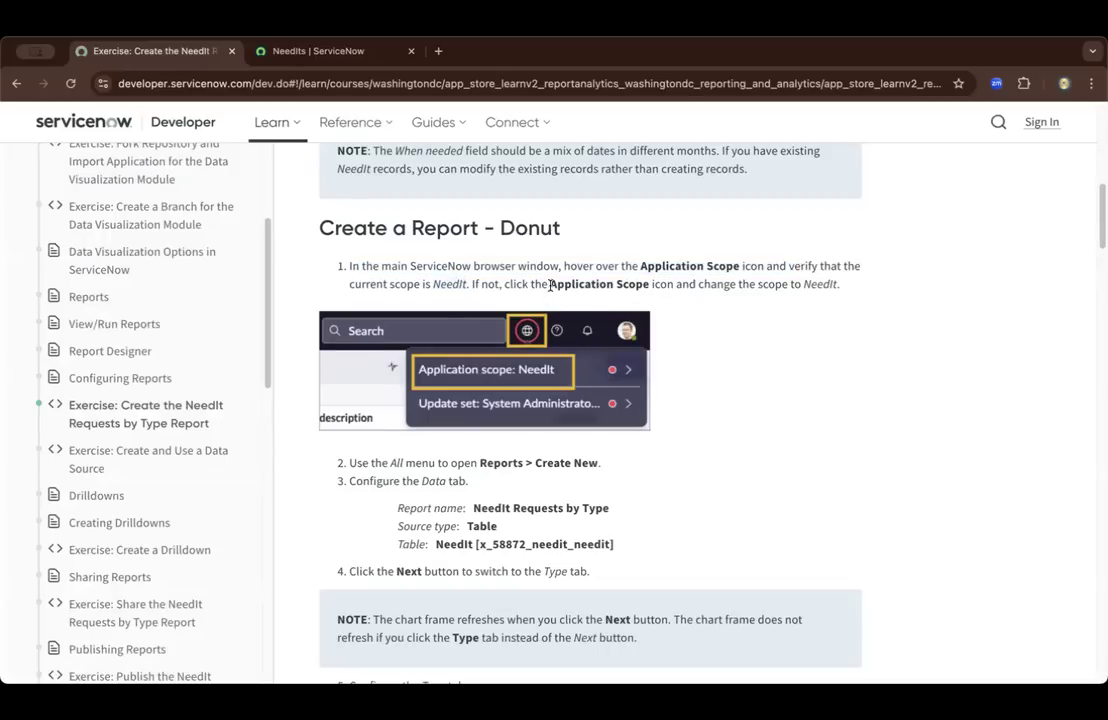
left_click_drag(548, 287, 641, 284)
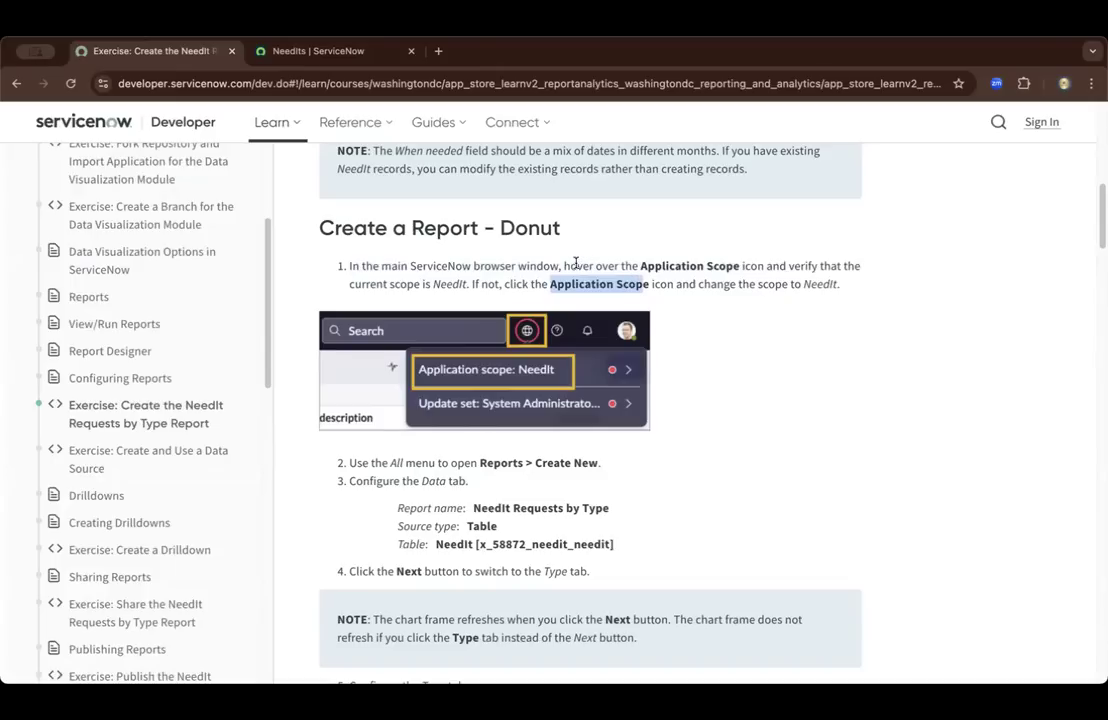
Return to the NeedIts list and verify that the application scope is NeedIt, filtering the available scopes by "nee"
left_click(308, 52)
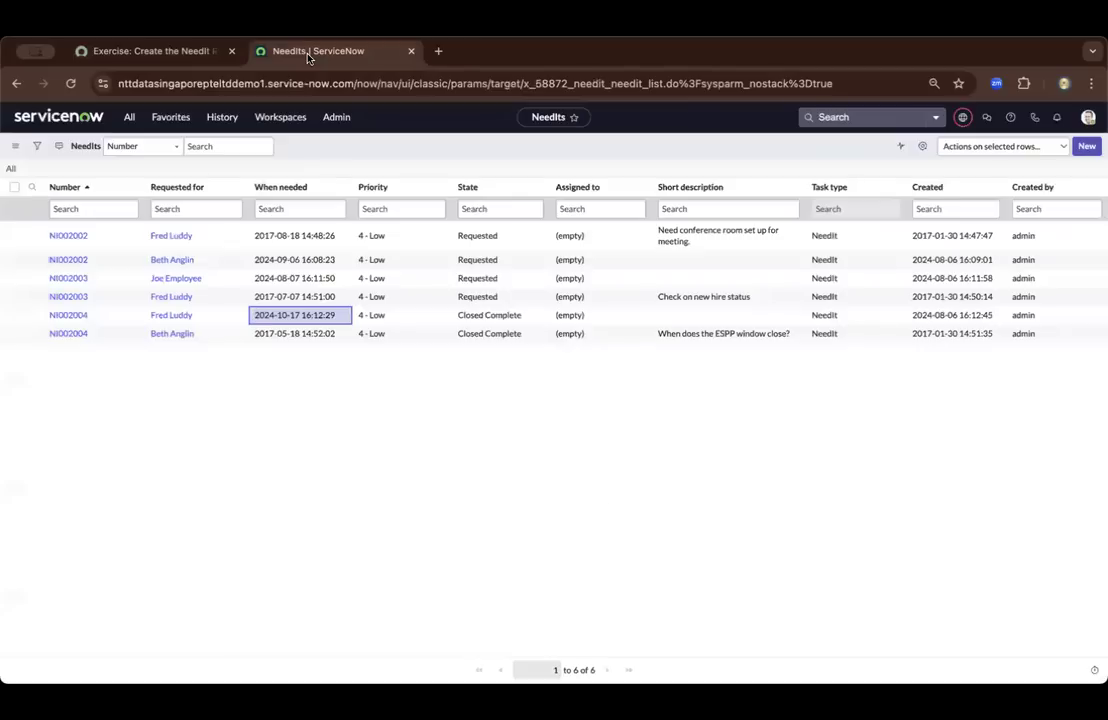
left_click(960, 117)
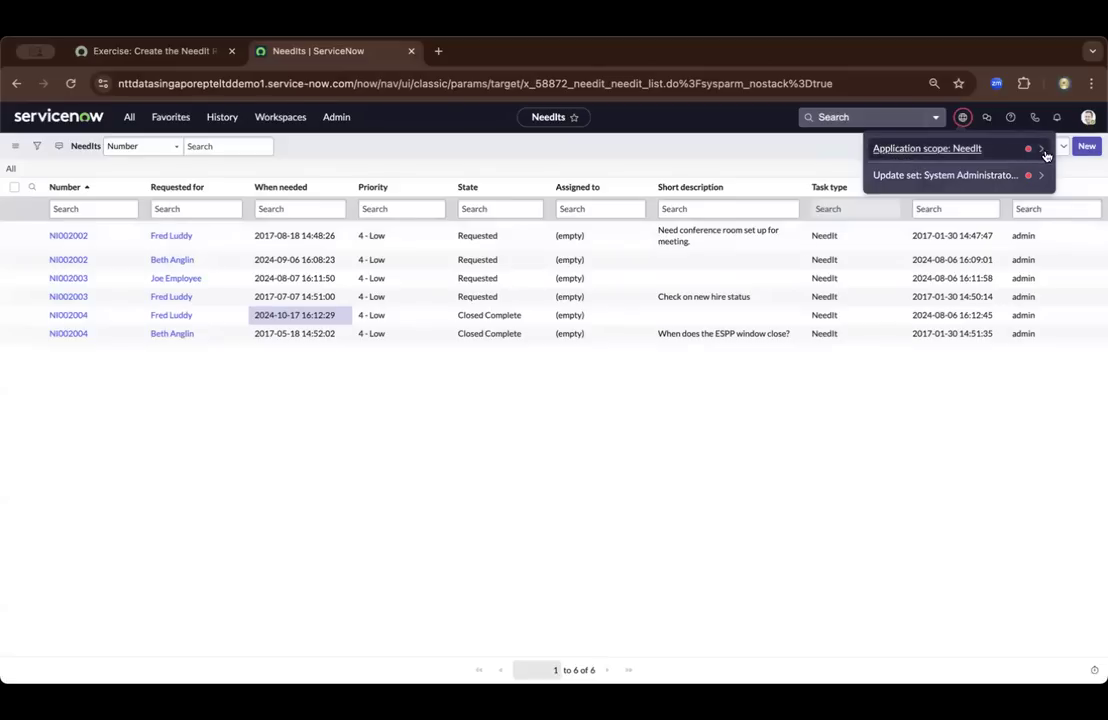
left_click(1034, 152)
left_click(900, 170)
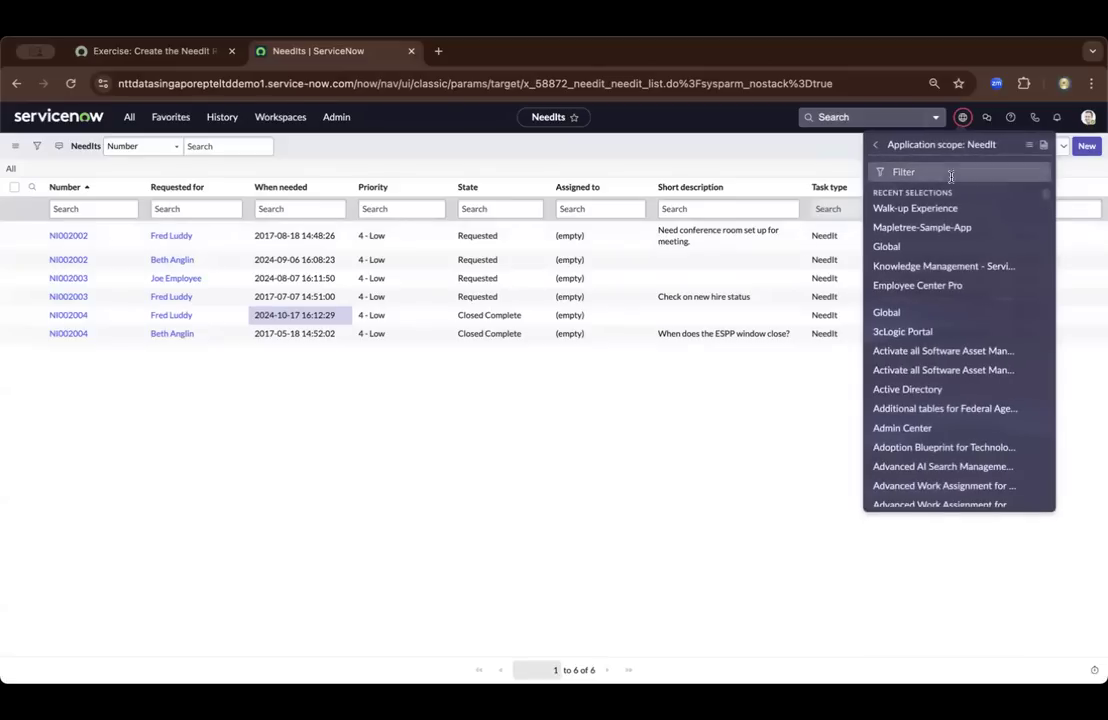
left_click(935, 177)
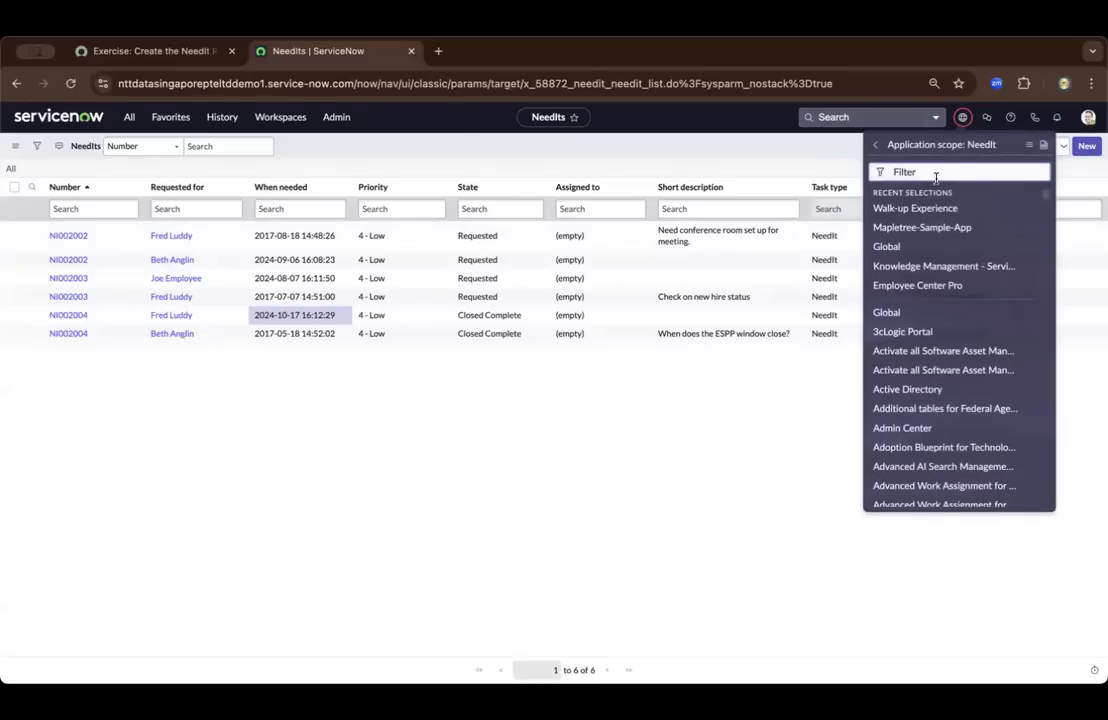
type("nee")
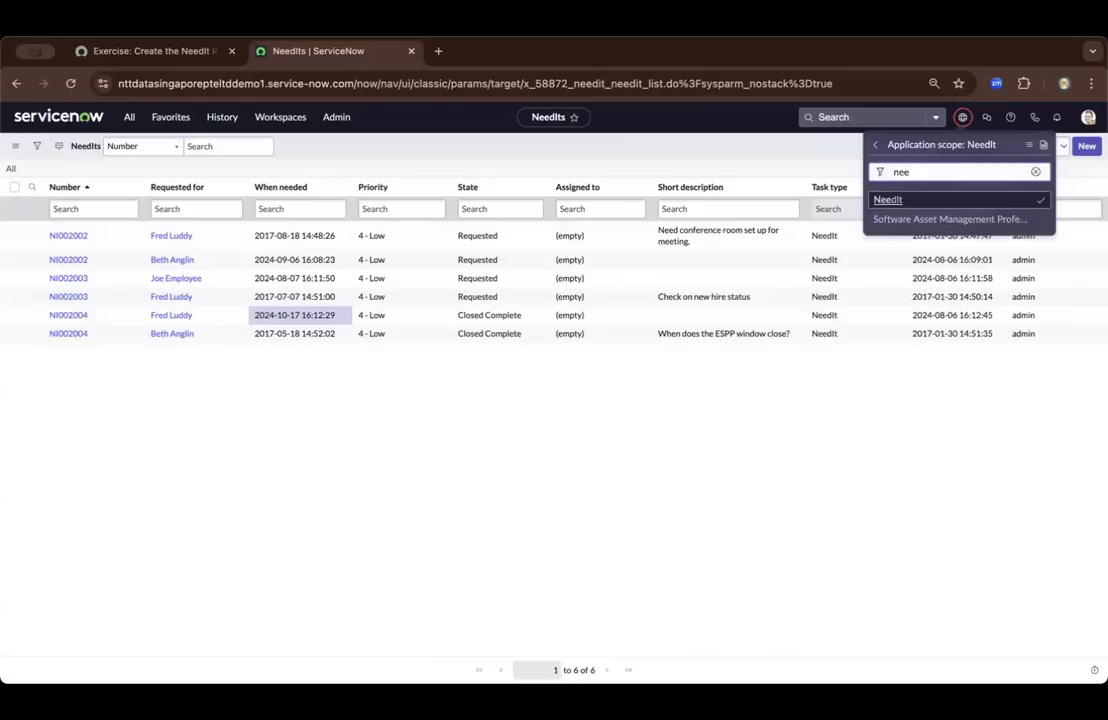
left_click(1043, 203)
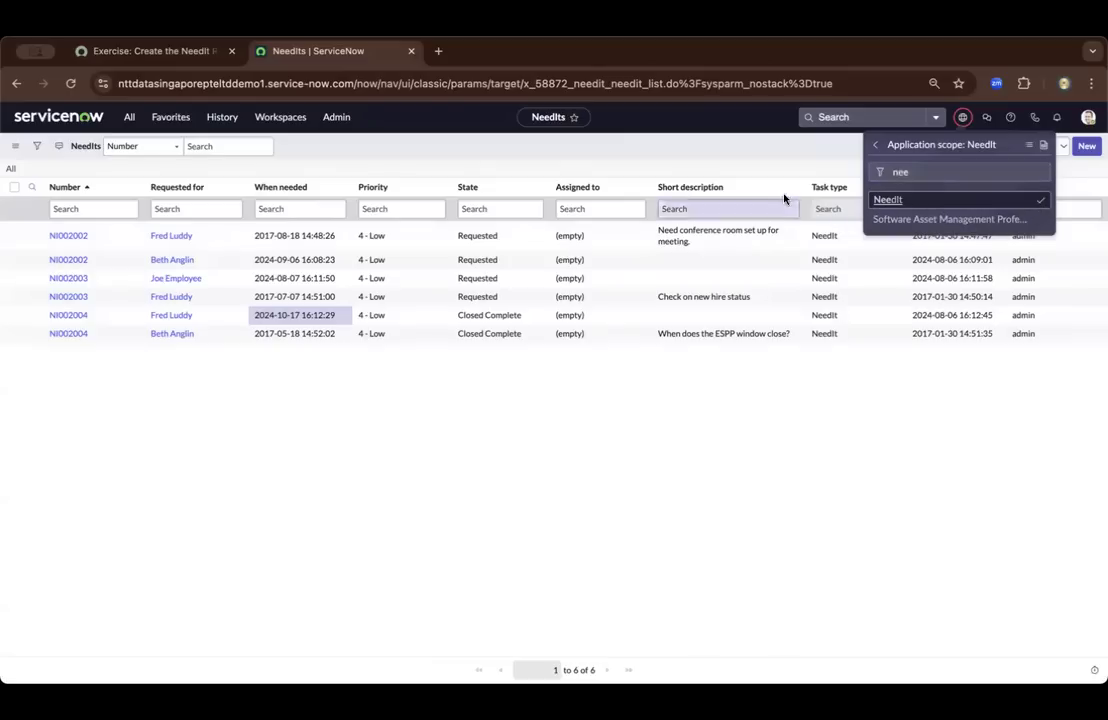
left_click(876, 150)
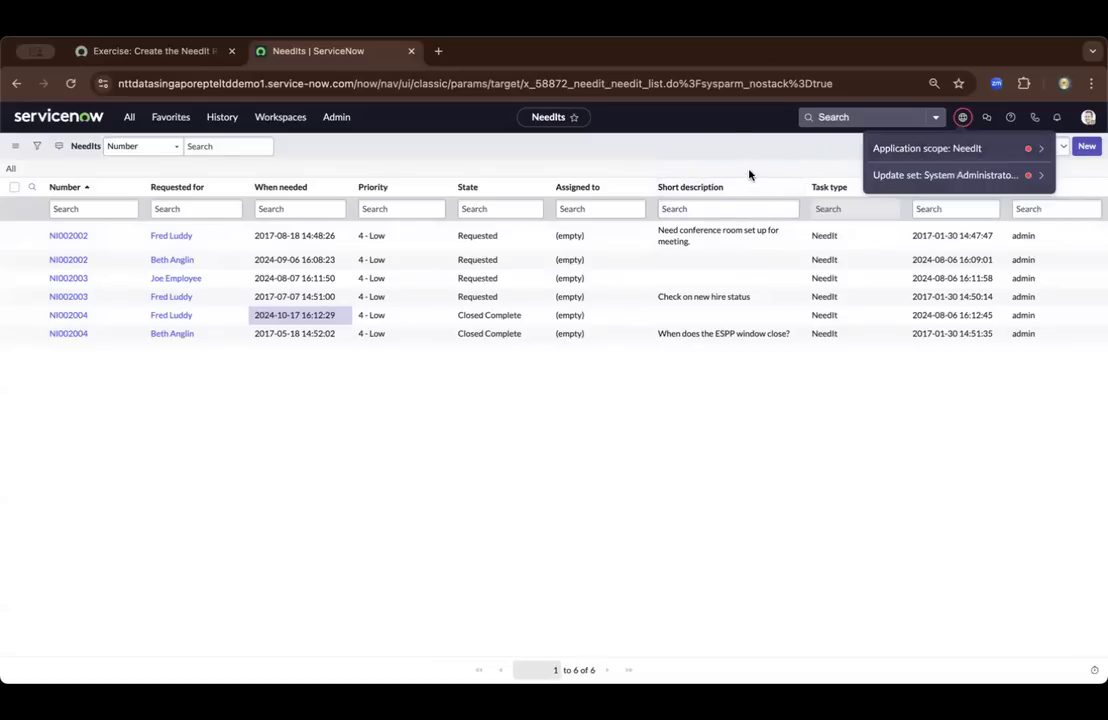
Switch to the exercise page and read how to open Reports > Create New and configure the report's data
left_click(122, 48)
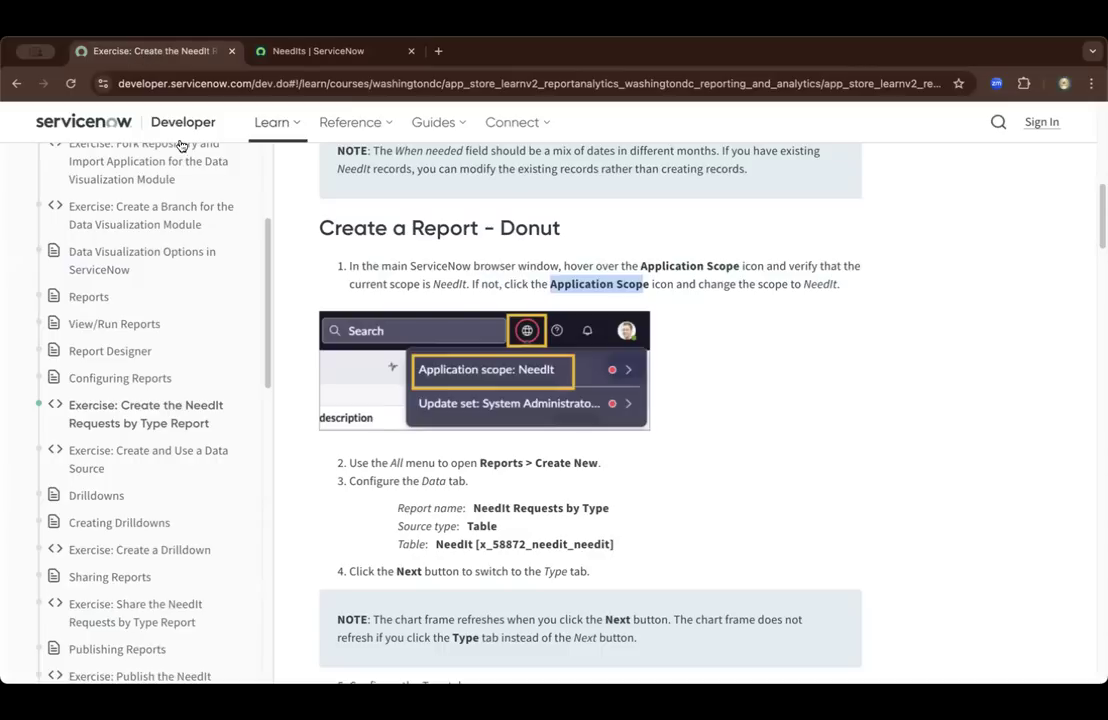
scroll(496, 500, "down", 2)
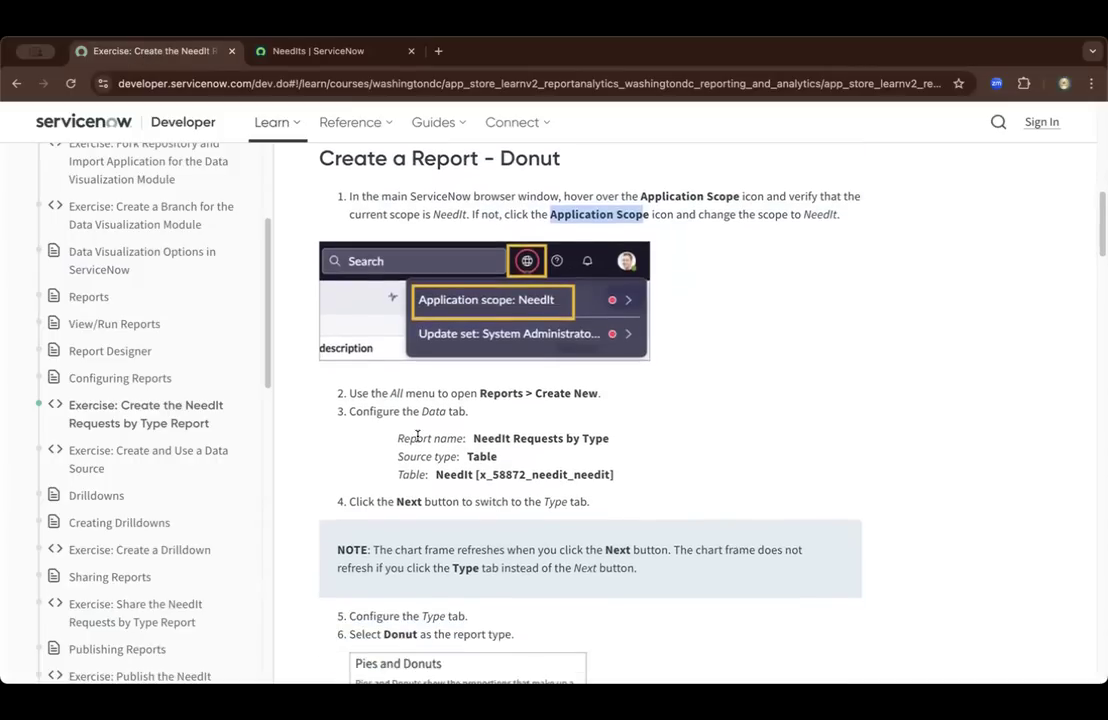
scroll(417, 436, "up", 1)
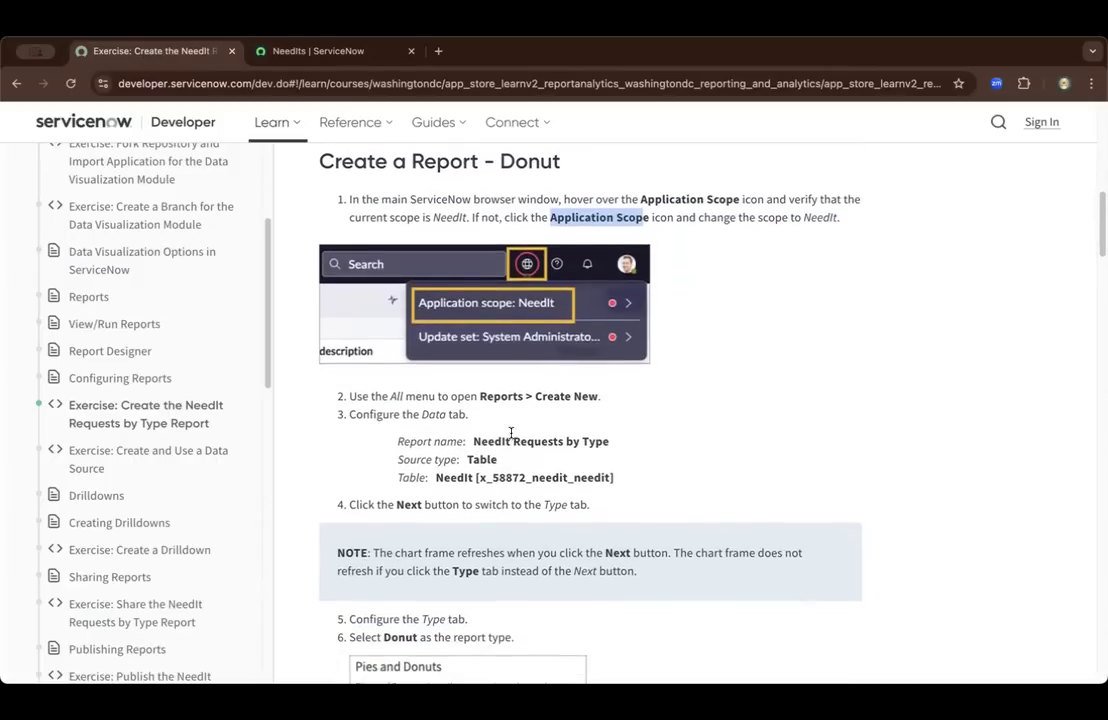
left_click(478, 393)
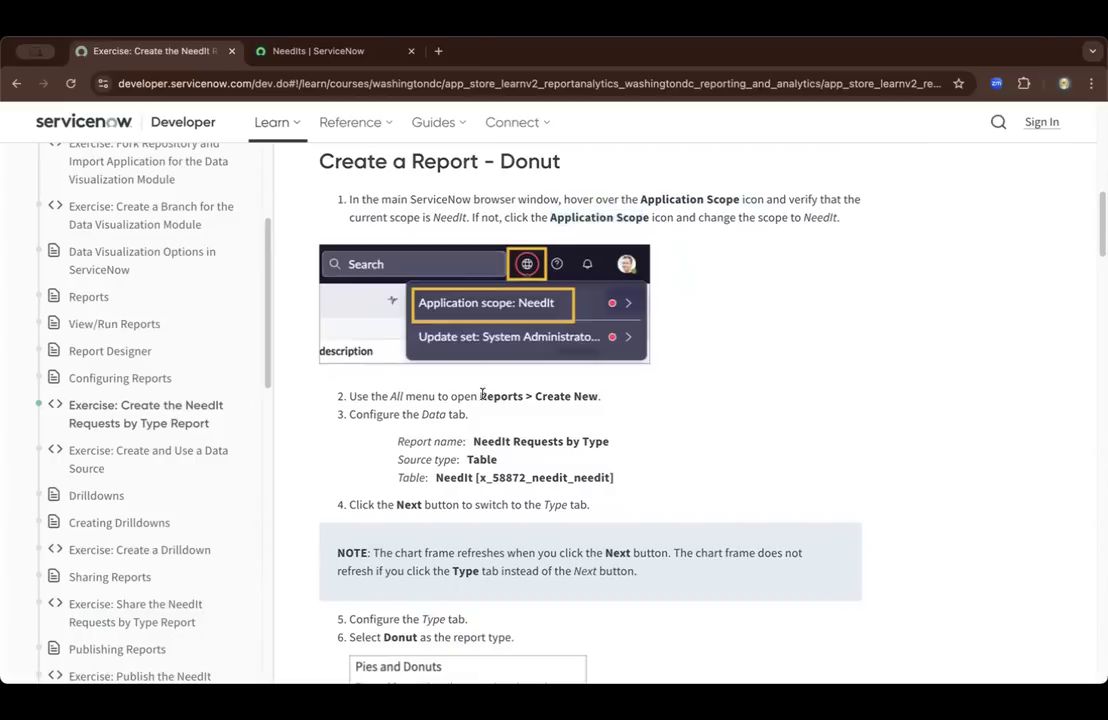
left_click_drag(481, 395, 522, 398)
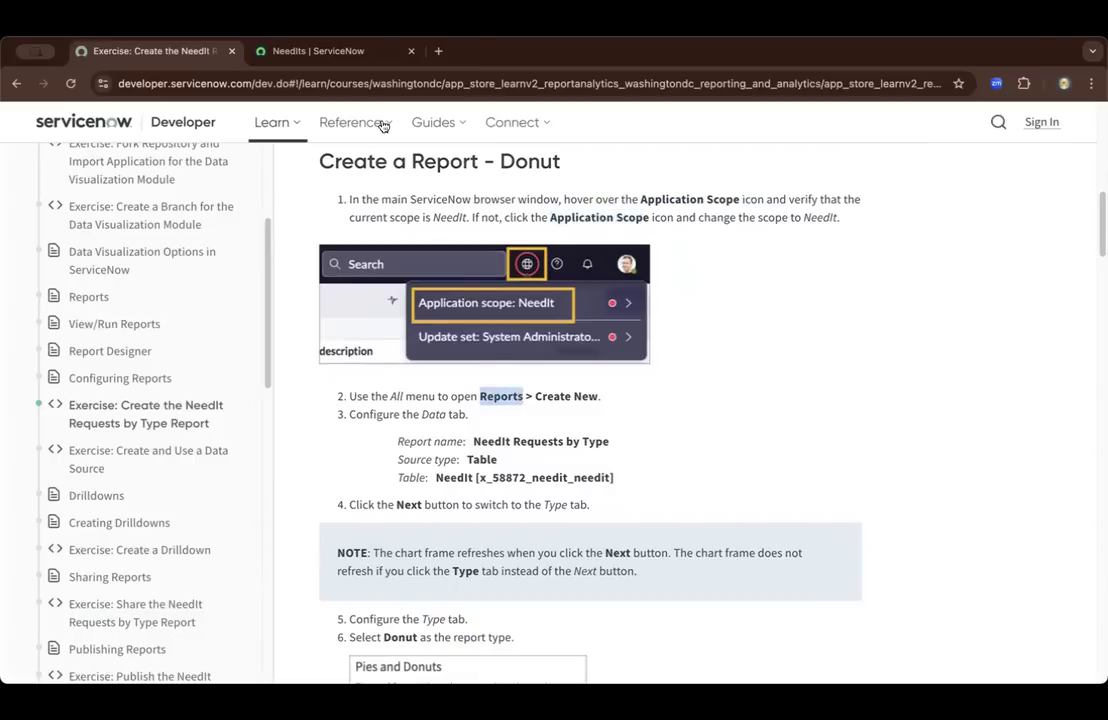
Return to the ServiceNow instance, filter all modules by "reports" and open Reports > Create New
left_click(340, 52)
left_click(129, 121)
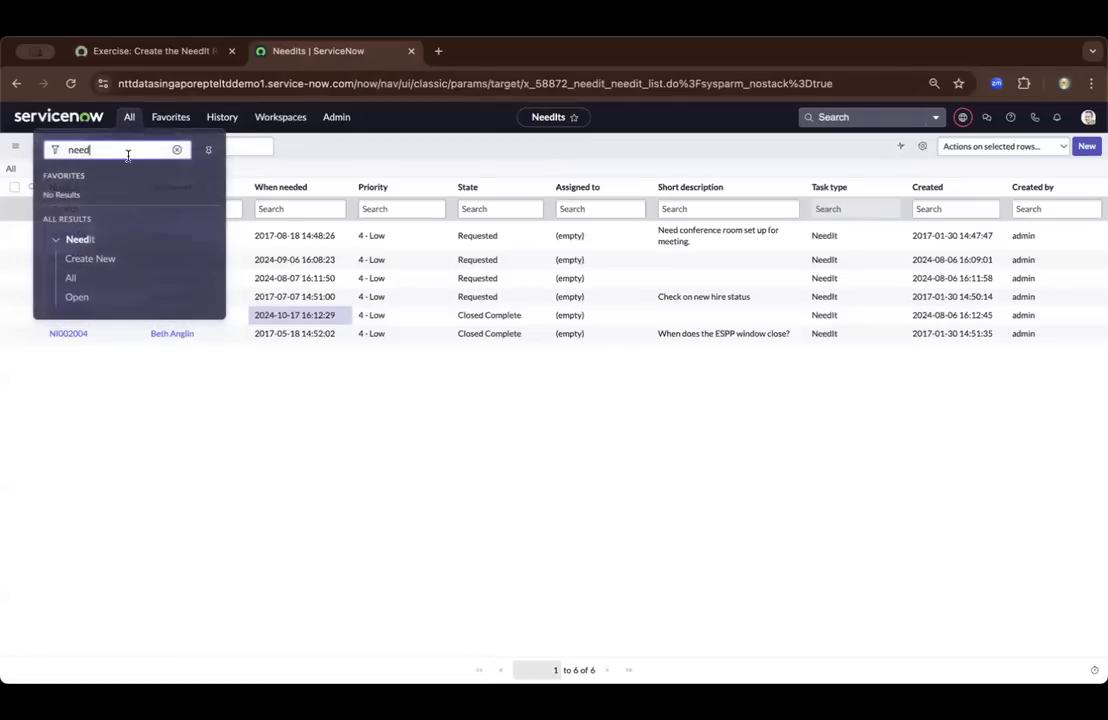
type("rep")
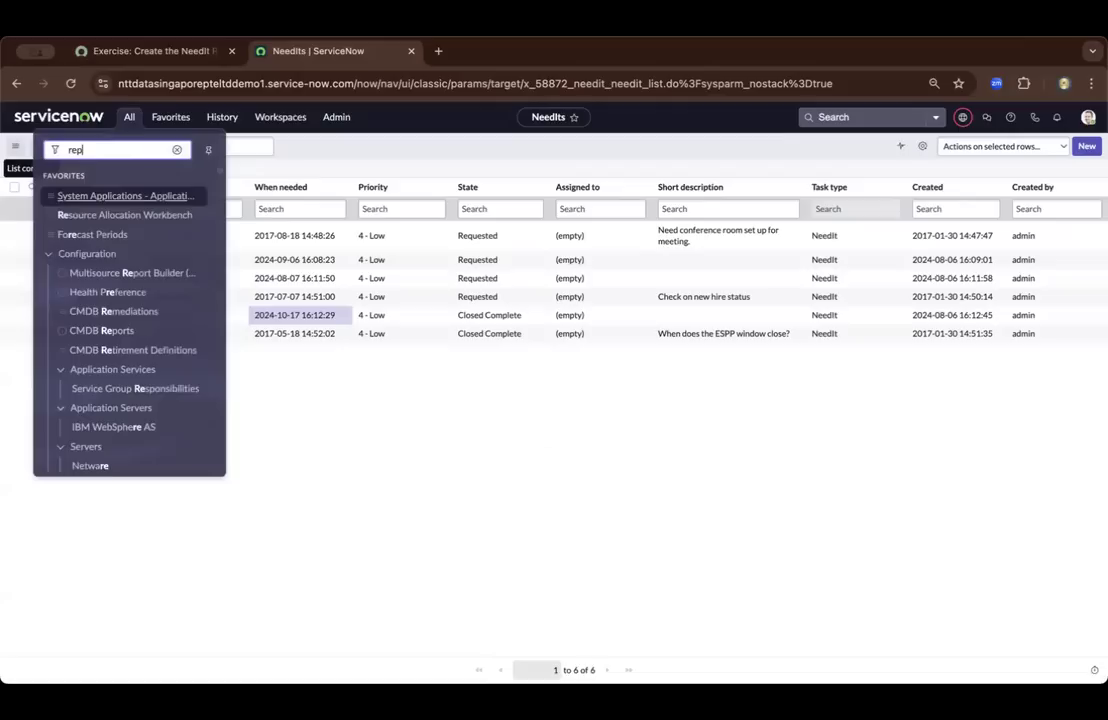
type("orts")
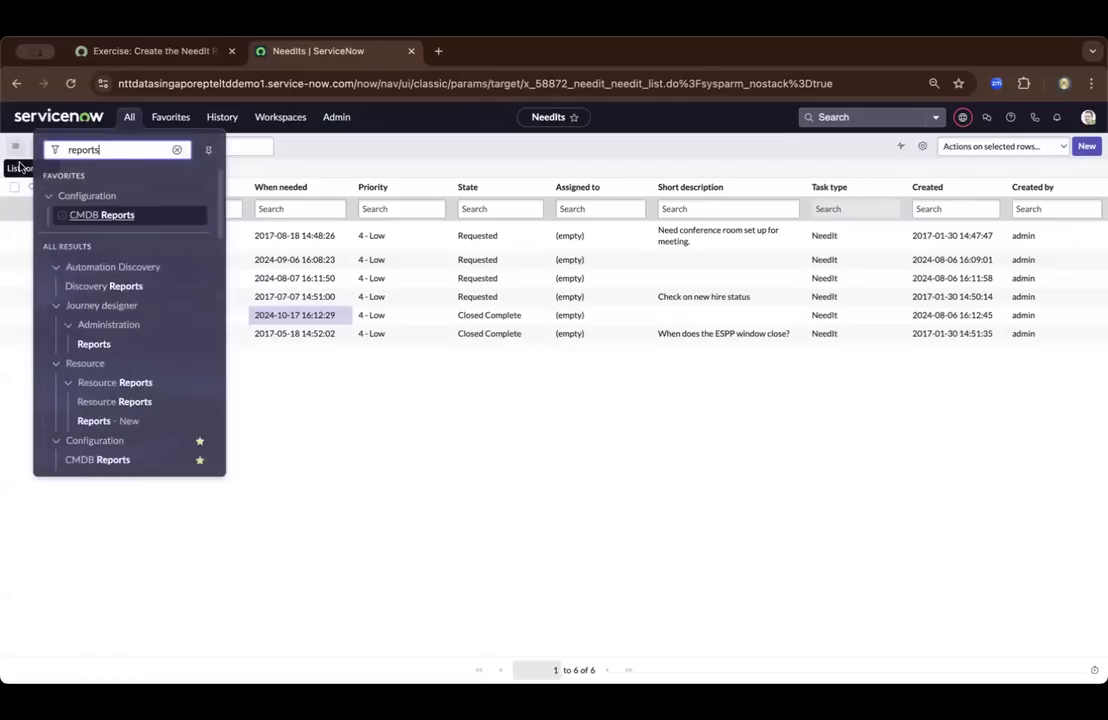
scroll(99, 306, "down", 5)
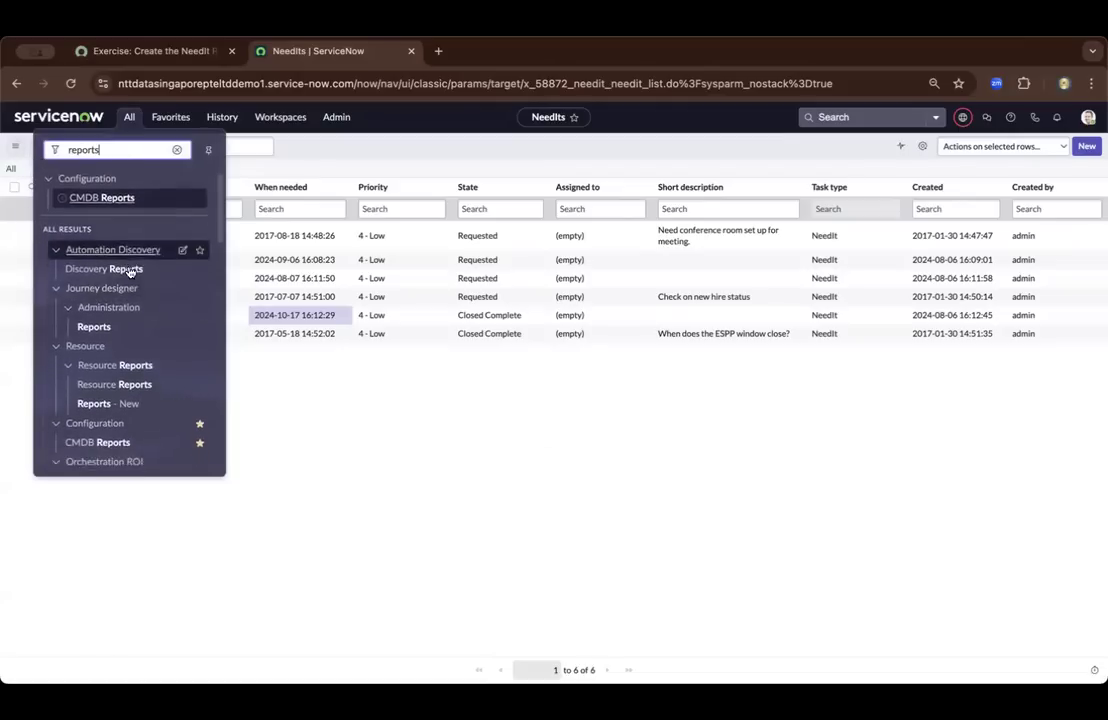
scroll(129, 272, "down", 5)
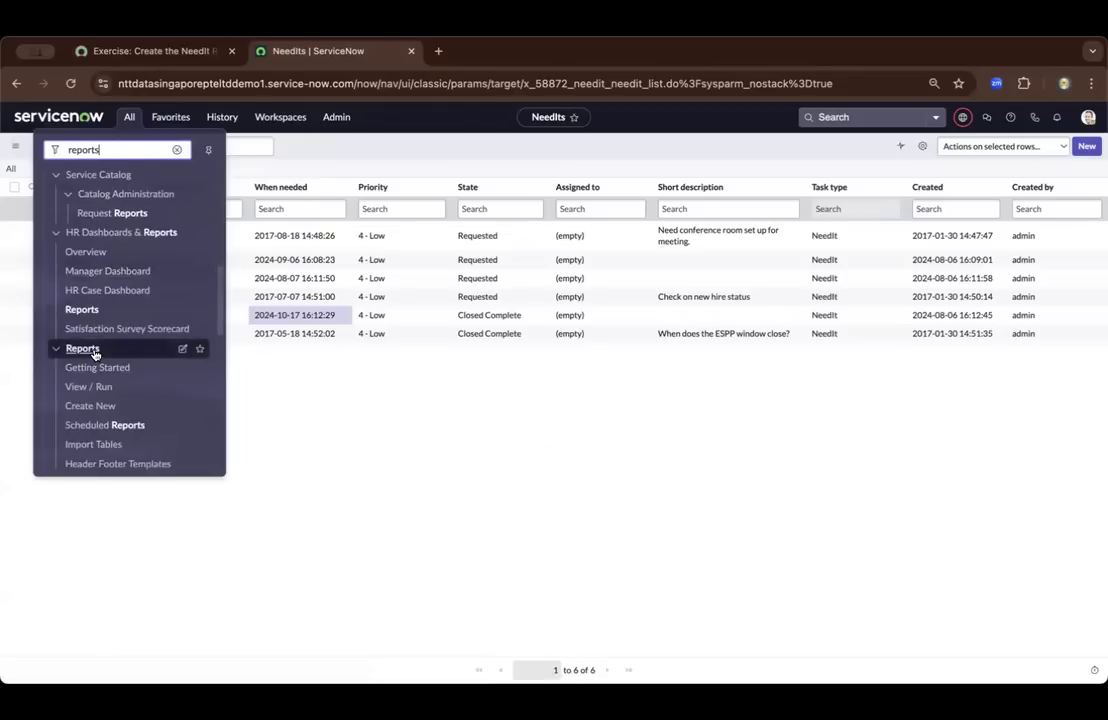
left_click(106, 407)
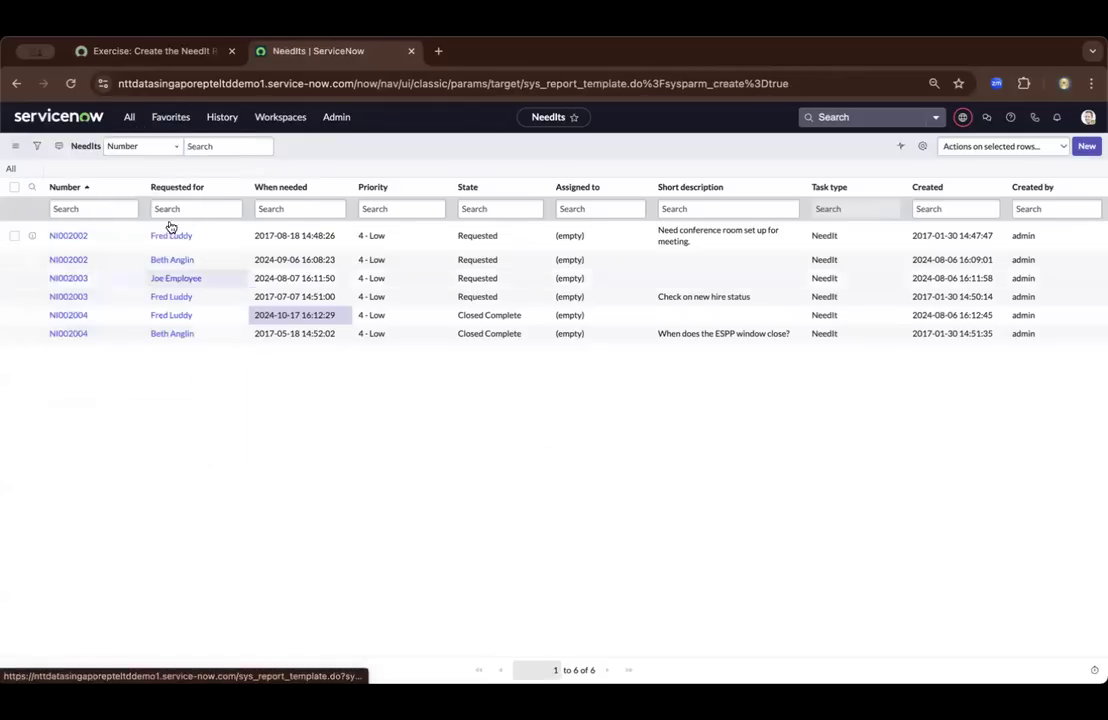
Copy the report name from the exercise page and name the new report "NeedIt Requests by Type"
left_click(161, 55)
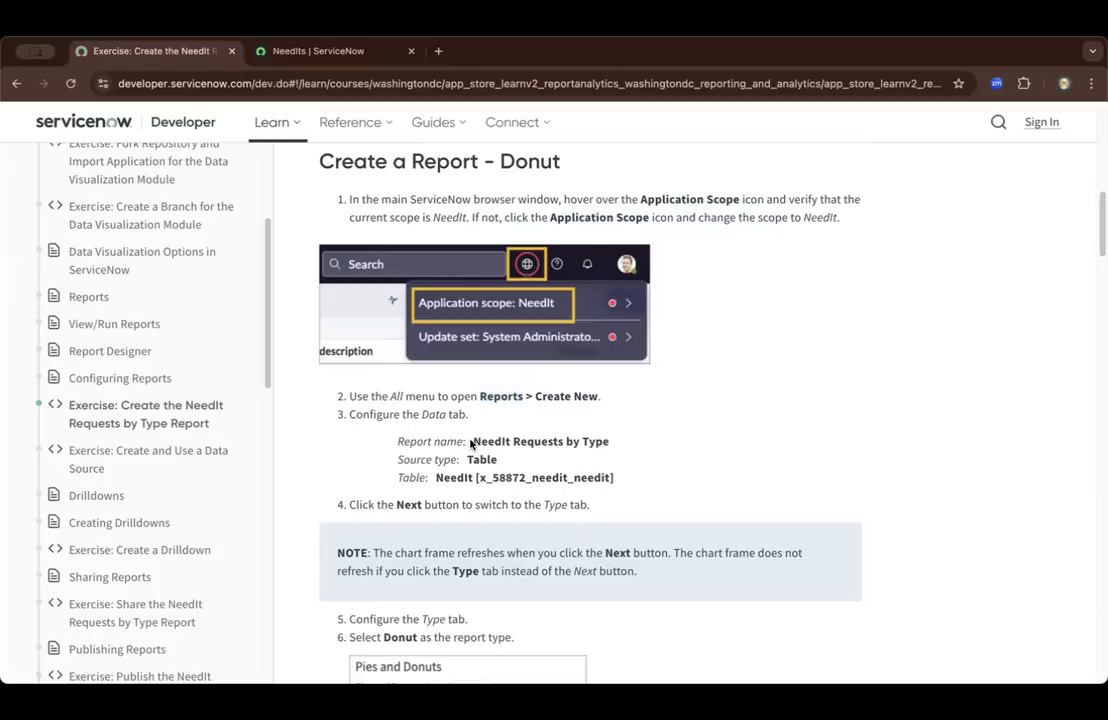
left_click_drag(471, 445, 556, 446)
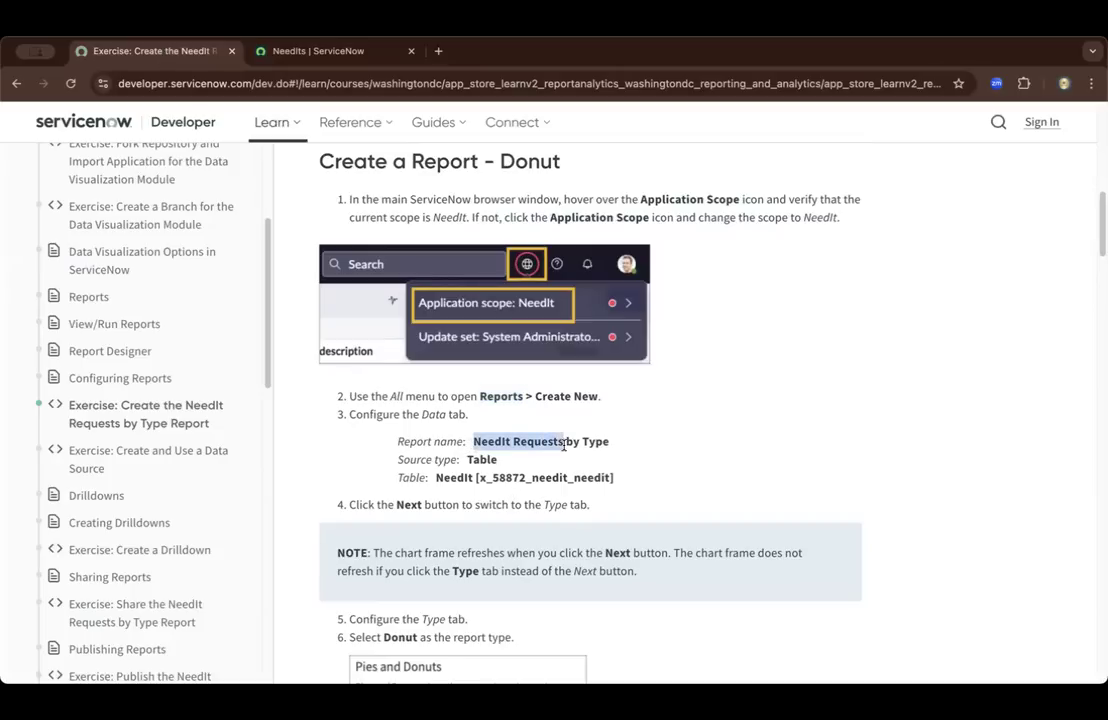
left_click_drag(609, 441, 475, 441)
key("super+c")
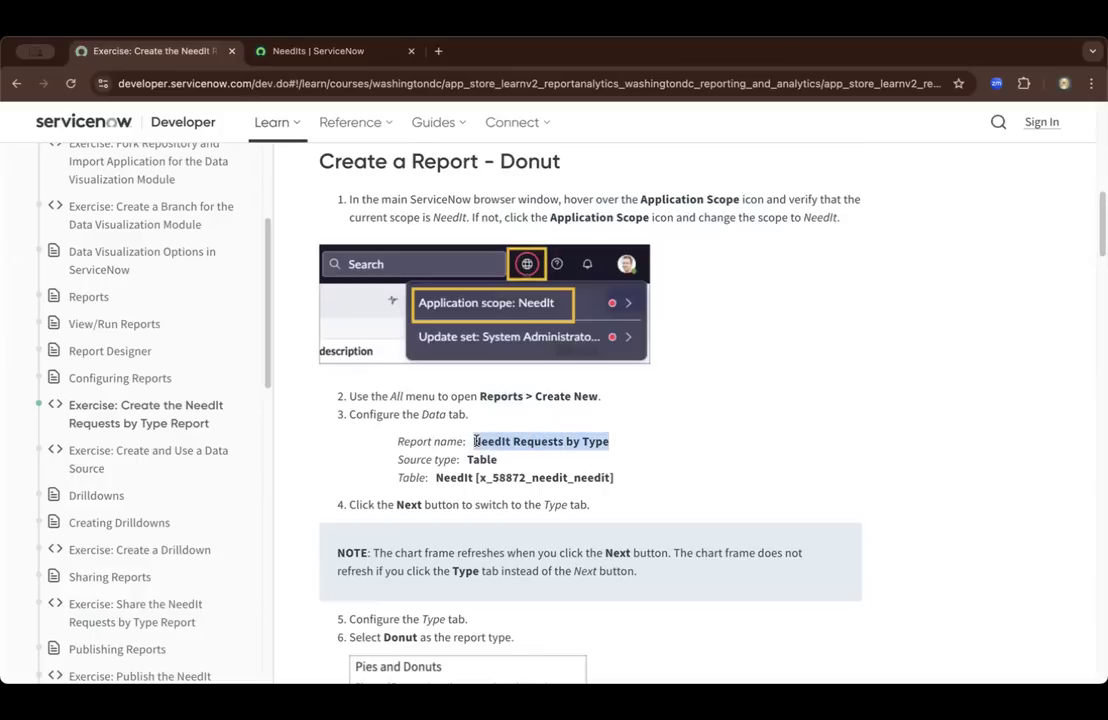
left_click(331, 55)
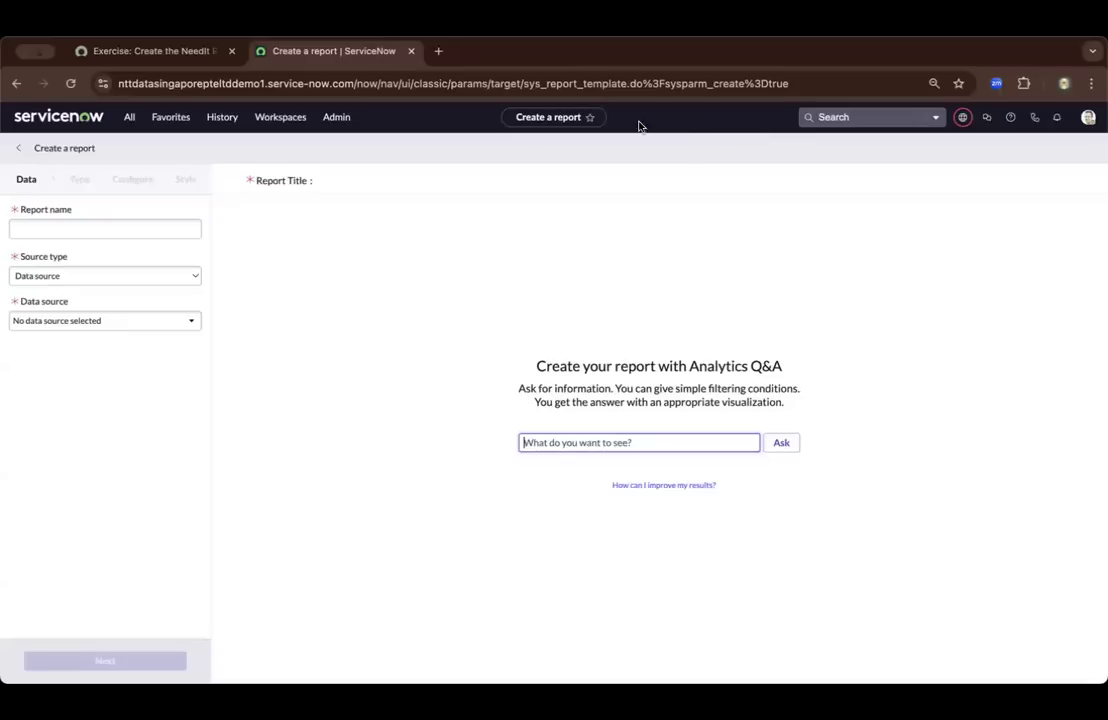
left_click(105, 226)
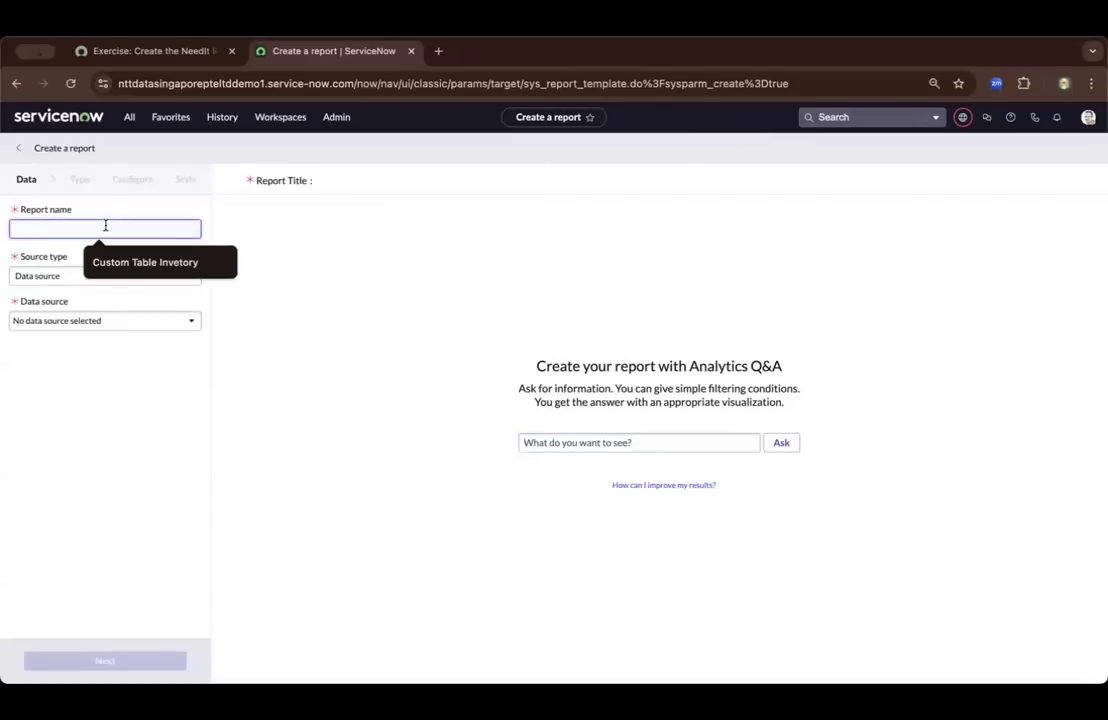
key("super+v")
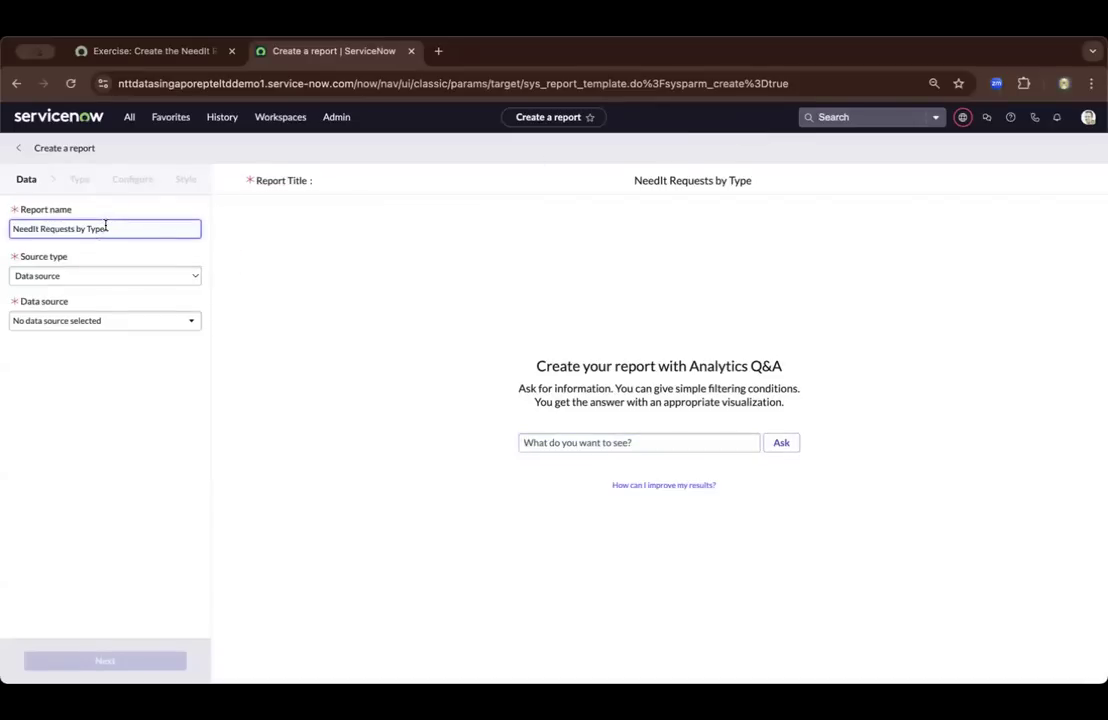
Check the required source type on the exercise page and set the report's source type to Table
left_click(140, 48)
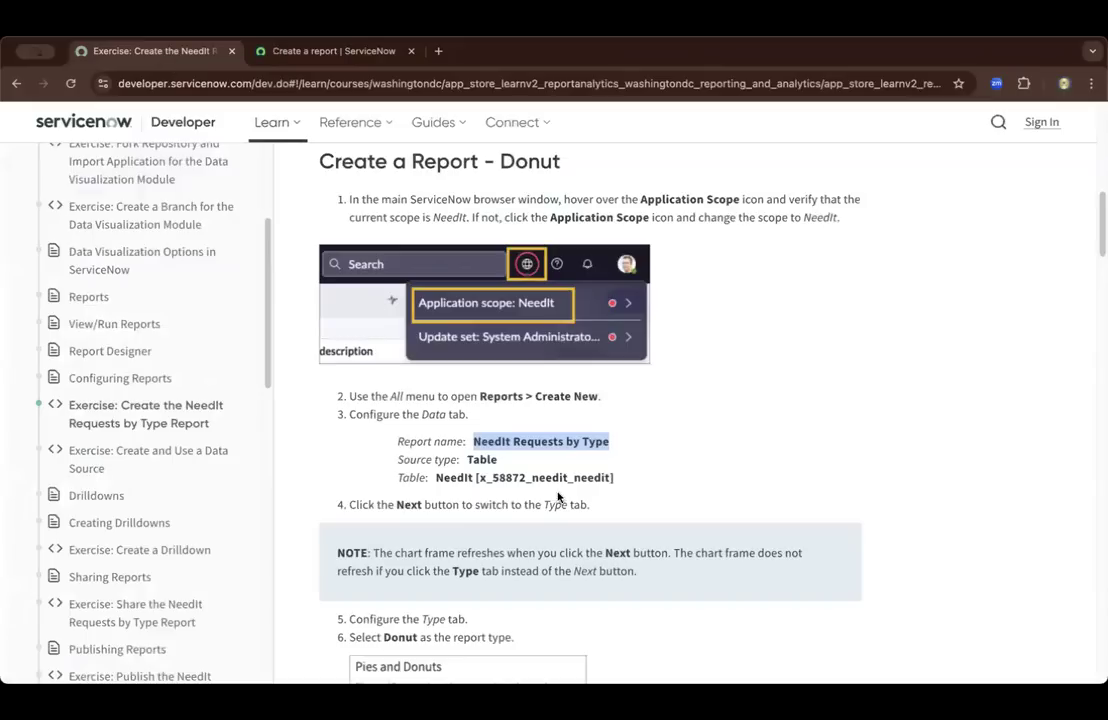
left_click(253, 45)
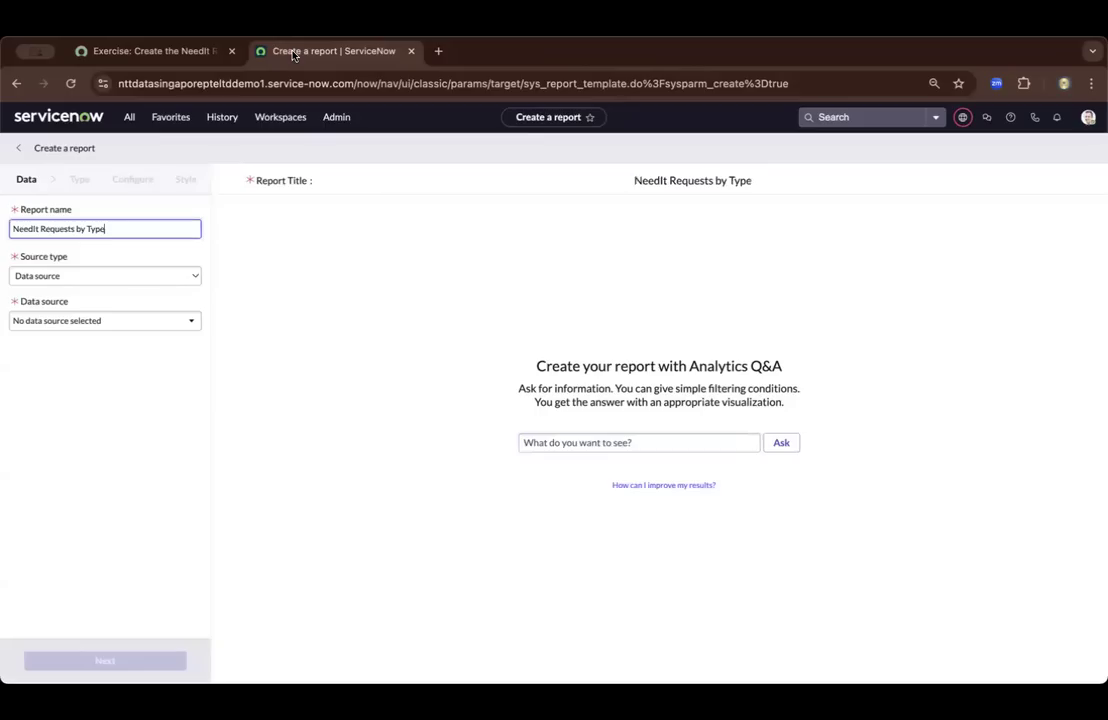
left_click(166, 279)
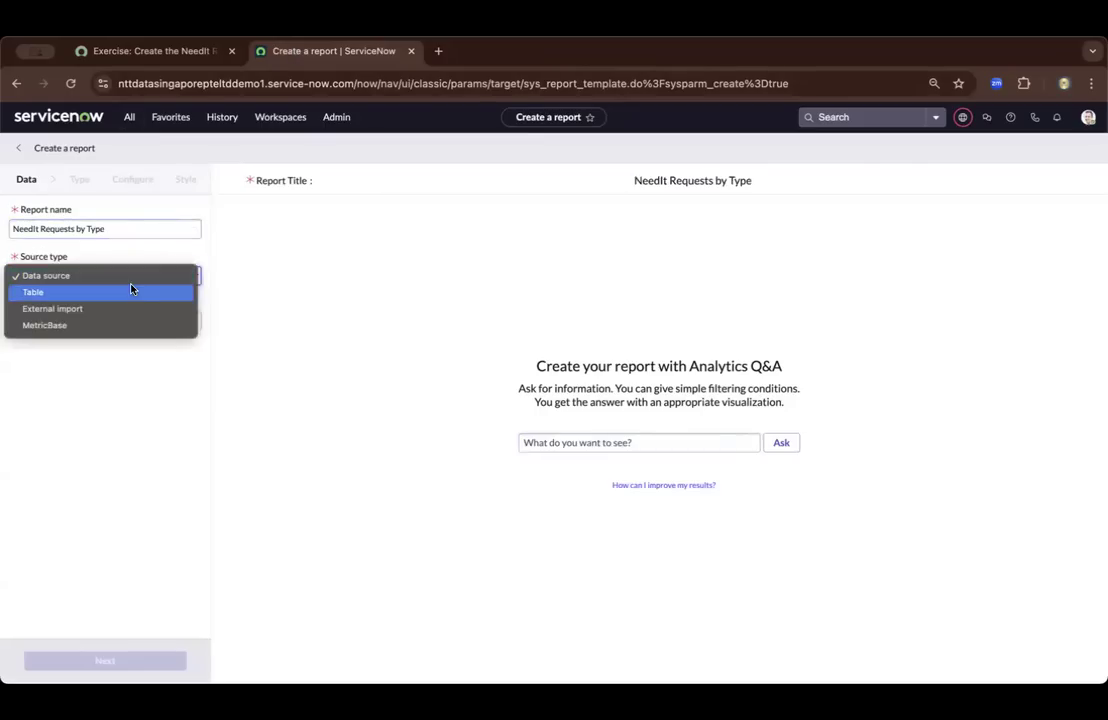
left_click(129, 291)
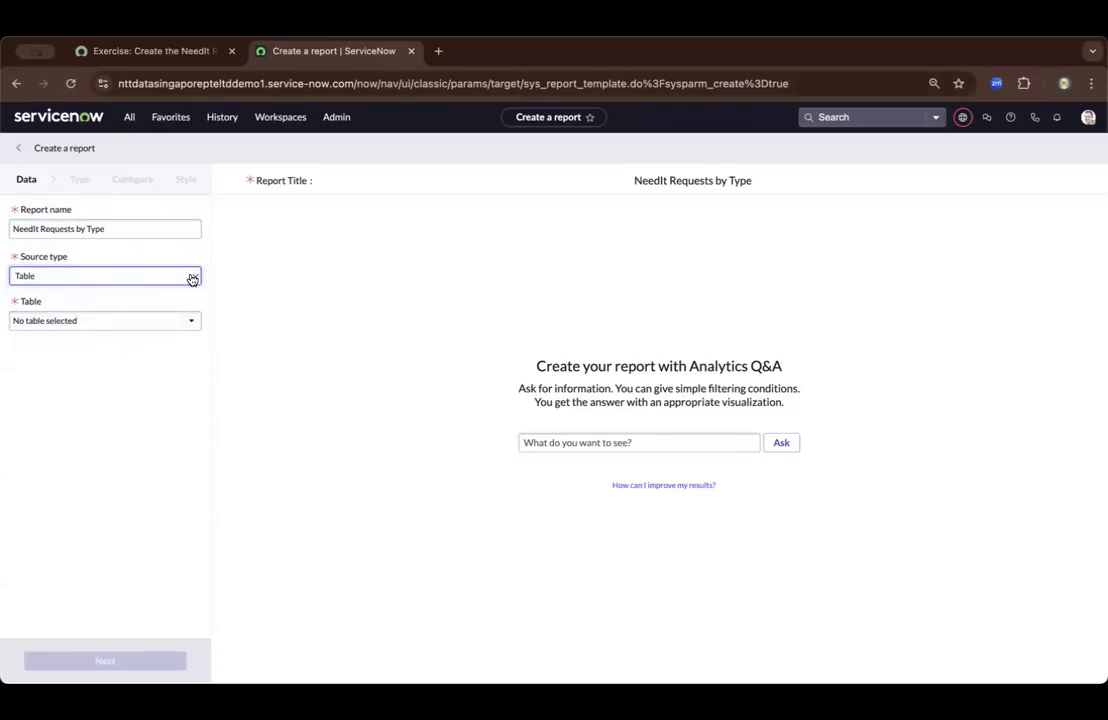
Check the table name on the exercise page, search tables for "needit" and choose NeedIt [x_58872_needit_needit] as the report's table
left_click(159, 52)
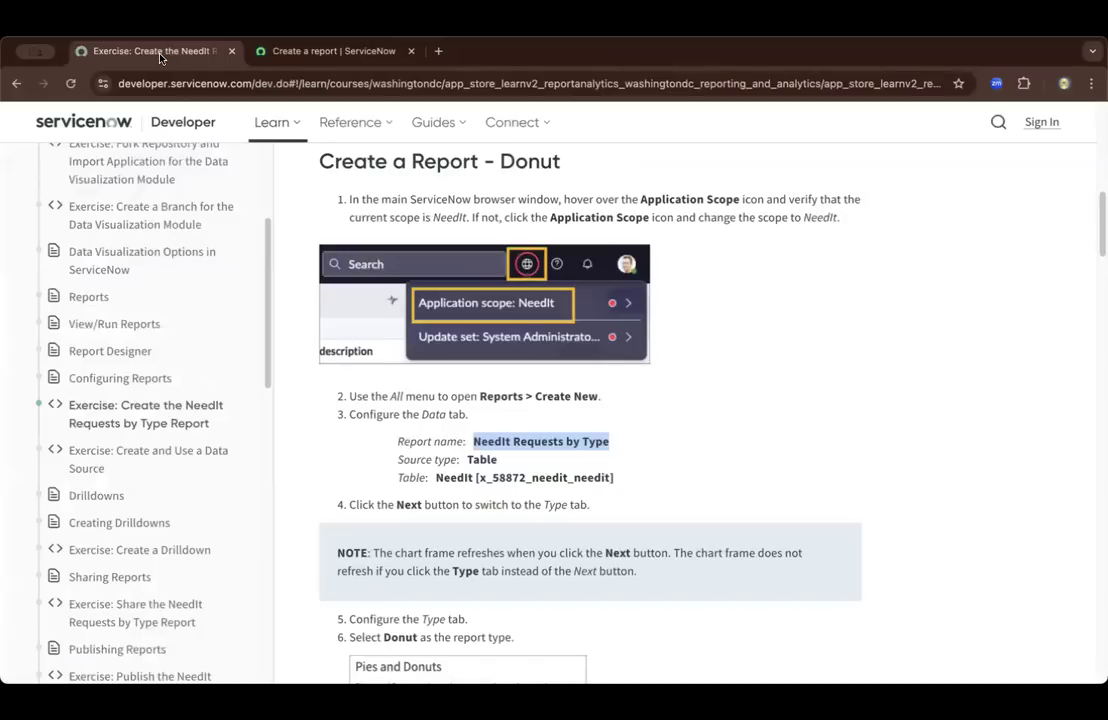
left_click(479, 480)
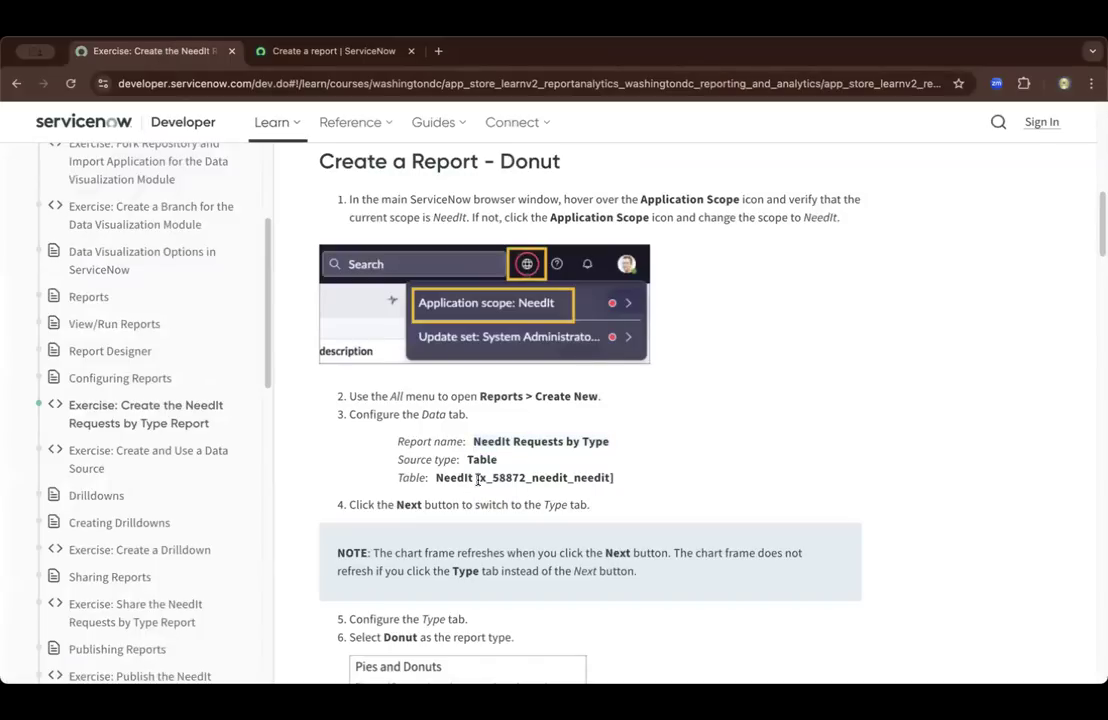
left_click_drag(479, 480, 610, 481)
left_click(264, 49)
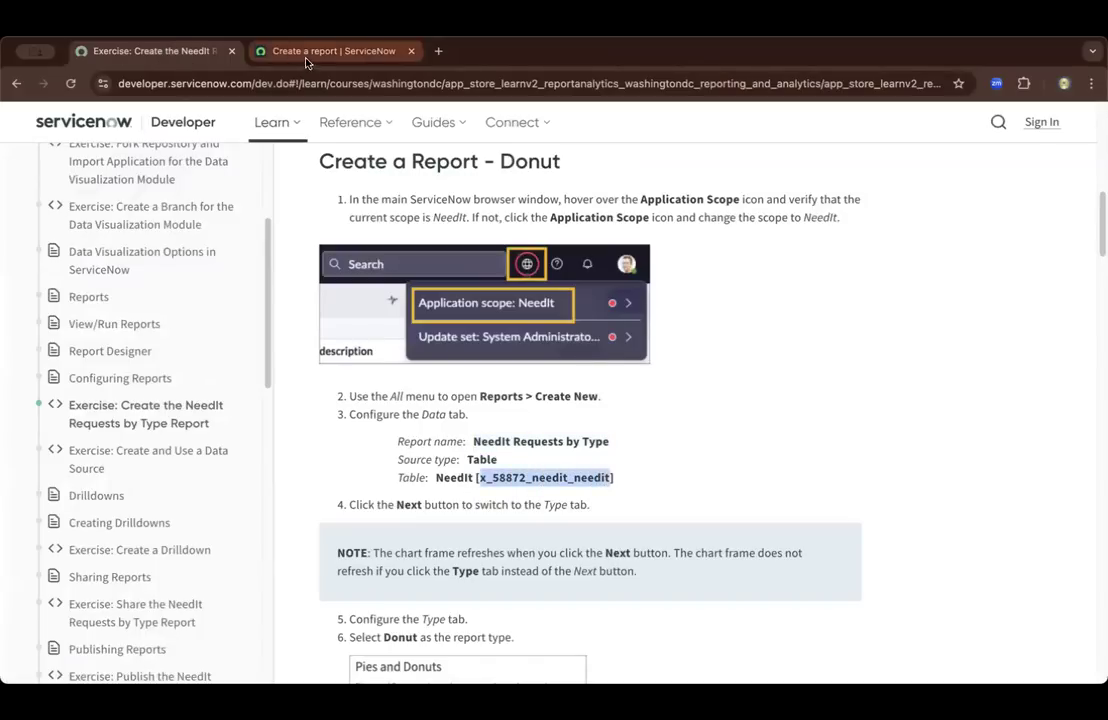
left_click(75, 322)
type("needit")
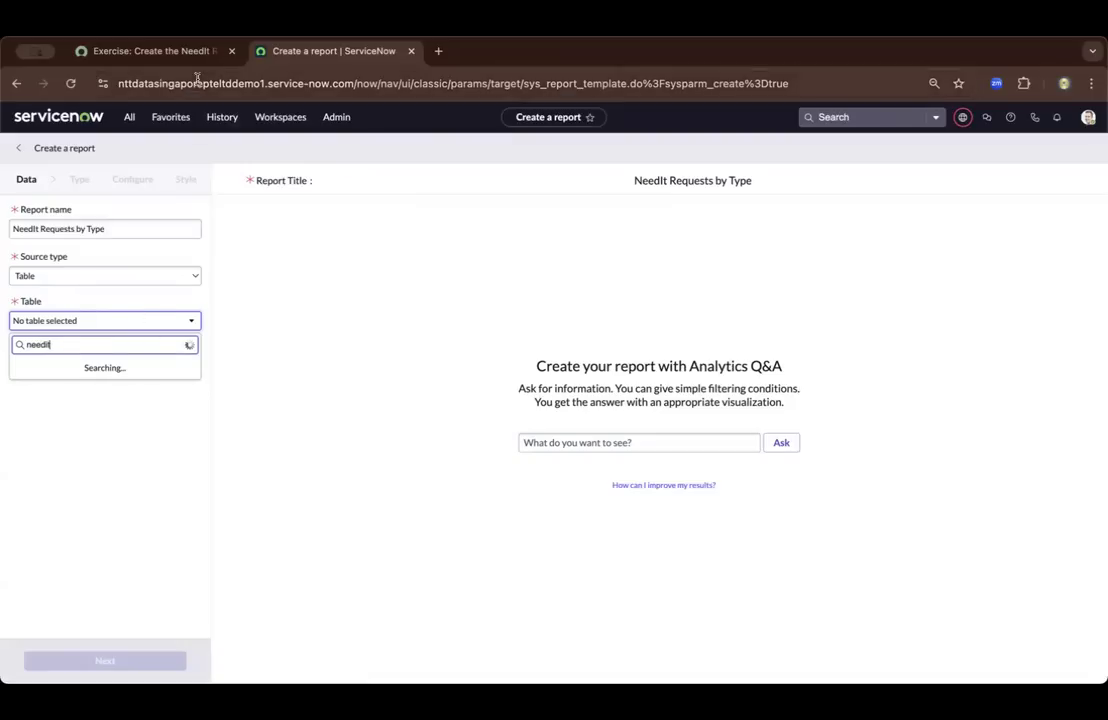
left_click(175, 50)
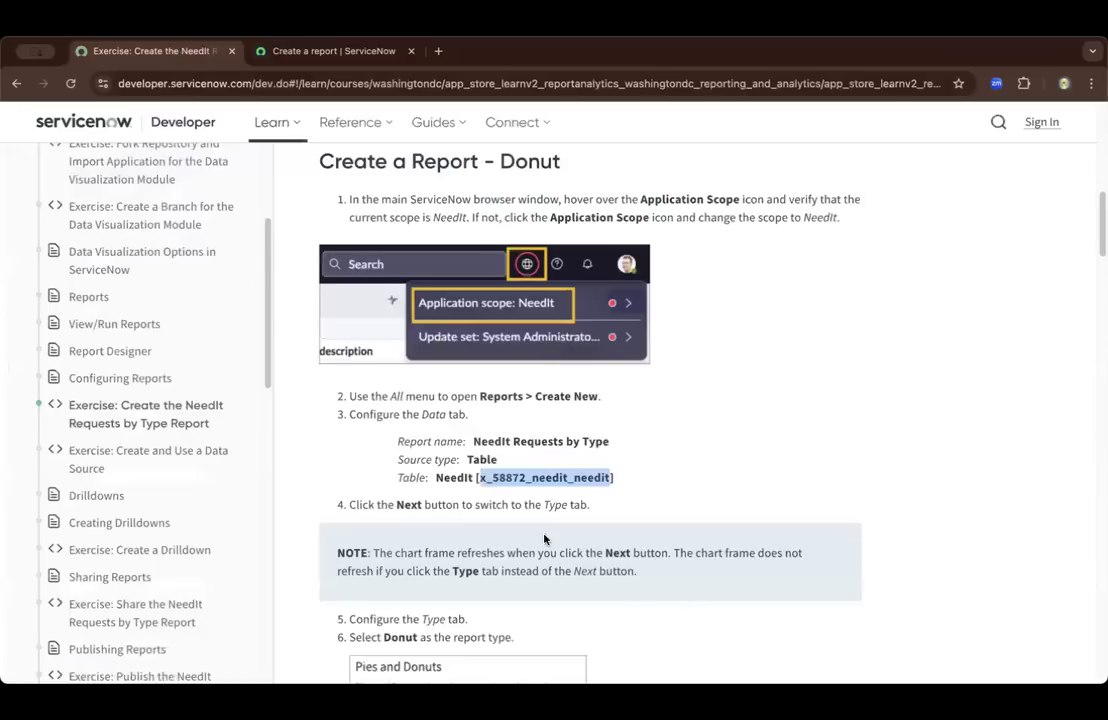
left_click_drag(474, 478, 613, 478)
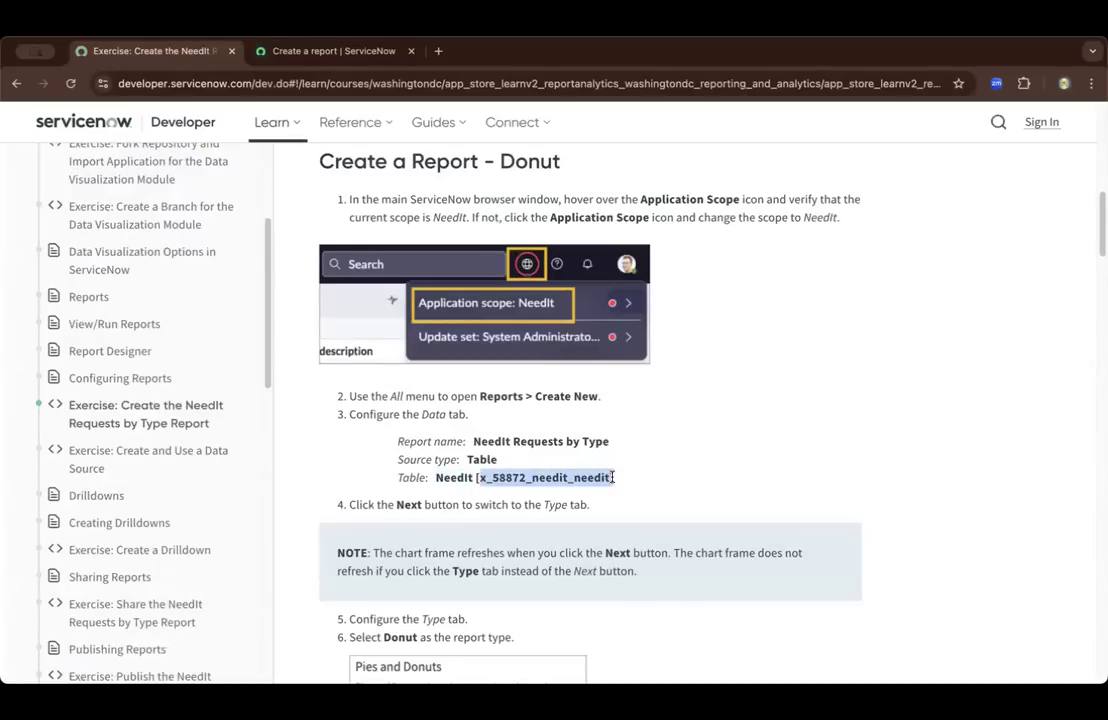
left_click(280, 54)
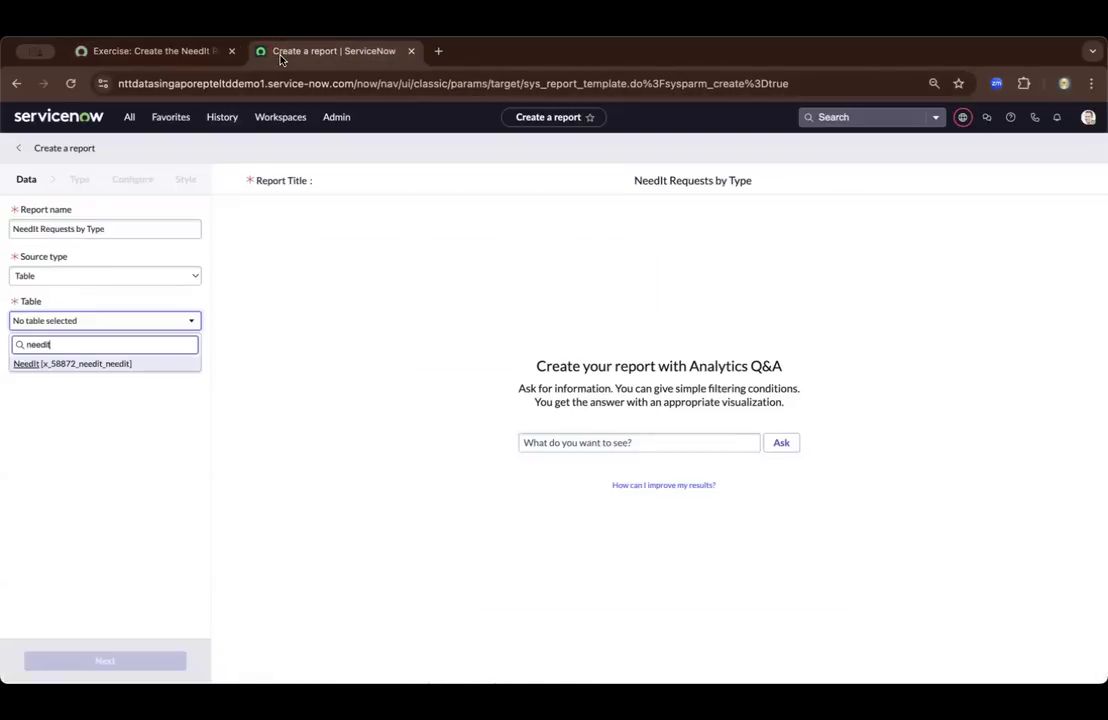
left_click(107, 366)
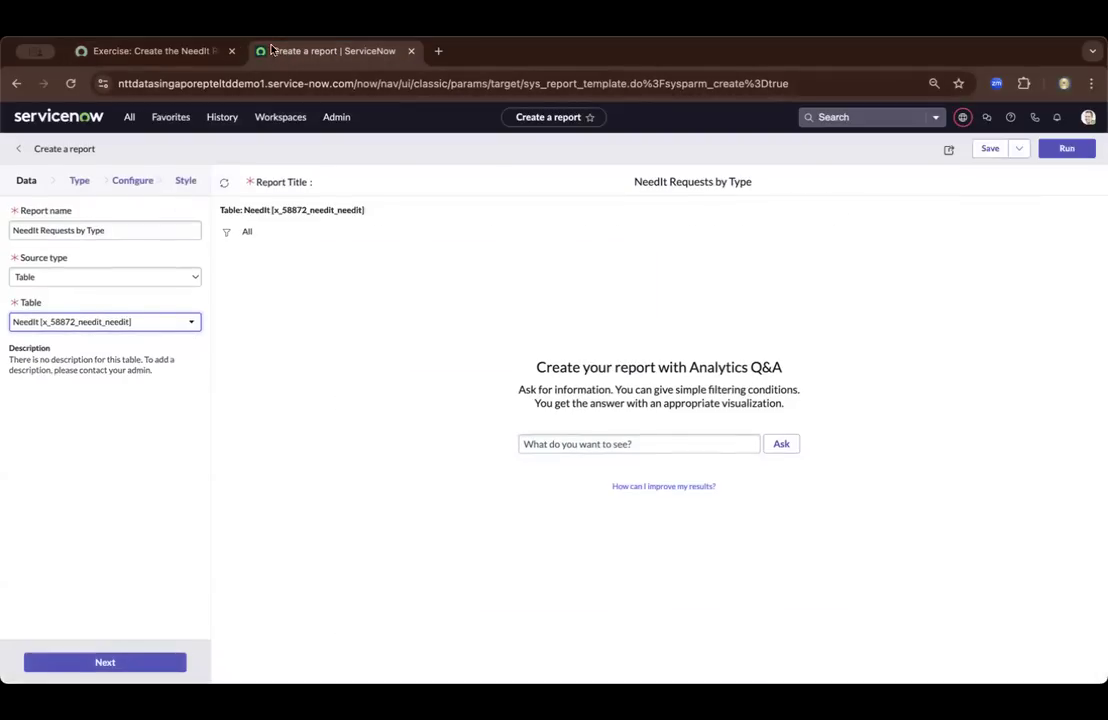
Read the exercise's instruction following the data settings and advance the report to its Type stage
left_click(160, 51)
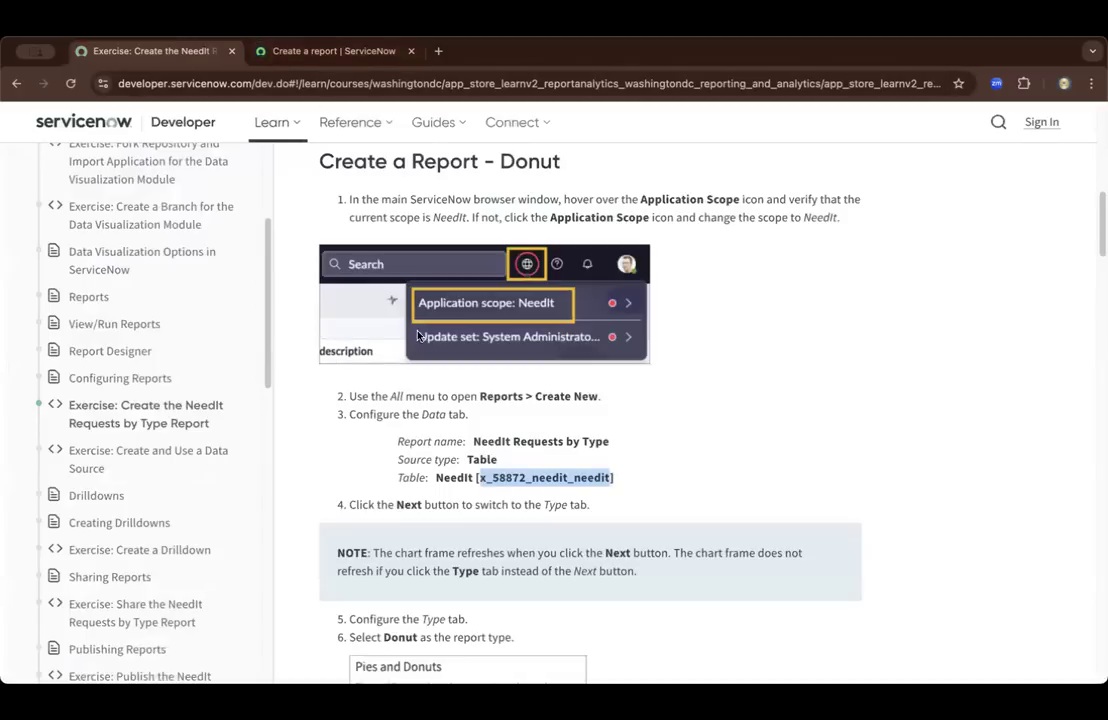
scroll(411, 447, "down", 2)
scroll(411, 447, "down", 2)
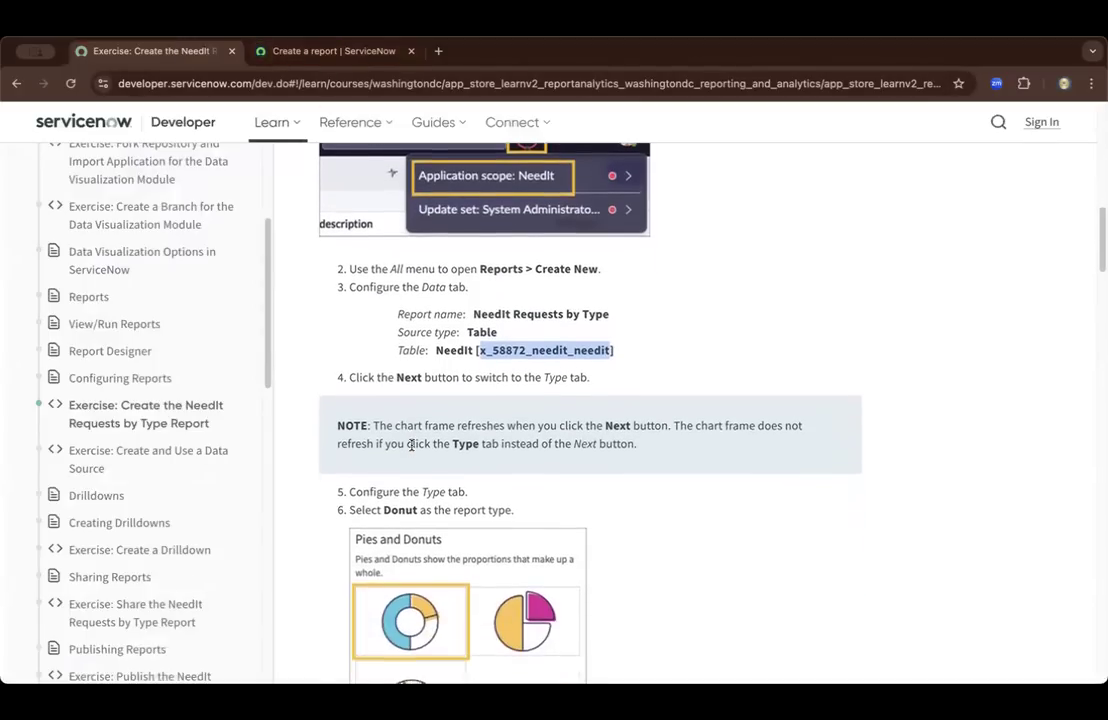
left_click(268, 52)
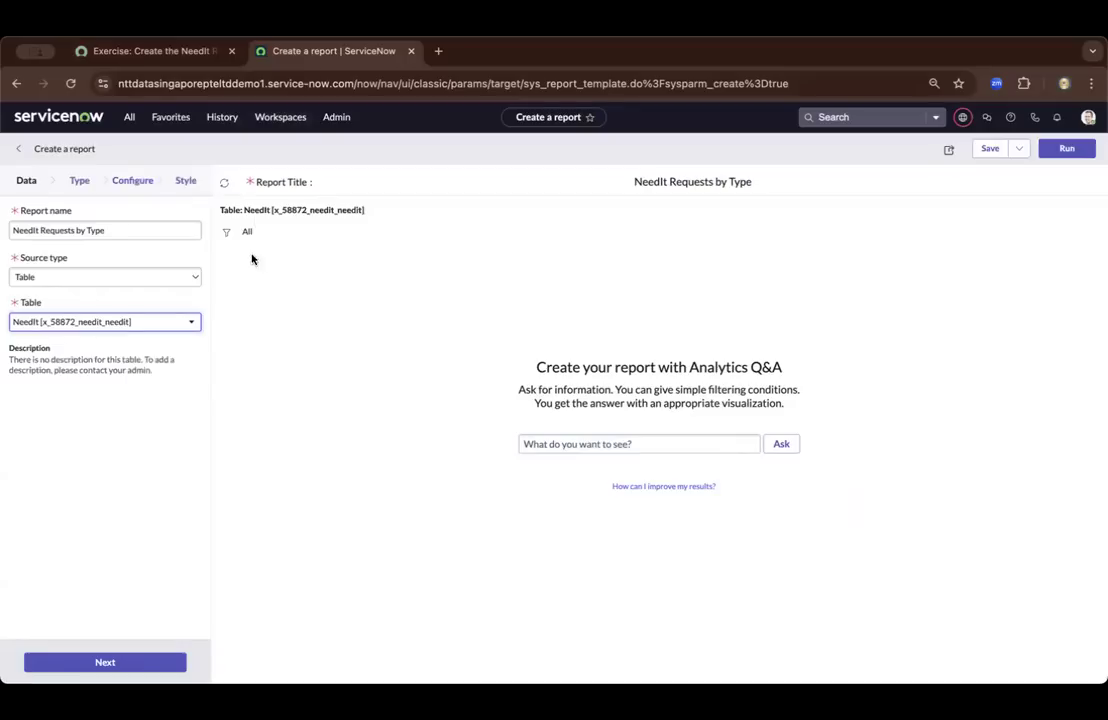
left_click(118, 665)
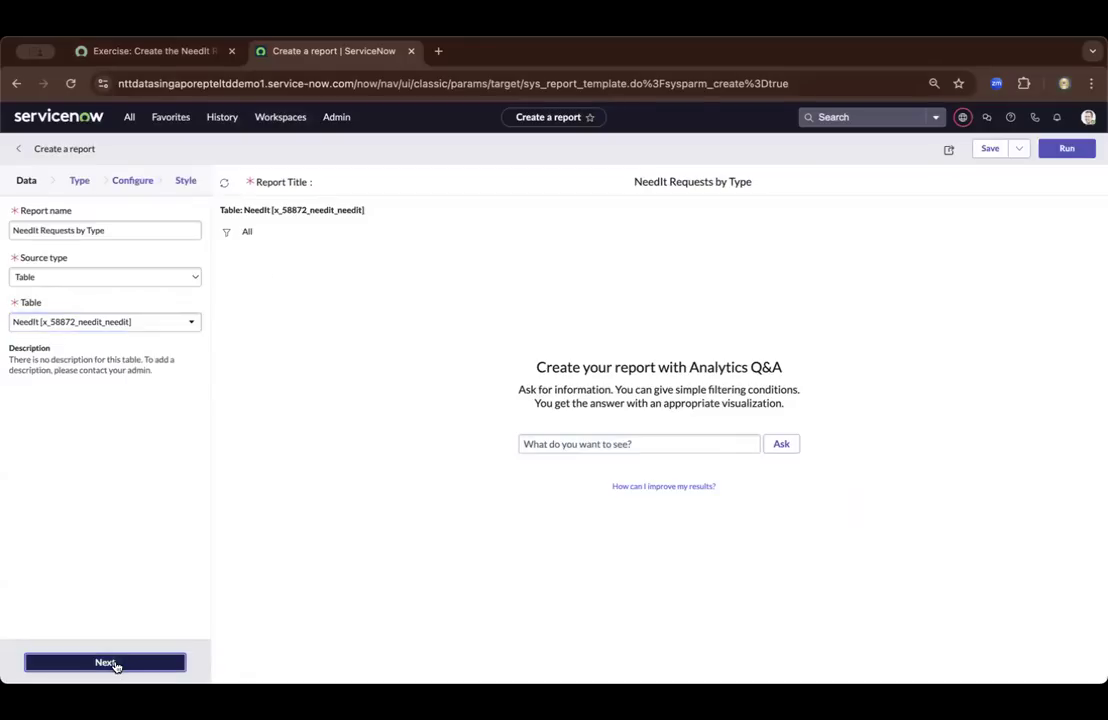
Check the required report type on the exercise page and choose Donut as the report's visualization
left_click(160, 54)
scroll(525, 427, "down", 1)
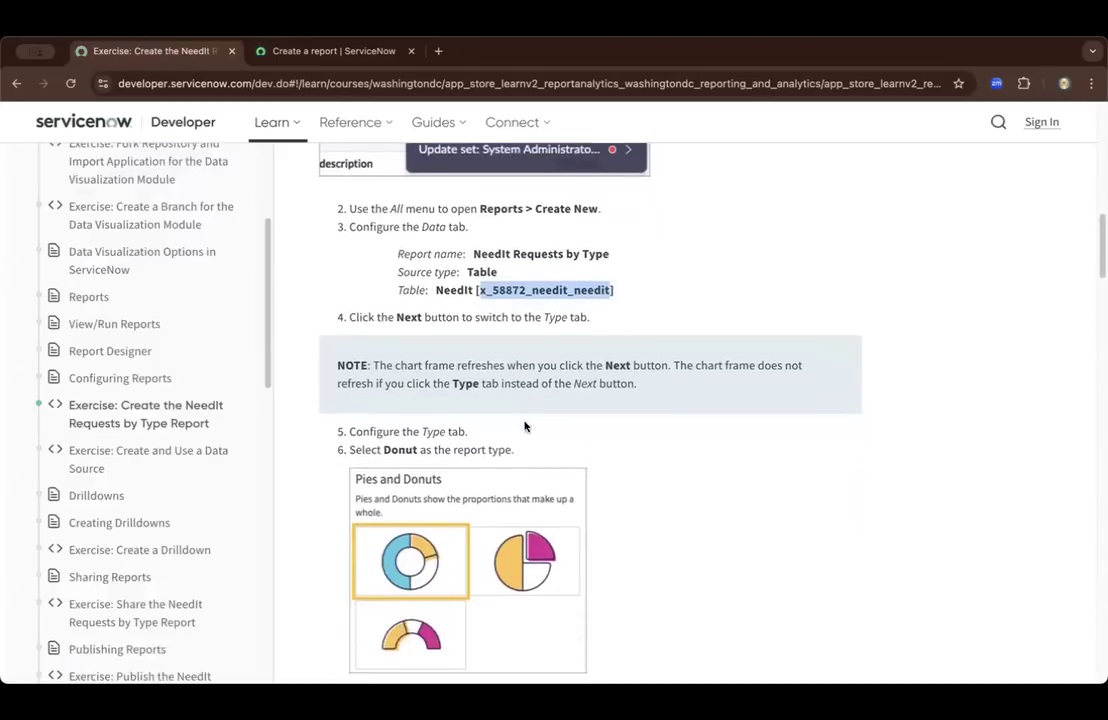
scroll(428, 445, "down", 1)
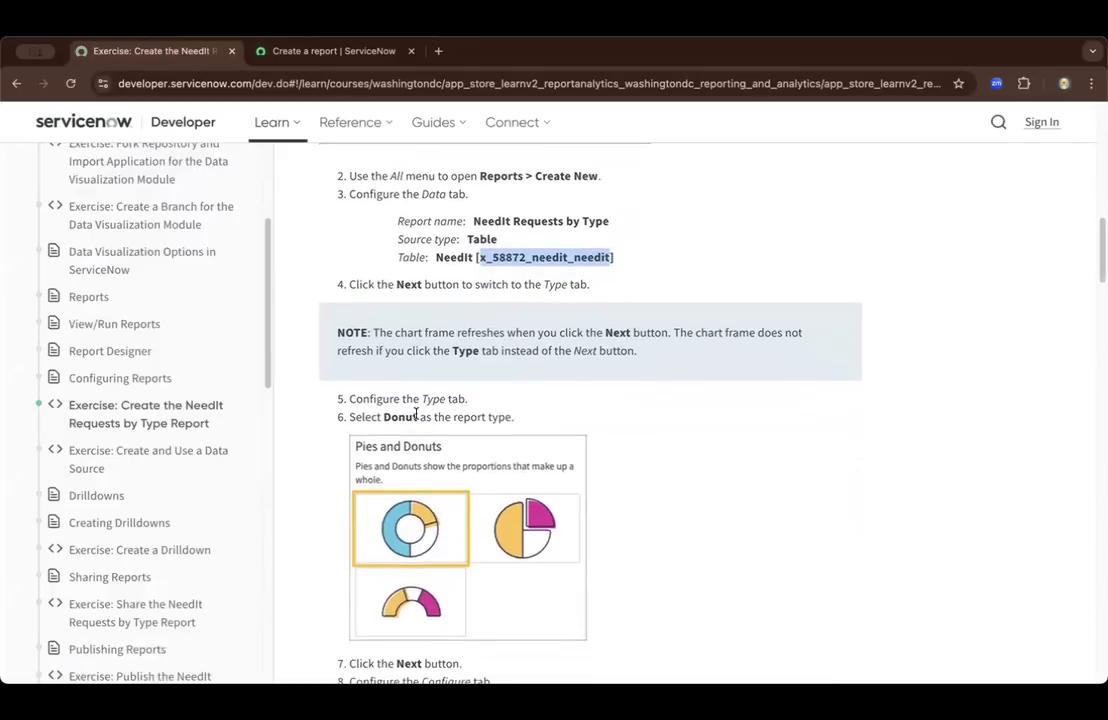
left_click(277, 47)
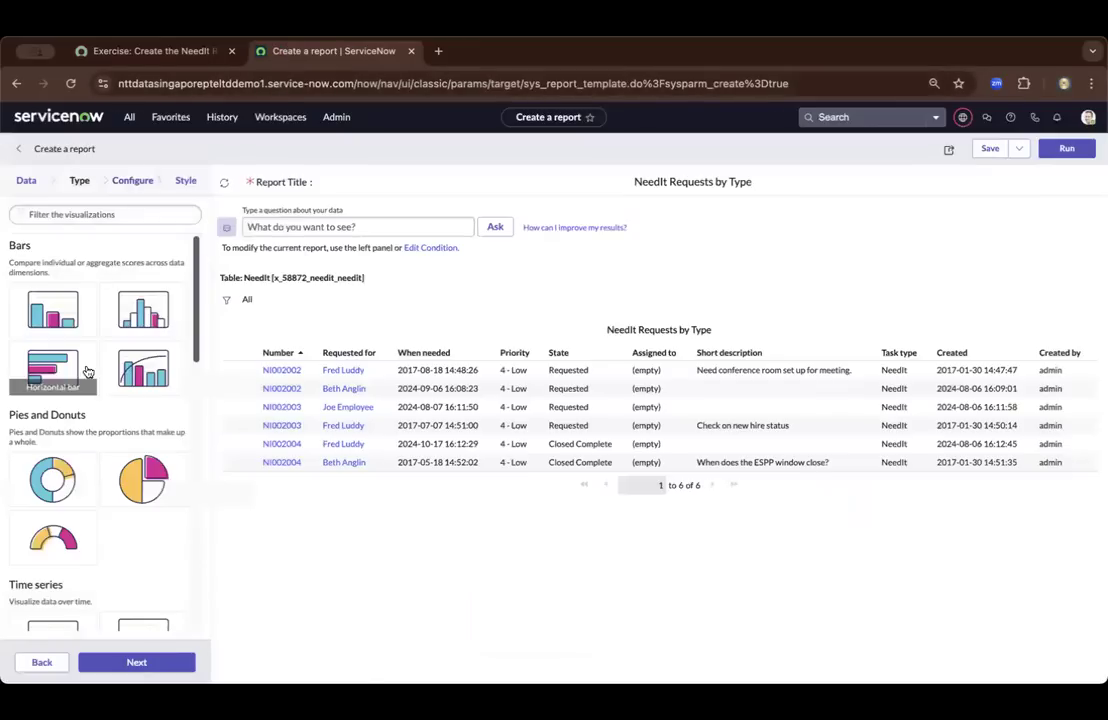
left_click(25, 482)
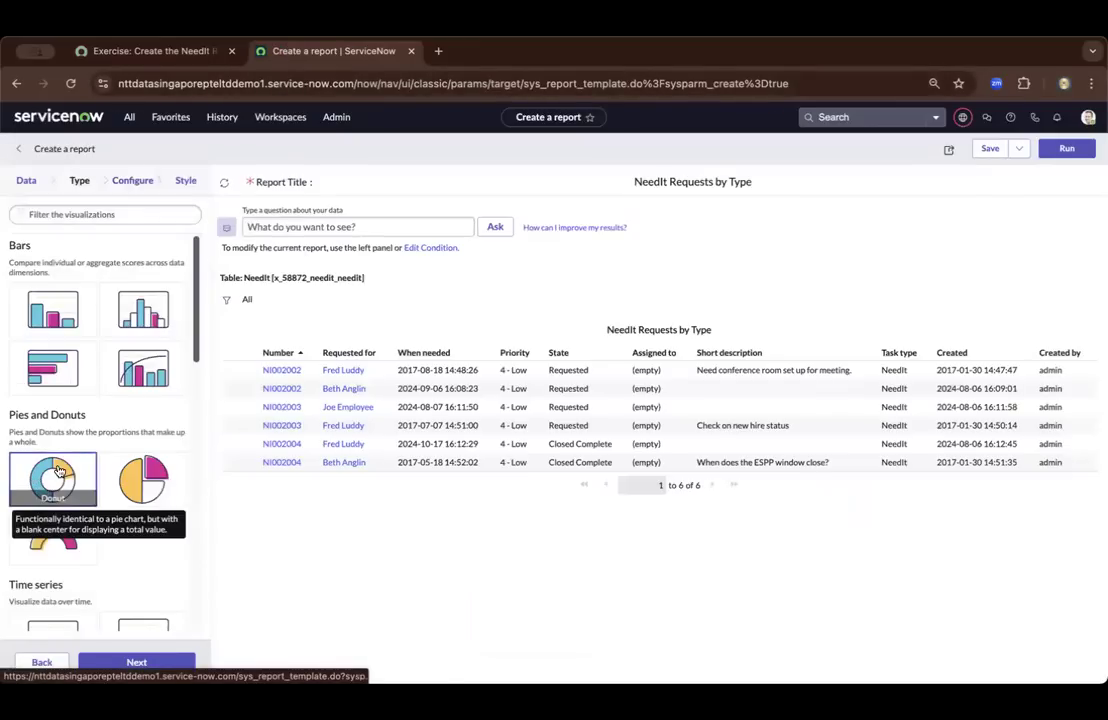
Read the exercise's instructions following the Donut selection and advance the report to its Configure stage
left_click(175, 47)
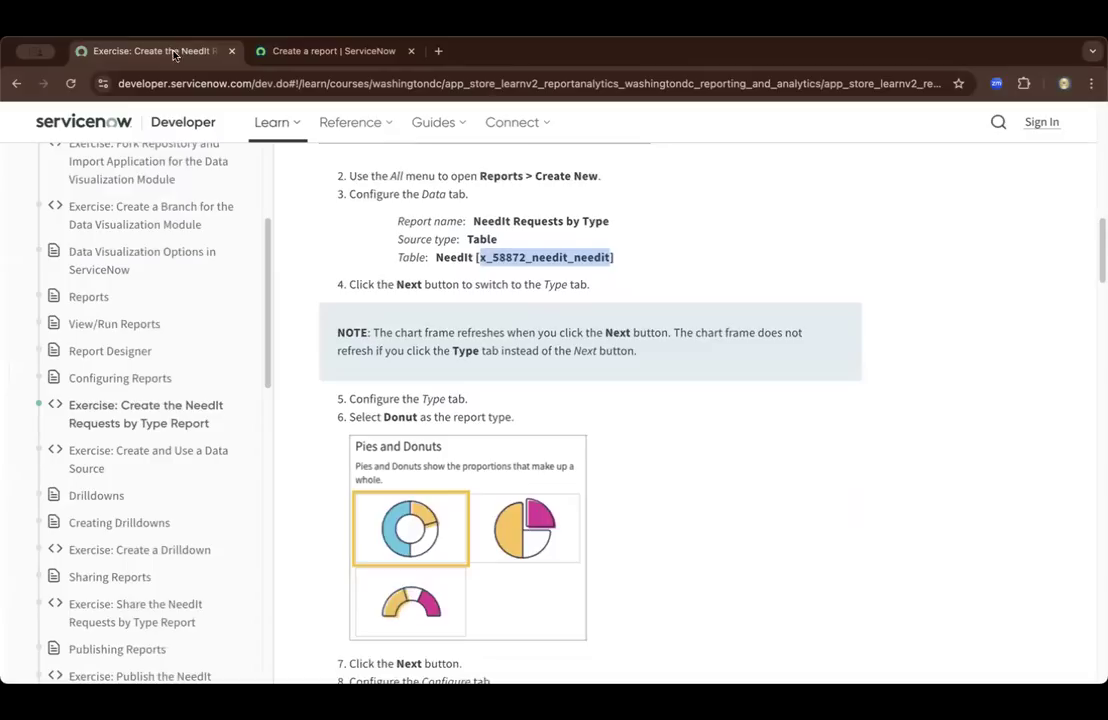
scroll(422, 463, "down", 3)
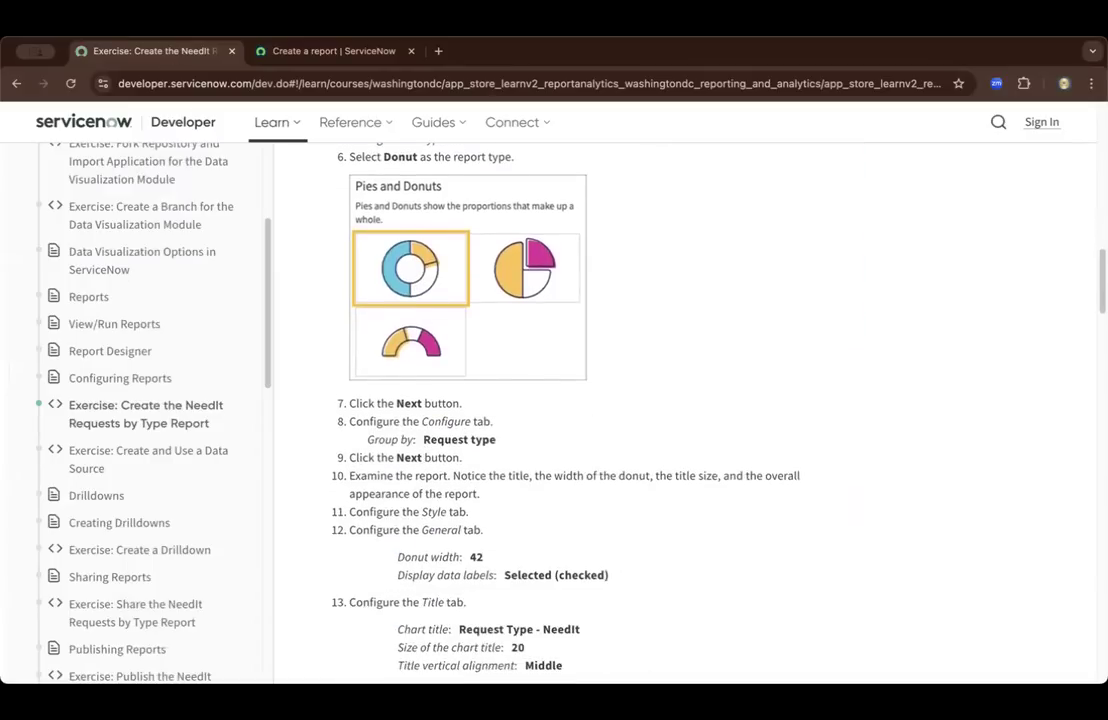
left_click(333, 50)
left_click(140, 662)
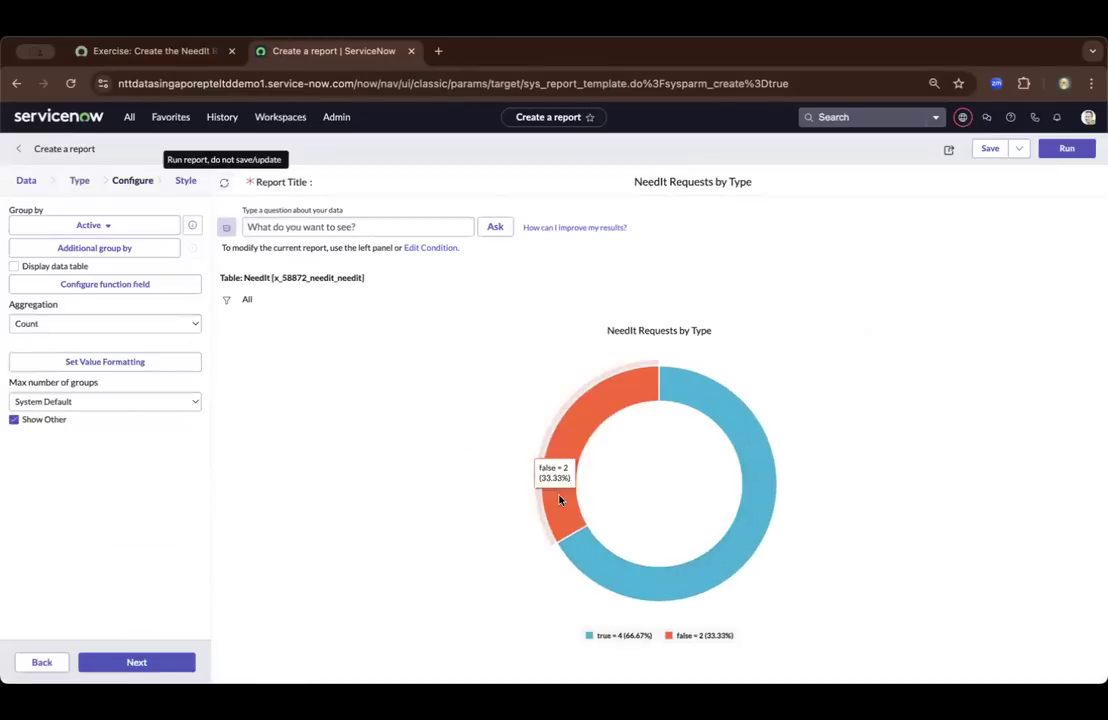
Read the exercise's Configure, Style, Title and Legend instructions, then return to the report being created
left_click(155, 52)
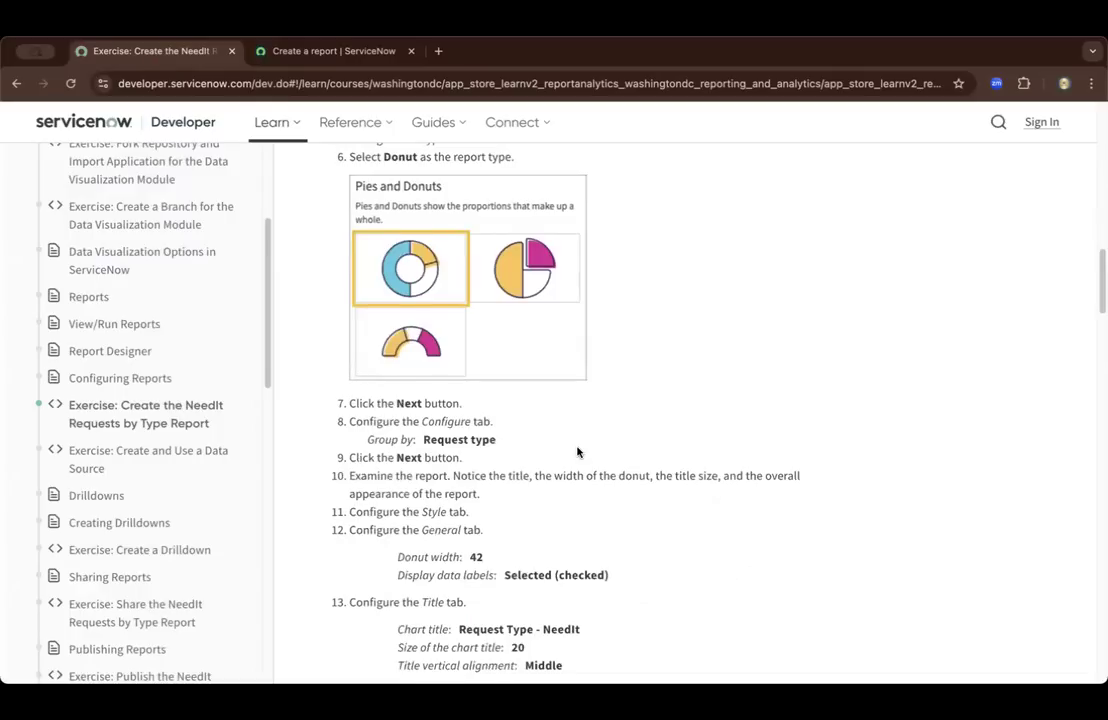
scroll(576, 450, "down", 1)
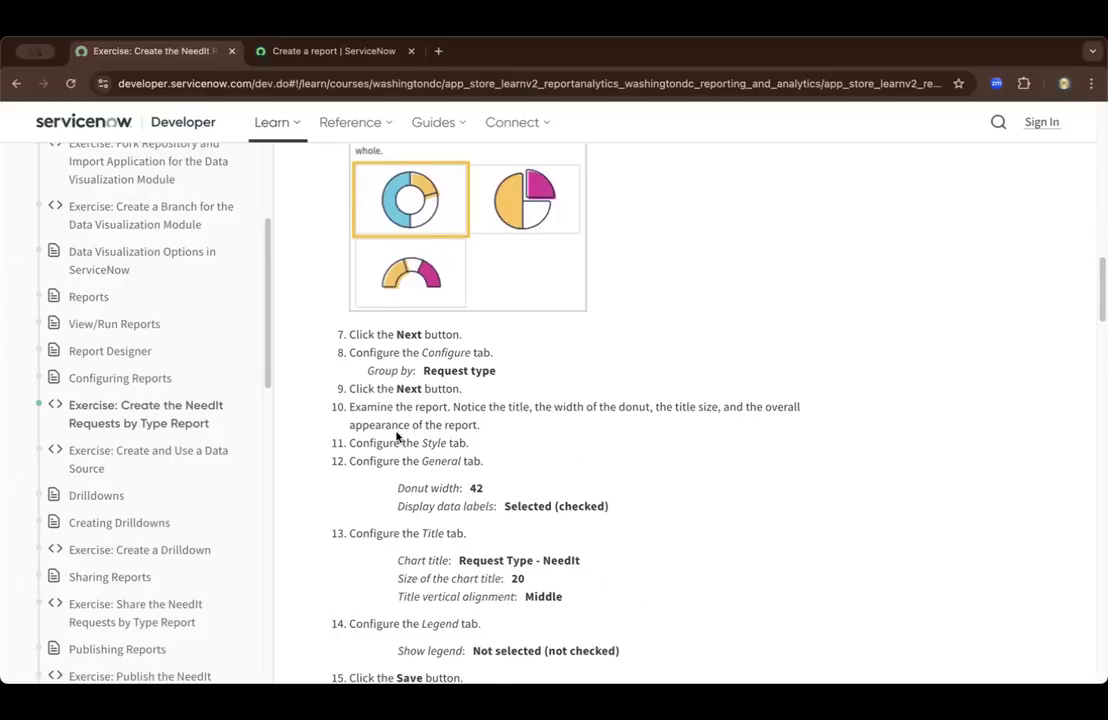
scroll(397, 437, "down", 1)
scroll(397, 437, "down", 1)
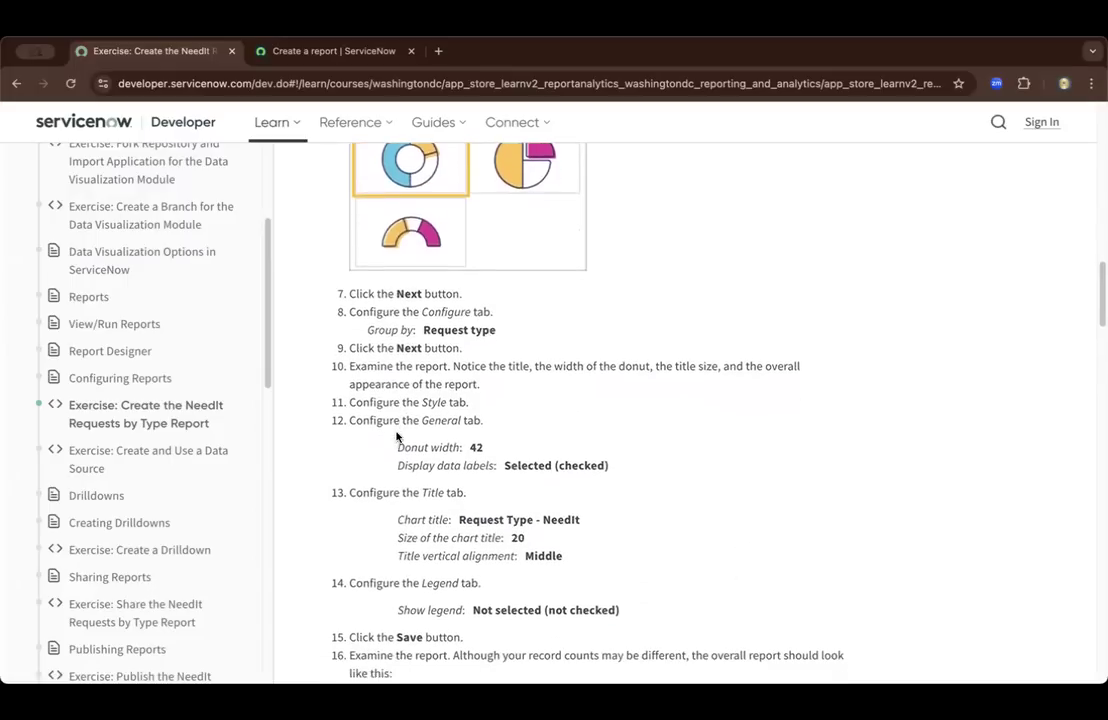
double_click(427, 404)
left_click(371, 423)
left_click(320, 50)
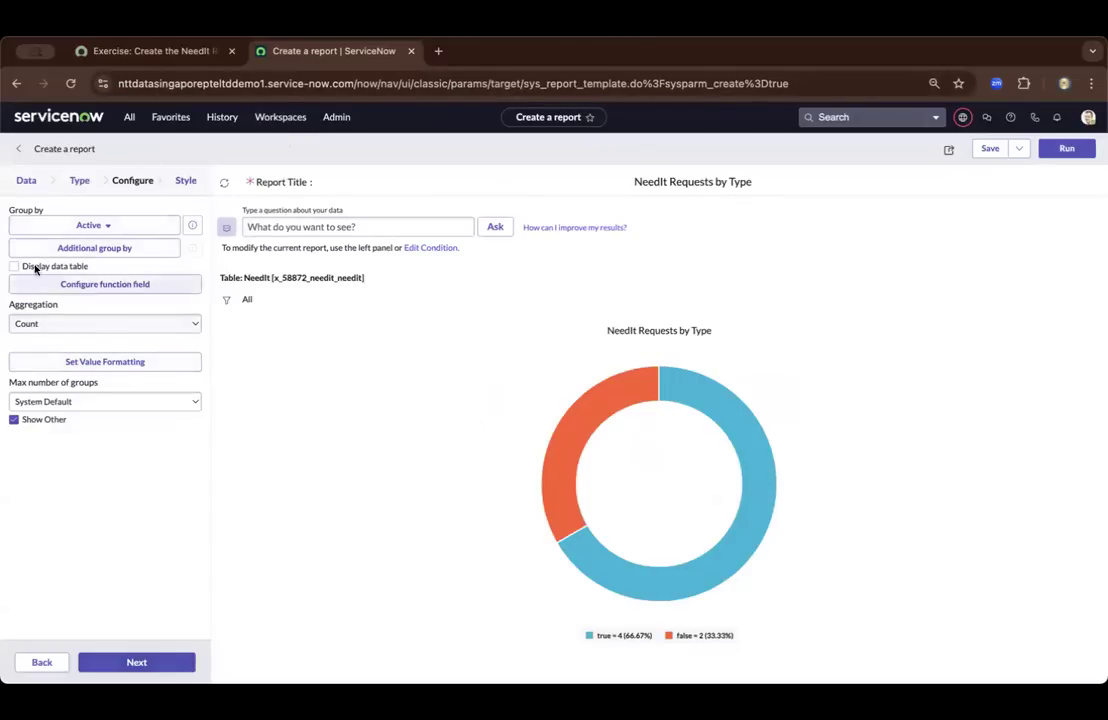
left_click(119, 662)
left_click(155, 51)
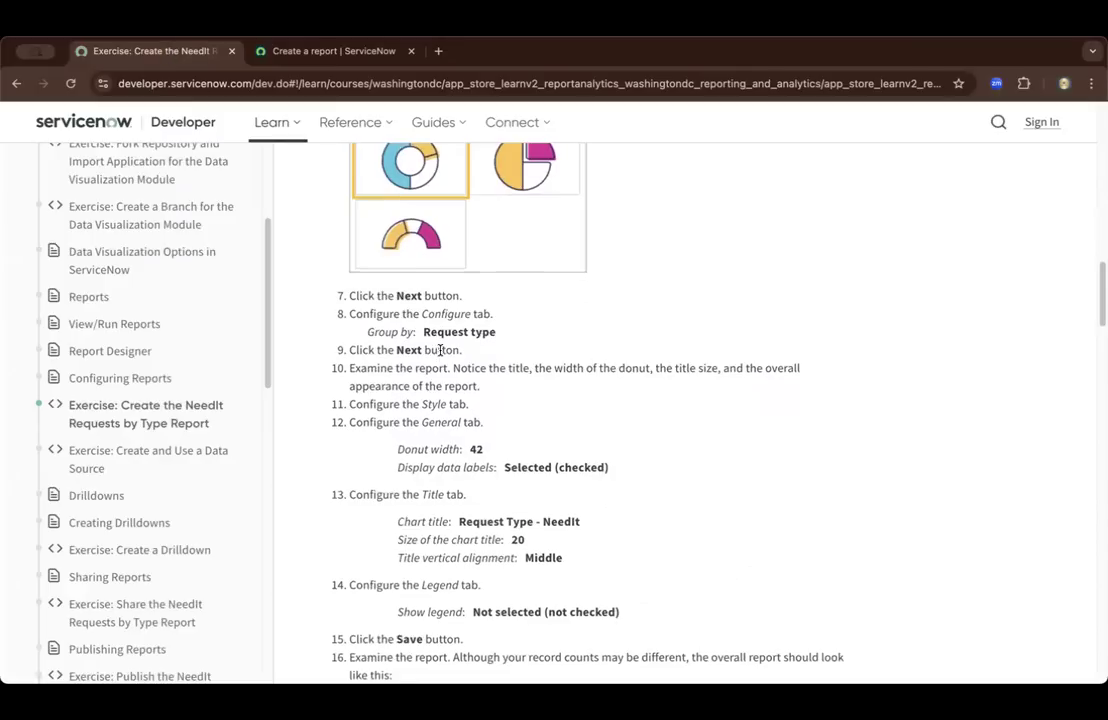
scroll(440, 350, "down", 1)
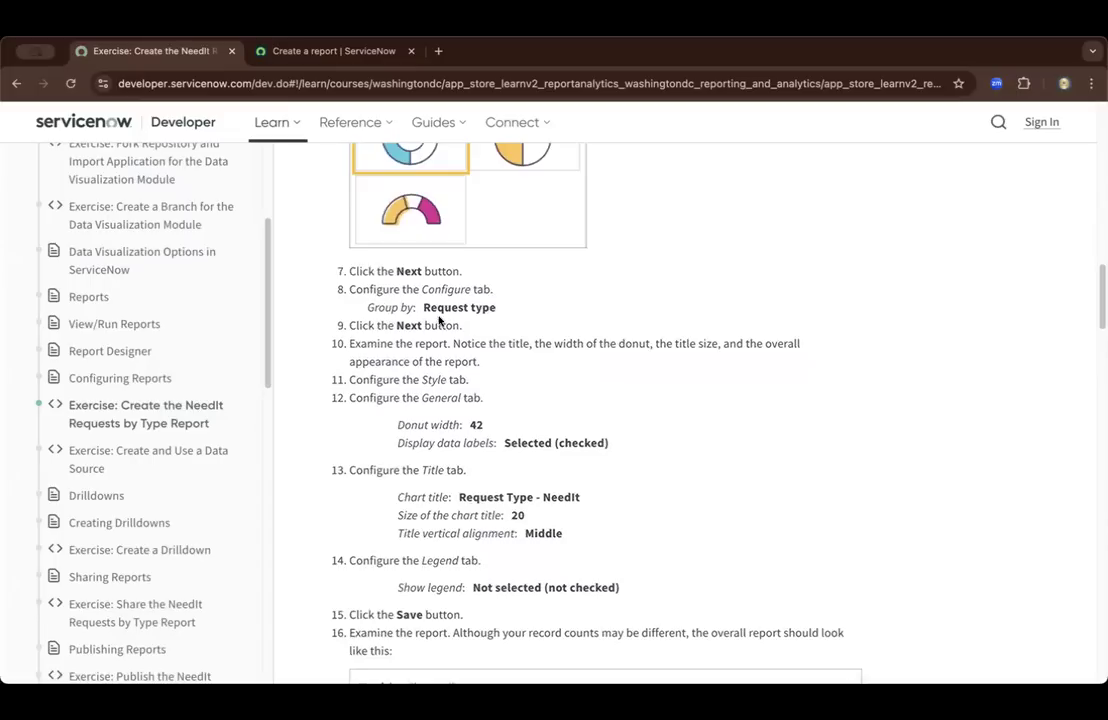
left_click(300, 51)
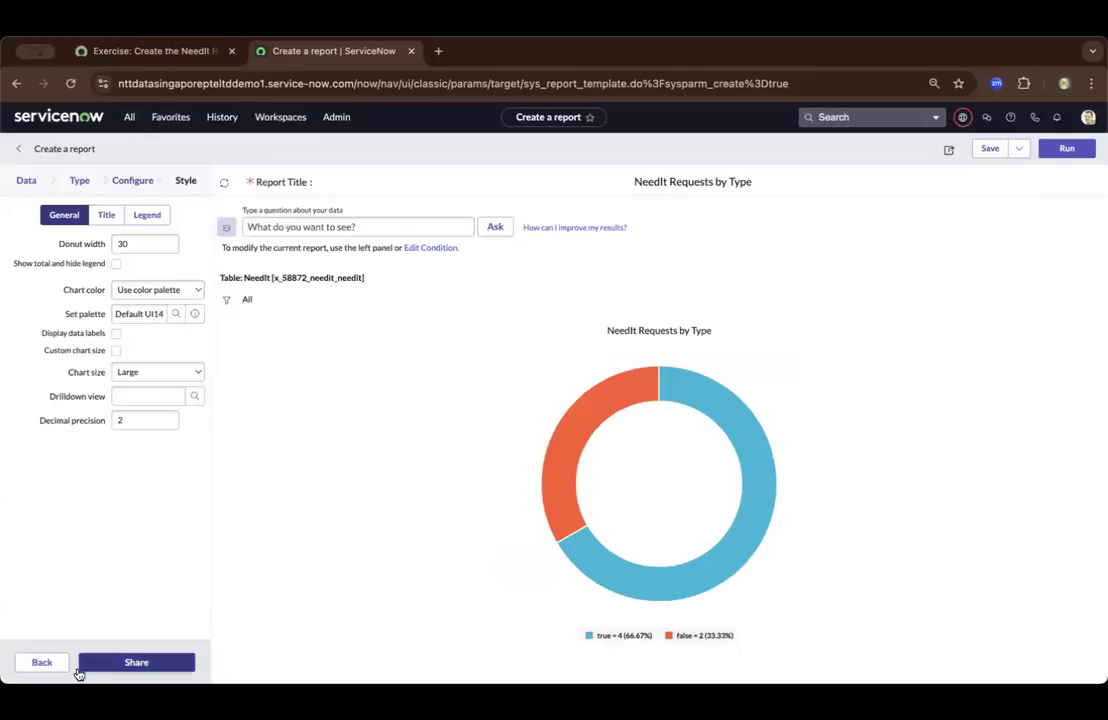
left_click(43, 662)
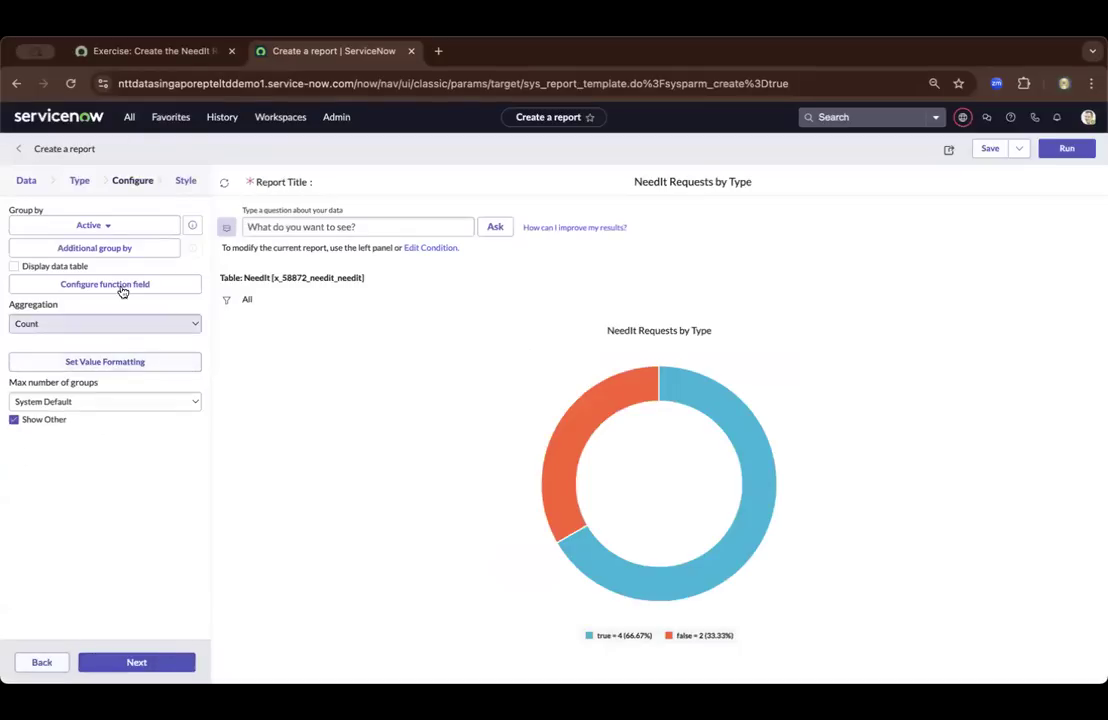
Search the group-by fields for "req" and group the report by Request type
left_click(109, 227)
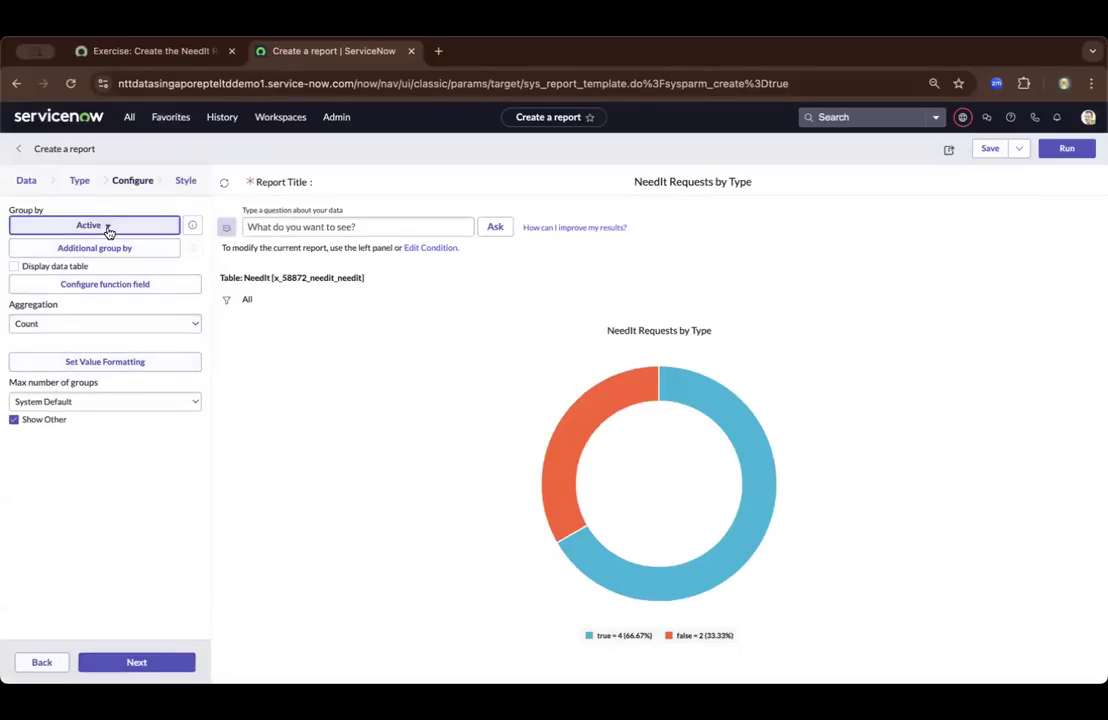
left_click(109, 227)
type("req")
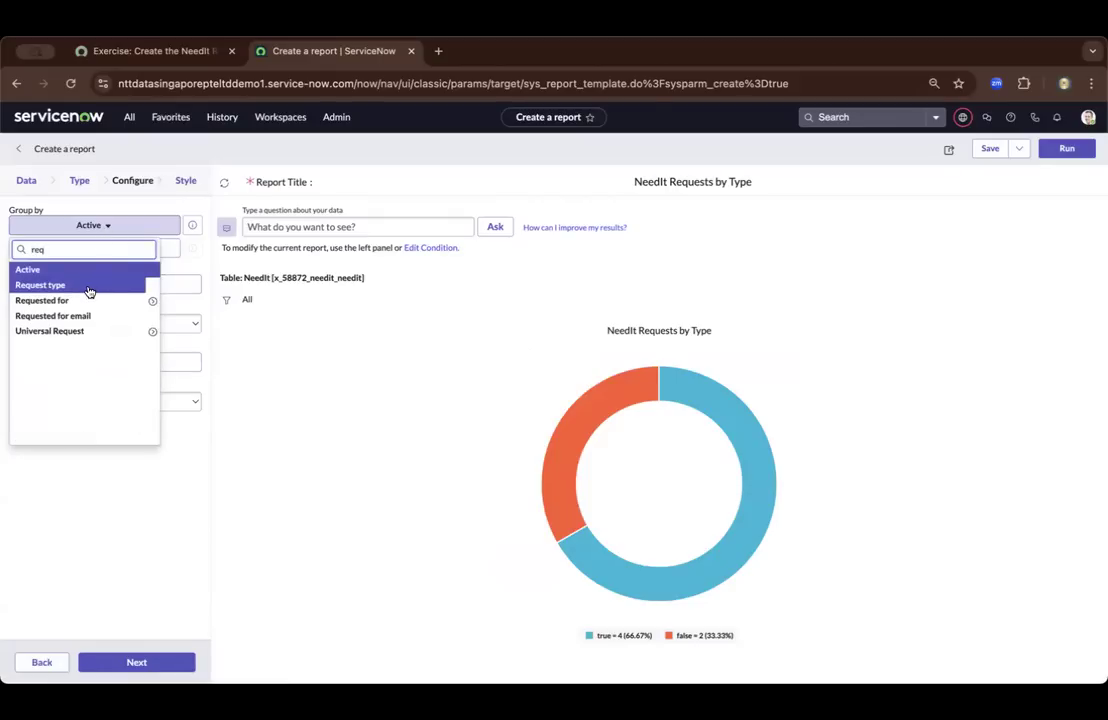
left_click(89, 287)
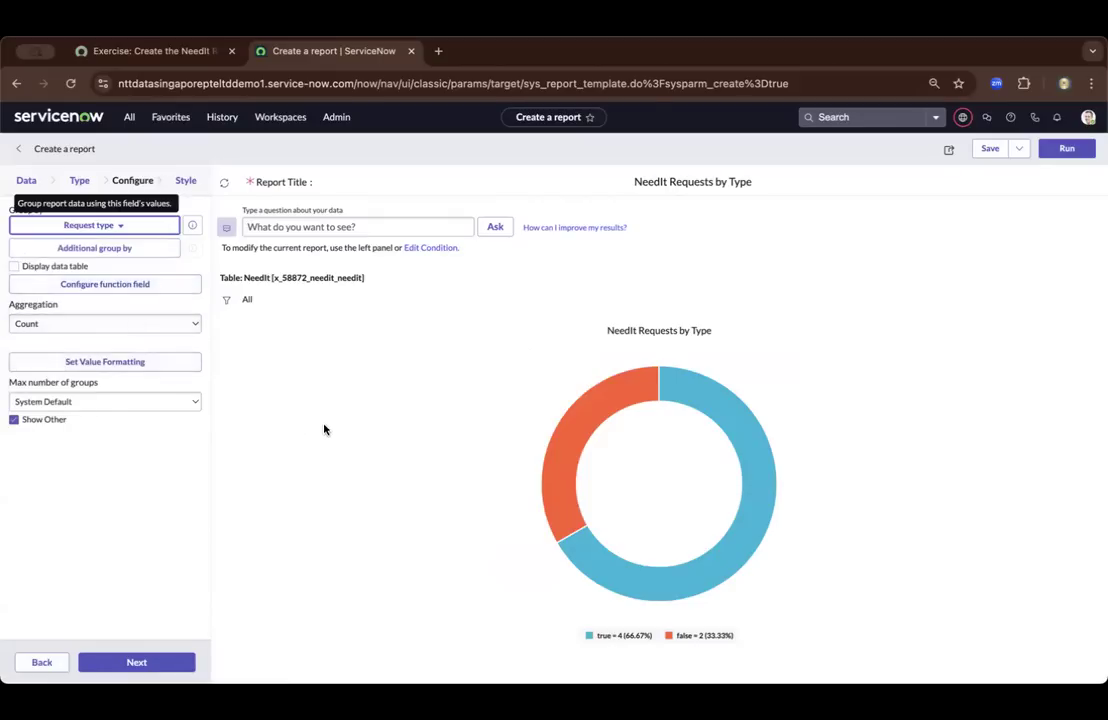
Check the exercise's next instruction, advance the report to its Style stage and inspect the regrouped donut
left_click(150, 50)
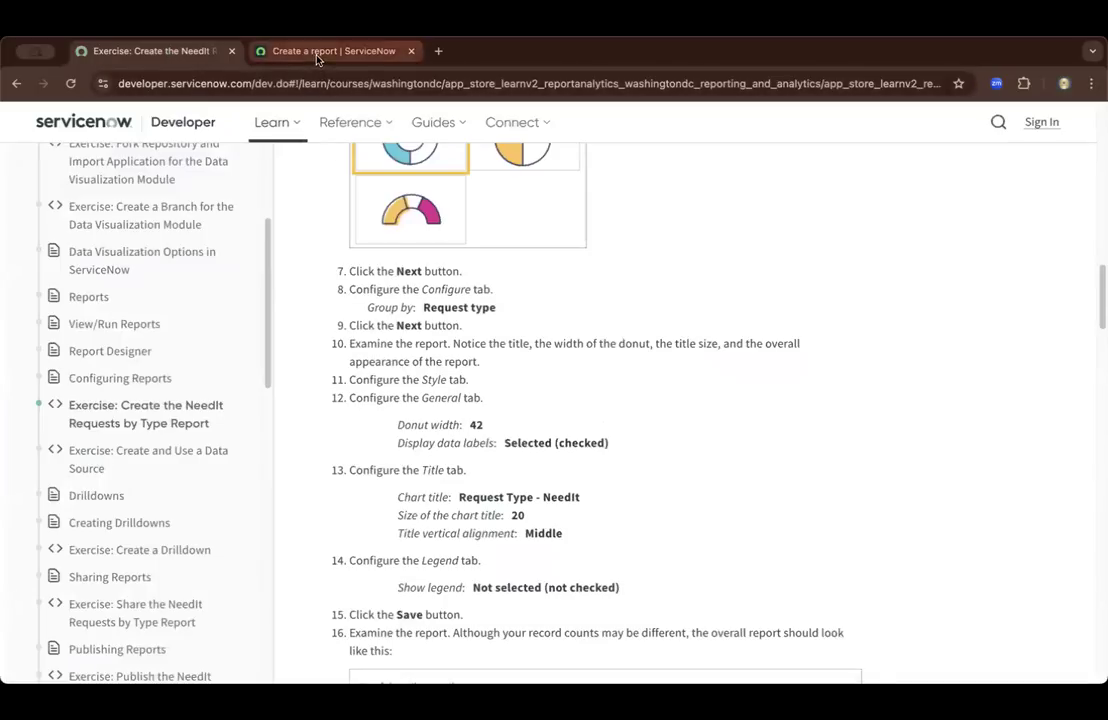
left_click(274, 47)
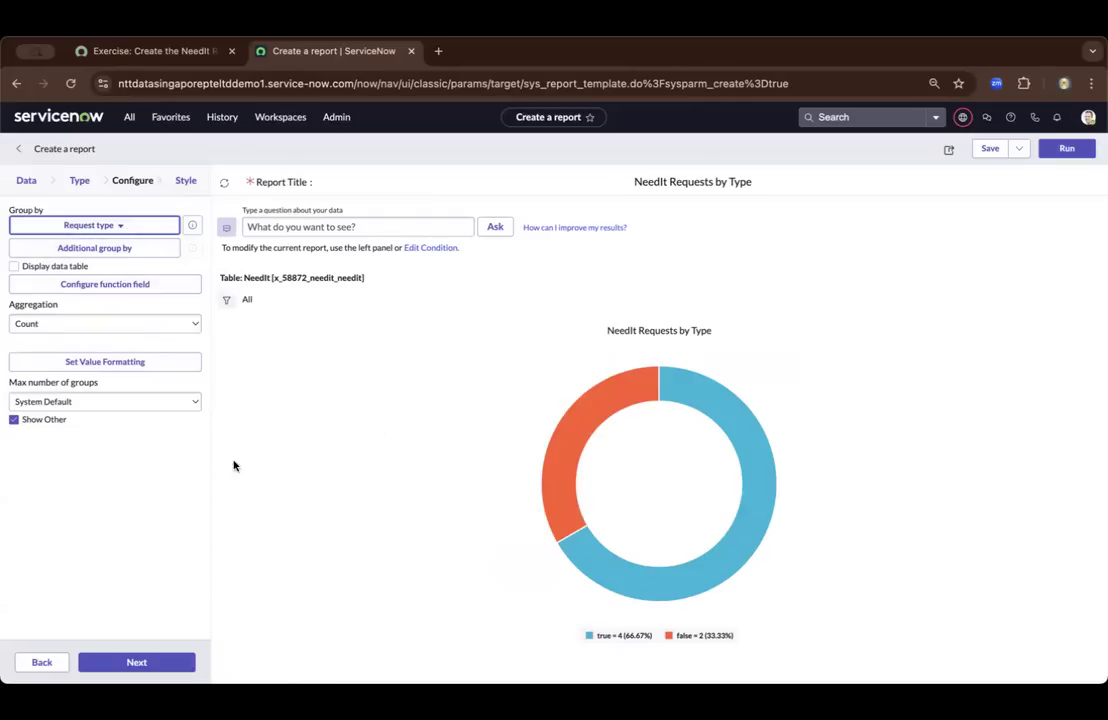
left_click(138, 663)
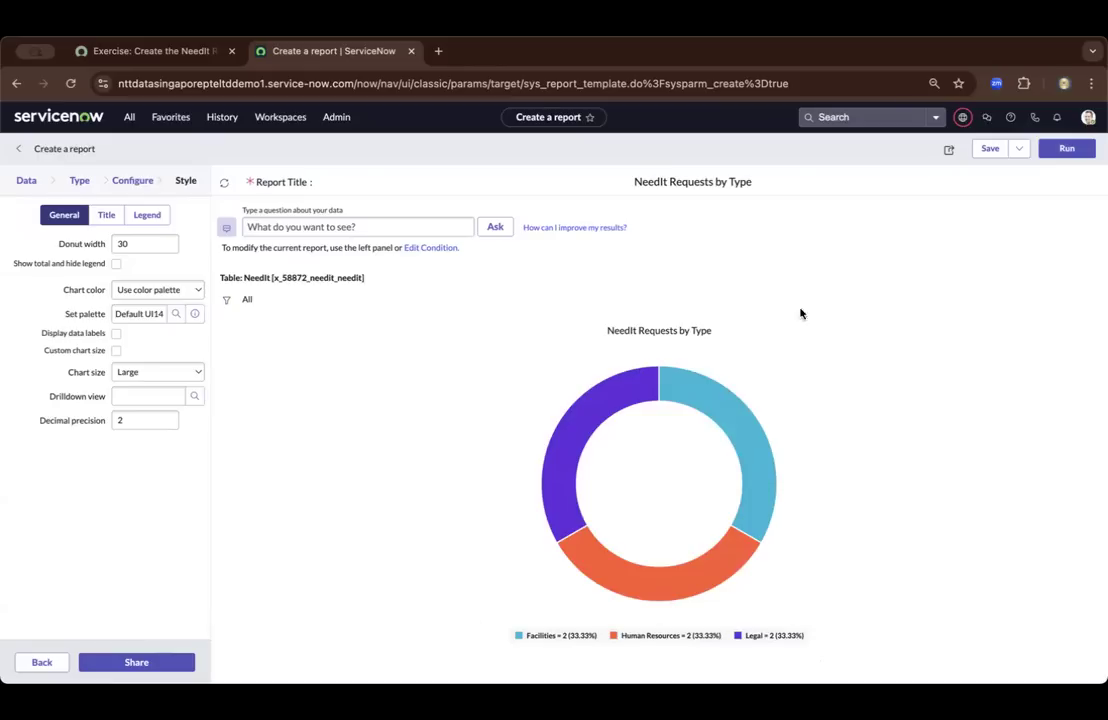
mouse_move(690, 385)
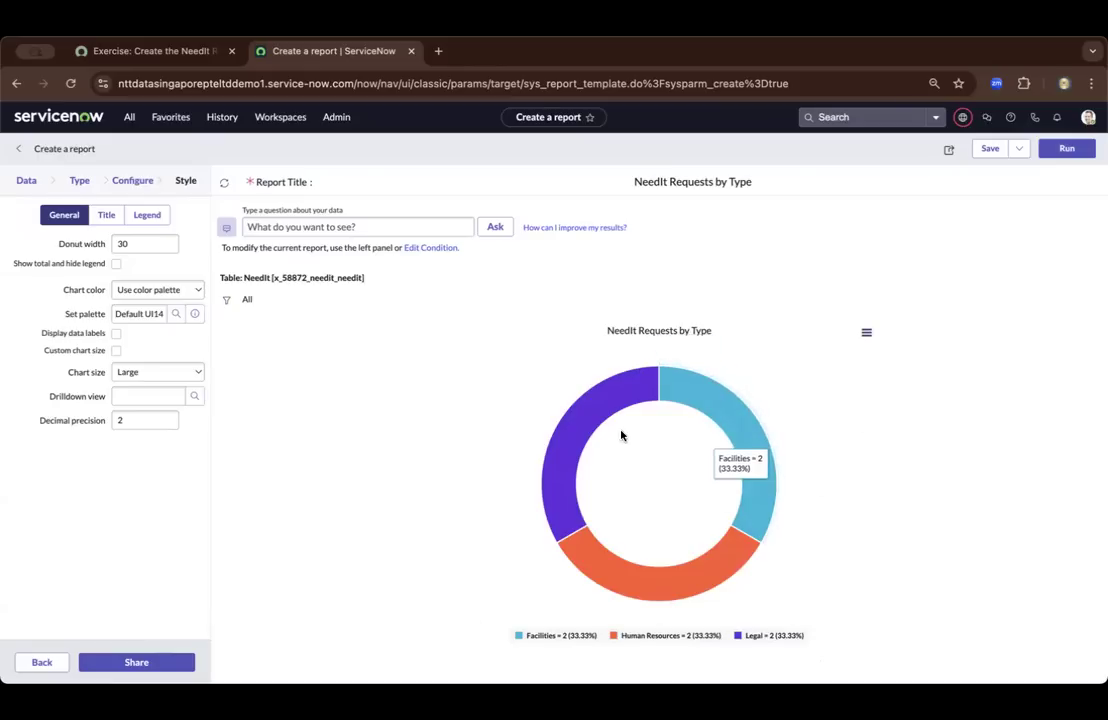
Reread the exercise's instruction on examining the report and look through the report's General, Title and Legend style settings
left_click(143, 47)
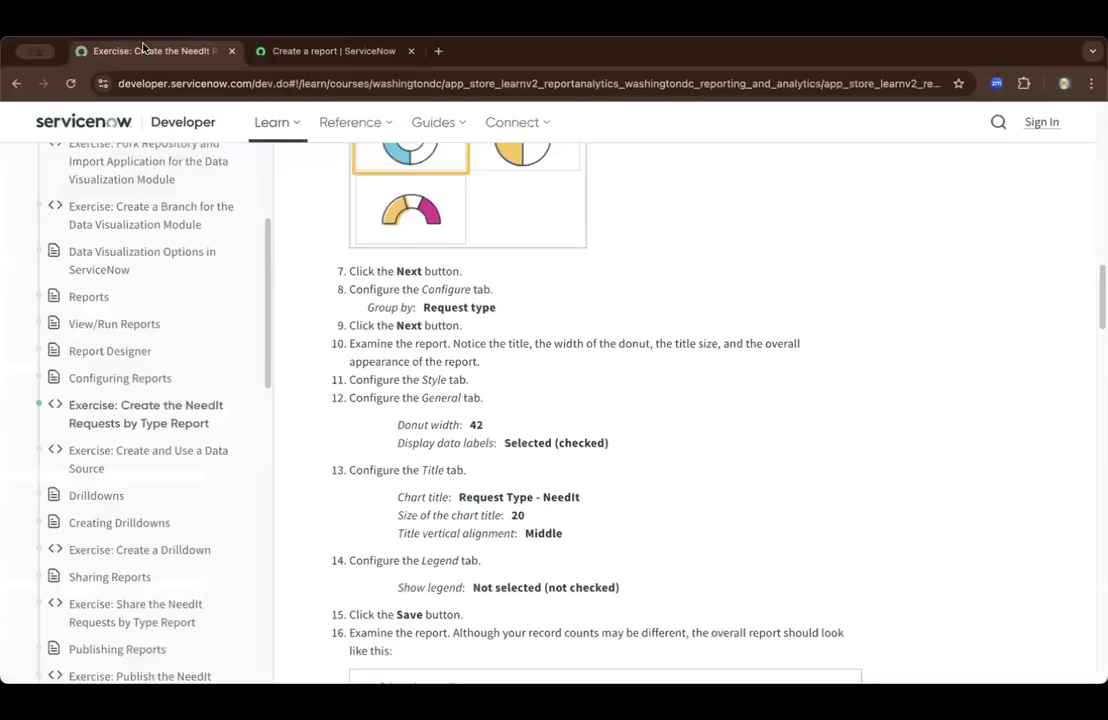
double_click(409, 328)
double_click(590, 344)
left_click(285, 52)
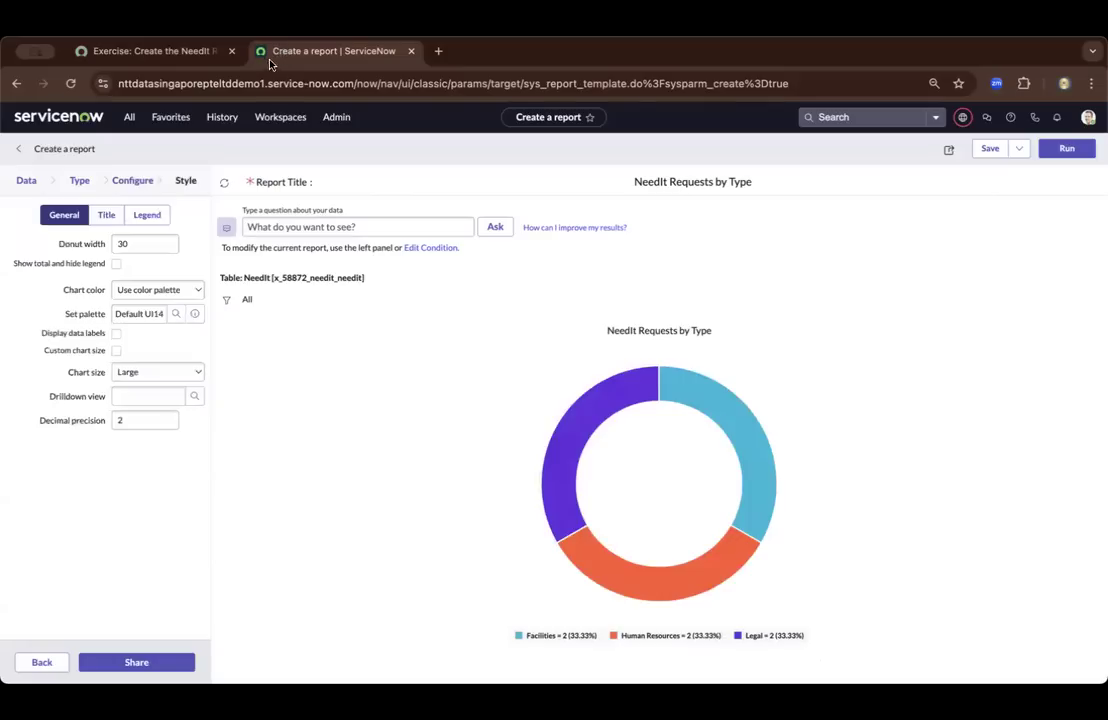
left_click(112, 215)
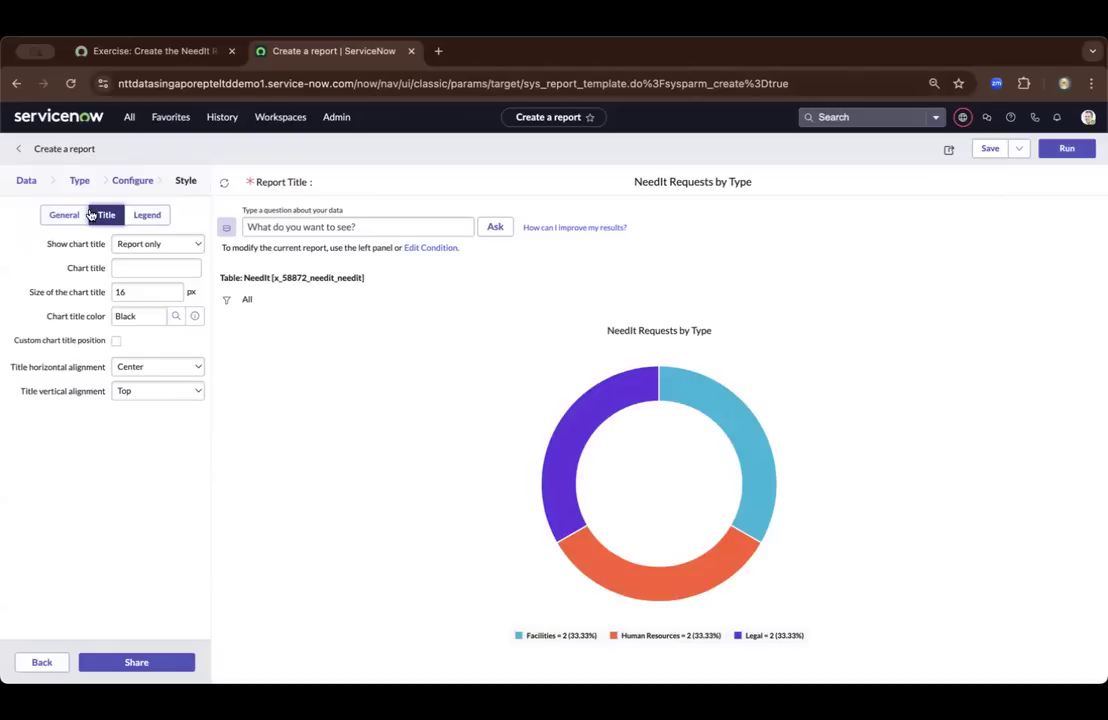
left_click(66, 215)
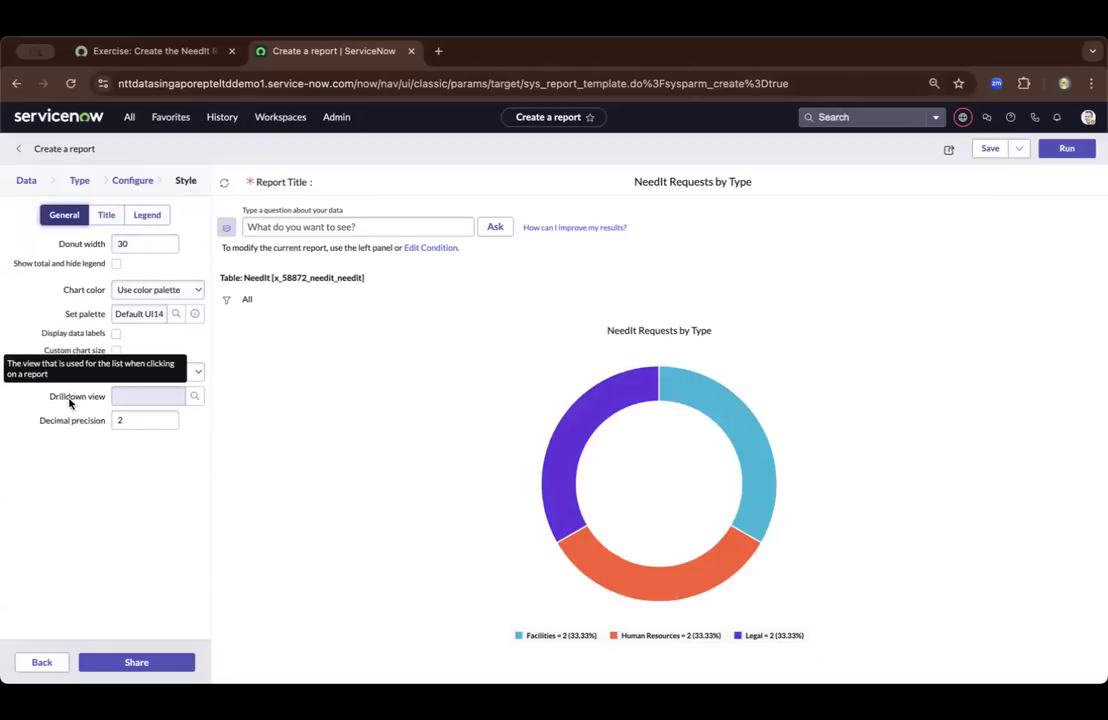
left_click(146, 218)
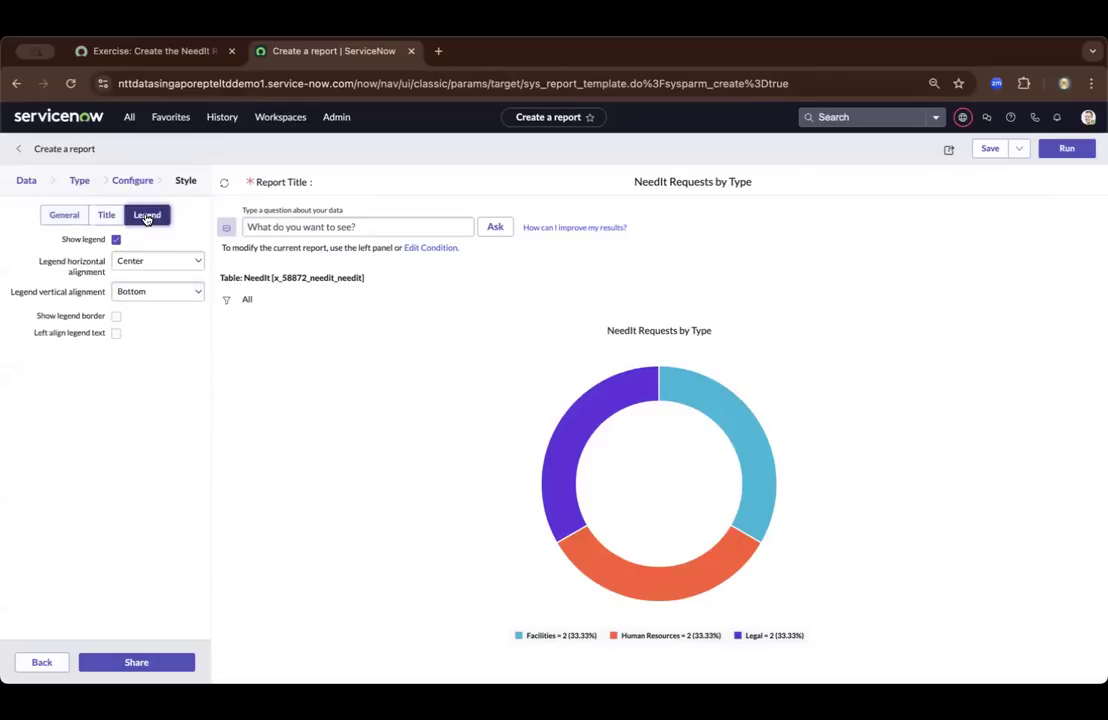
left_click(105, 215)
left_click(71, 220)
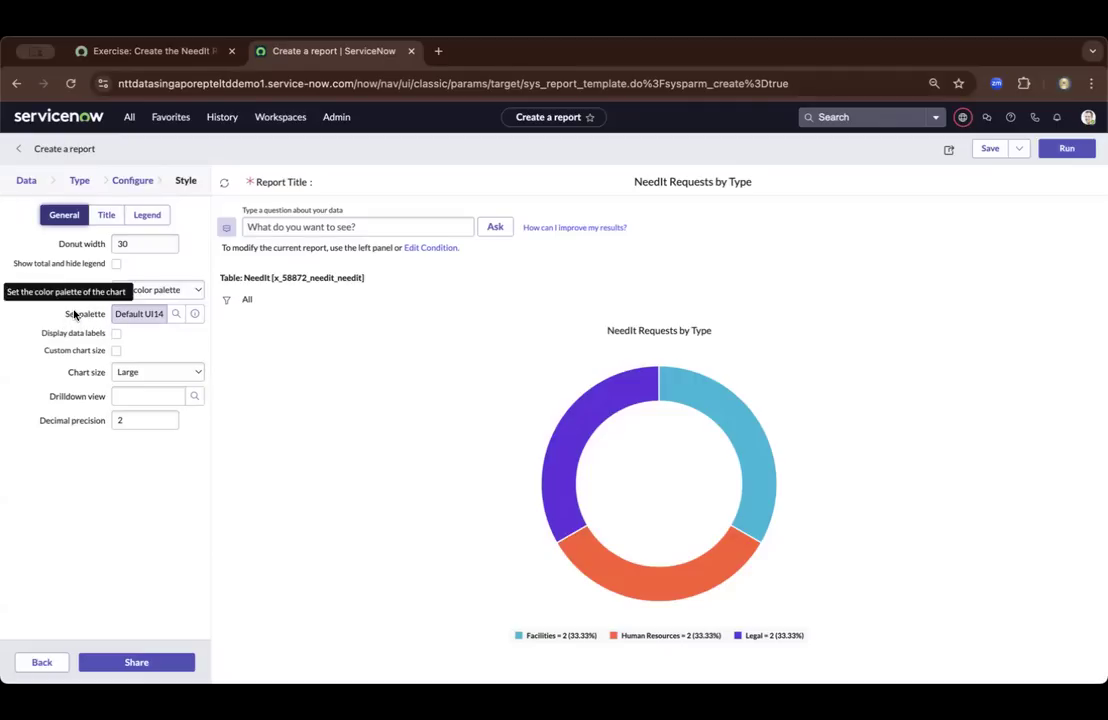
Find "width" on the report page, check the required value in the exercise and set the donut width to 42
key("super+f")
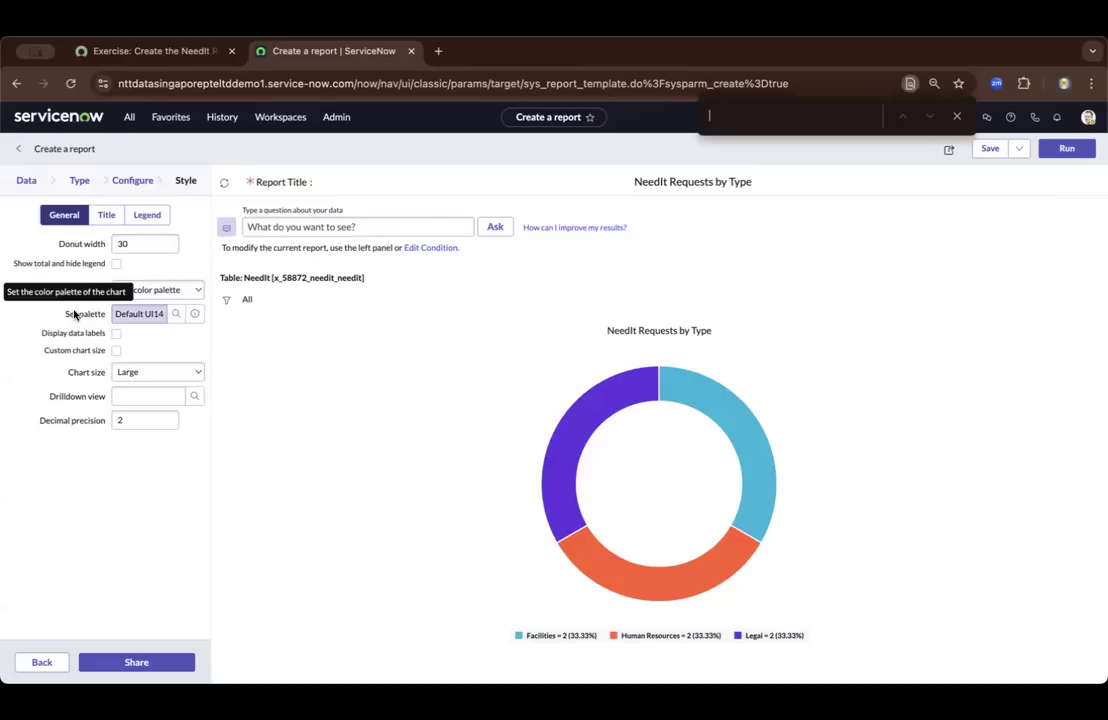
type("width")
left_click(147, 56)
double_click(476, 425)
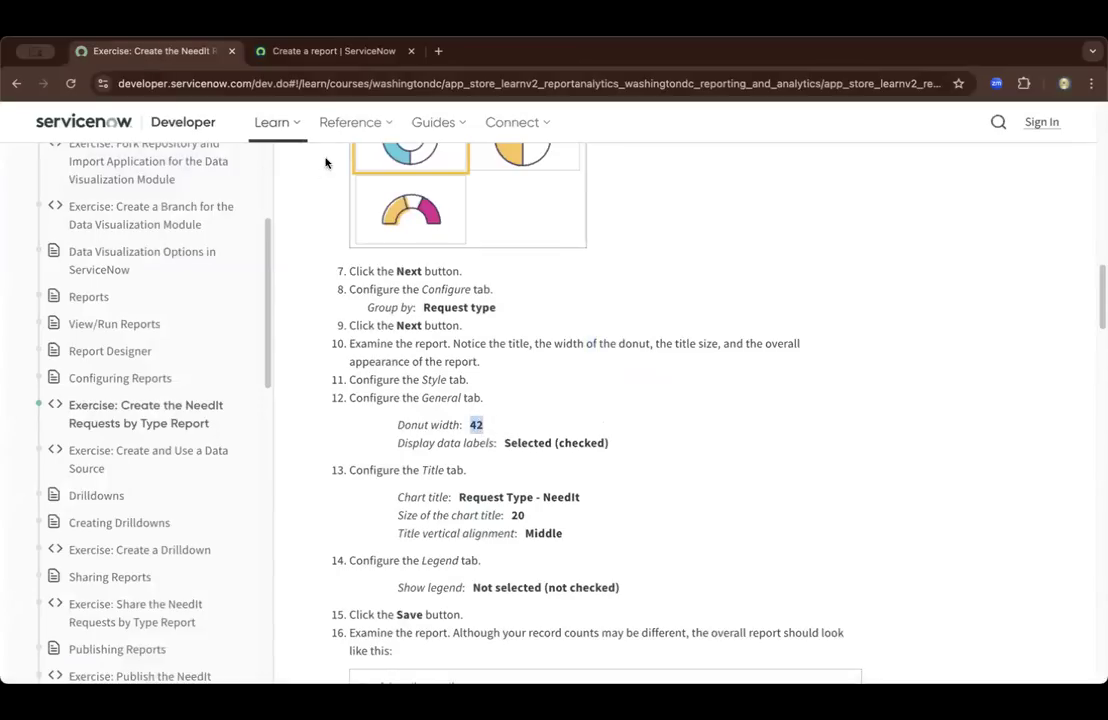
left_click(271, 51)
left_click(124, 245)
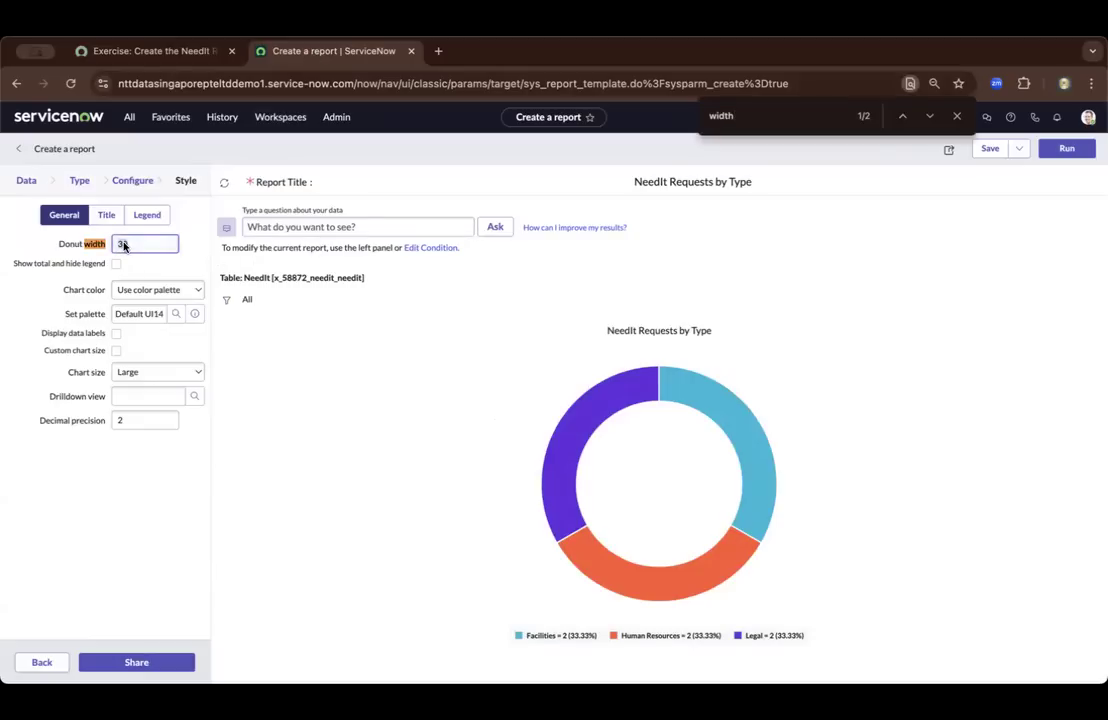
type("42")
key("Tab")
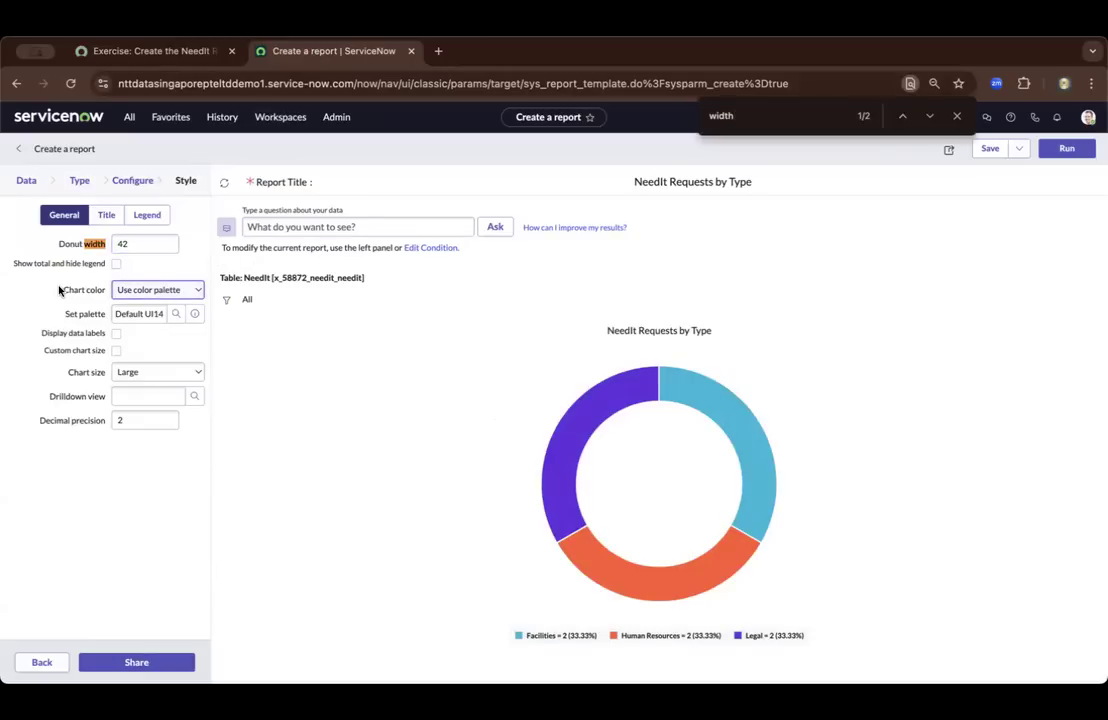
Check the exercise's data label requirement and enable Display data labels for the report
left_click(162, 51)
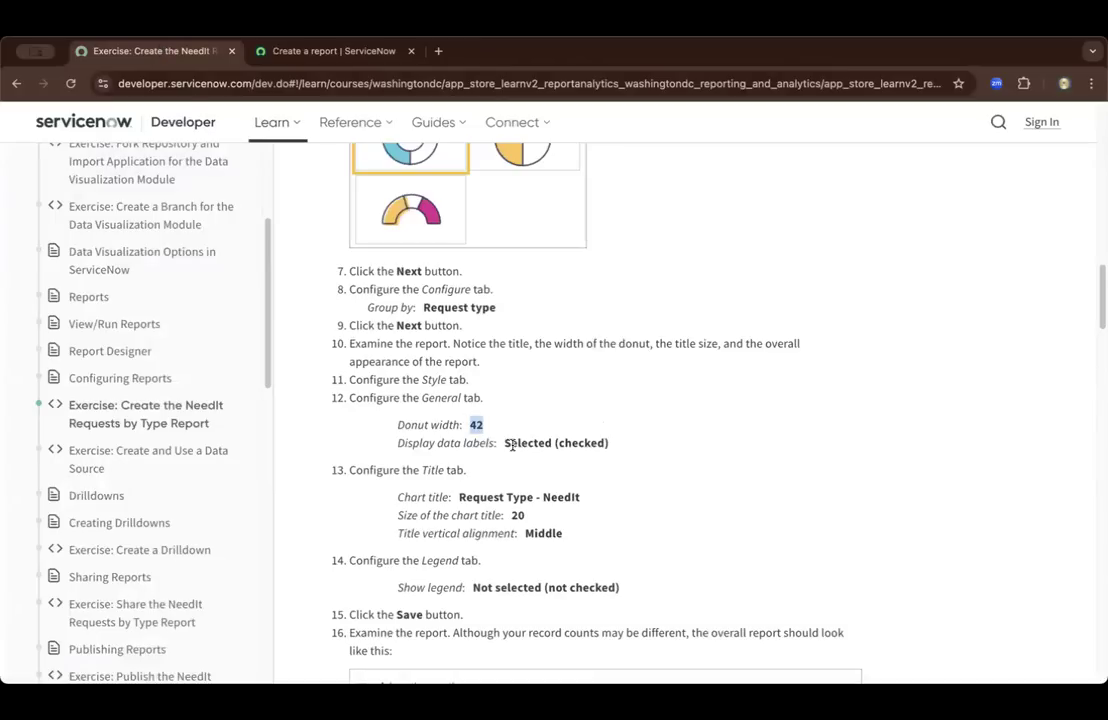
left_click(273, 52)
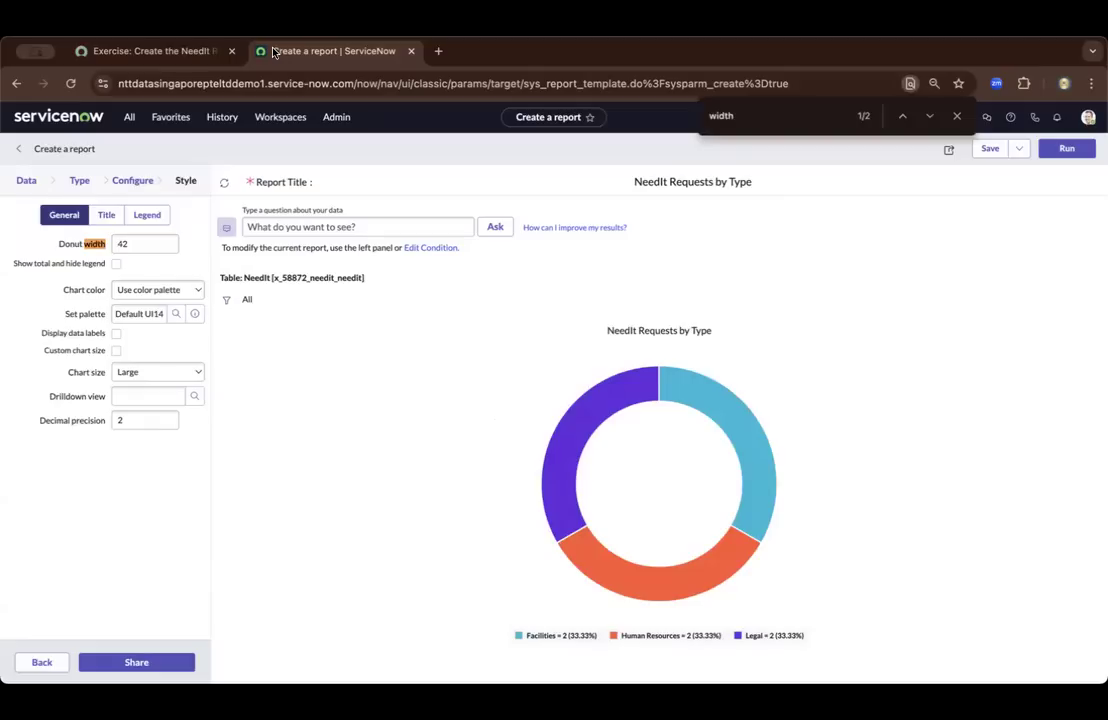
key("Tab")
key("Tab")
left_click(115, 335)
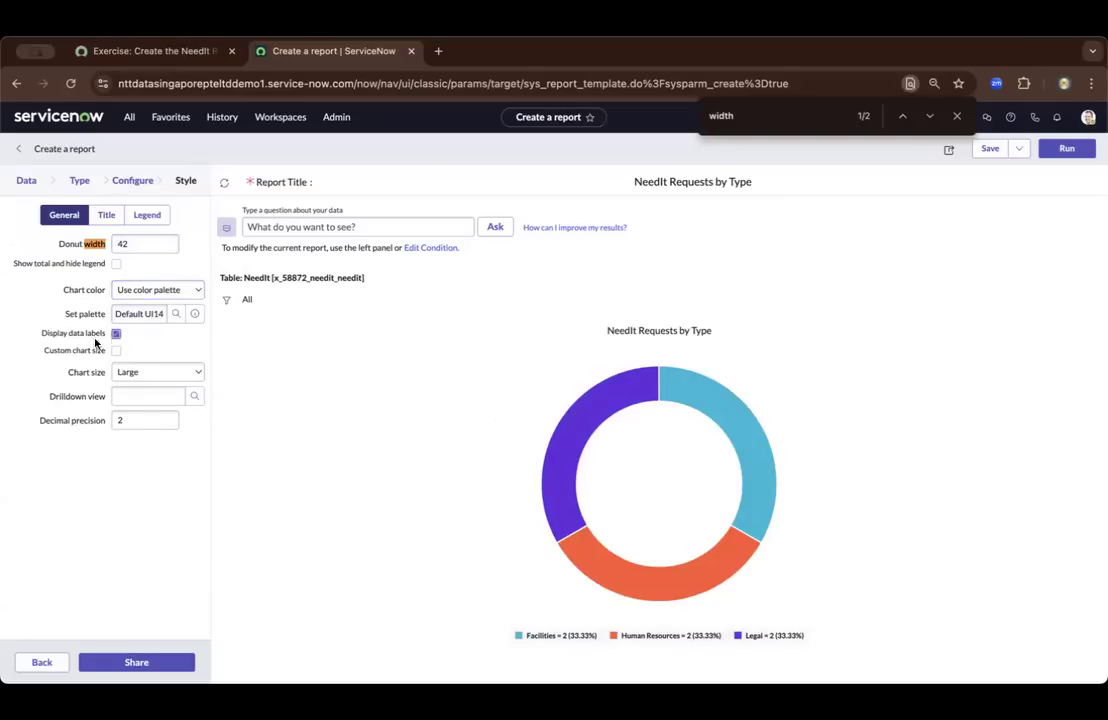
Check the exercise's Title settings and set the report's chart title to "Request Type - NeedIt"
left_click(130, 54)
scroll(519, 470, "down", 1)
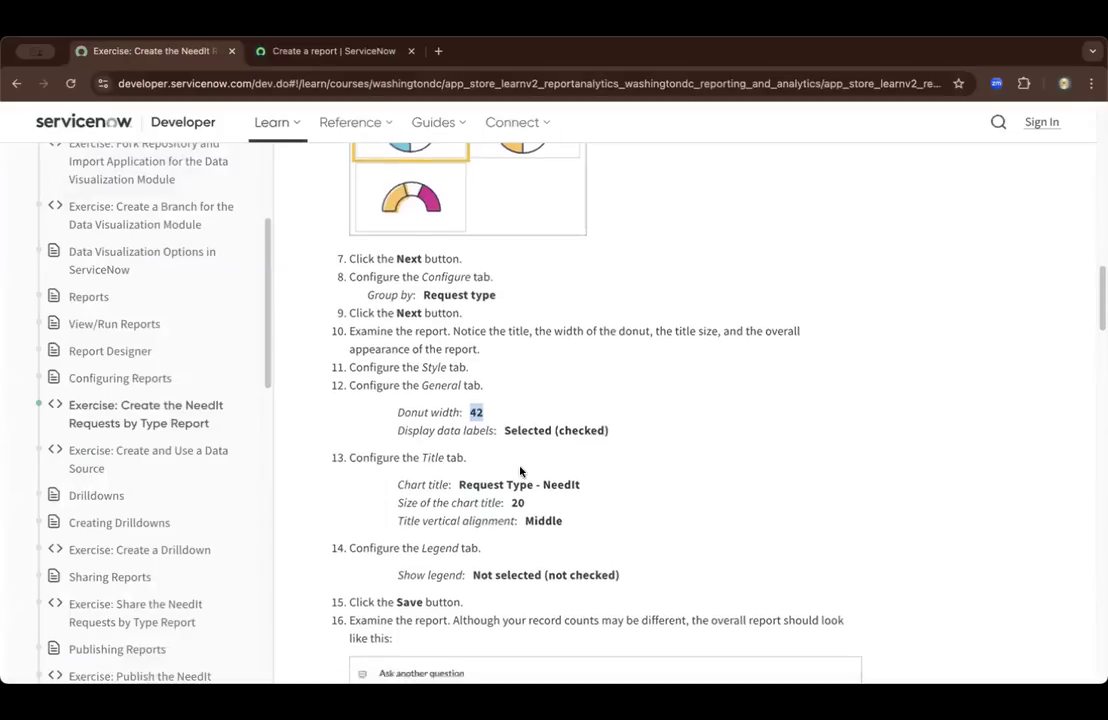
scroll(519, 470, "down", 1)
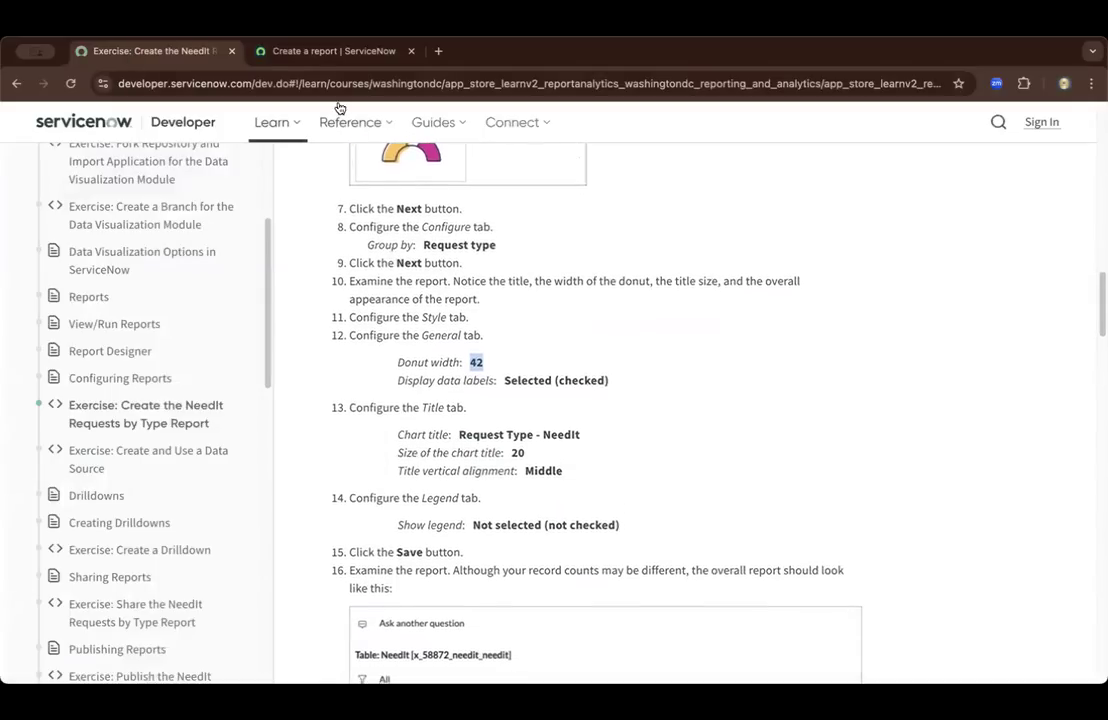
left_click(325, 52)
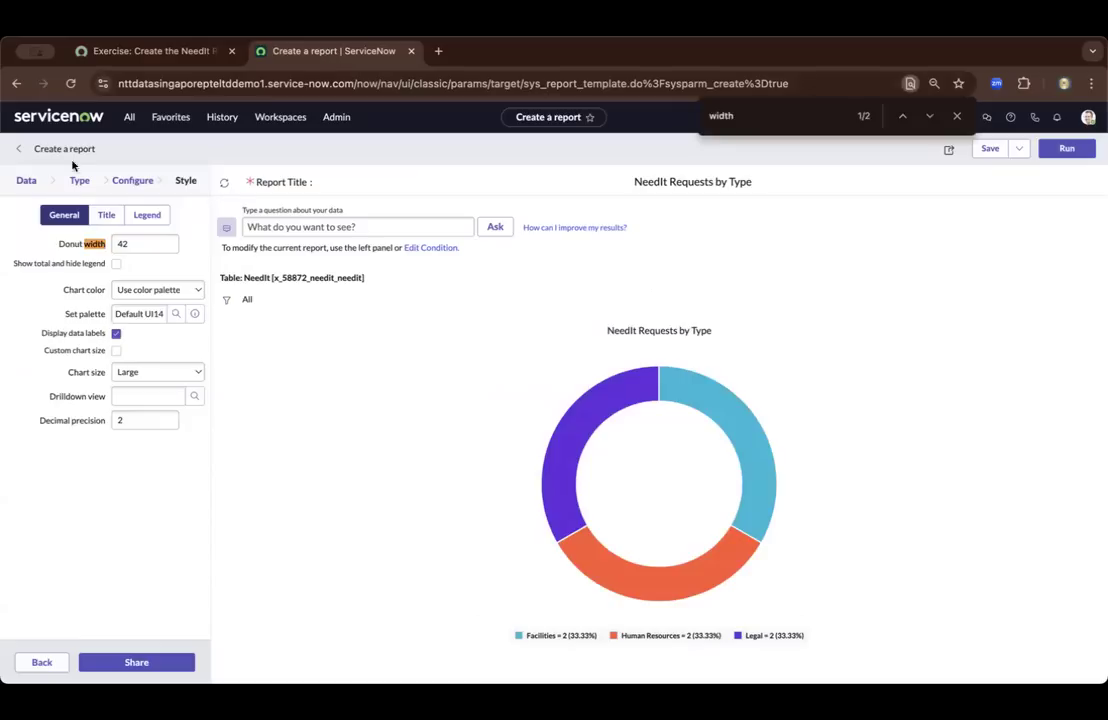
left_click(108, 216)
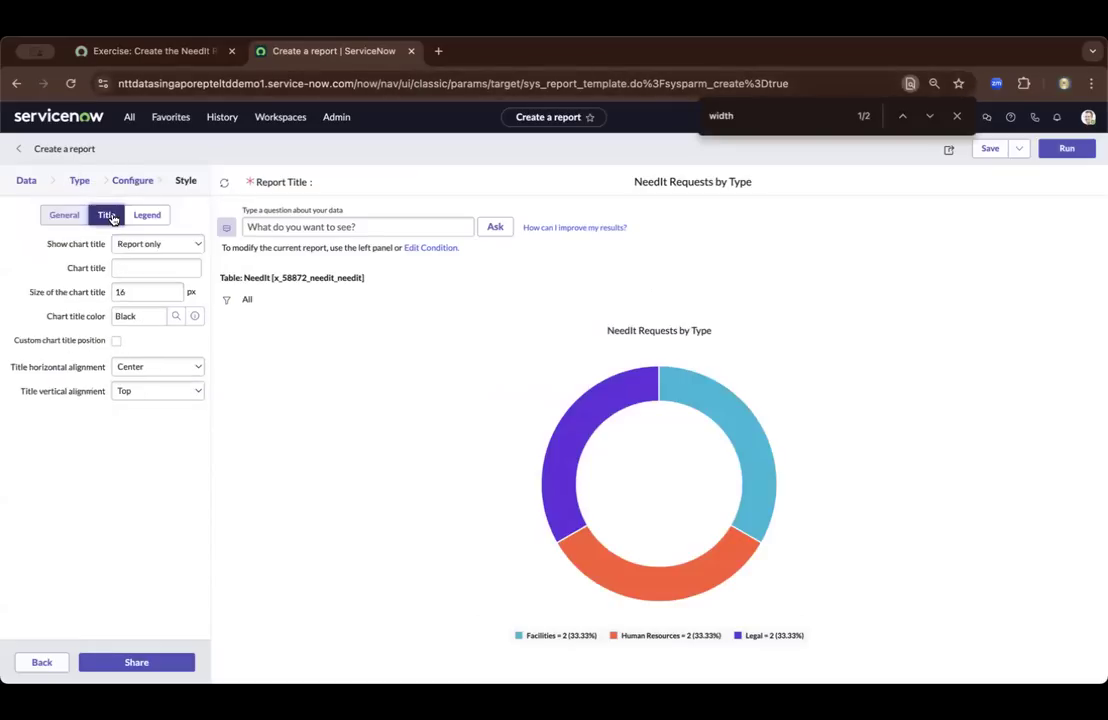
left_click(157, 58)
left_click_drag(584, 435, 459, 434)
key("ctrl+c")
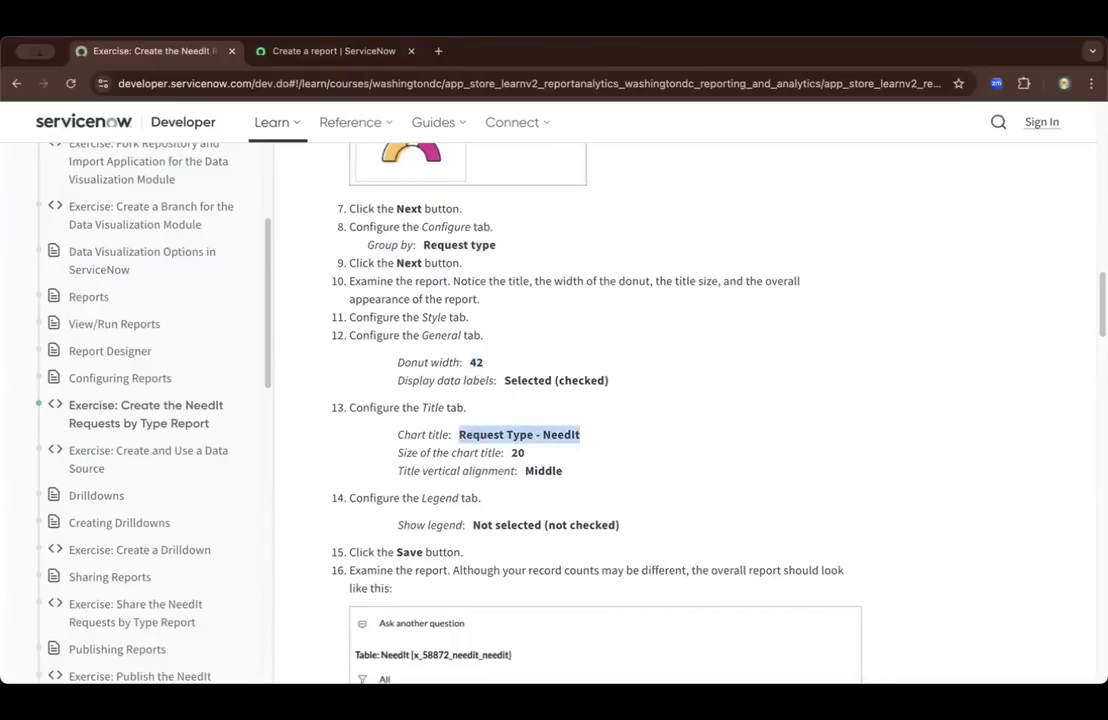
left_click(325, 50)
left_click(152, 268)
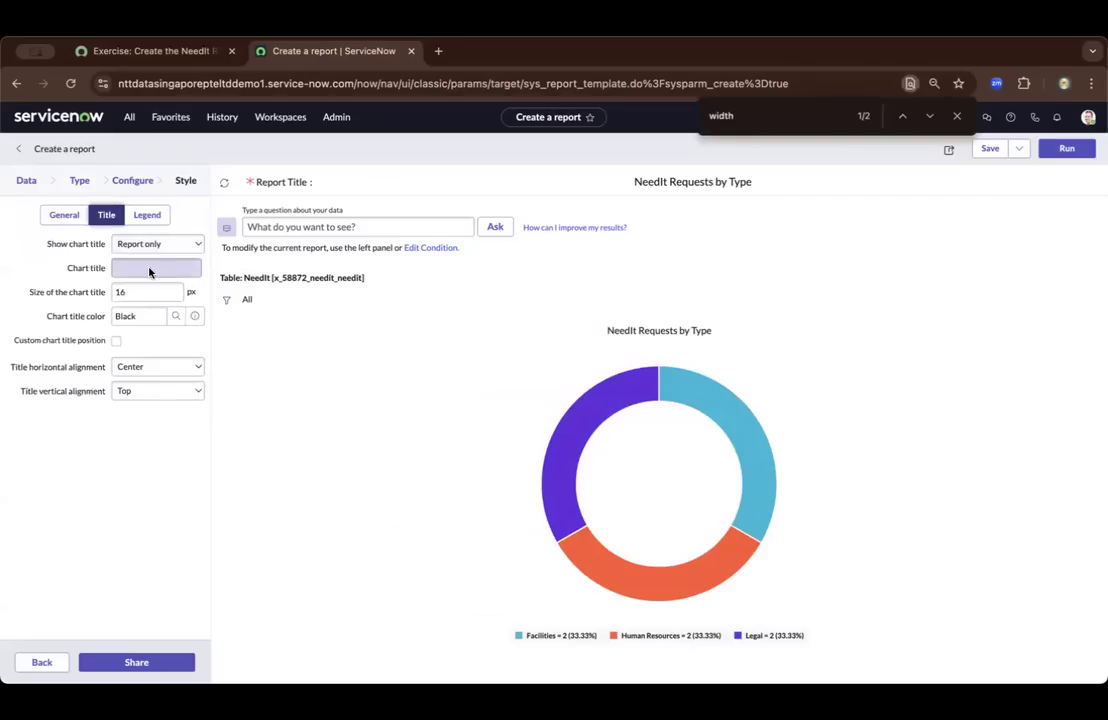
key("ctrl+v")
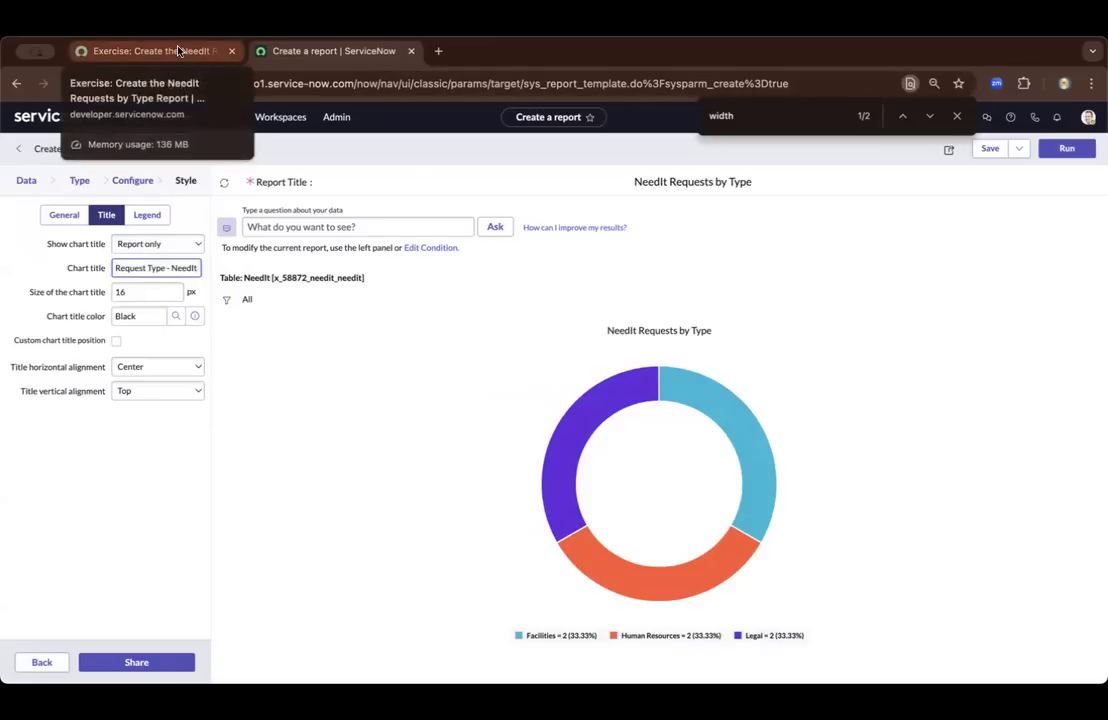
left_click(427, 158)
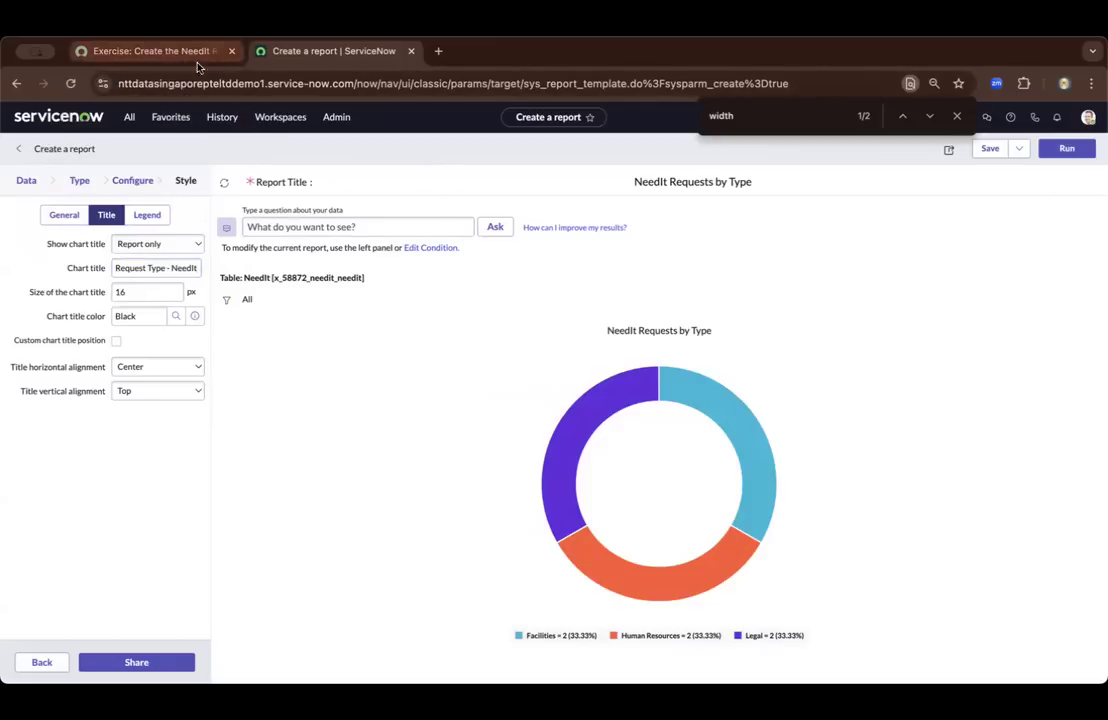
Check the required chart title size in the exercise and set the size of the chart title to 20 px
left_click(167, 54)
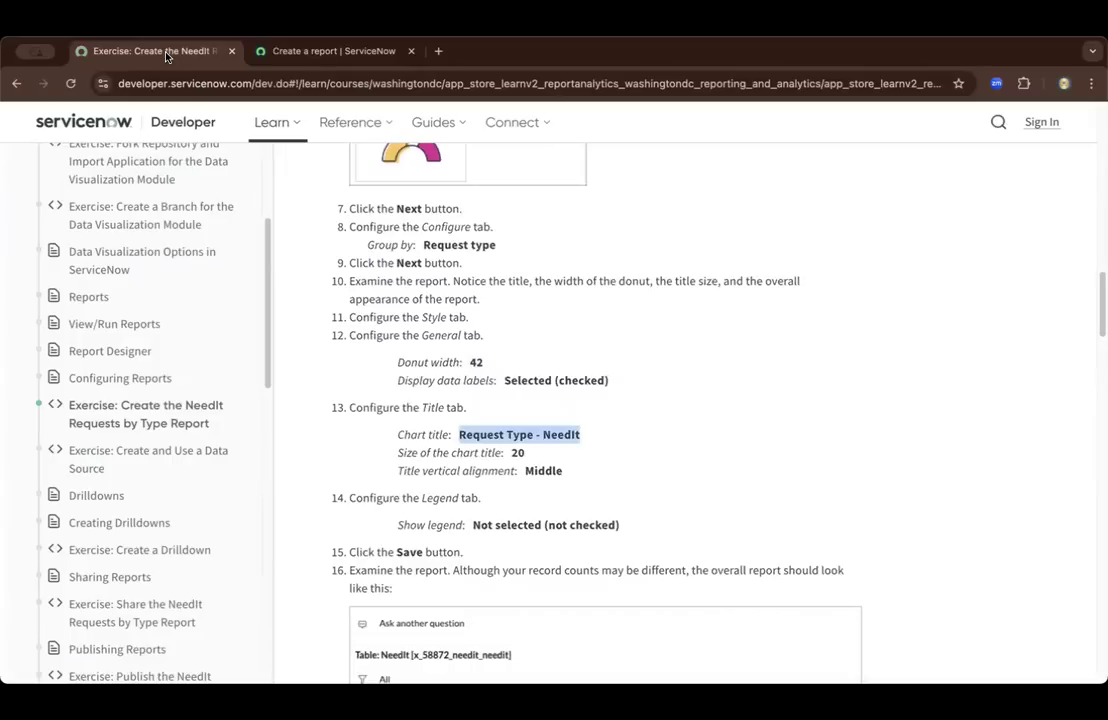
double_click(517, 453)
left_click(338, 51)
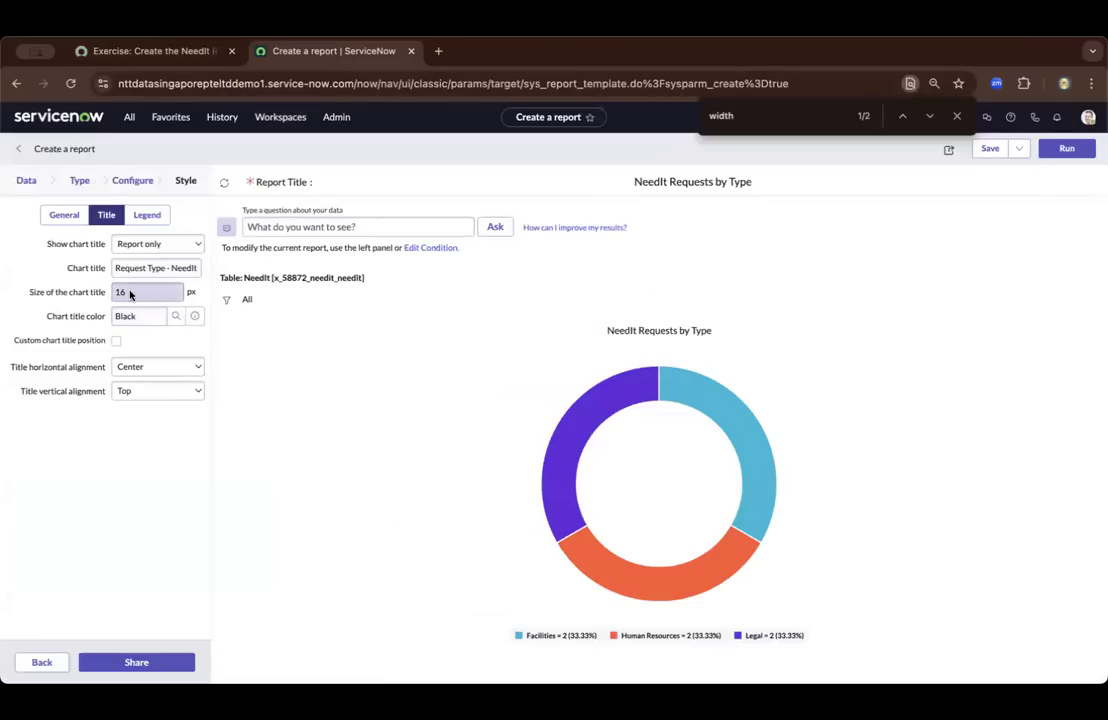
left_click_drag(131, 291, 112, 293)
key("ctrl+v")
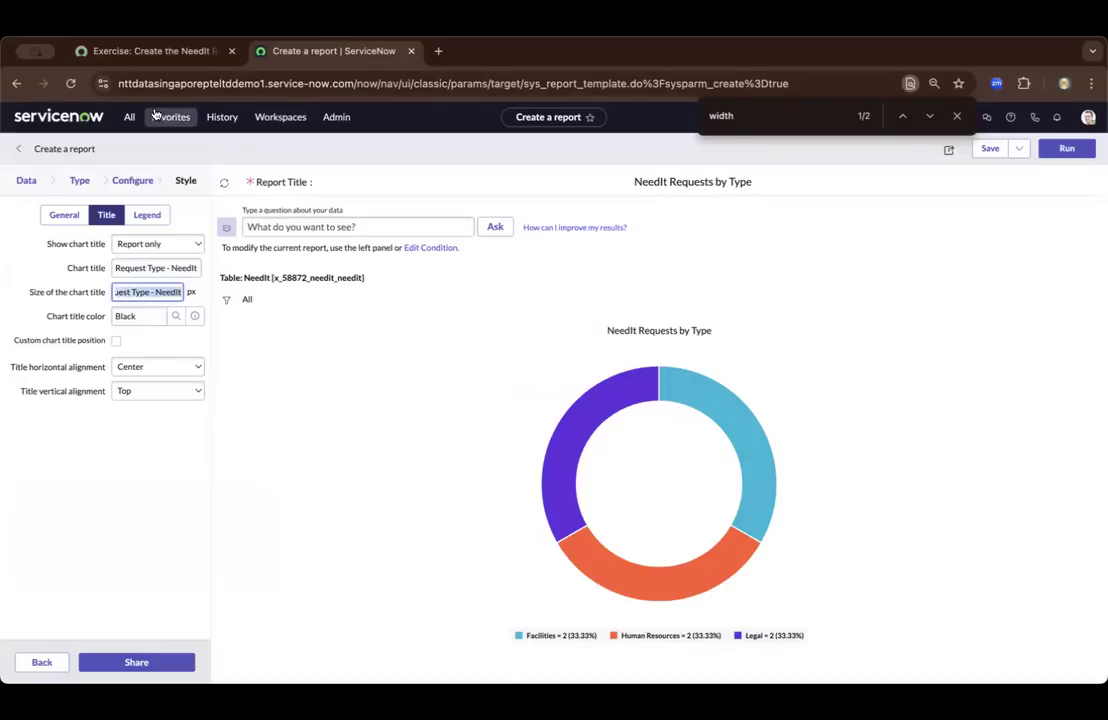
type("20")
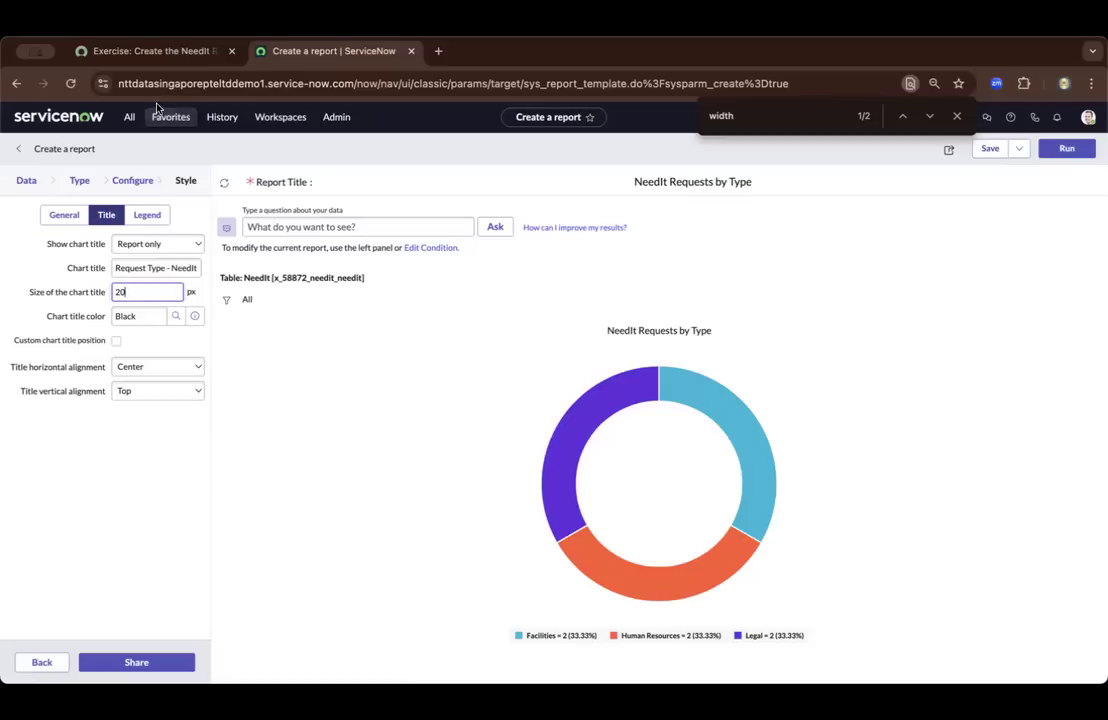
Check the exercise's title alignment requirement and set the title vertical alignment to Middle
left_click(172, 52)
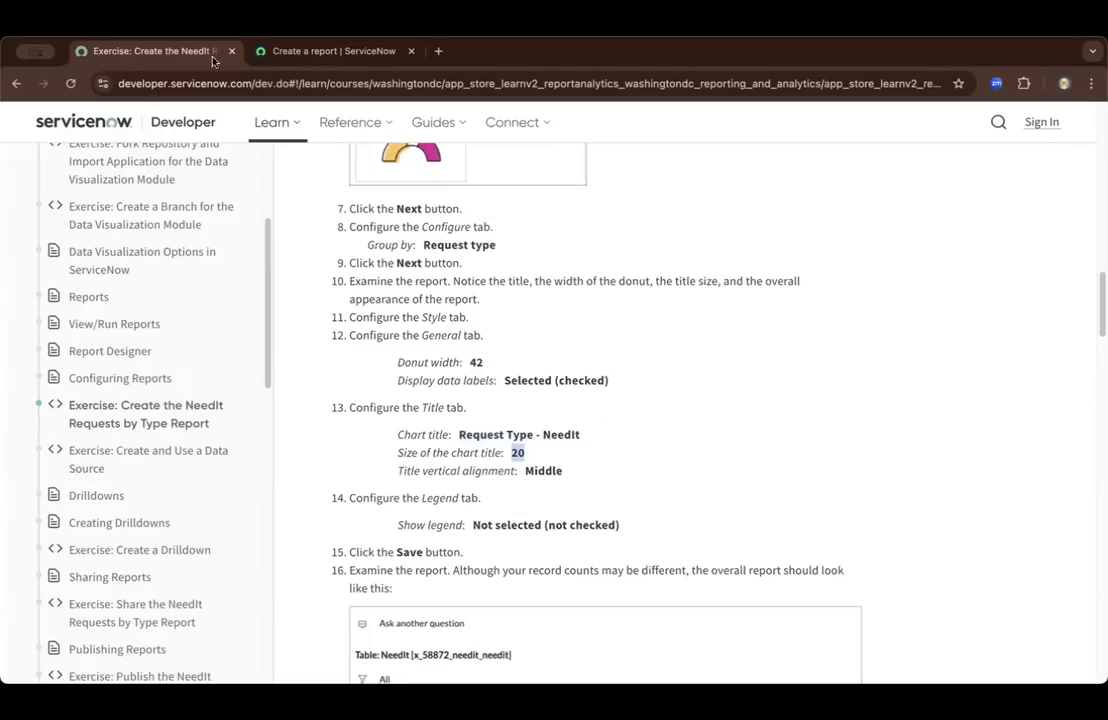
left_click(279, 50)
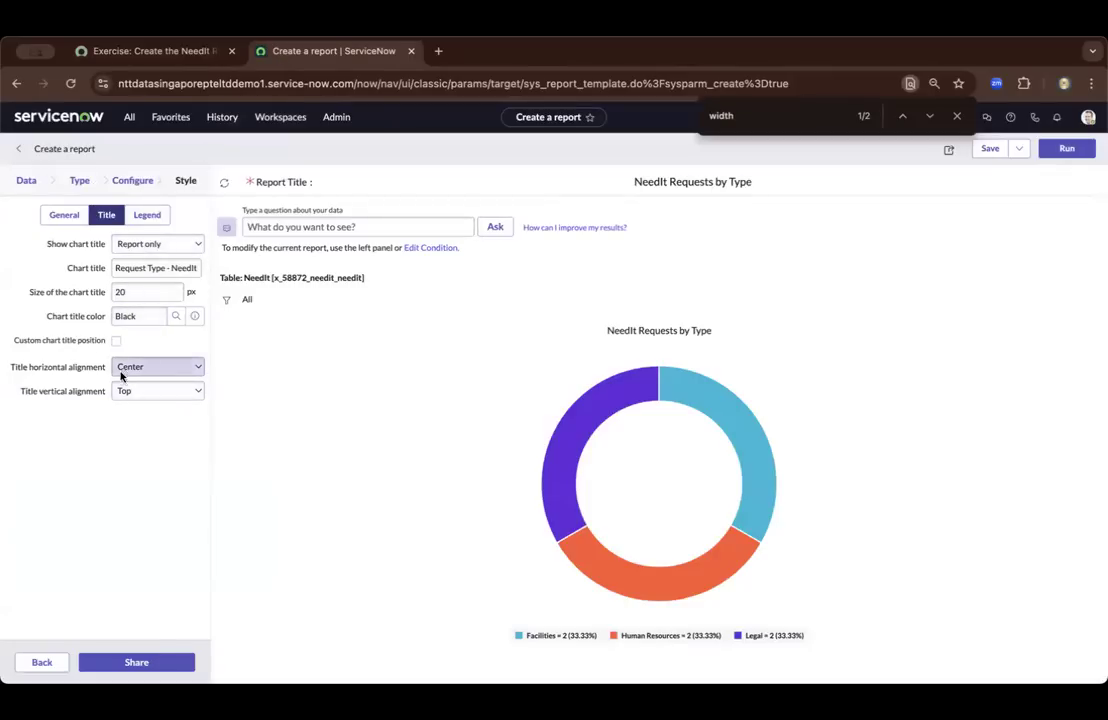
left_click(165, 399)
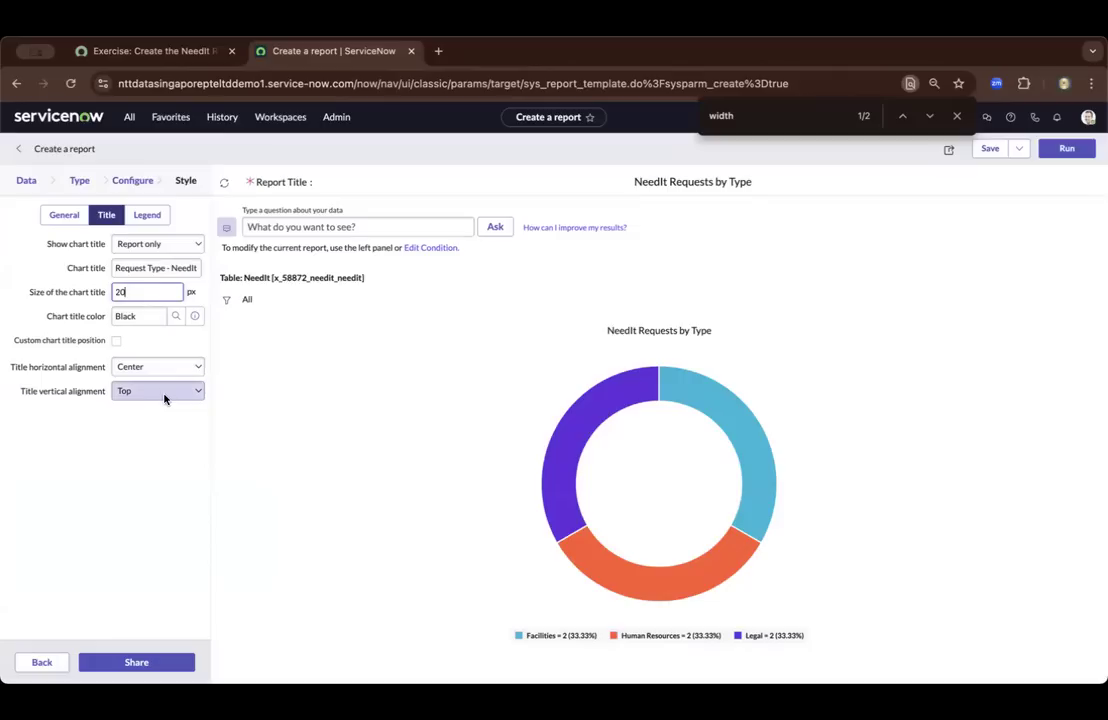
left_click(161, 393)
left_click(155, 410)
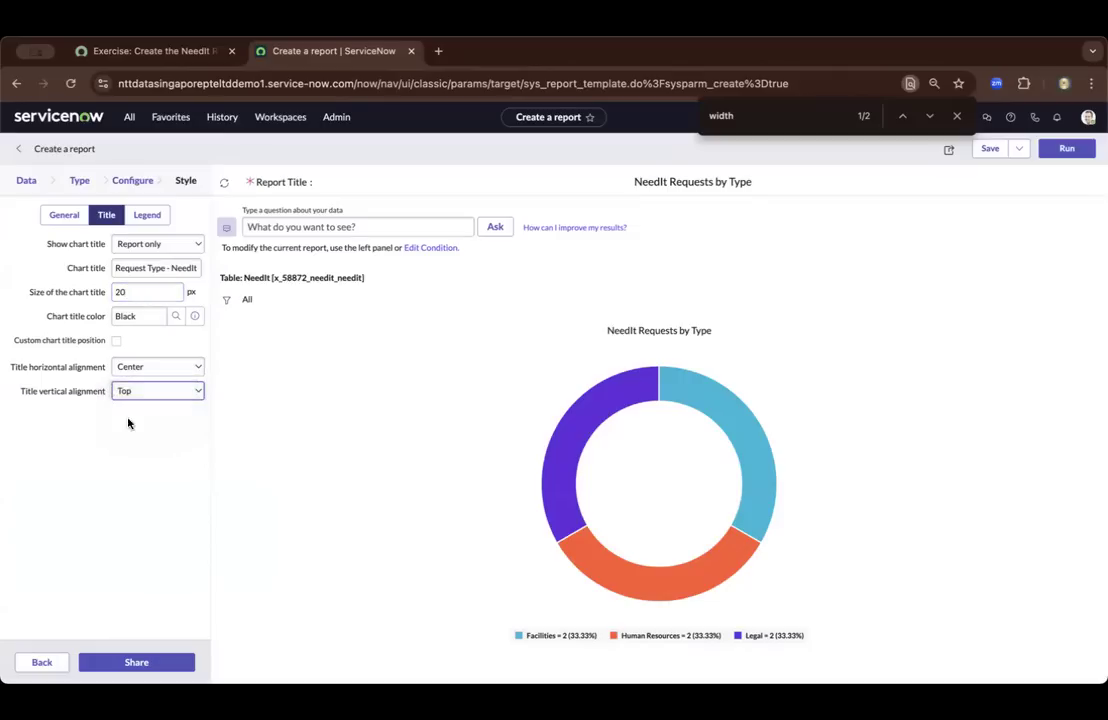
Check the exercise's Legend settings, turn off Show legend for the report and save the report
left_click(156, 50)
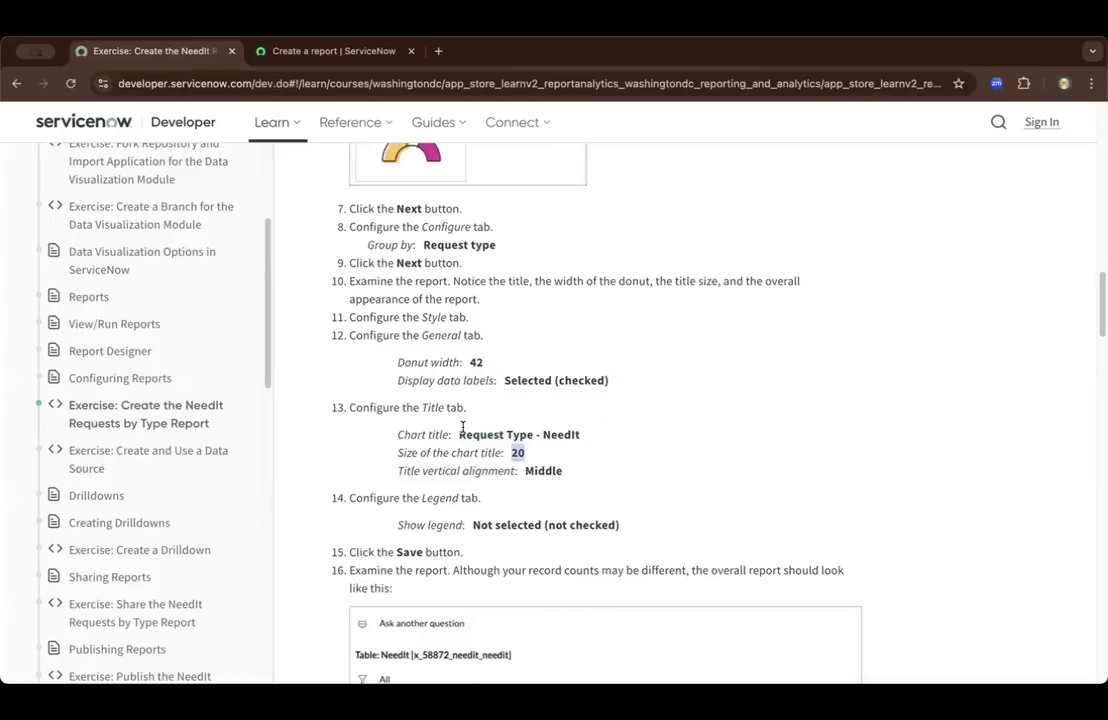
scroll(461, 427, "down", 3)
scroll(461, 427, "down", 1)
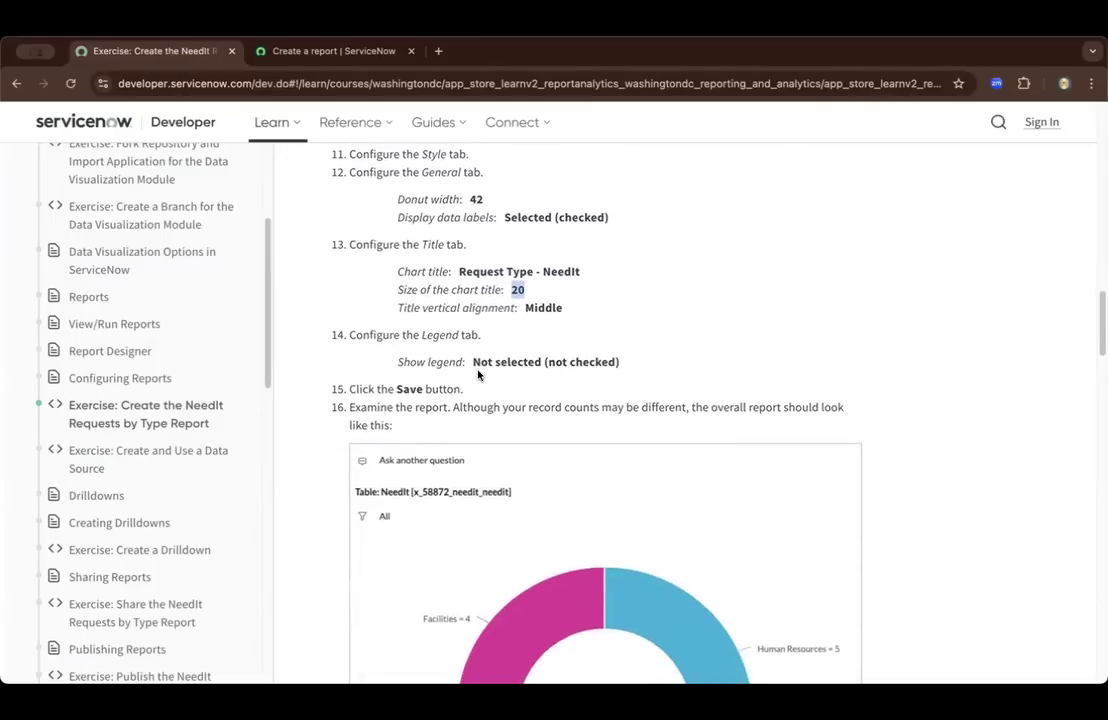
left_click(345, 48)
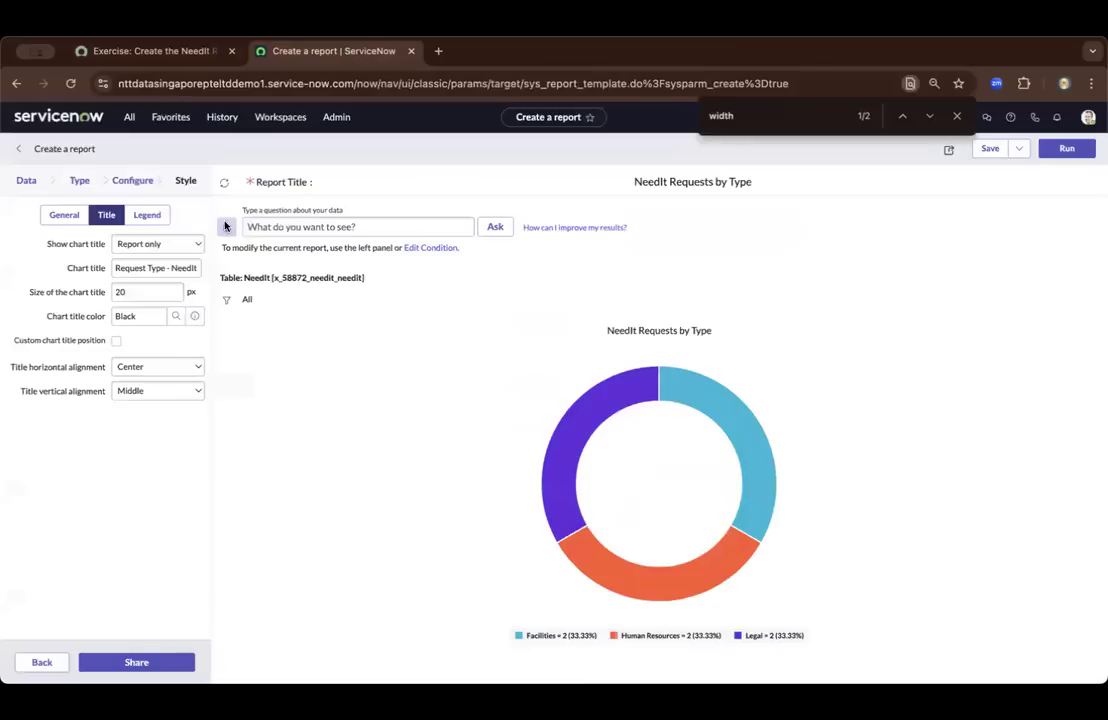
left_click(148, 218)
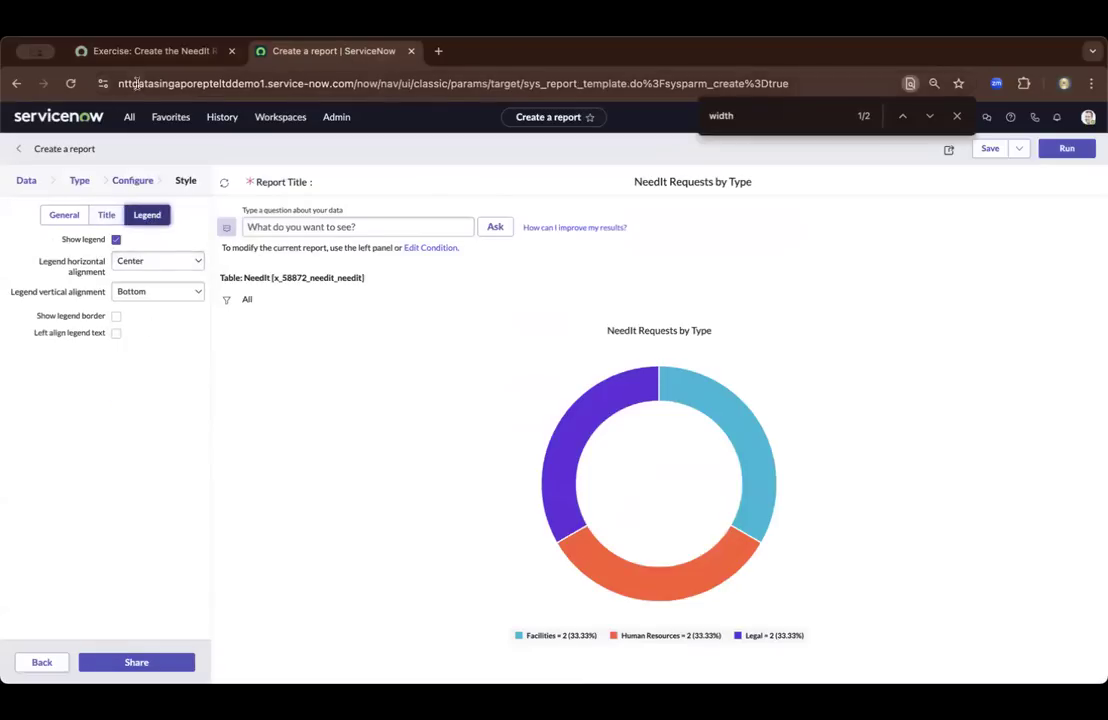
left_click(128, 53)
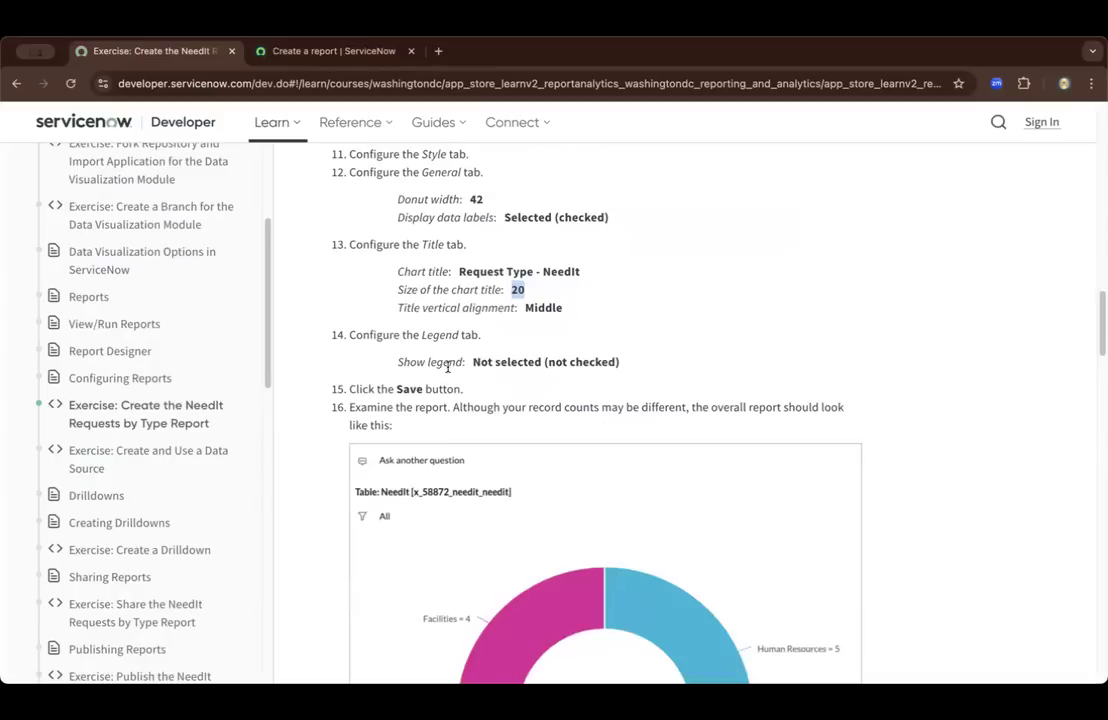
left_click(322, 52)
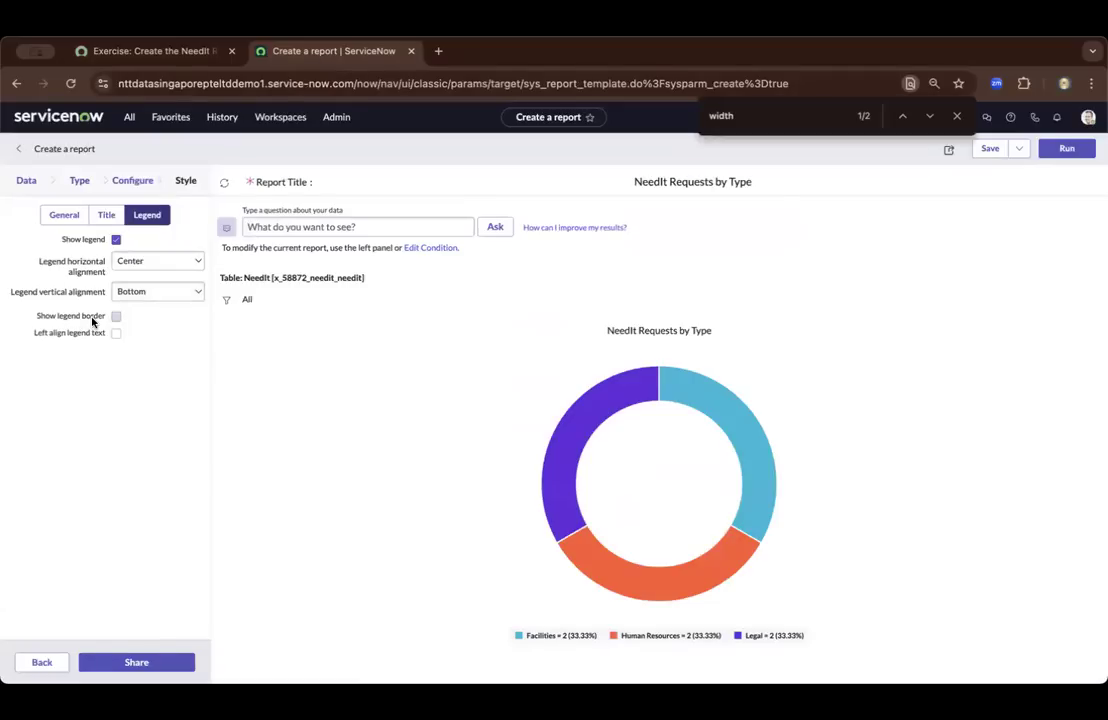
left_click(116, 240)
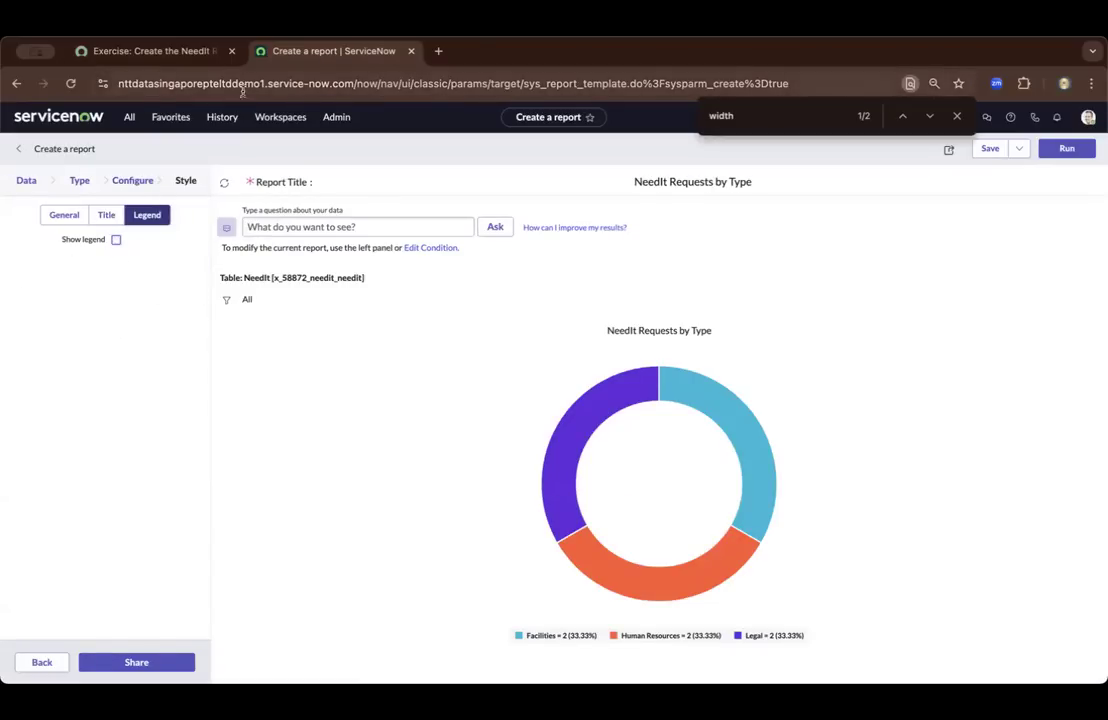
left_click(993, 150)
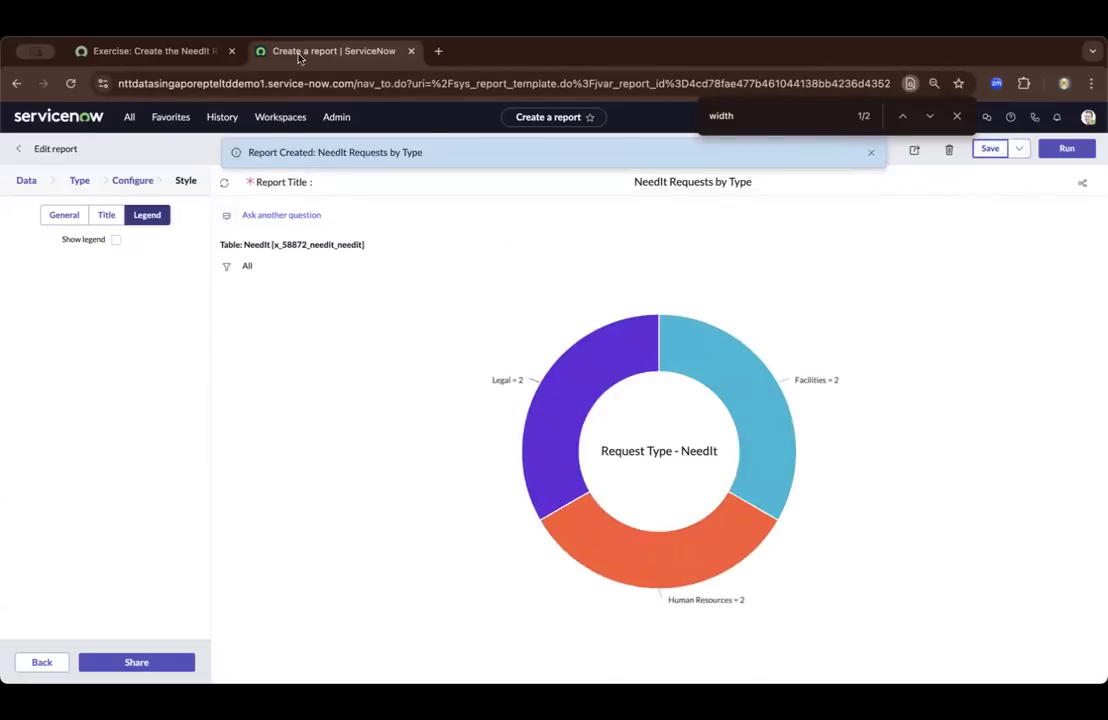
Compare the saved donut report with the example chart shown in the exercise
left_click(180, 50)
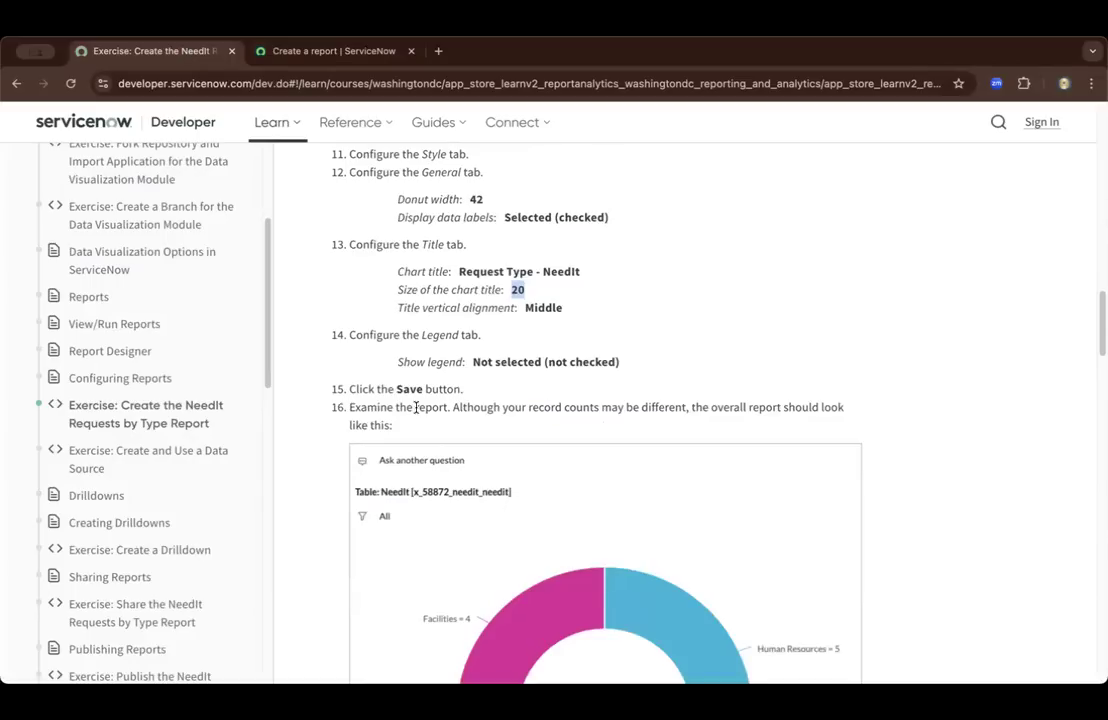
scroll(415, 407, "down", 1)
scroll(419, 383, "down", 2)
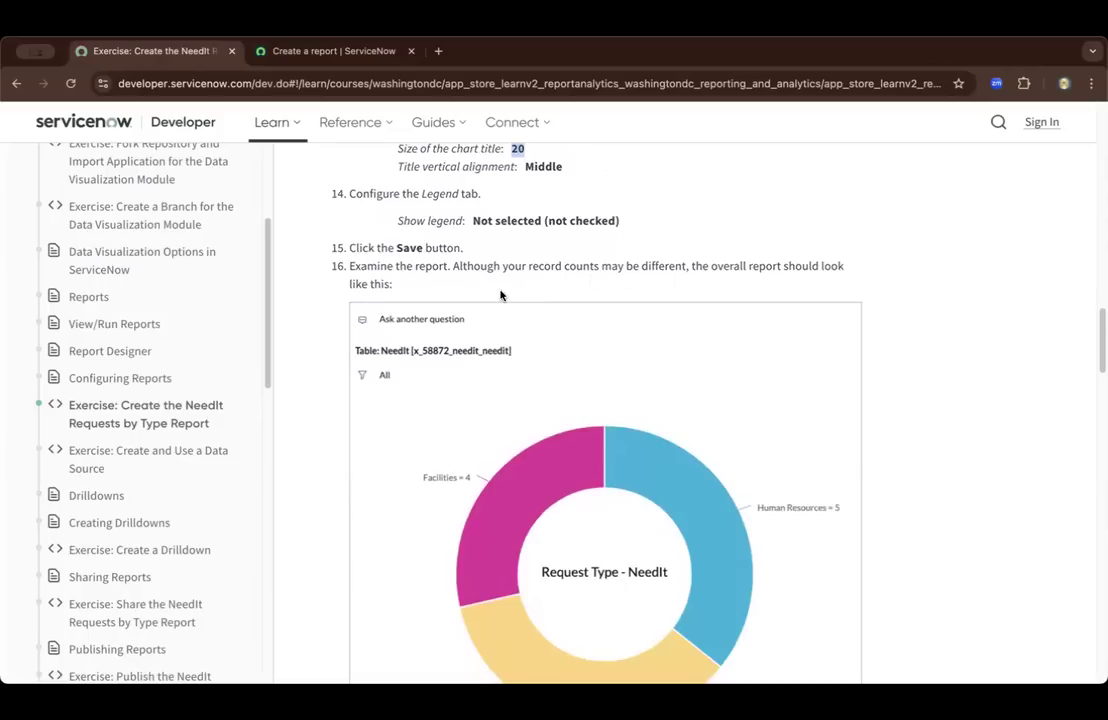
scroll(502, 294, "down", 2)
scroll(371, 226, "down", 1)
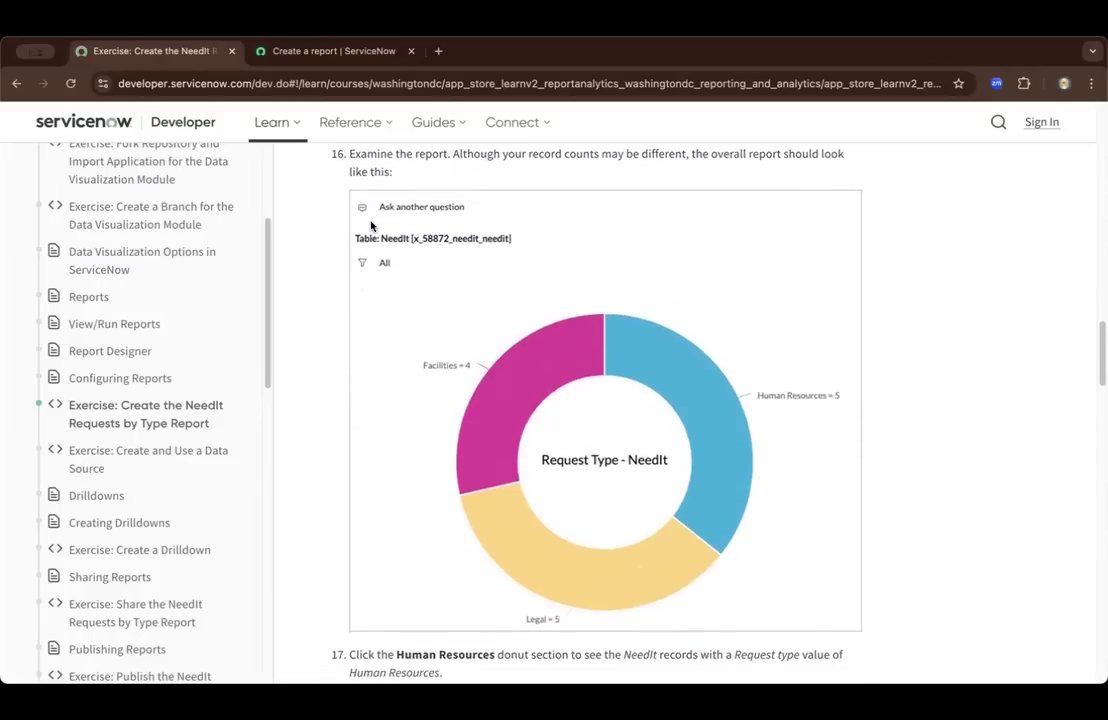
scroll(371, 226, "down", 1)
left_click(340, 57)
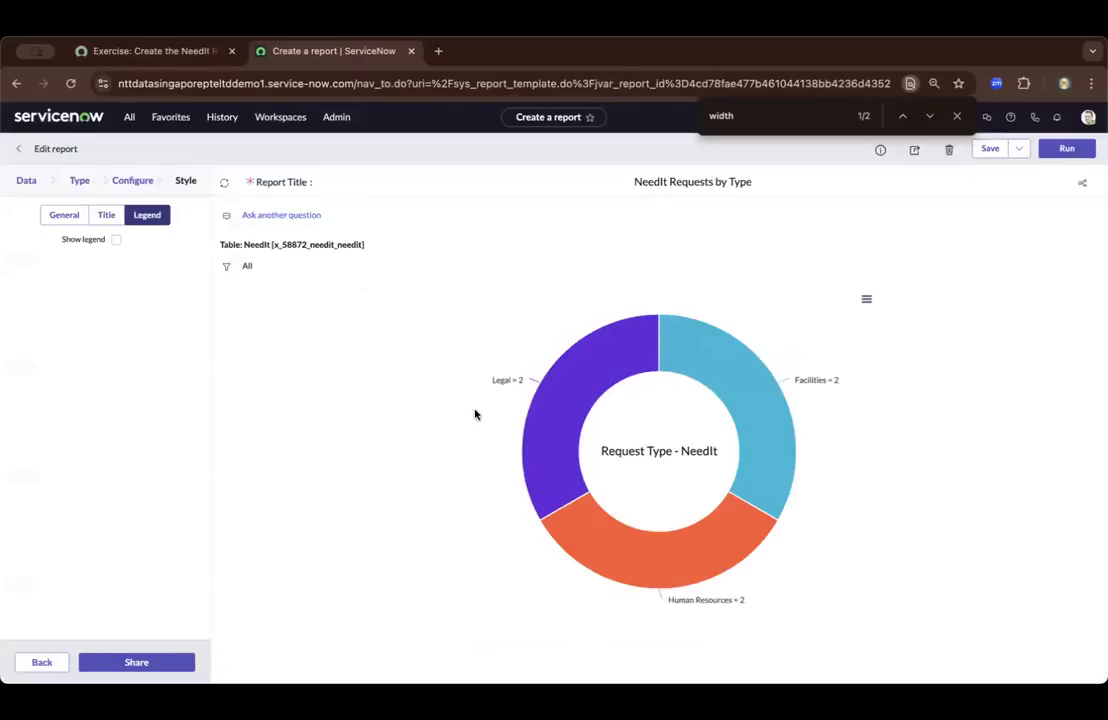
mouse_move(505, 380)
Read the exercise's remaining instructions and open the NeedIt records behind the donut's Human Resources section
left_click(186, 55)
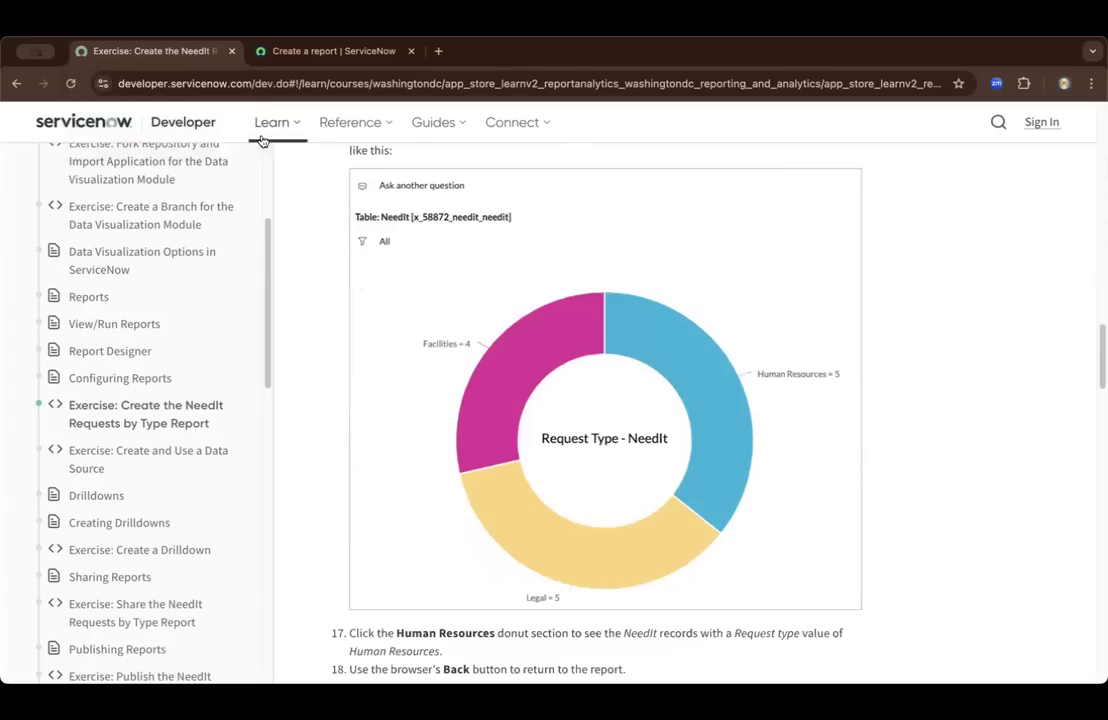
scroll(562, 441, "down", 2)
scroll(562, 441, "down", 2)
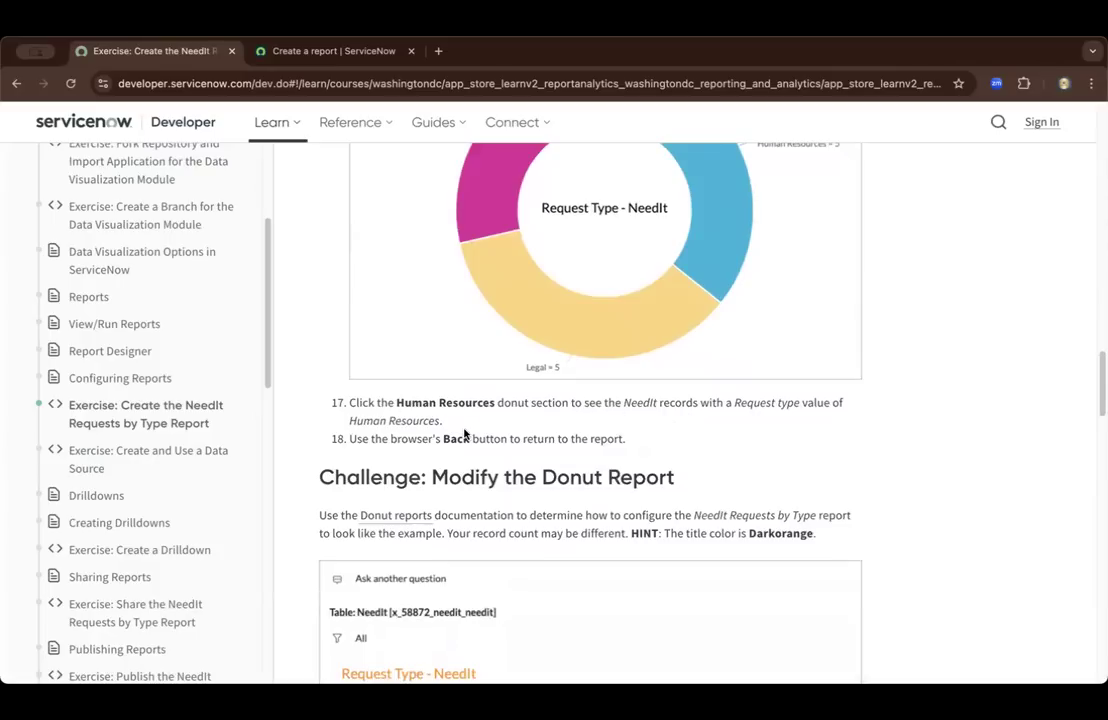
left_click(300, 50)
mouse_move(598, 510)
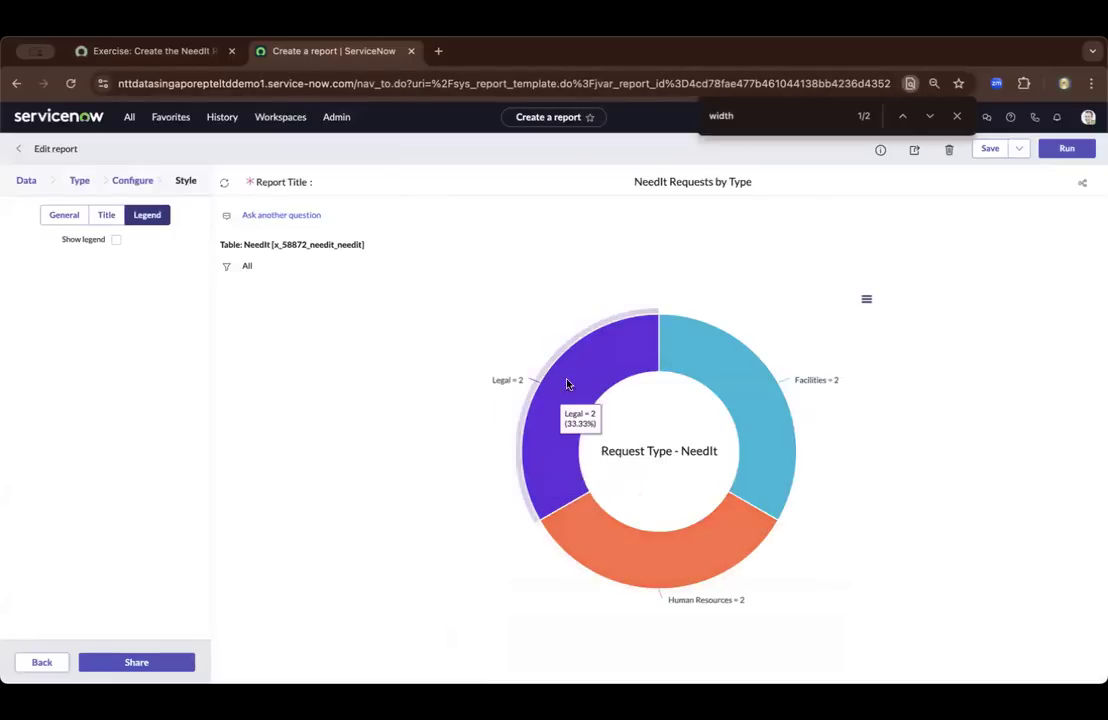
left_click(130, 55)
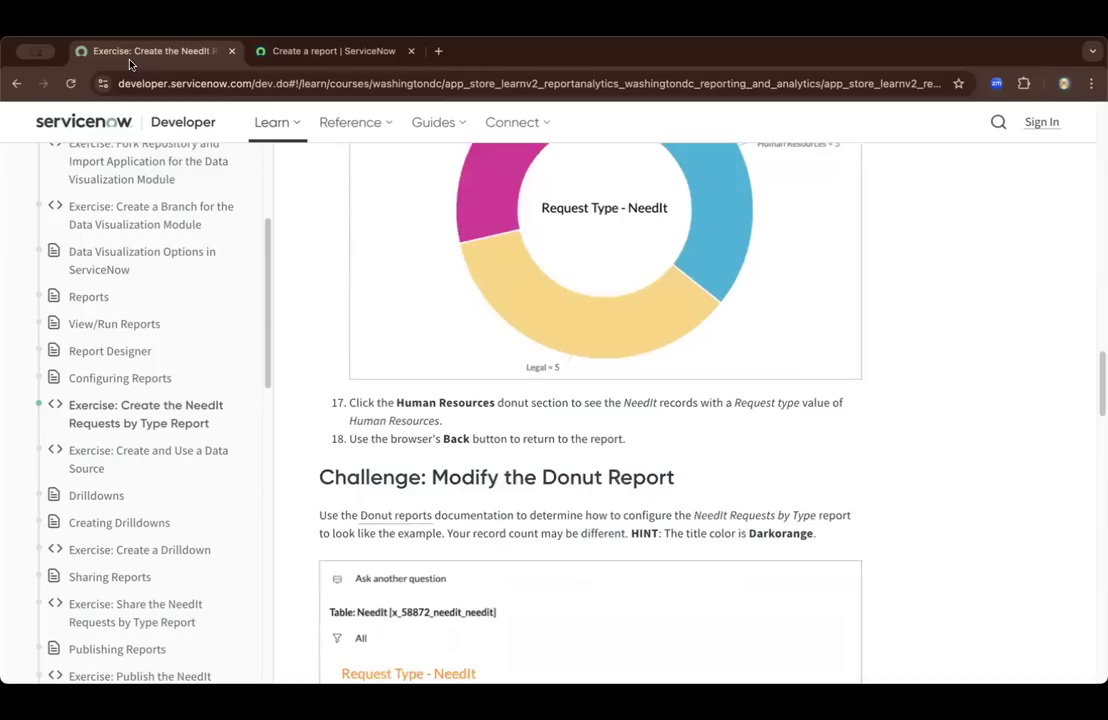
left_click(290, 55)
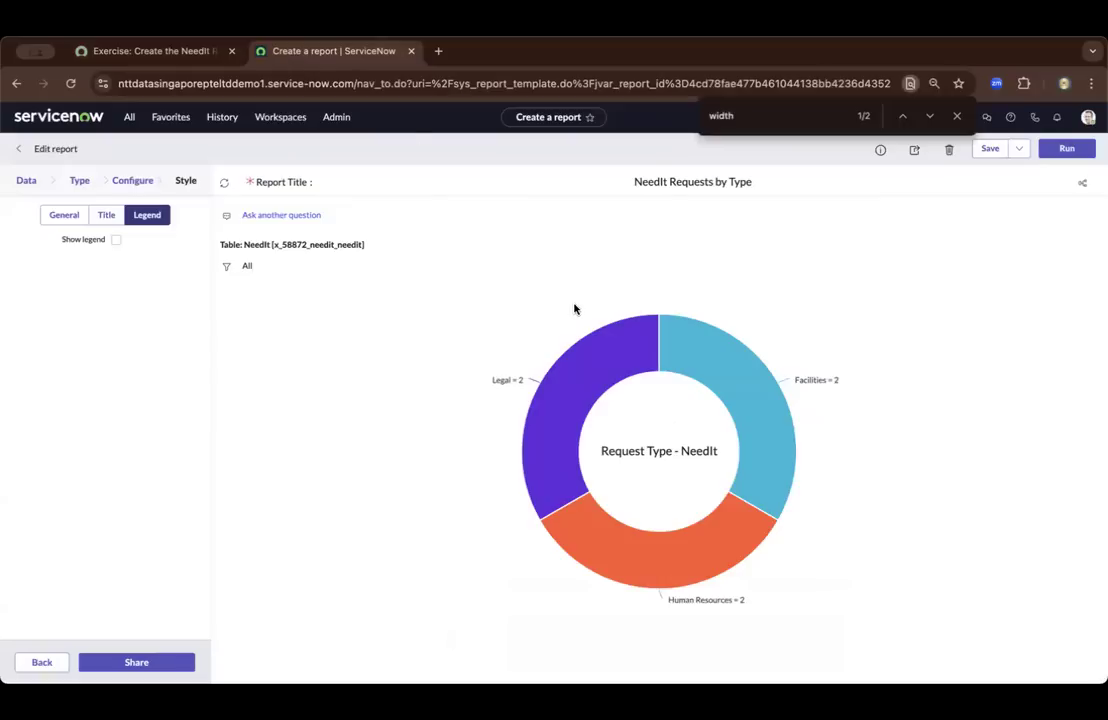
mouse_move(676, 540)
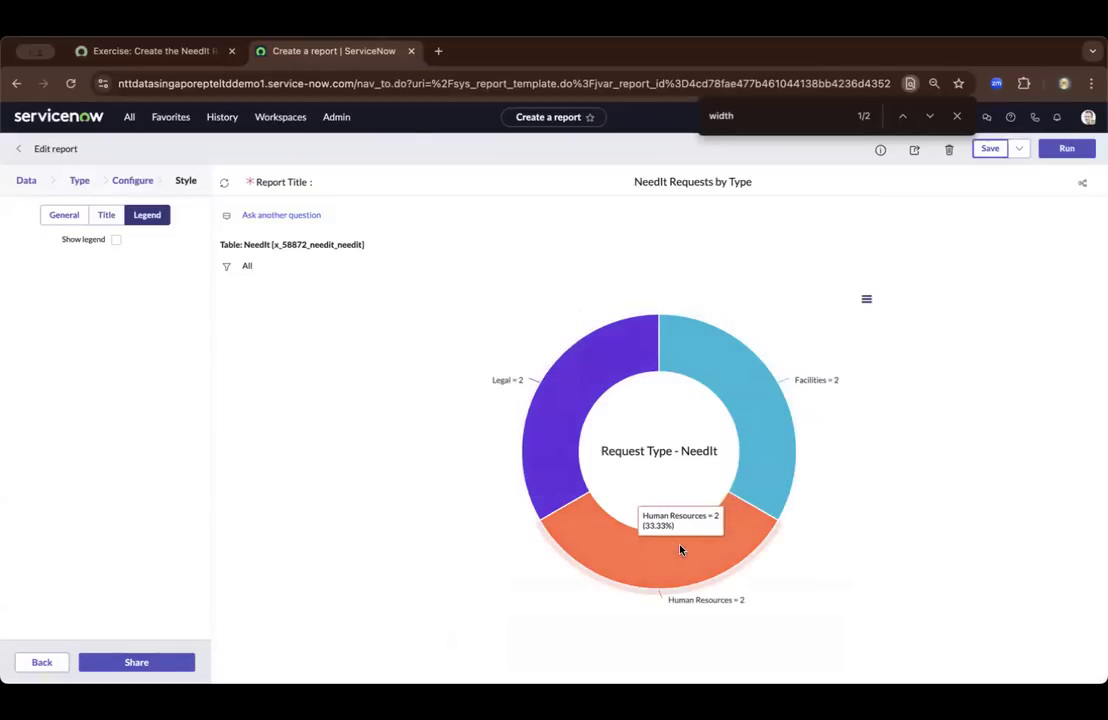
left_click(650, 556)
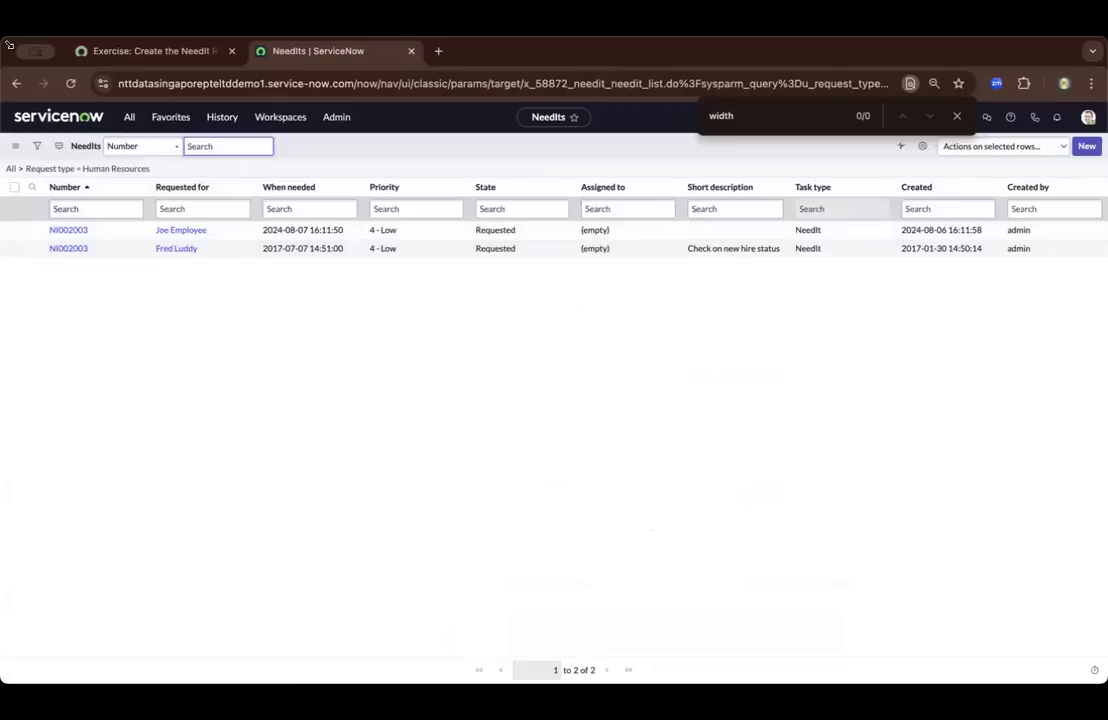
Go back from the Human Resources records to the report and read the exercise's Modify the Donut Report challenge, including its title color hint
left_click(18, 84)
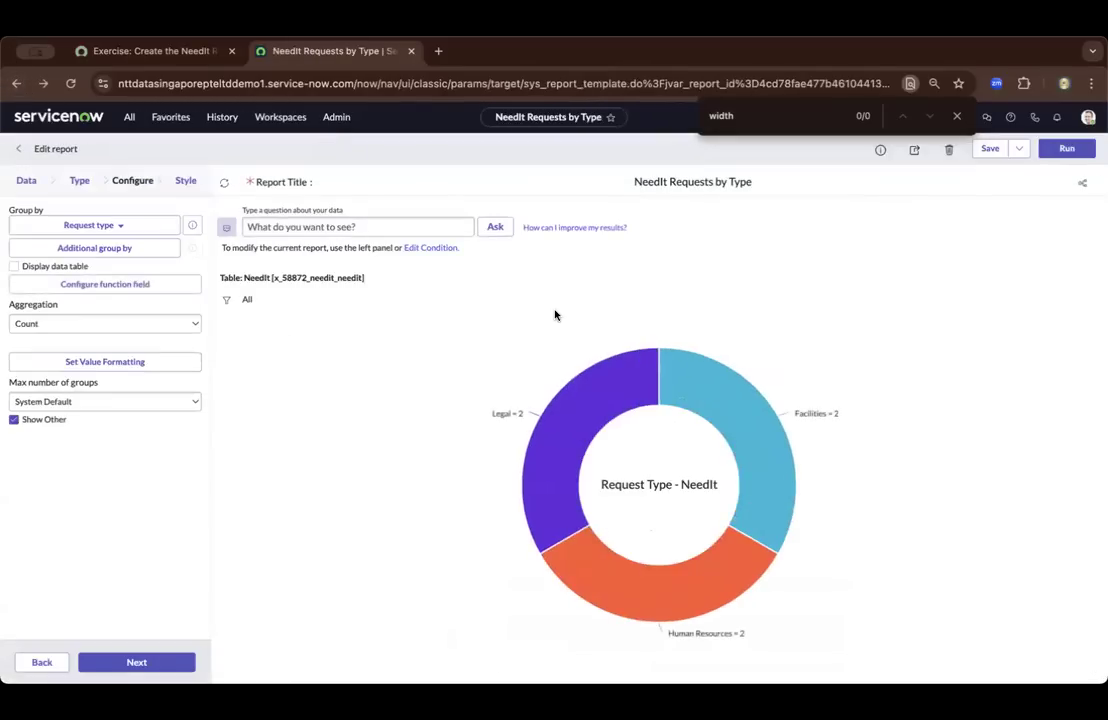
left_click(193, 51)
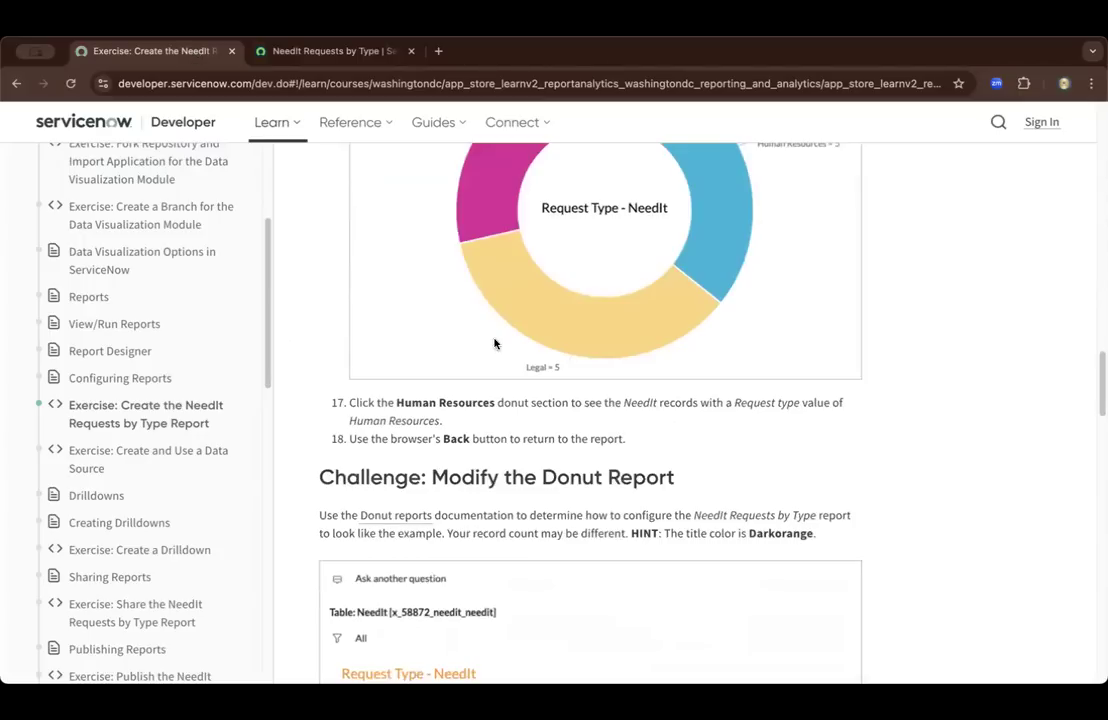
scroll(466, 414, "down", 1)
scroll(466, 414, "down", 3)
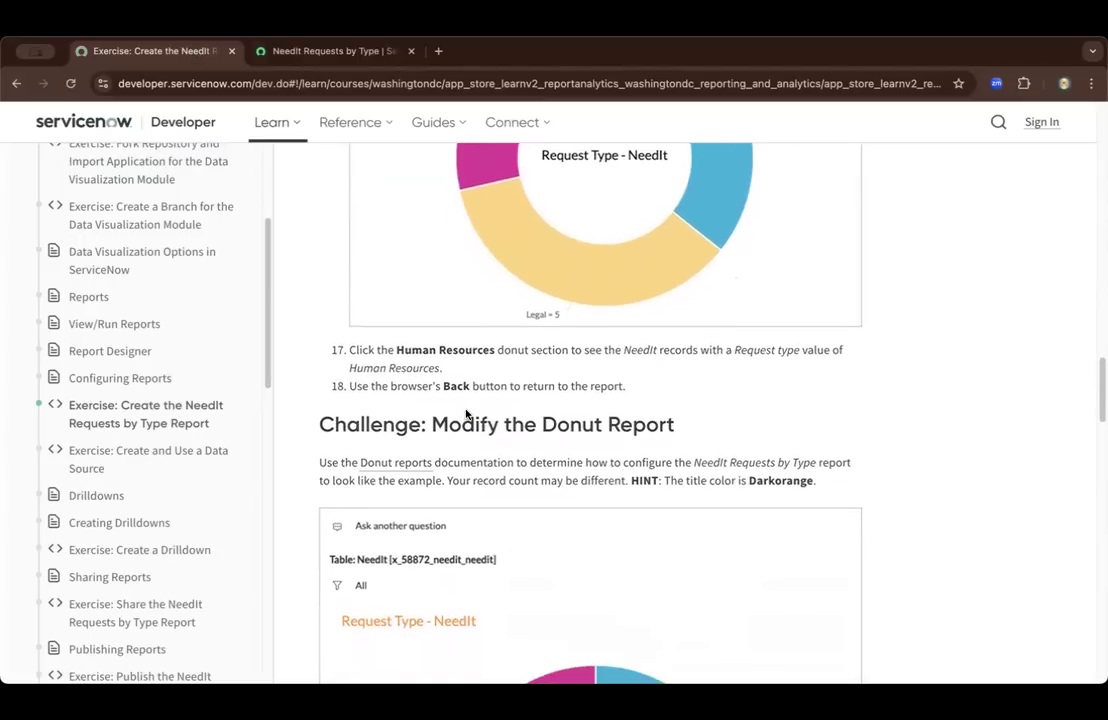
scroll(458, 396, "down", 3)
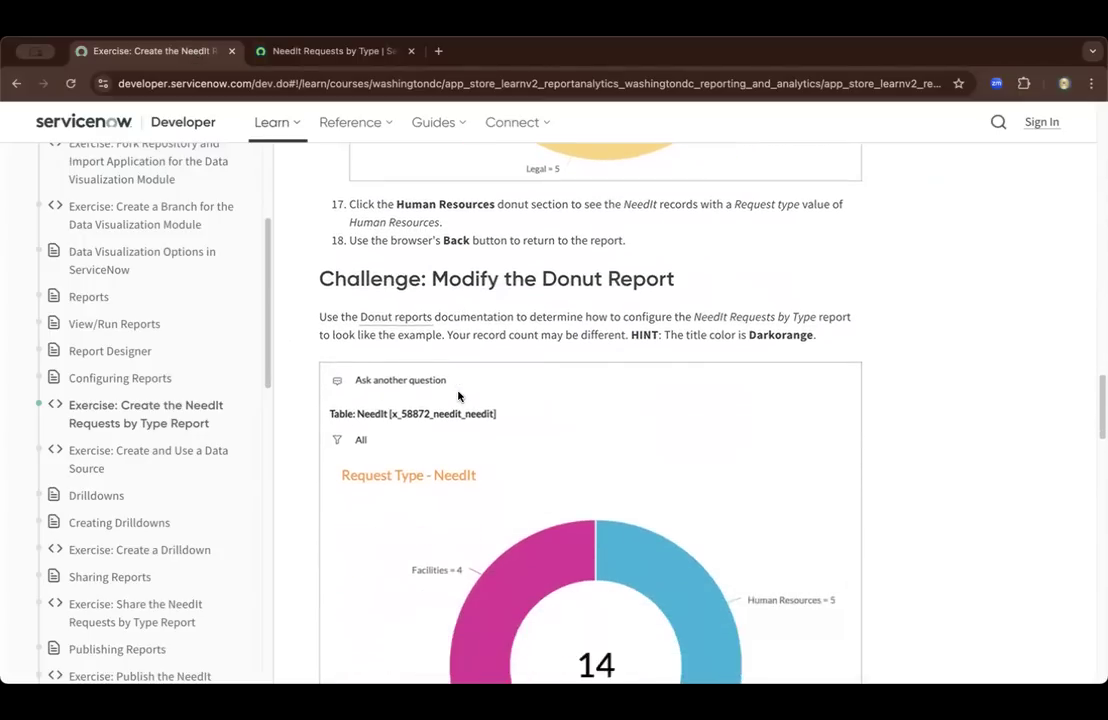
scroll(458, 396, "down", 4)
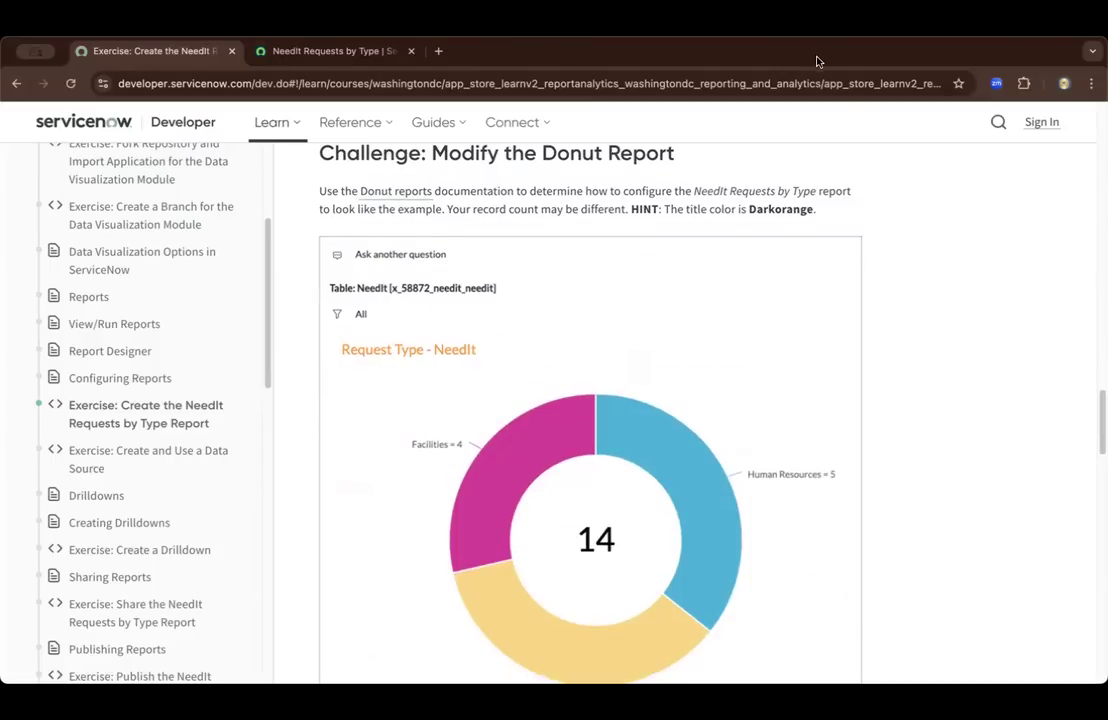
scroll(755, 120, "up", 1)
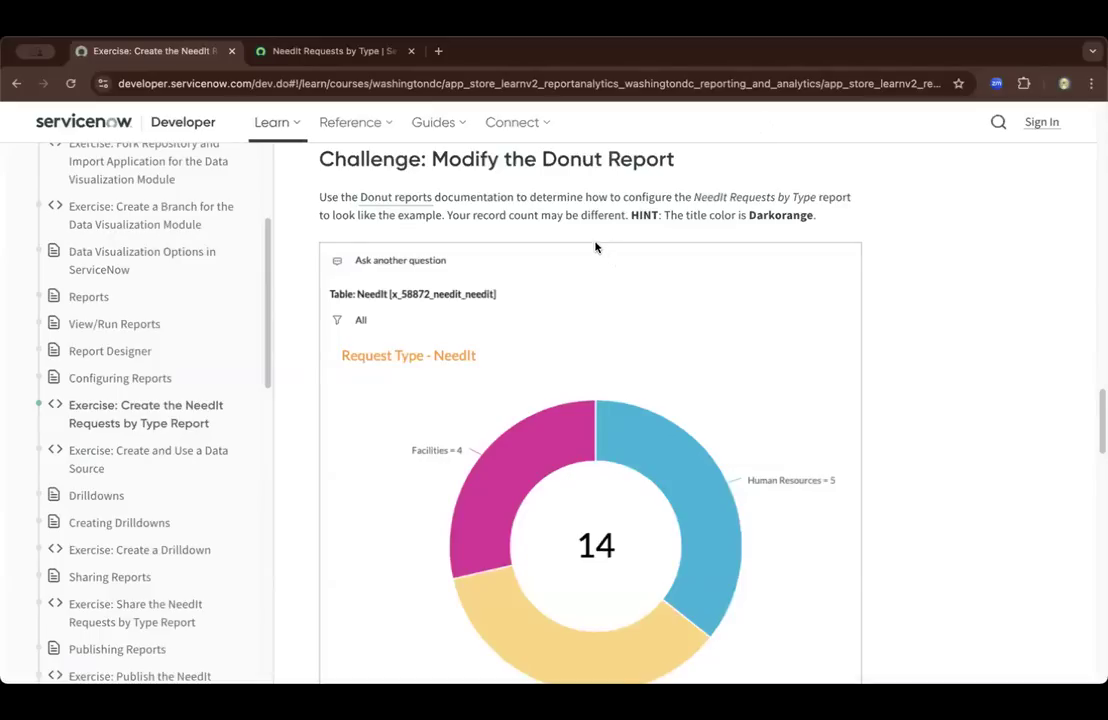
left_click_drag(632, 214, 826, 219)
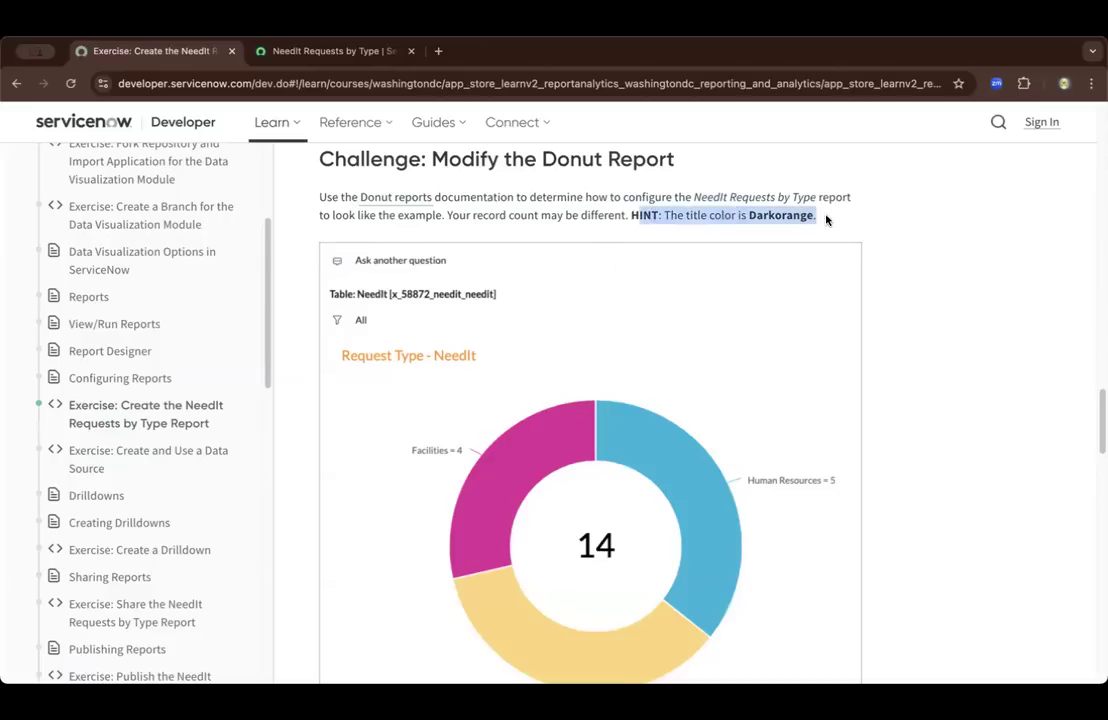
Open the Donut reports documentation linked in the challenge, and close it to return to the exercise
left_click(383, 205)
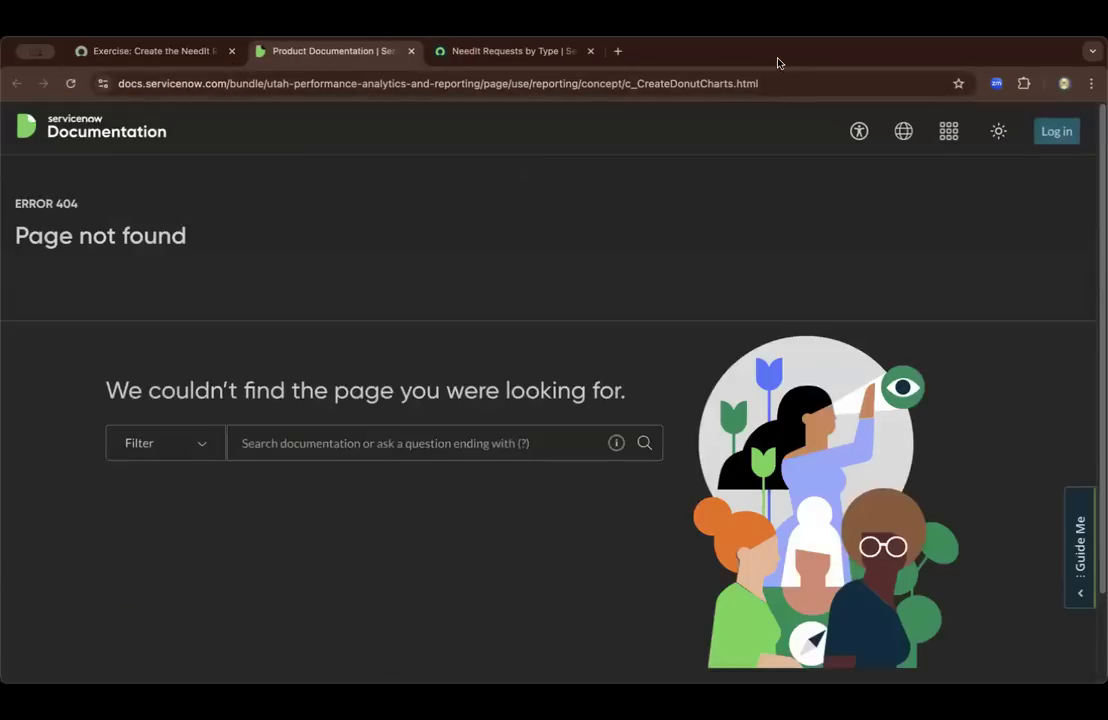
left_click(410, 50)
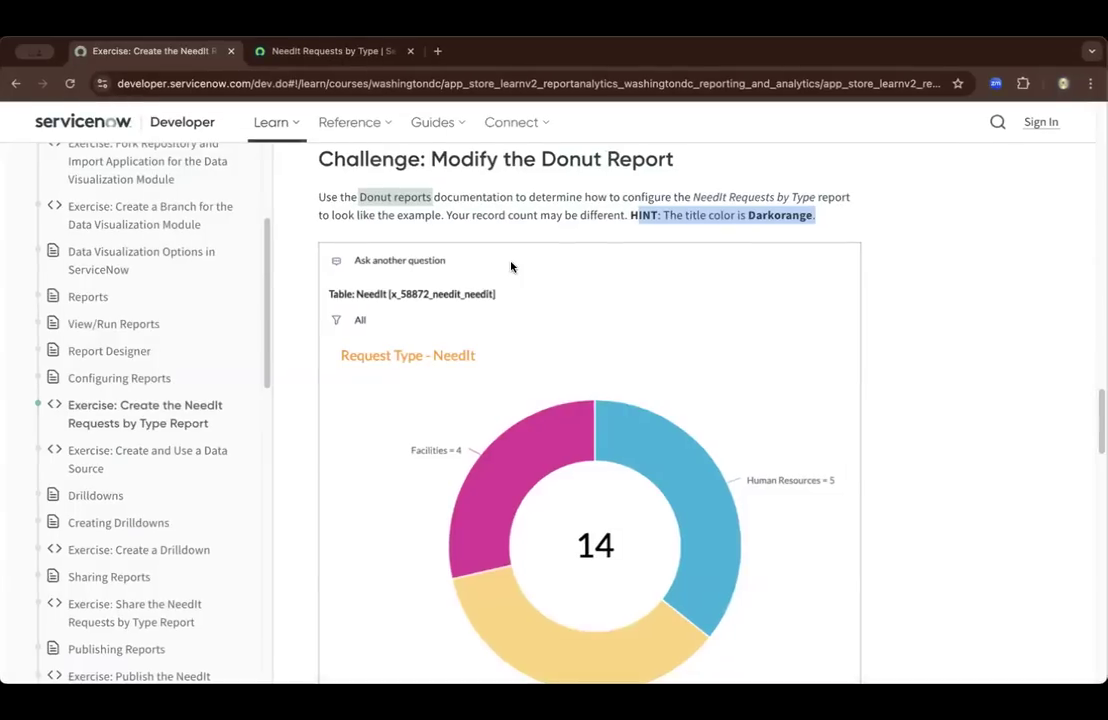
Reveal the Challenge Solution, review its highlighted General and Title style settings, and switch back to the NeedIt Requests by Type report
scroll(512, 265, "down", 2)
scroll(510, 265, "down", 1)
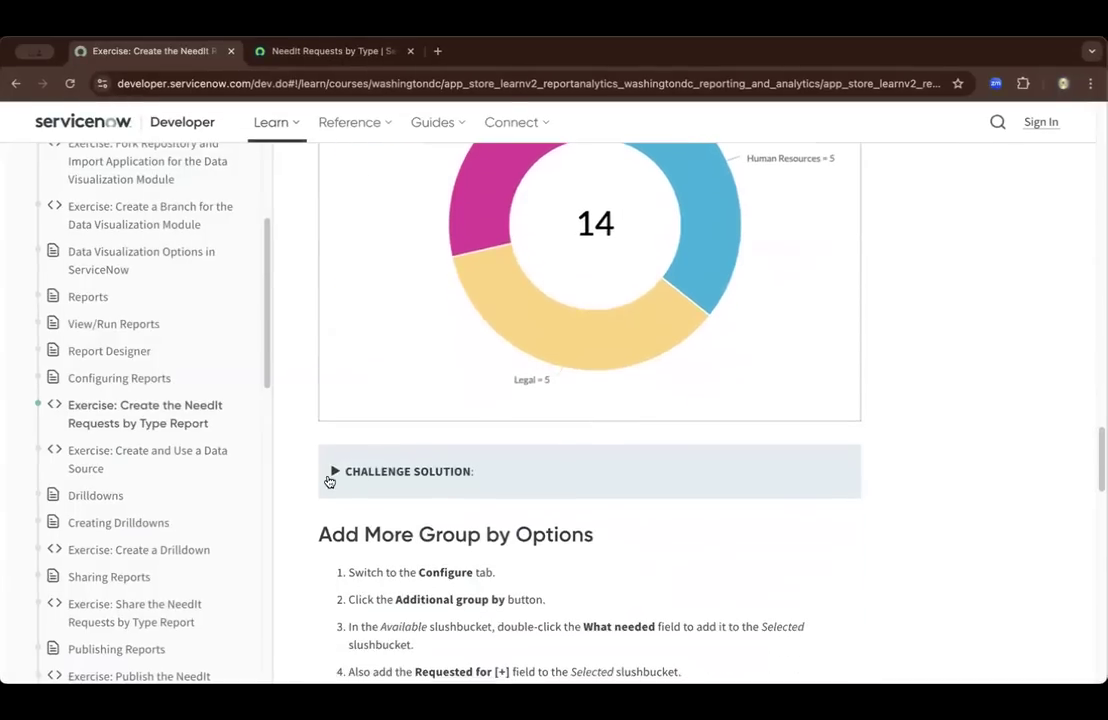
left_click(335, 474)
scroll(370, 437, "down", 1)
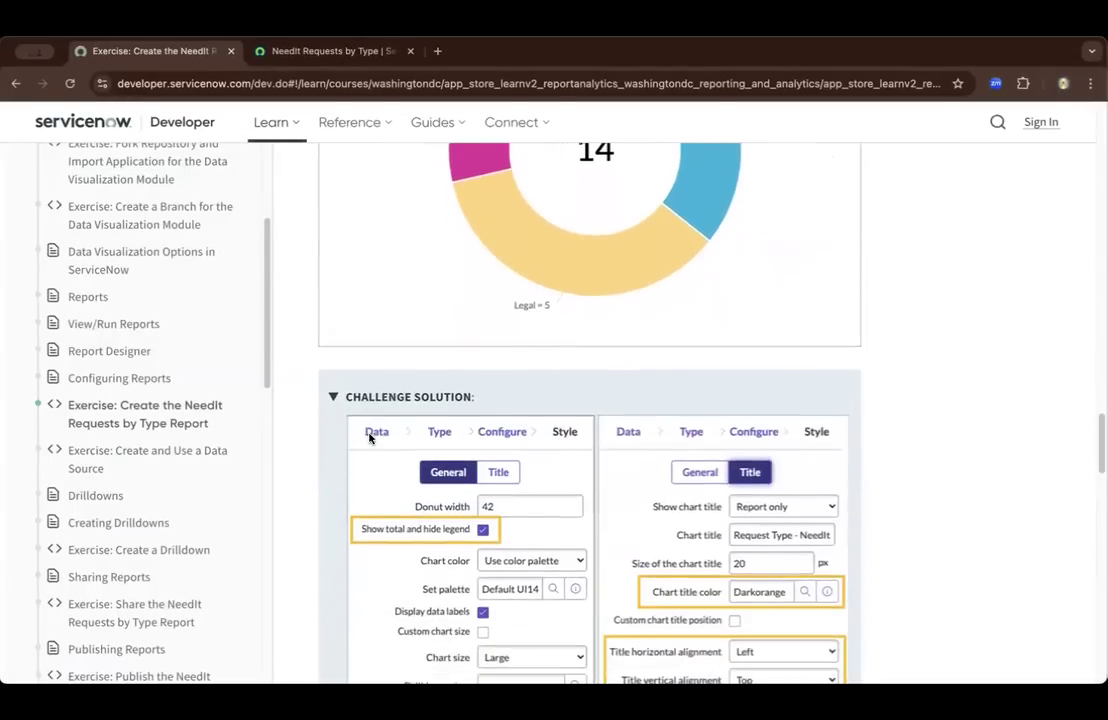
scroll(370, 440, "down", 1)
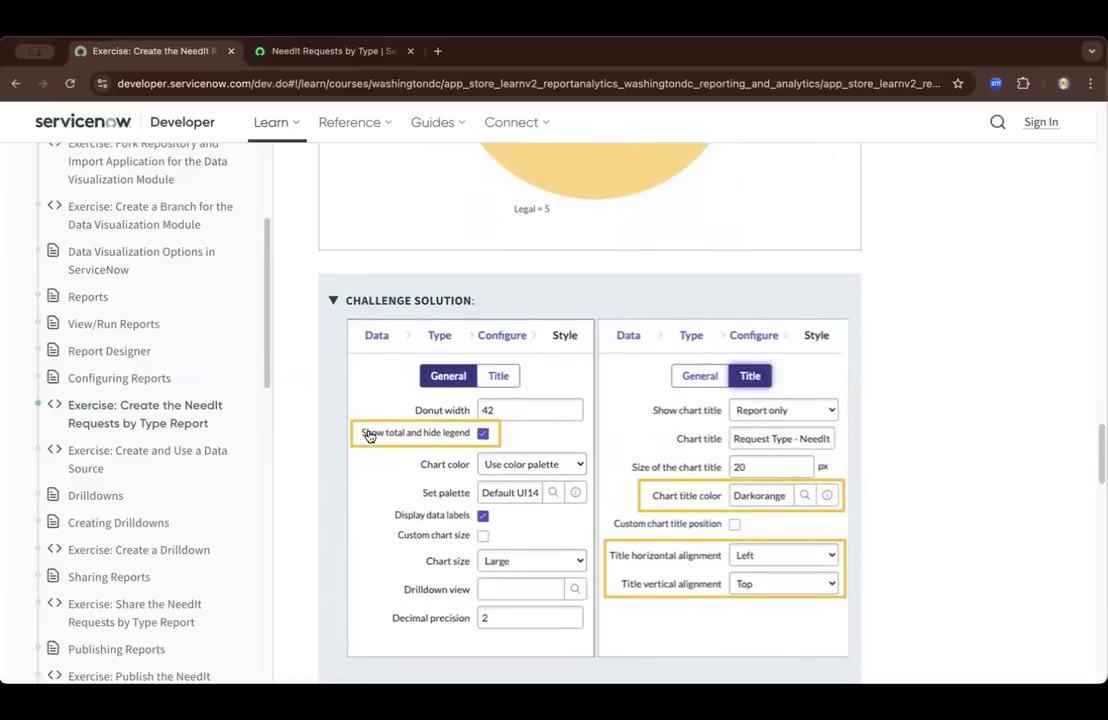
scroll(368, 434, "down", 1)
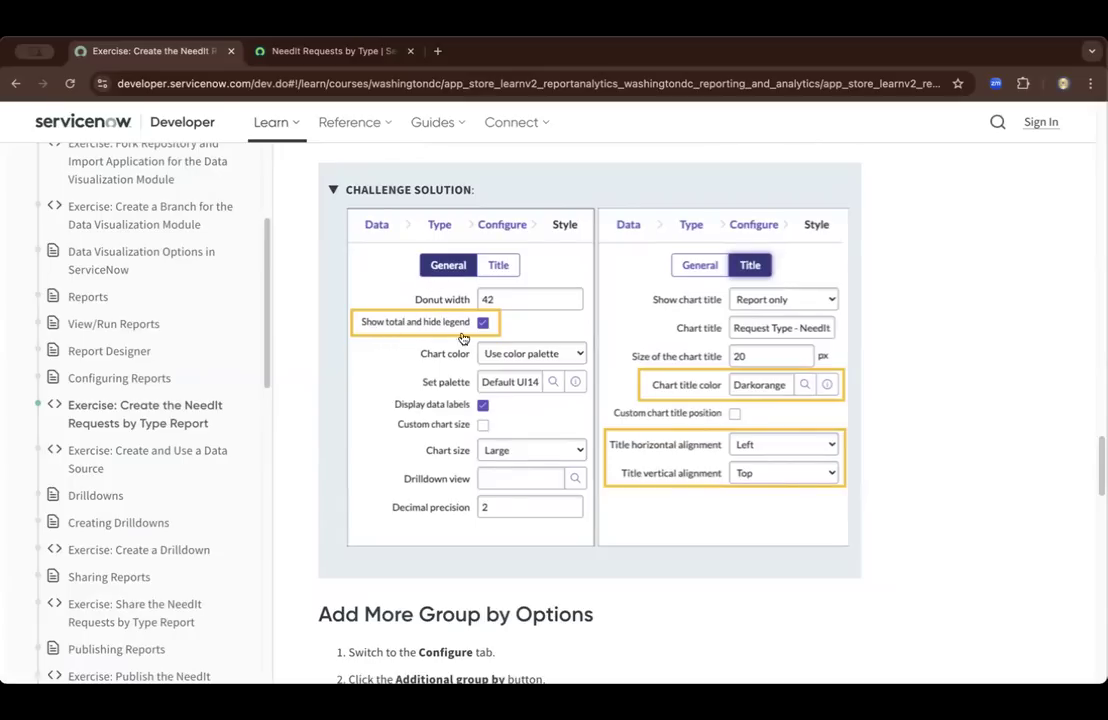
left_click(354, 52)
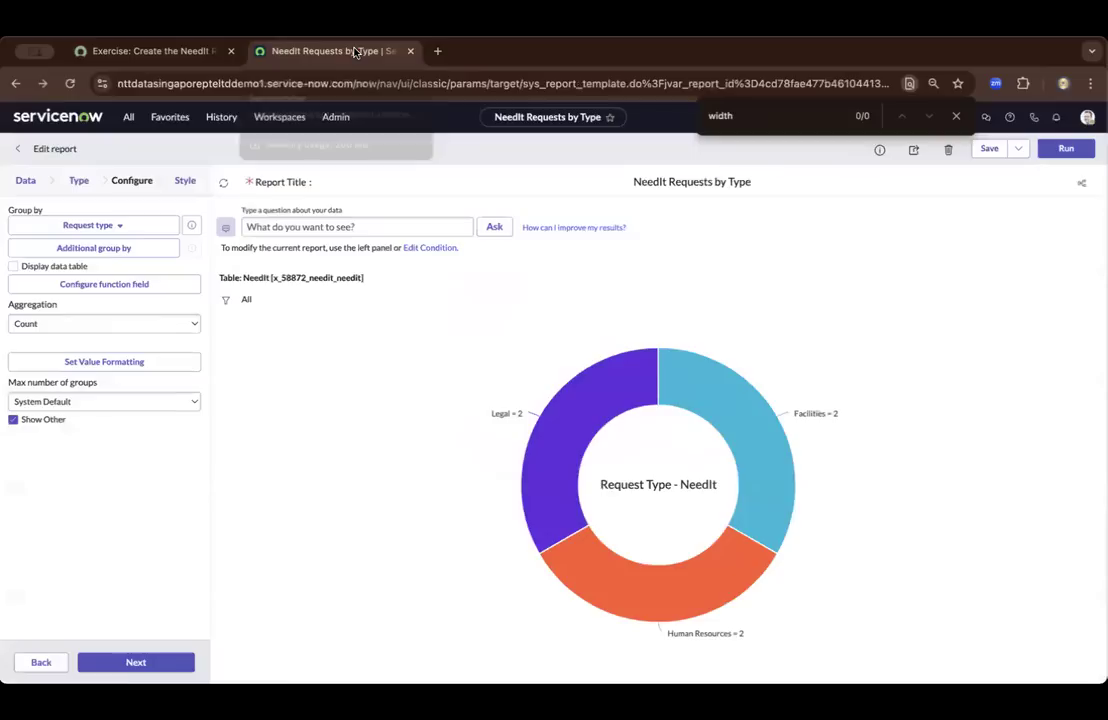
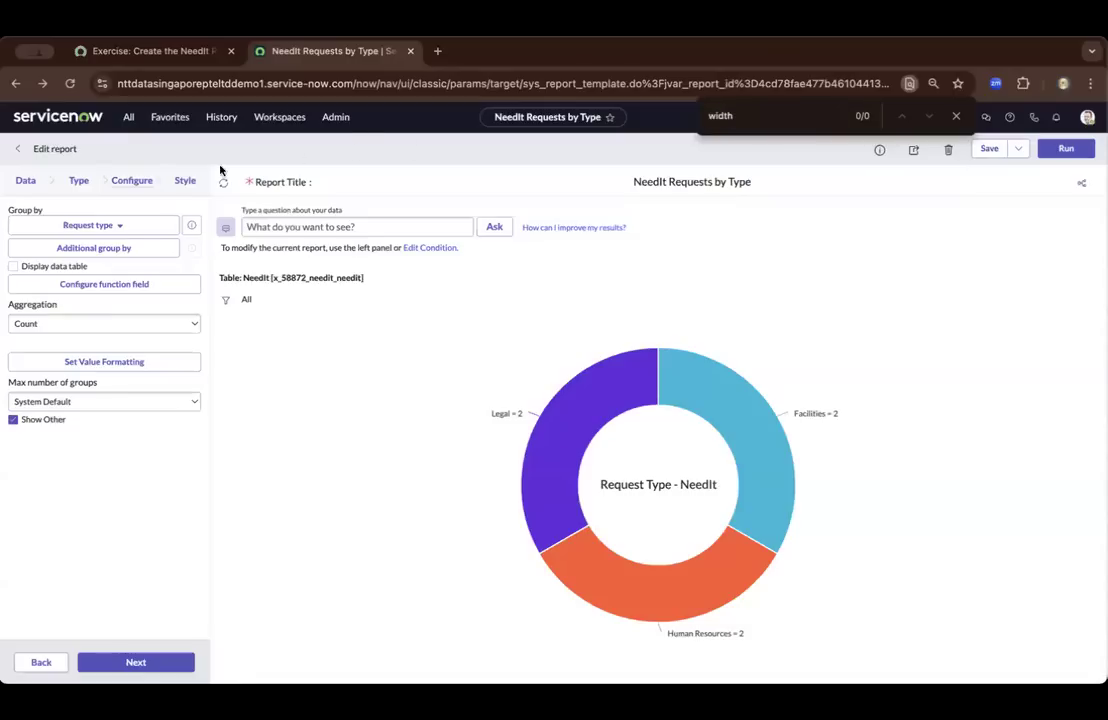
Check the Challenge Solution and turn on Show total and hide legend in the report's General style settings
left_click(186, 180)
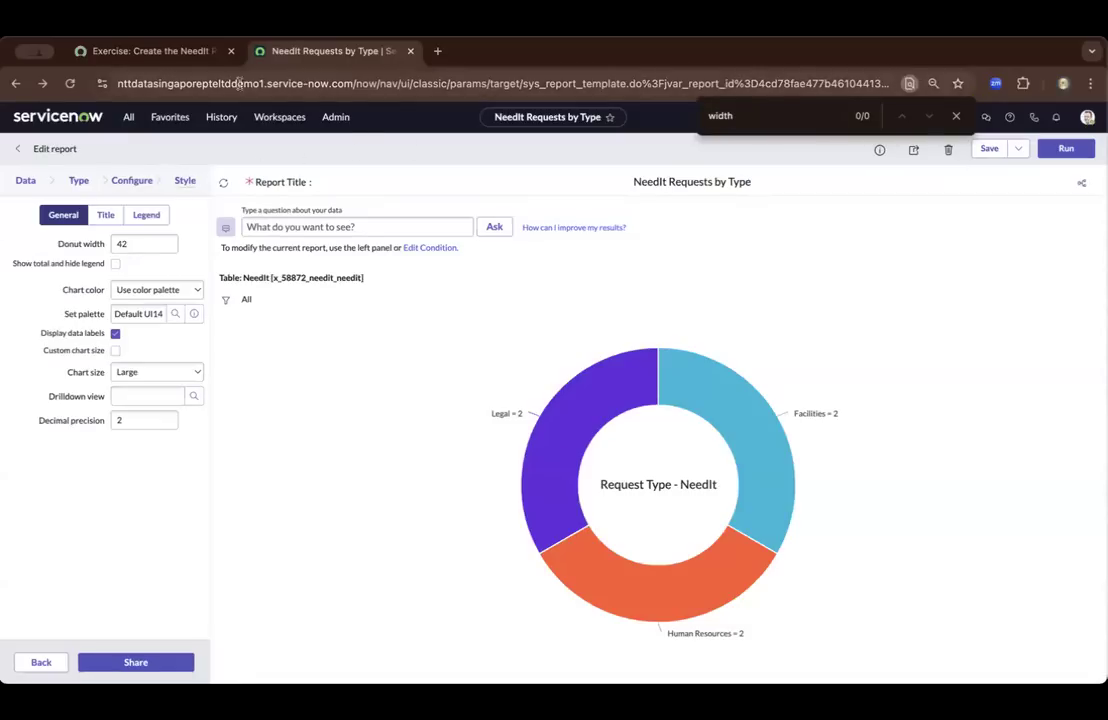
left_click(197, 53)
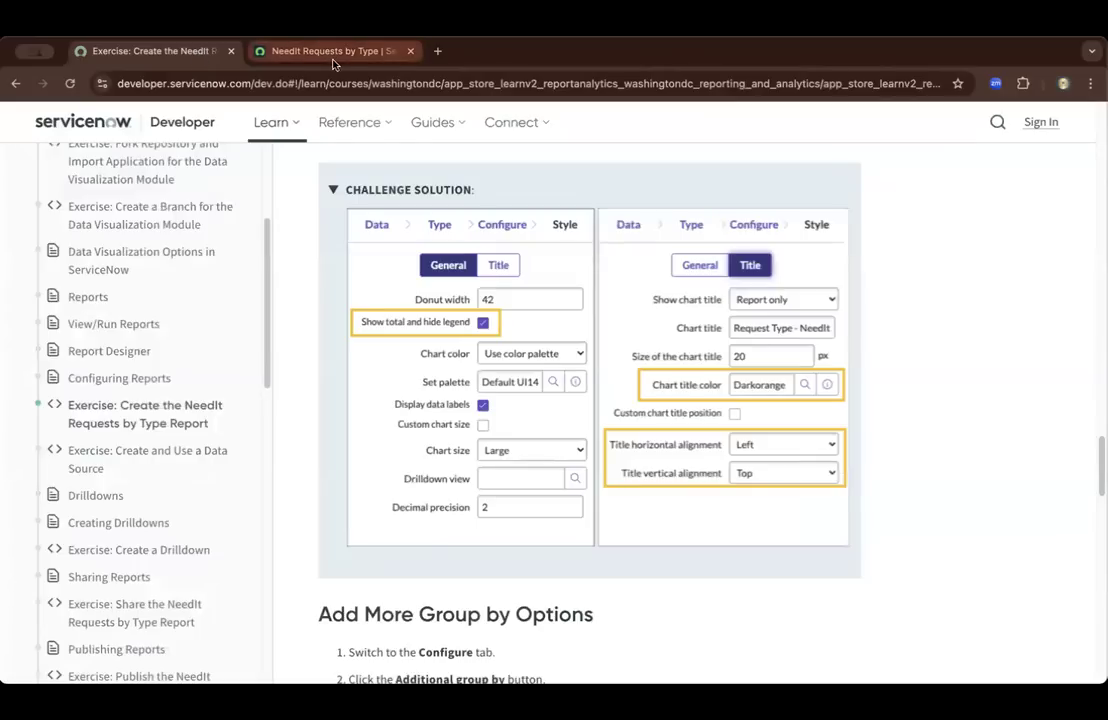
left_click(295, 51)
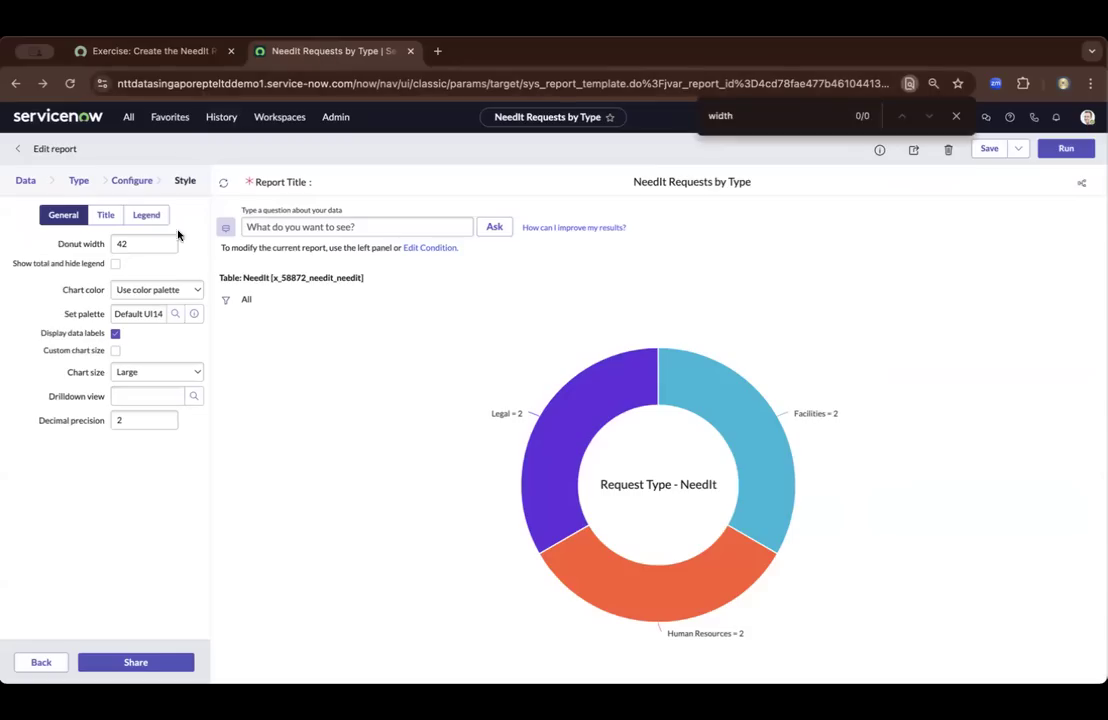
left_click(115, 264)
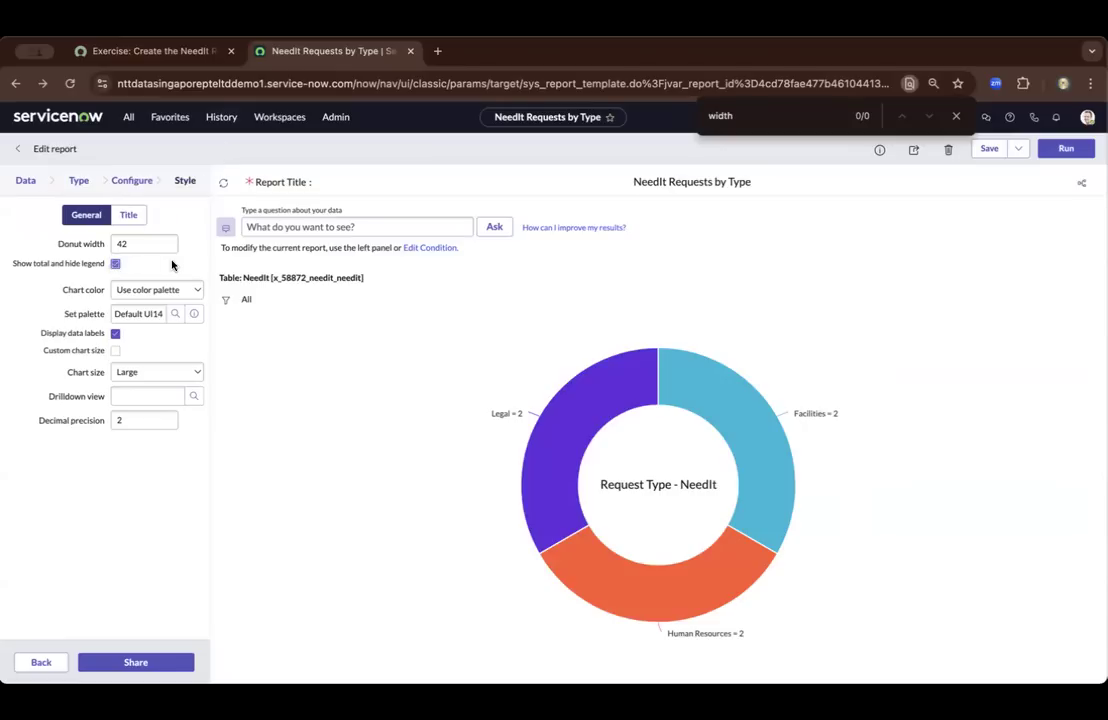
Compare the report's General style settings with those in the exercise's Challenge Solution
left_click(150, 51)
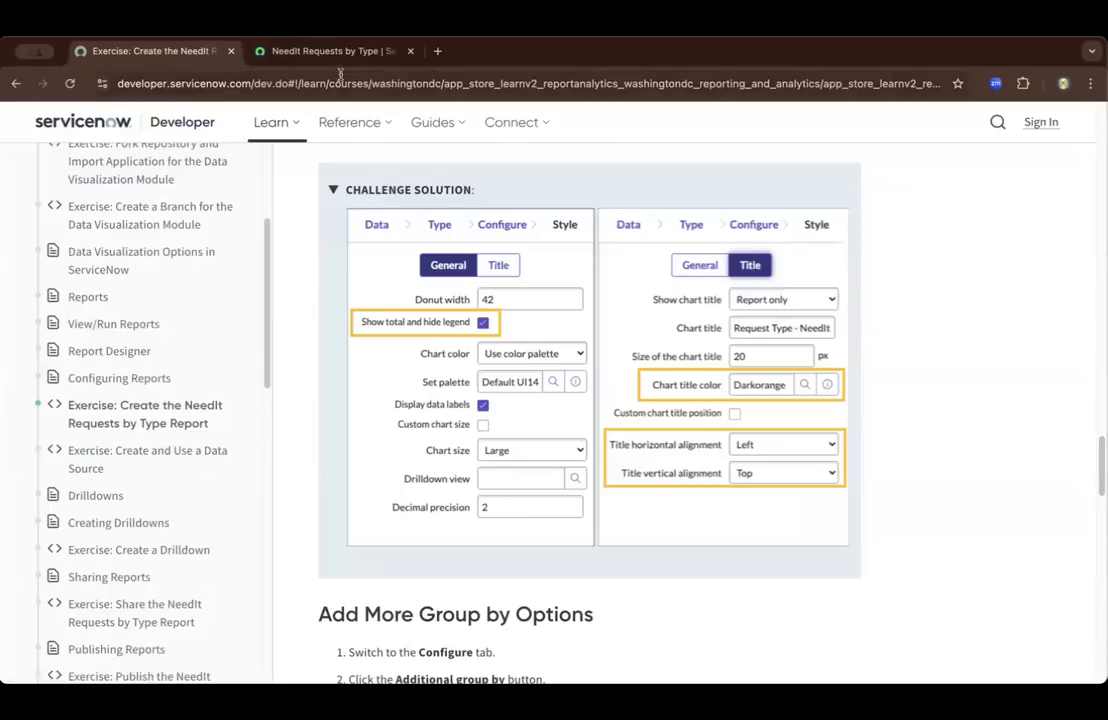
left_click(310, 51)
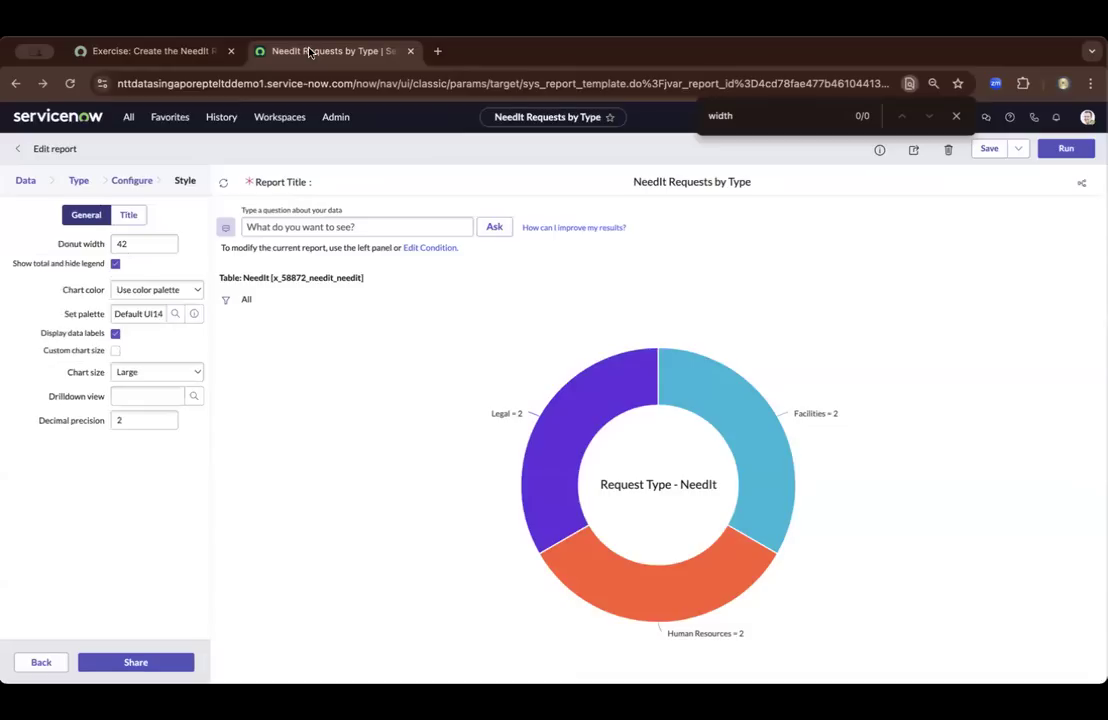
left_click(134, 60)
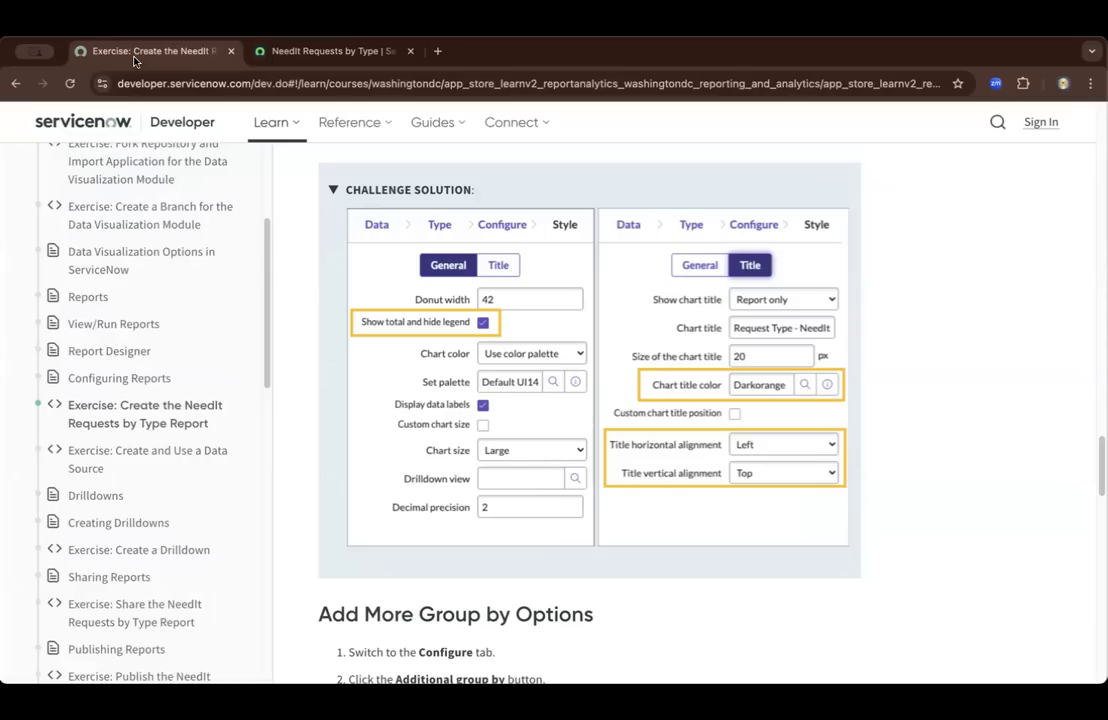
left_click(270, 60)
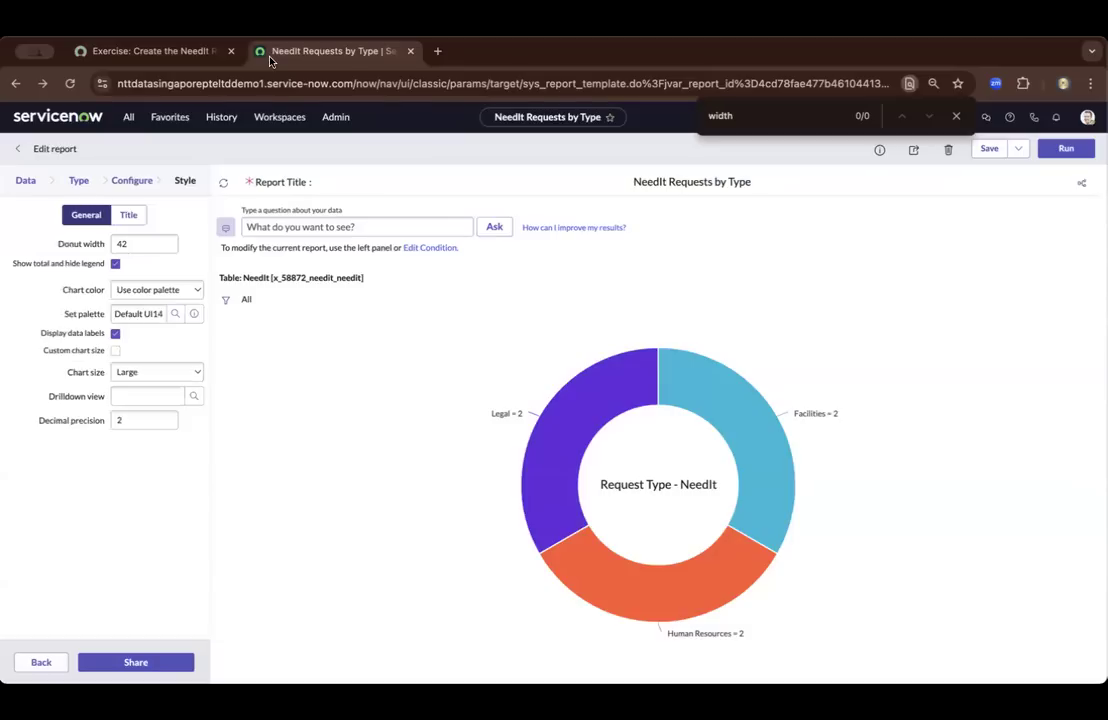
left_click(185, 61)
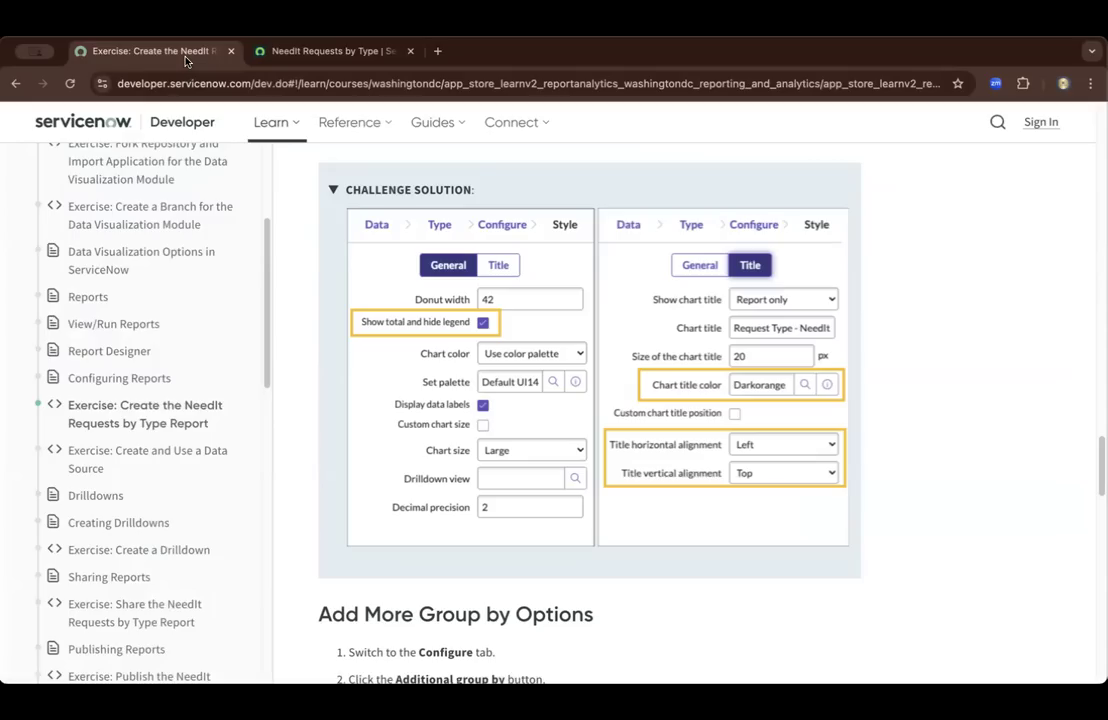
left_click(295, 62)
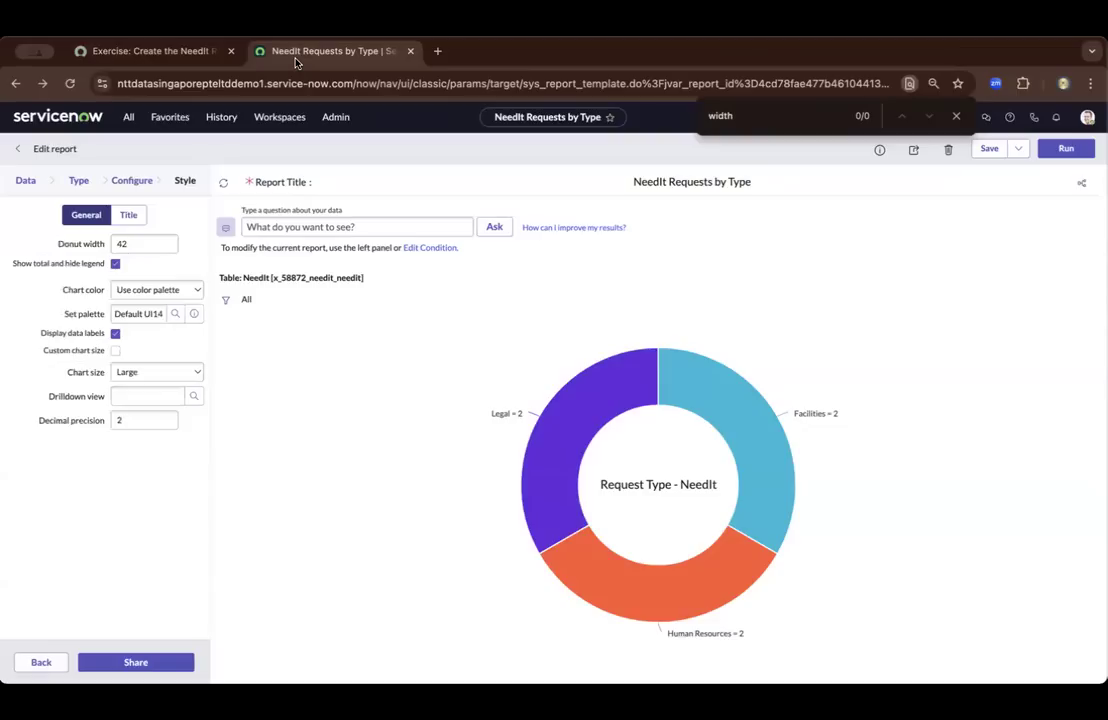
left_click(183, 56)
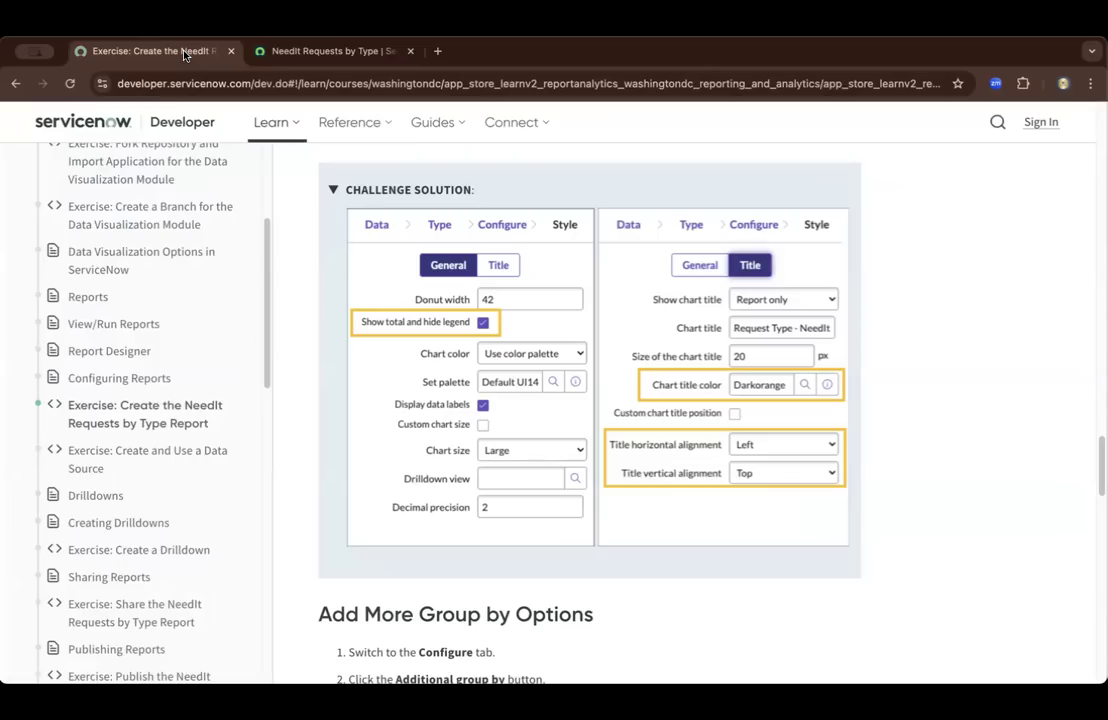
left_click(300, 51)
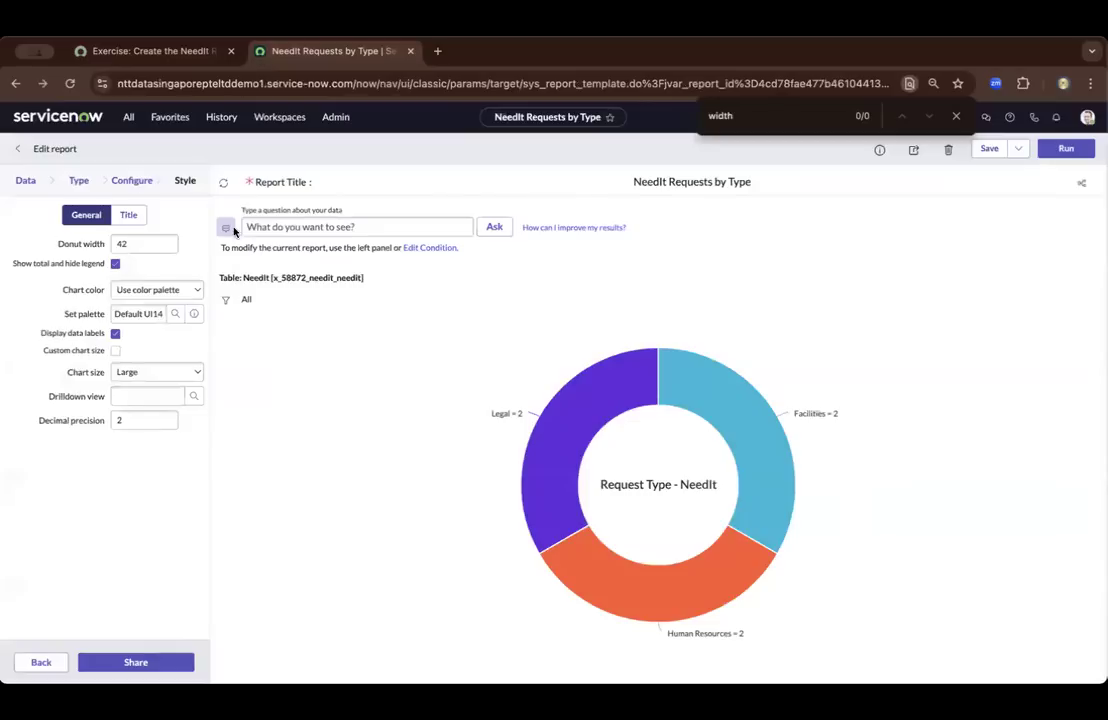
Set the chart title color to Darkorange in the Title style settings, following the Challenge Solution
left_click(128, 216)
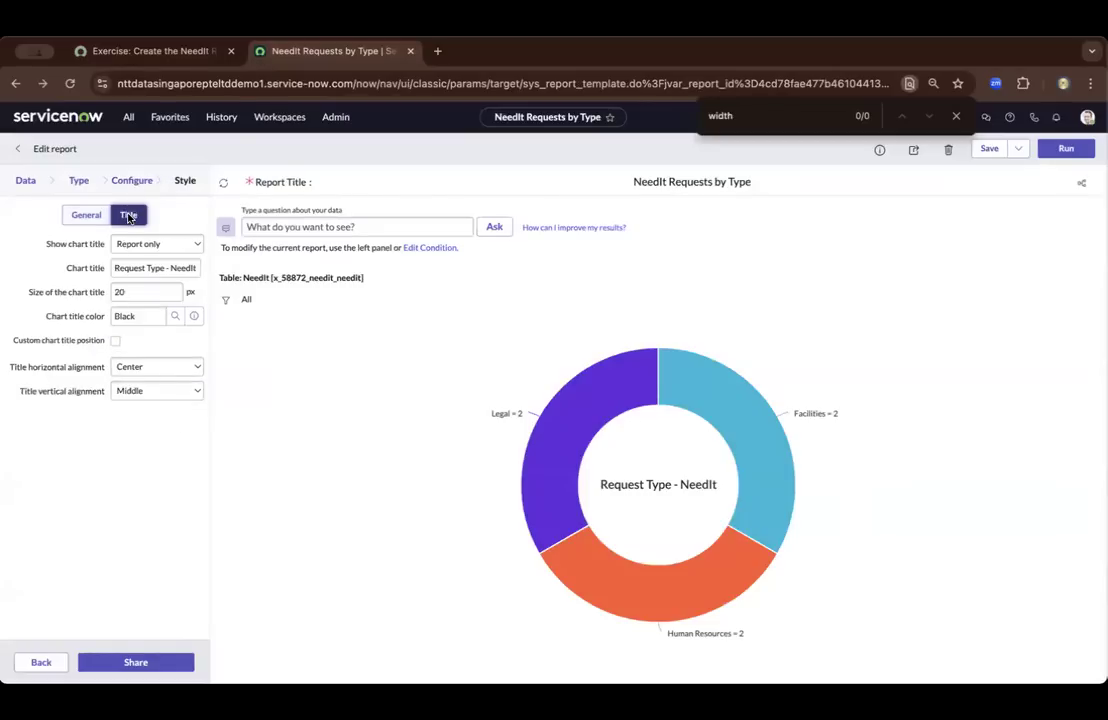
left_click(199, 54)
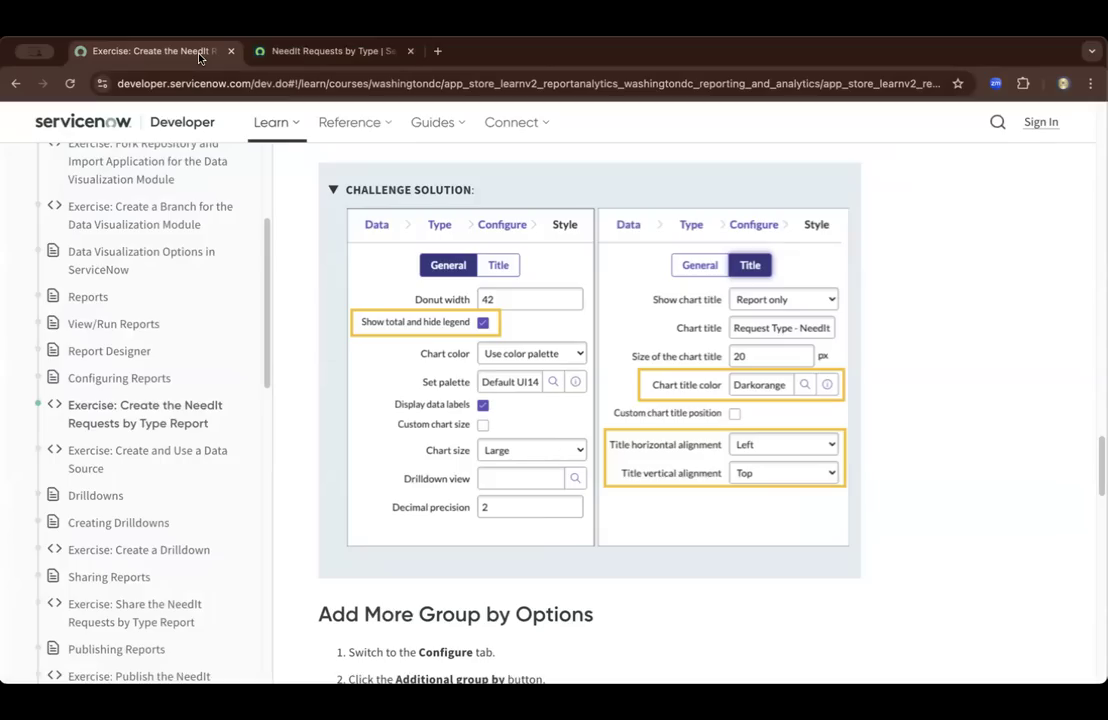
left_click(293, 53)
left_click(142, 316)
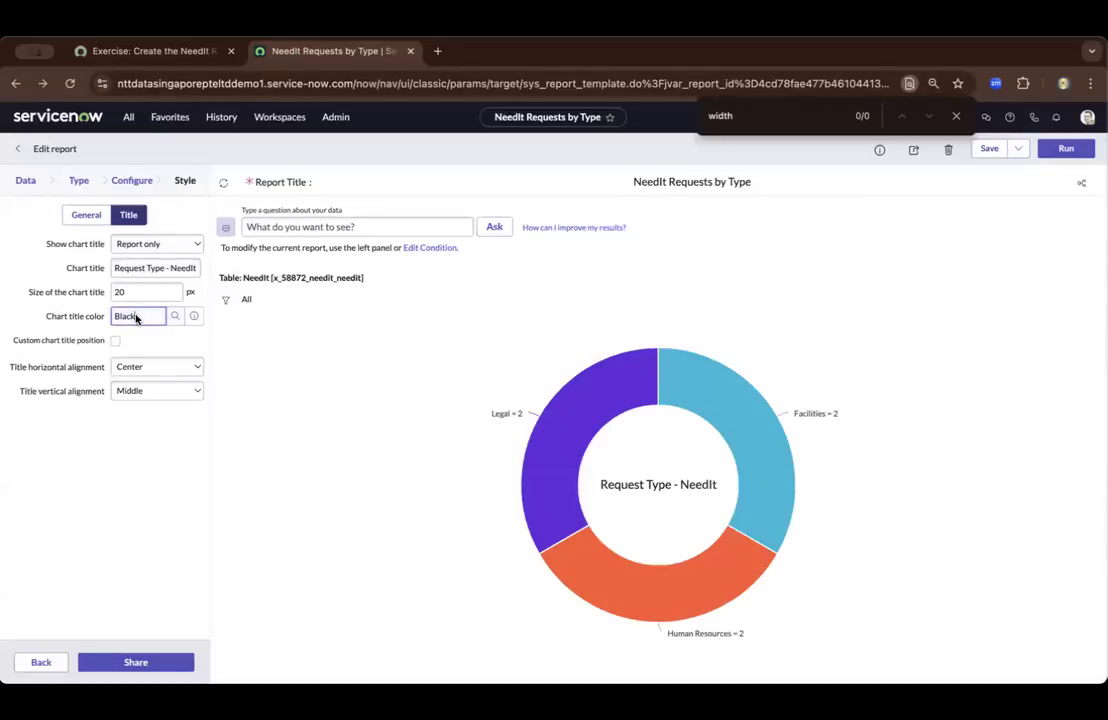
key("ctrl+a")
type("dar")
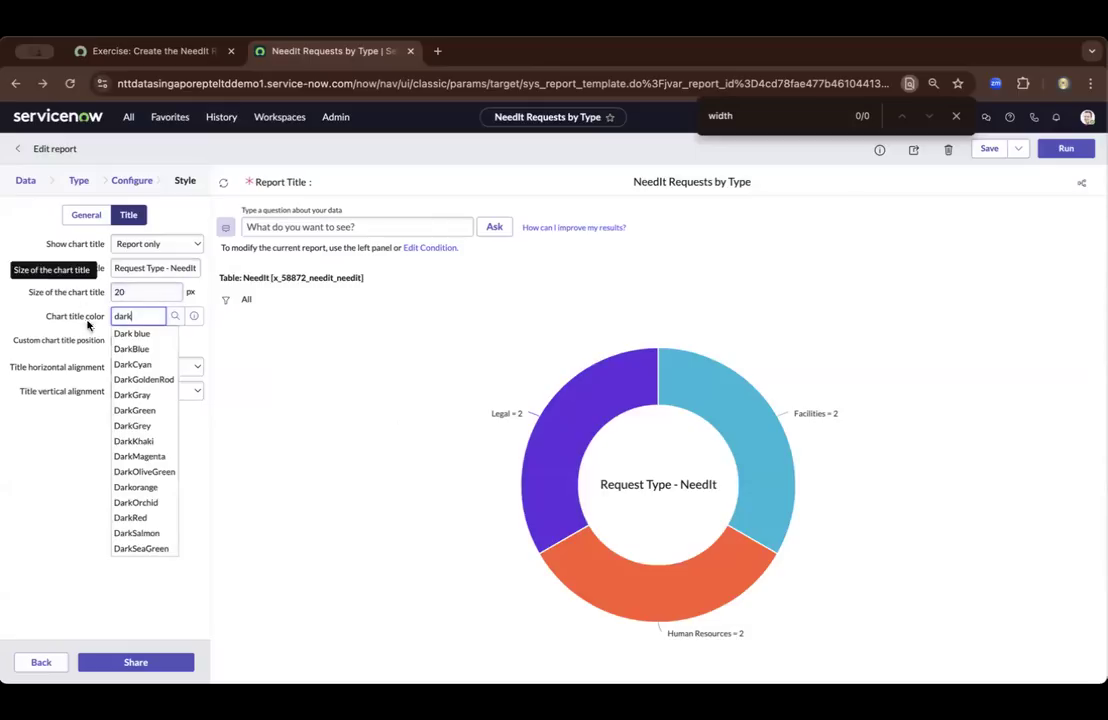
left_click(138, 488)
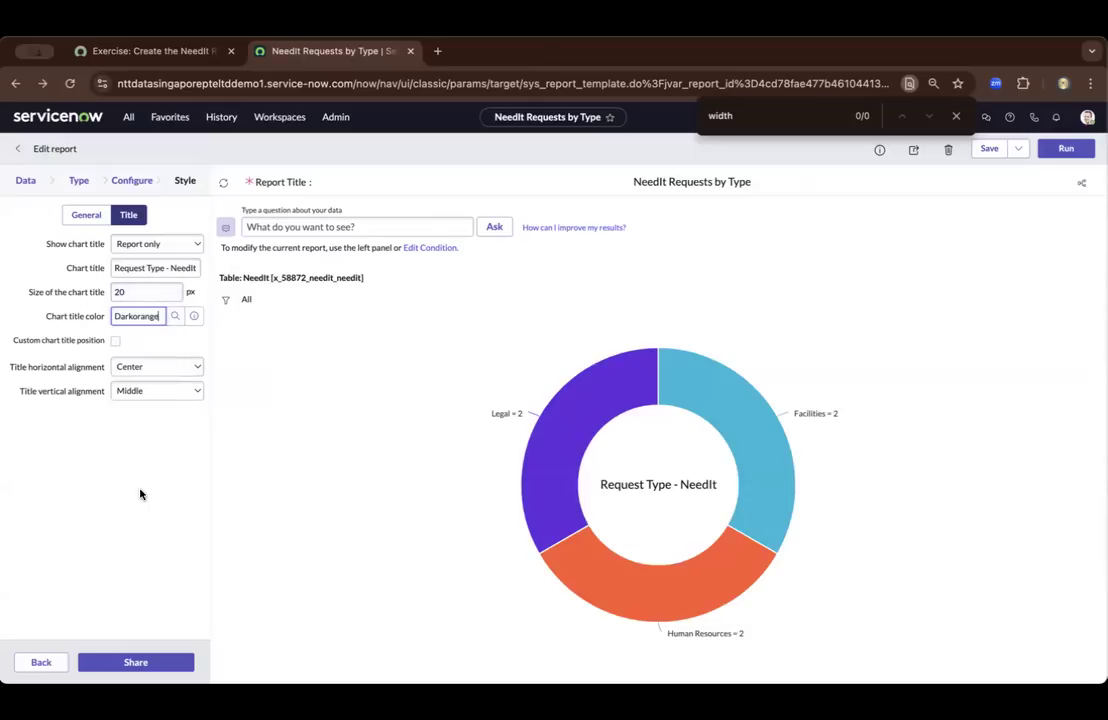
Align the chart title horizontally to Left and vertically to Top as in the Challenge Solution, and save the report
left_click(186, 54)
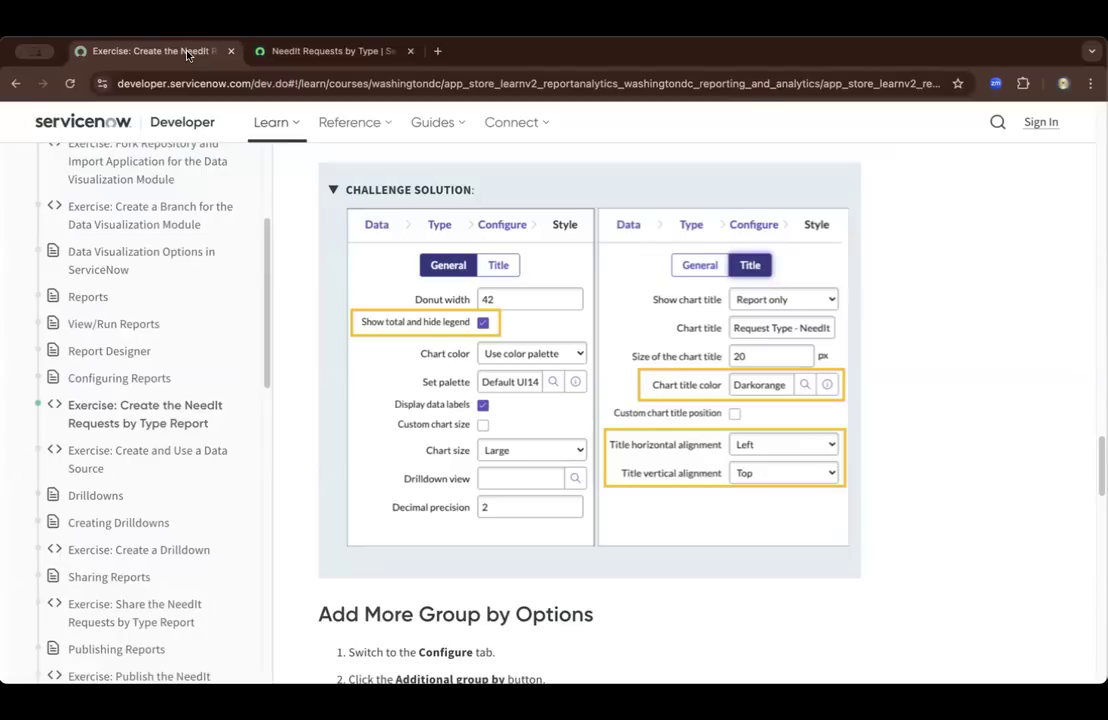
left_click(310, 51)
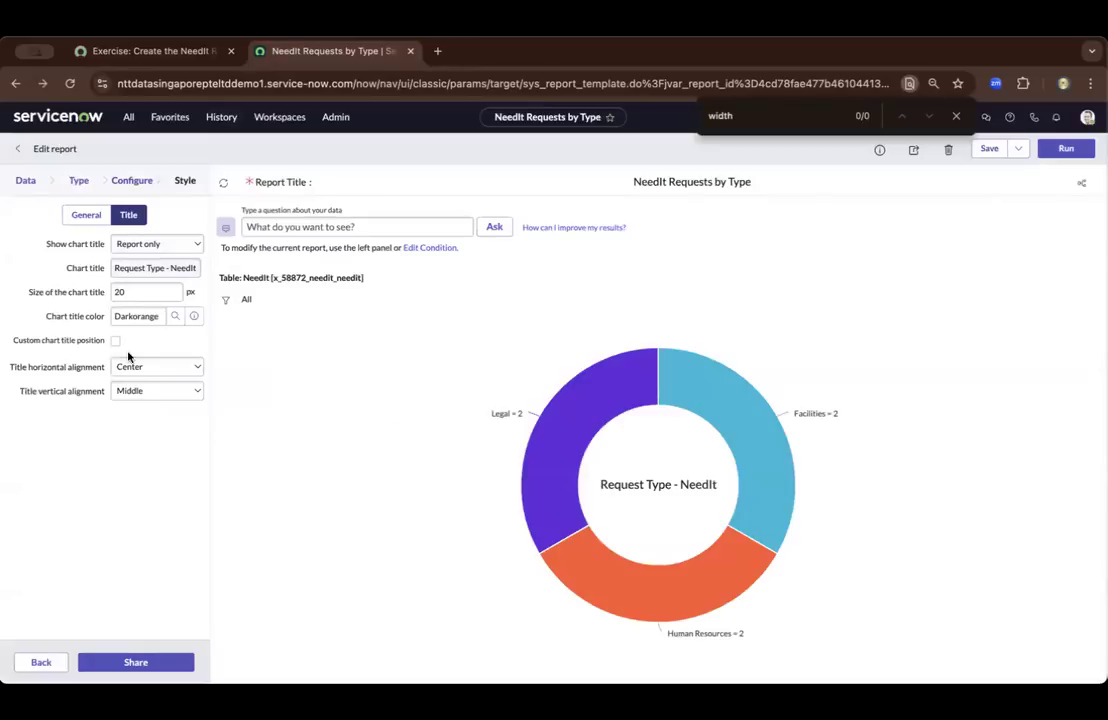
left_click(188, 367)
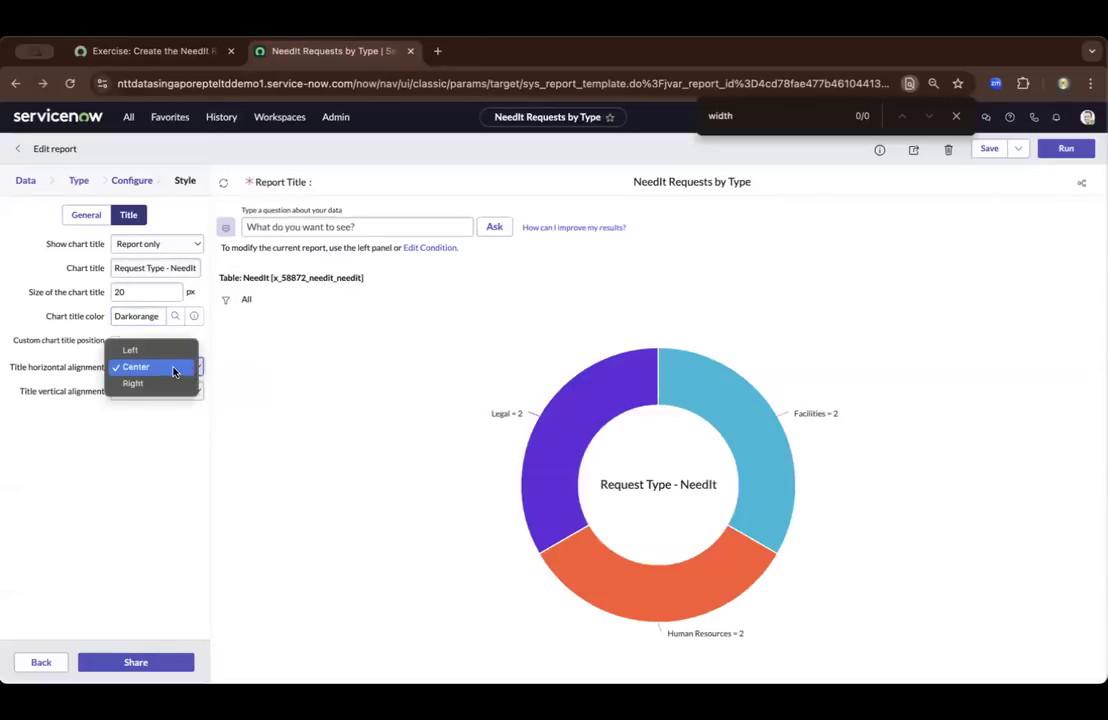
left_click(165, 351)
left_click(185, 391)
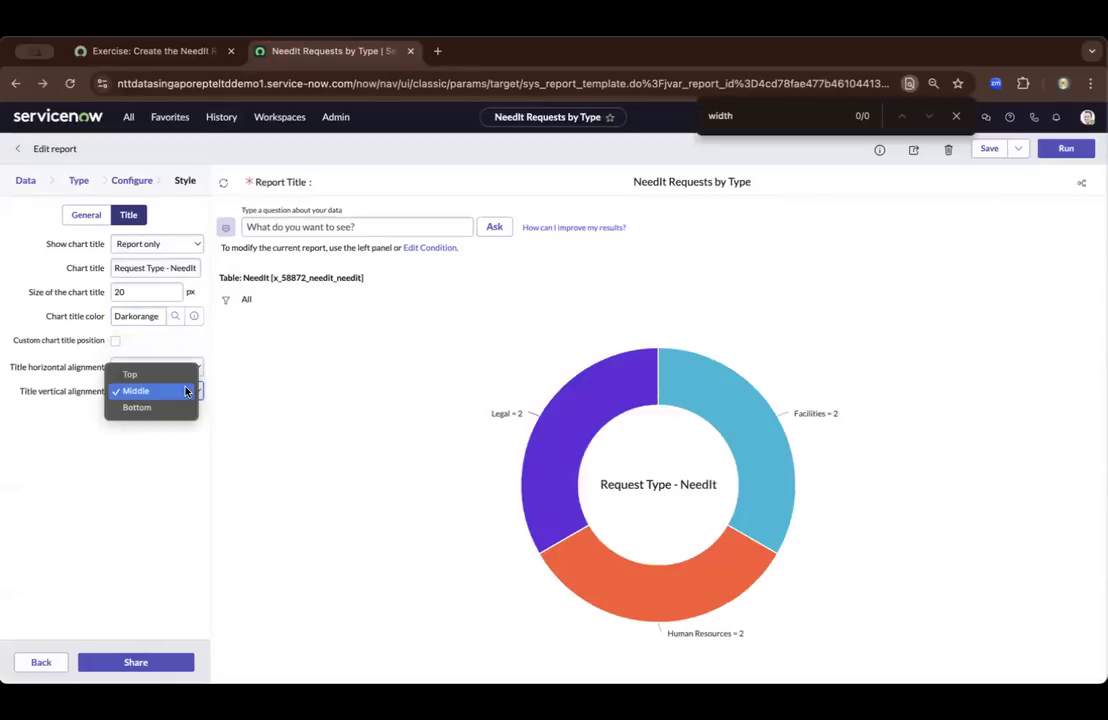
left_click(180, 374)
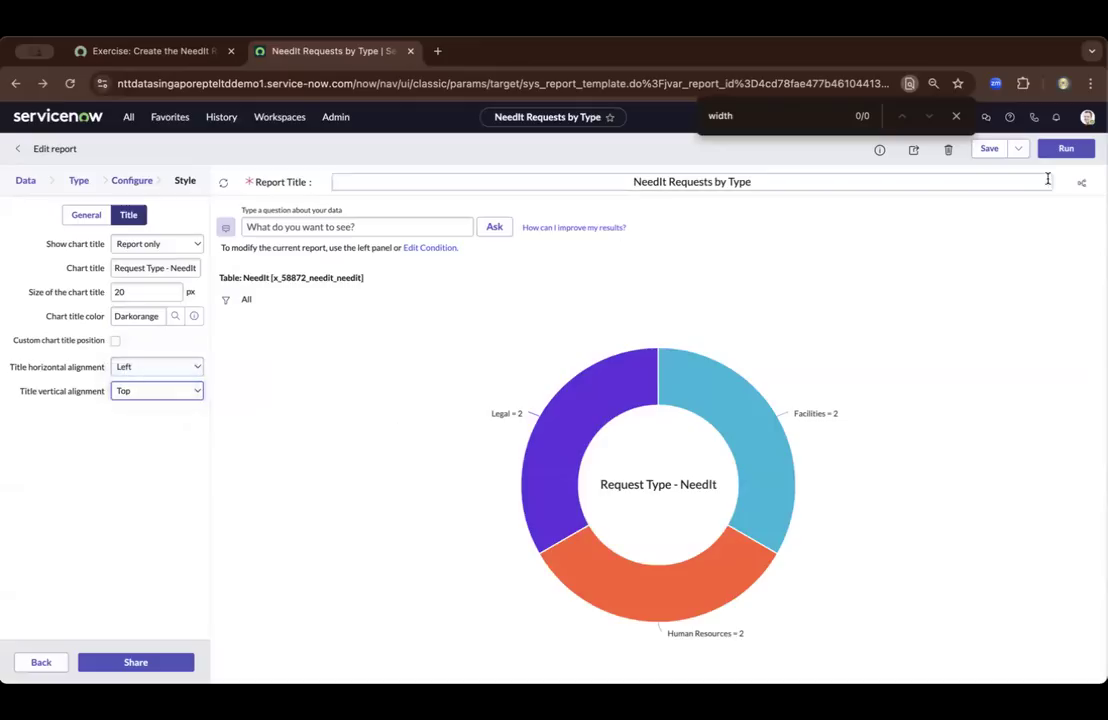
left_click(989, 148)
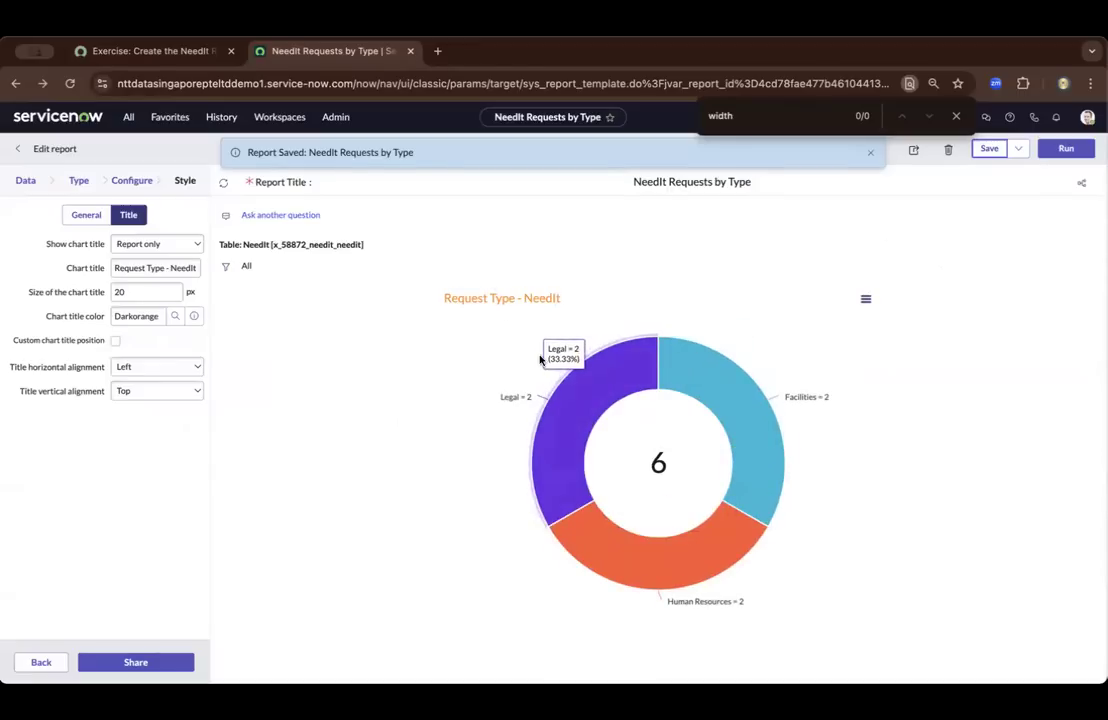
Return to the exercise and read the Add More Group by Options instructions
left_click(170, 55)
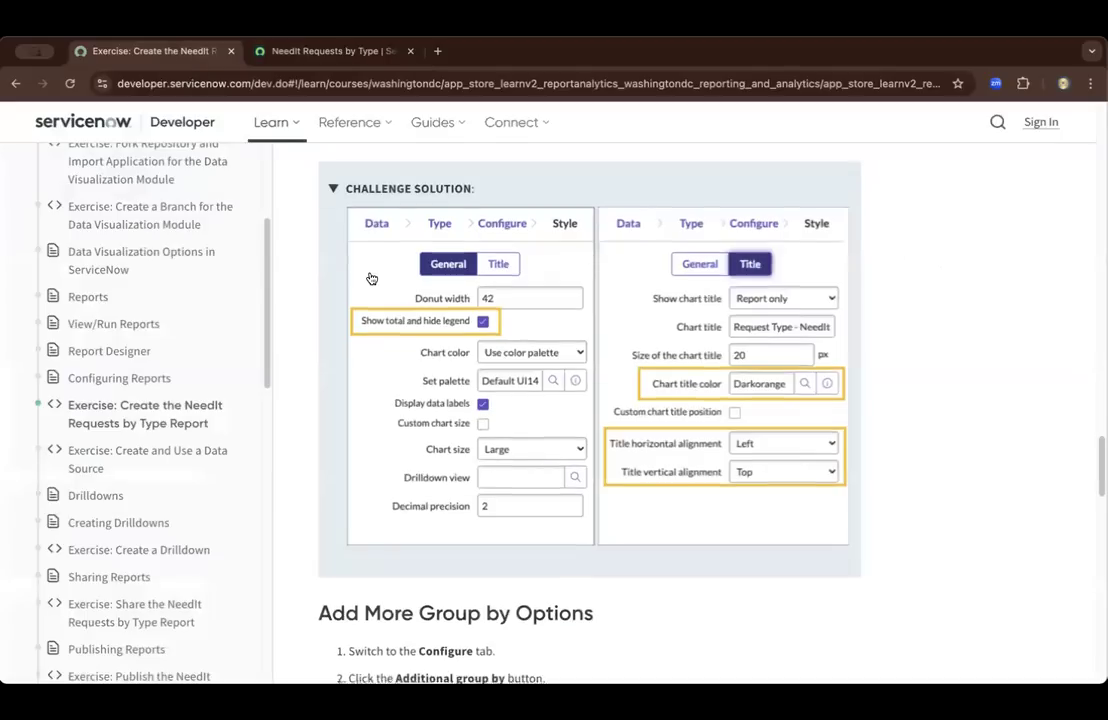
scroll(369, 276, "down", 3)
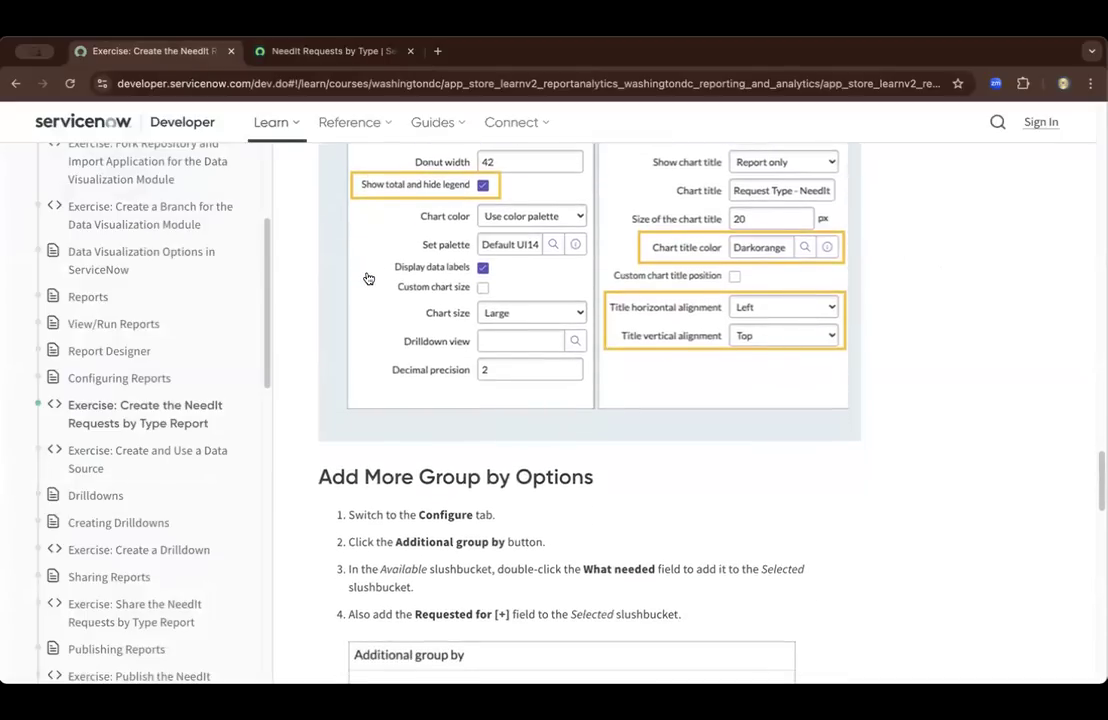
scroll(369, 278, "down", 4)
scroll(369, 278, "down", 1)
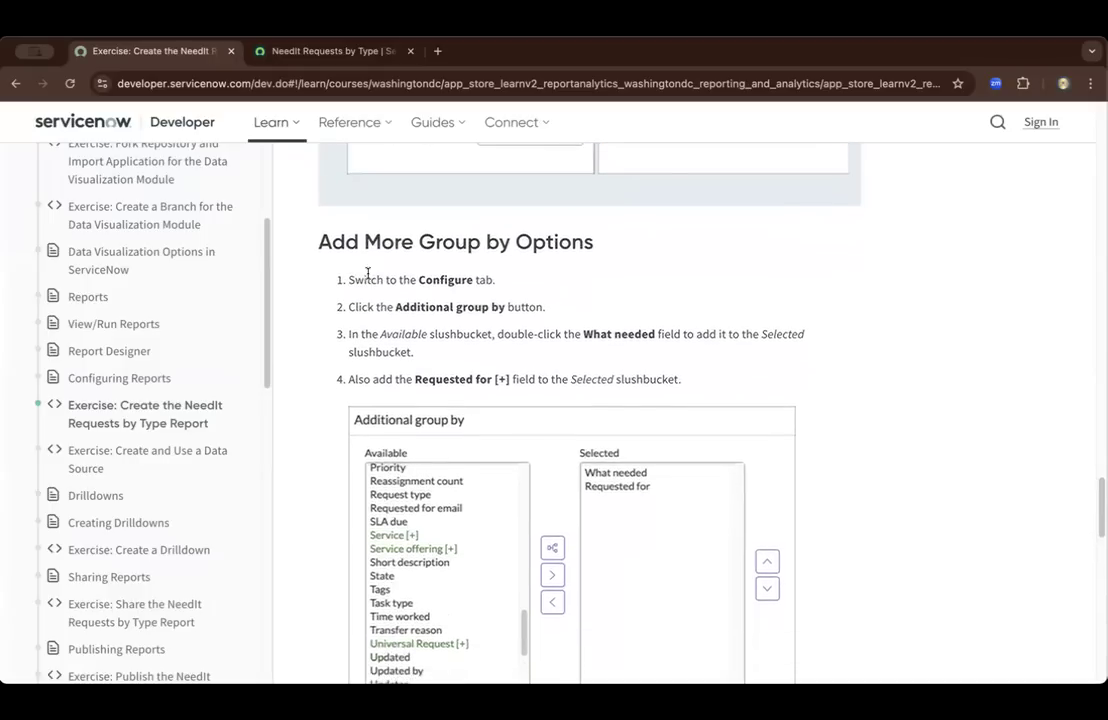
scroll(368, 273, "down", 1)
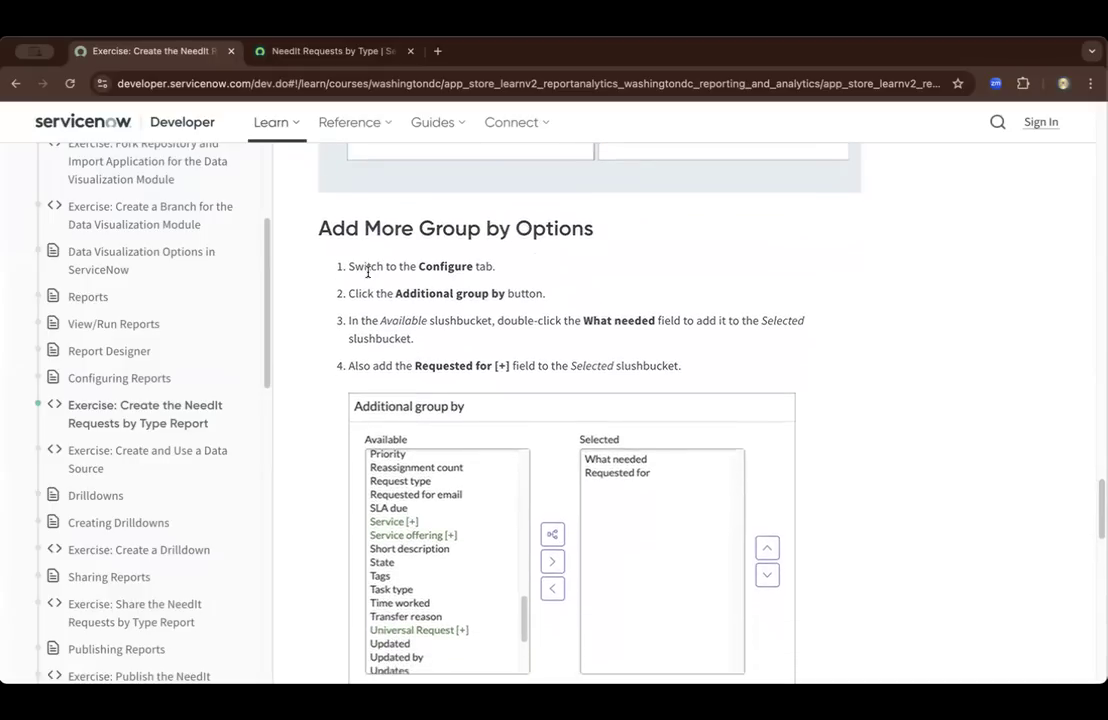
scroll(368, 273, "down", 1)
scroll(368, 277, "down", 1)
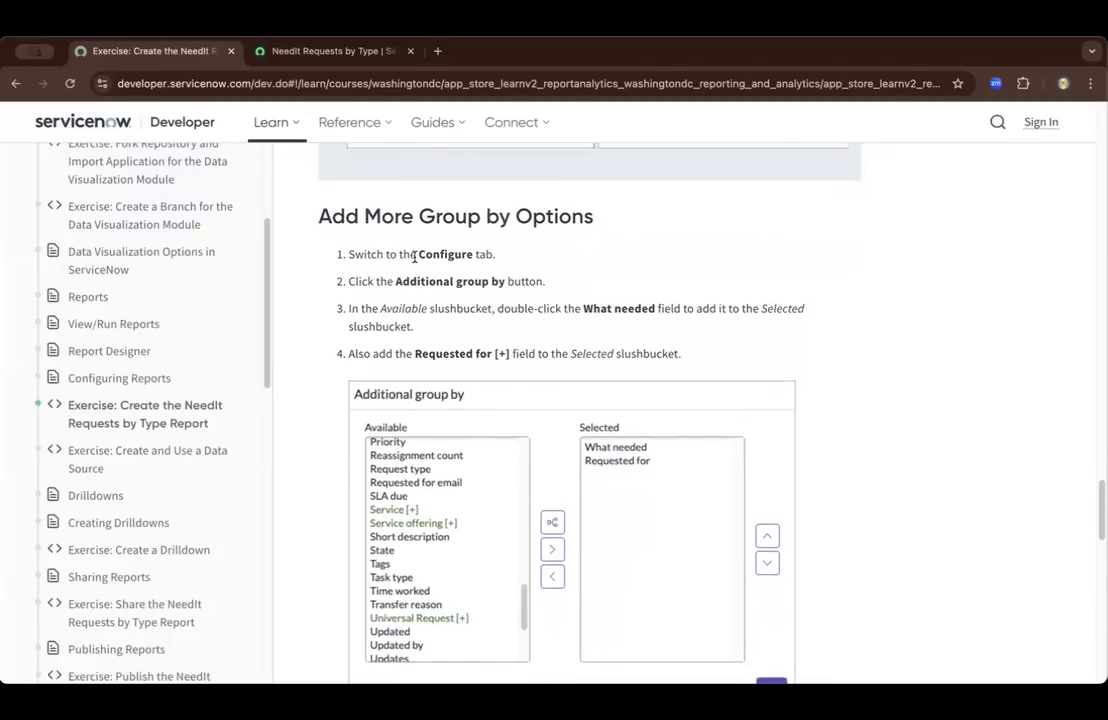
Open the Additional group by choices in the report's Configure settings, checking the exercise instructions along the way
left_click(285, 52)
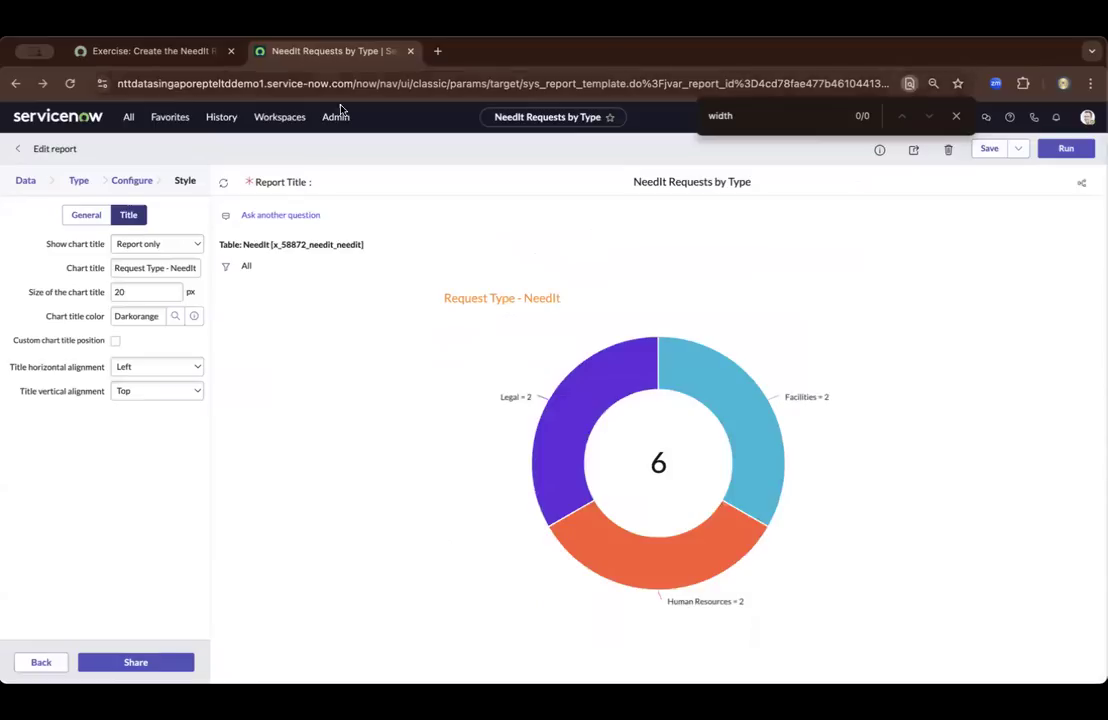
left_click(130, 182)
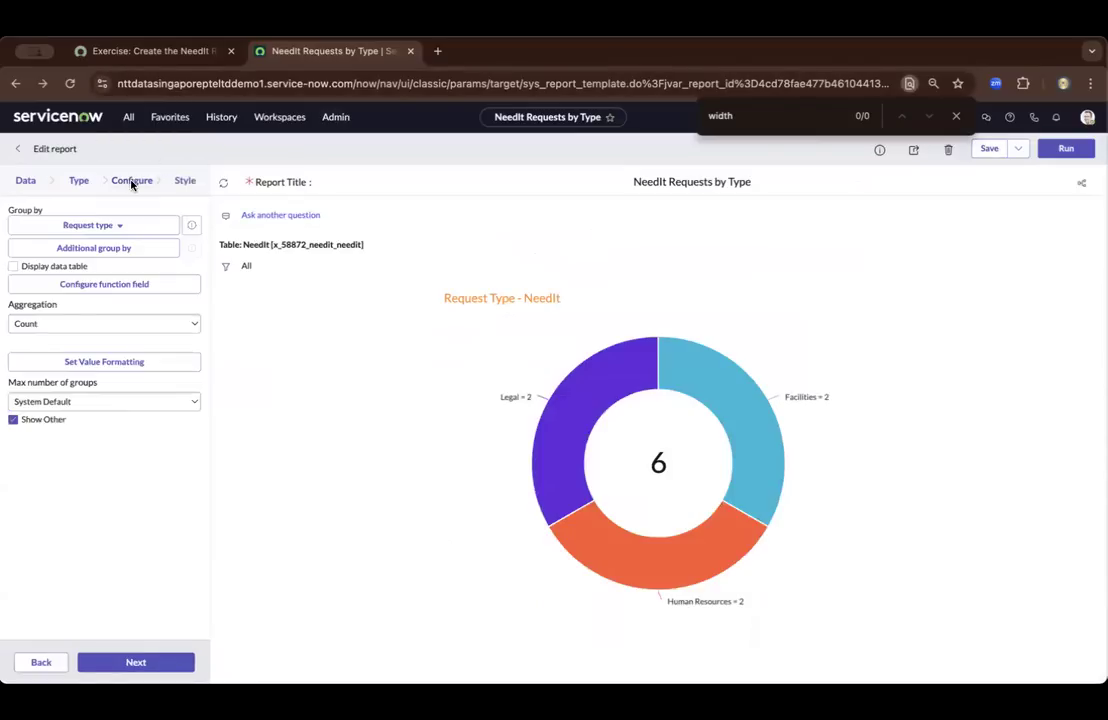
left_click(158, 51)
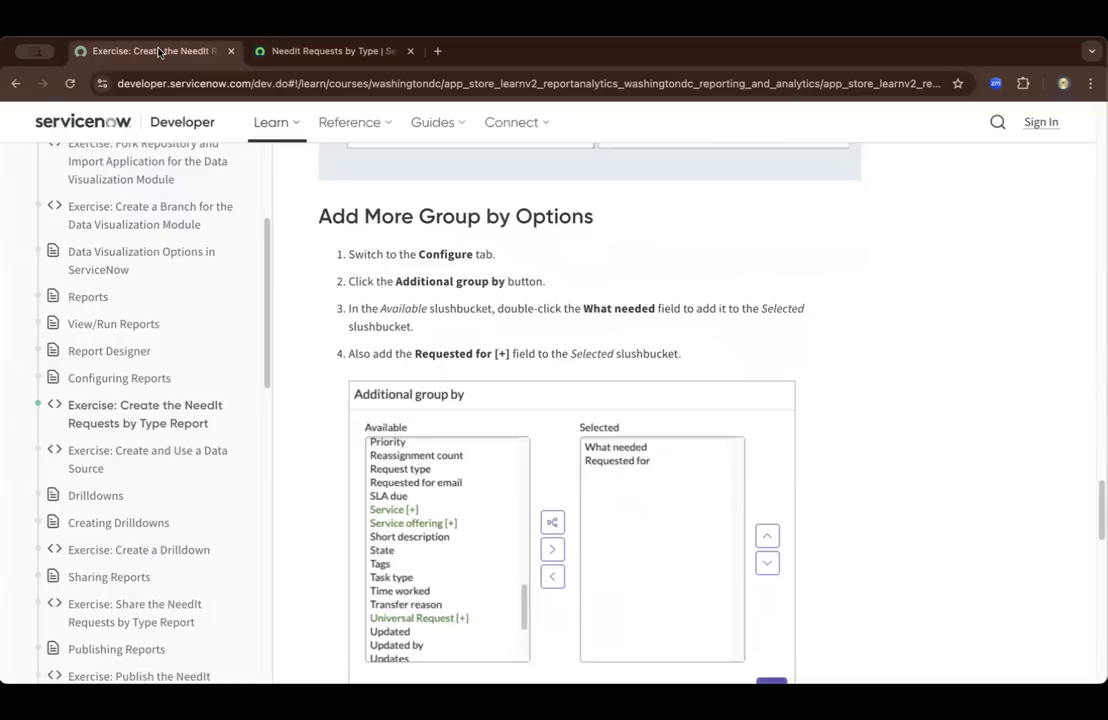
left_click(261, 48)
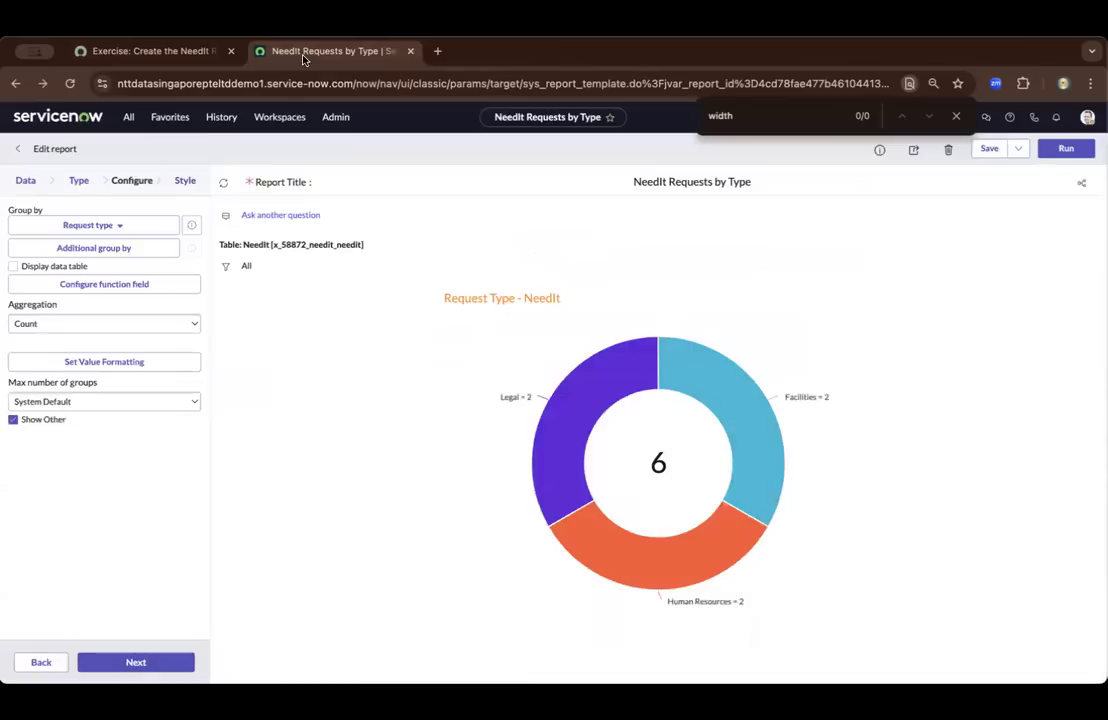
left_click(111, 250)
Check the exercise instructions and add the What needed field to the report's selected additional group by fields
left_click(198, 52)
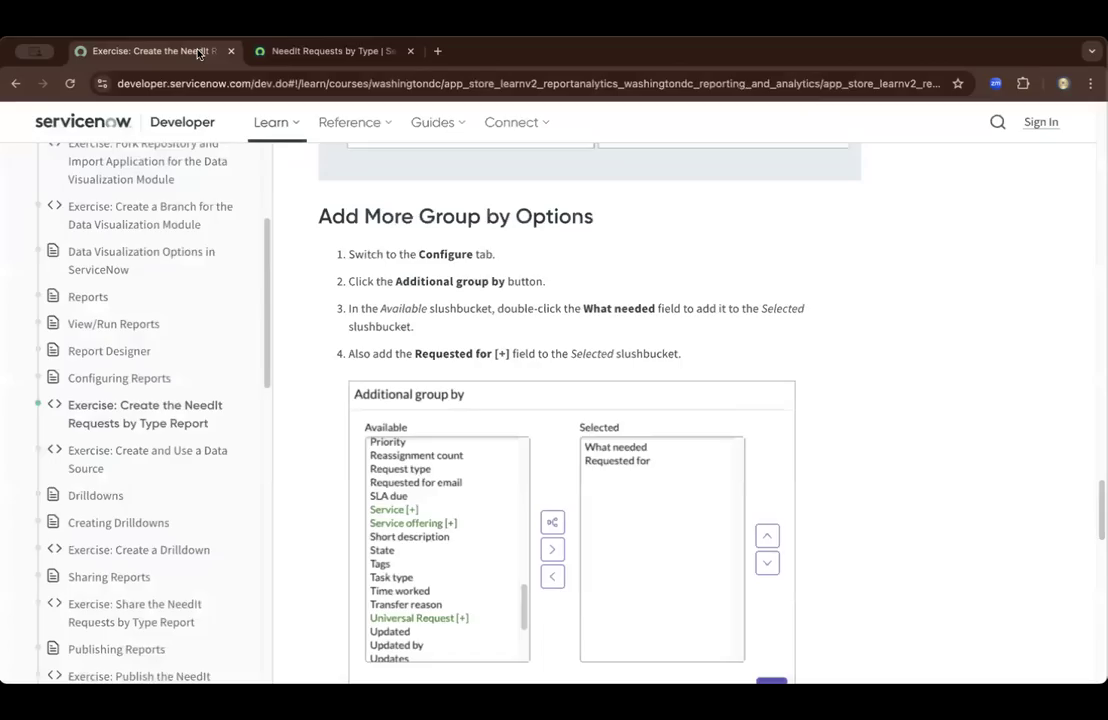
left_click(350, 55)
left_click(477, 351)
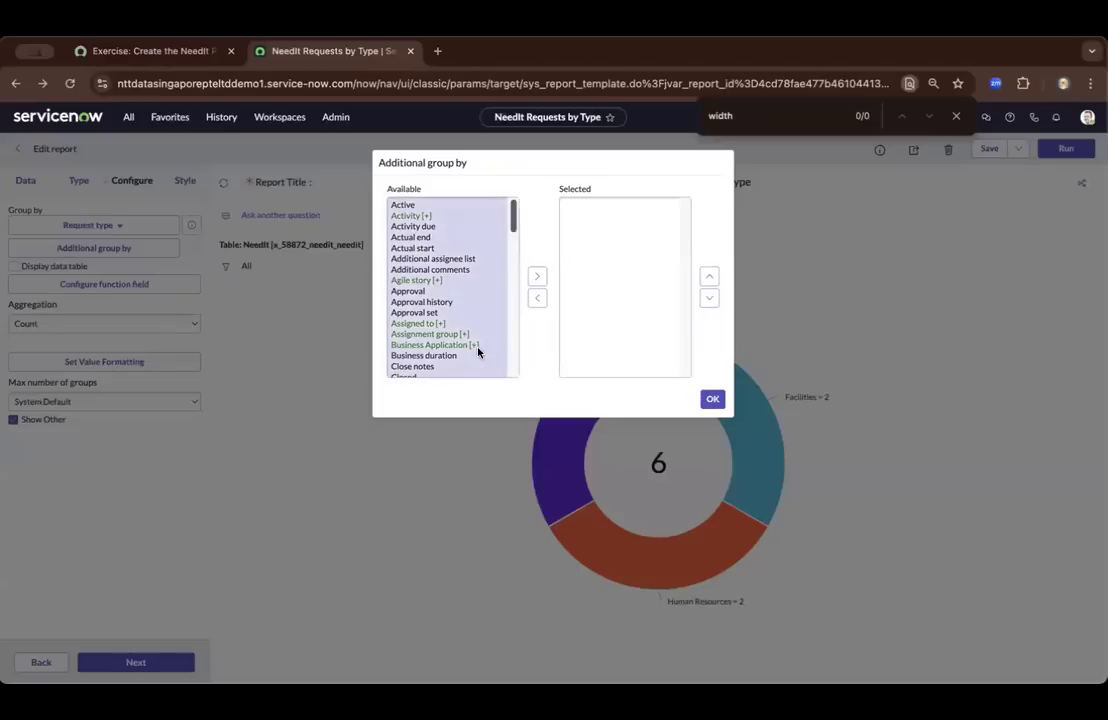
scroll(448, 296, "down", 10)
scroll(448, 296, "down", 5)
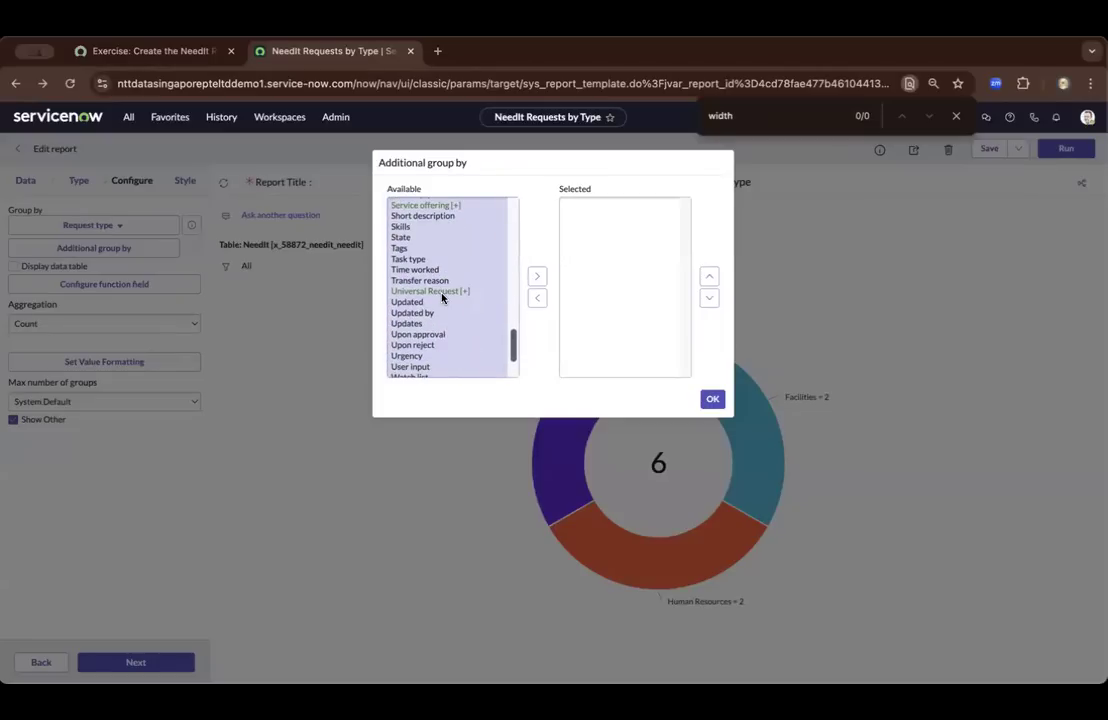
scroll(440, 290, "down", 3)
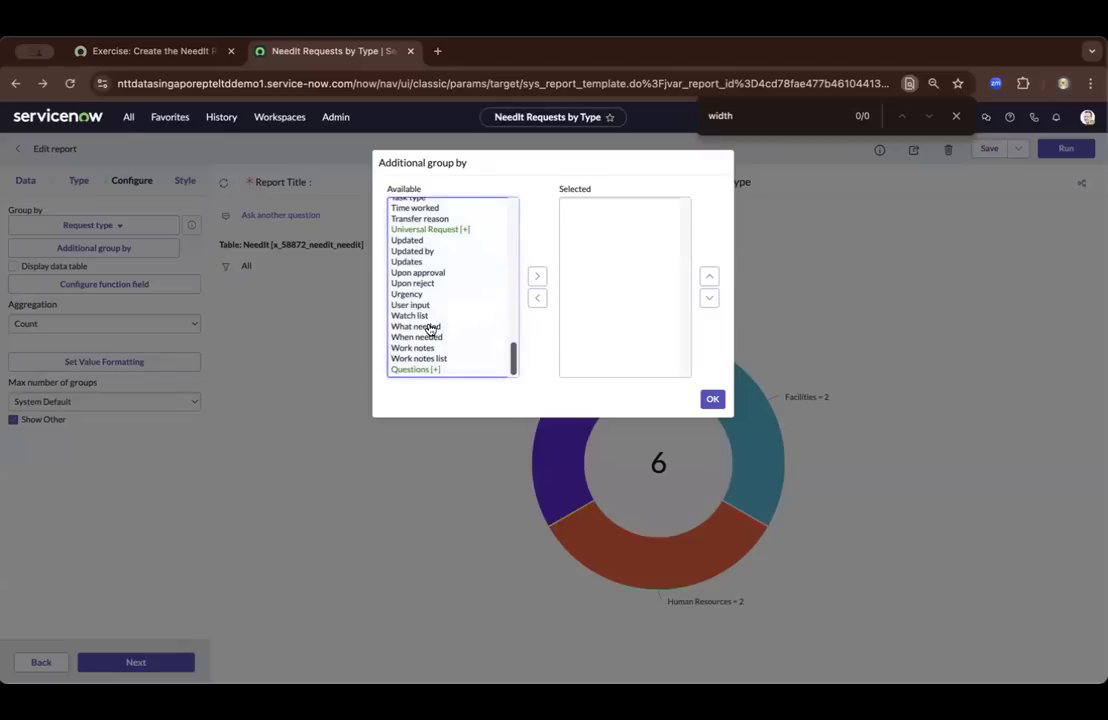
left_click(436, 327)
left_click(537, 277)
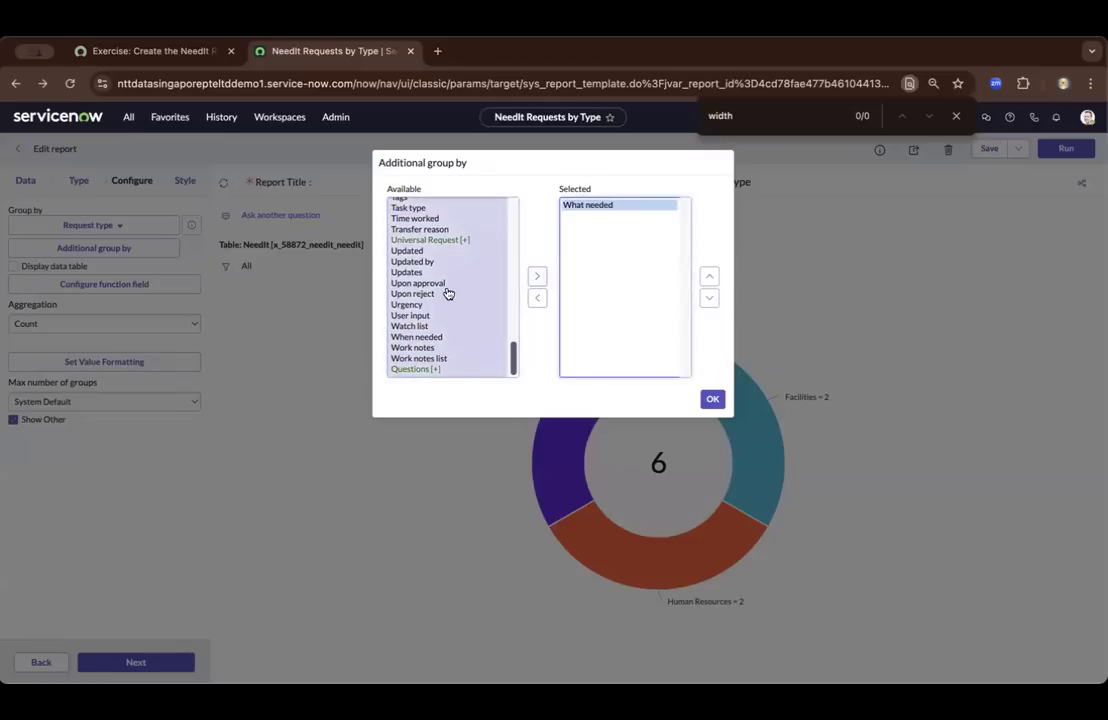
Add the Requested for [+] field to the selected additional group by fields and accept the selection
scroll(421, 281, "up", 3)
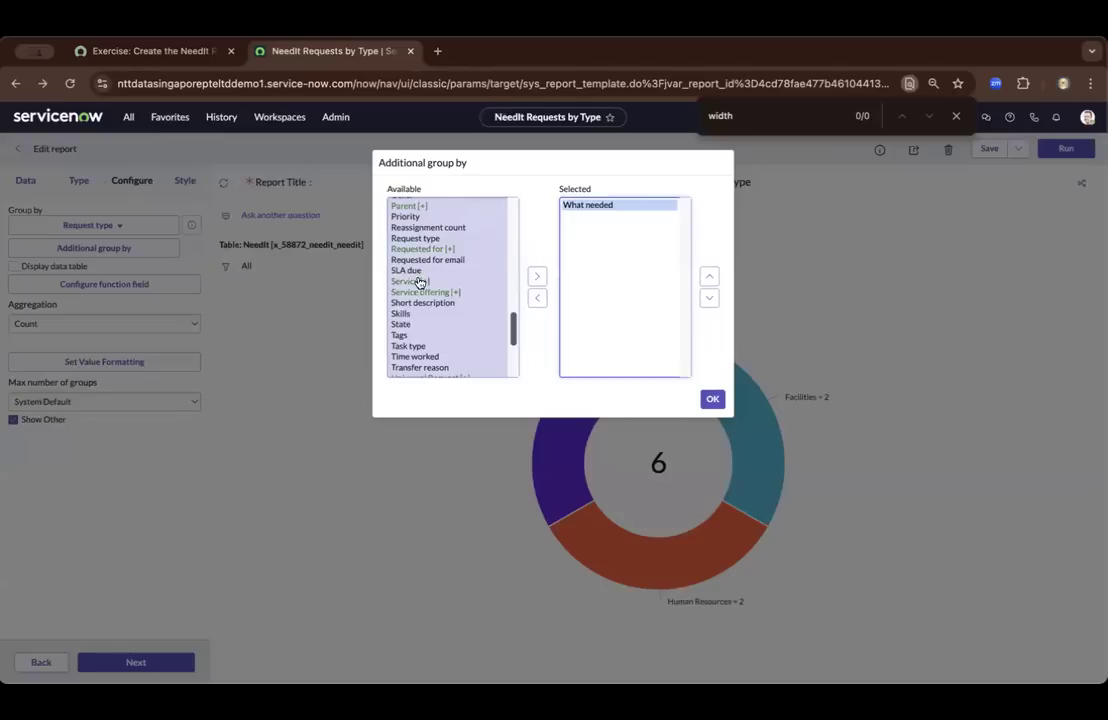
scroll(430, 272, "up", 1)
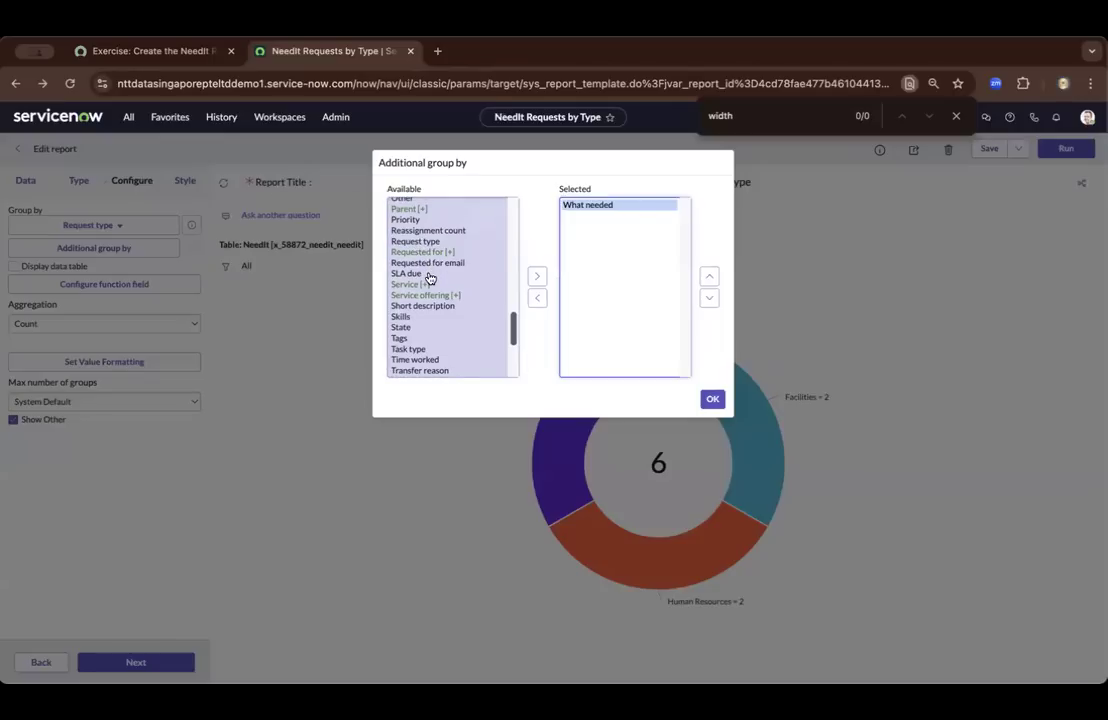
left_click(425, 252)
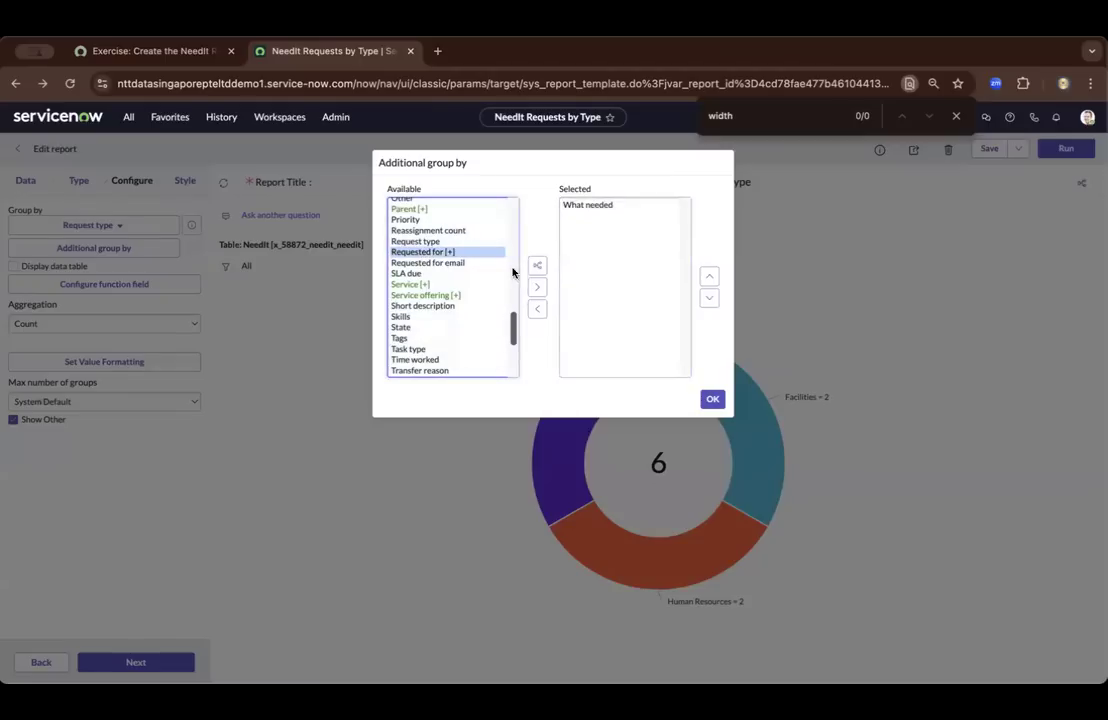
left_click(538, 288)
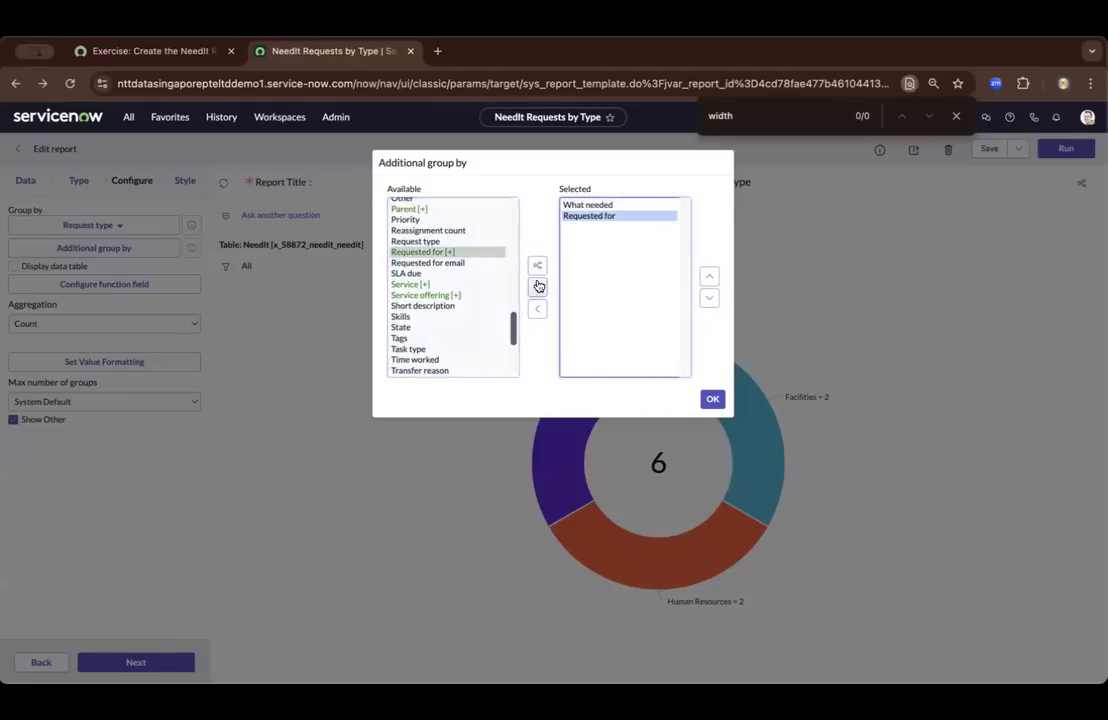
left_click(712, 399)
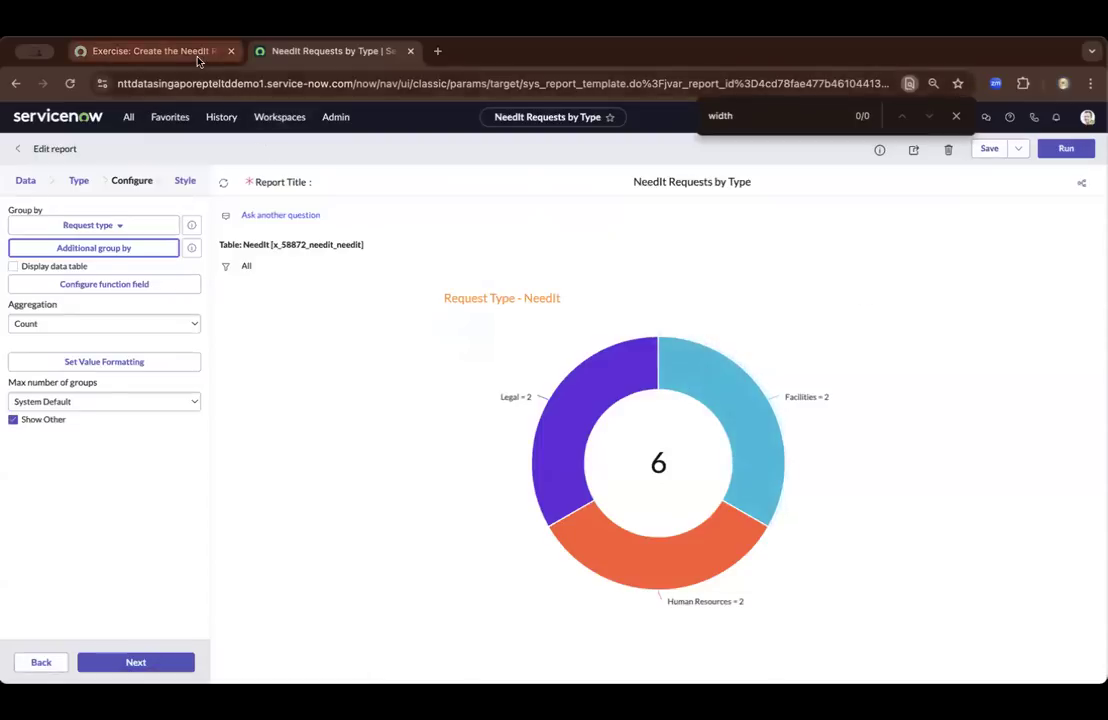
Read exercise steps 5 to 10 on saving, using the Group by choices and enabling the data table, comparing them with the report
left_click(171, 50)
scroll(445, 320, "down", 5)
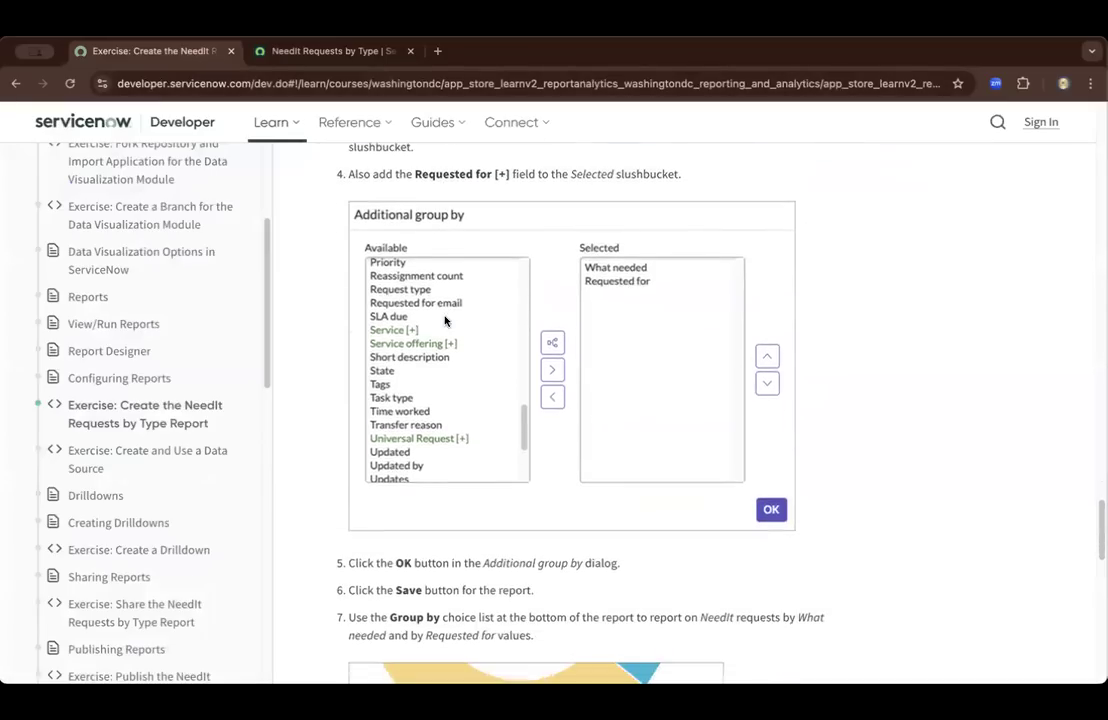
scroll(445, 320, "down", 3)
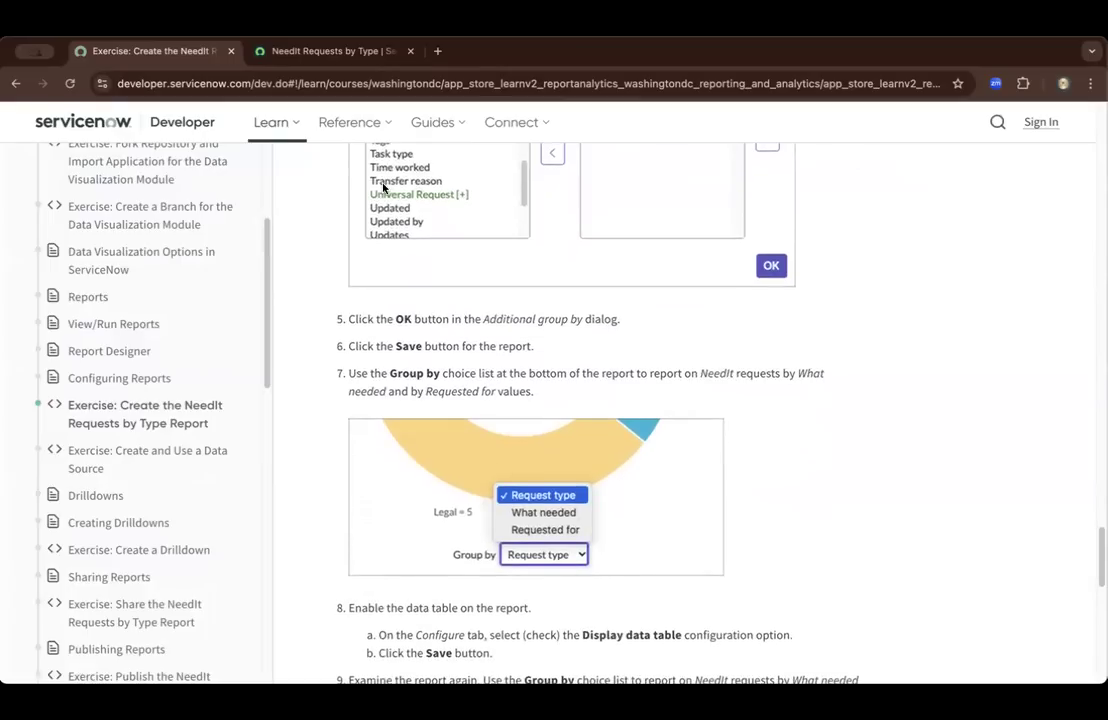
left_click(318, 51)
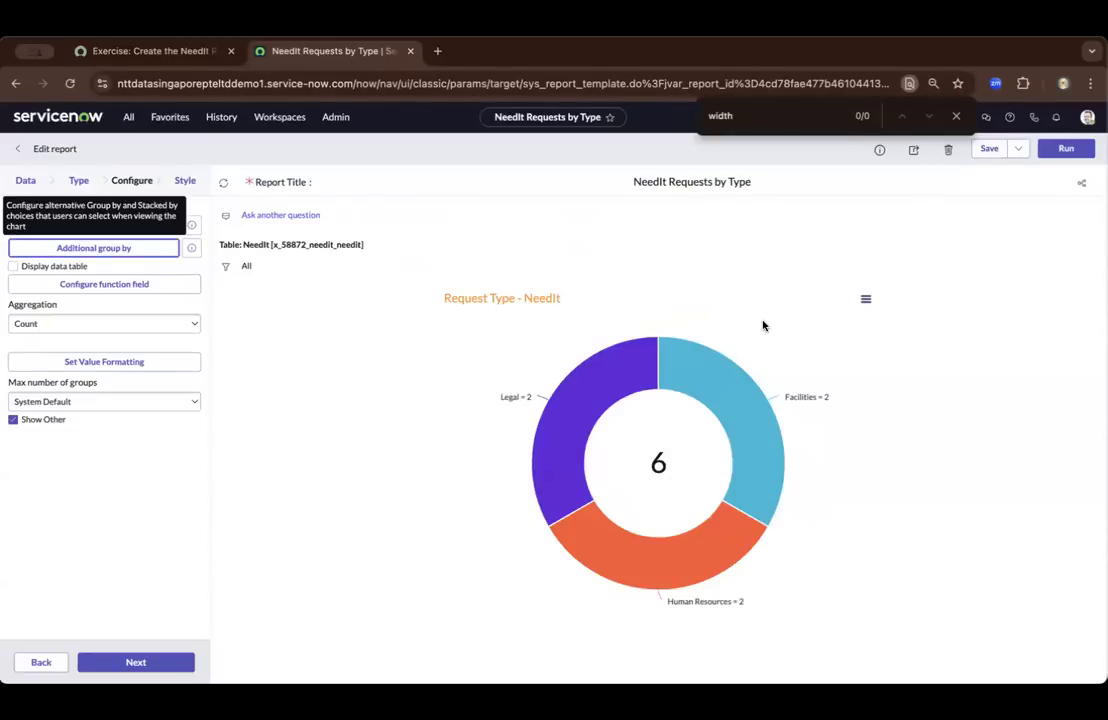
mouse_move(618, 364)
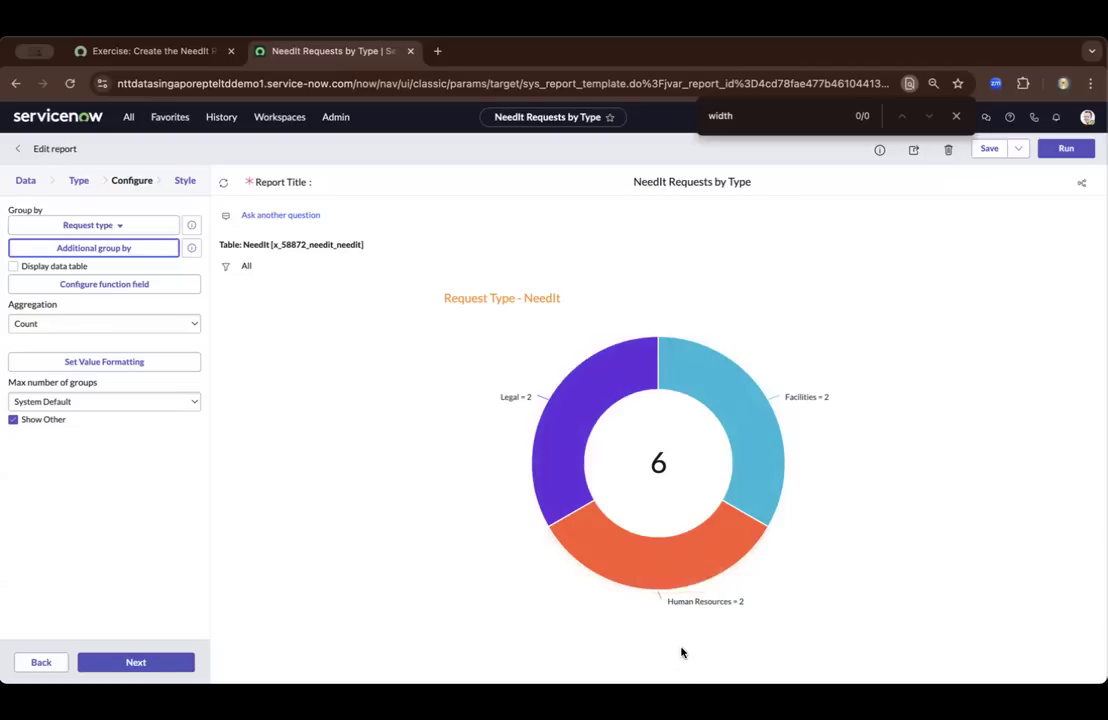
left_click(153, 53)
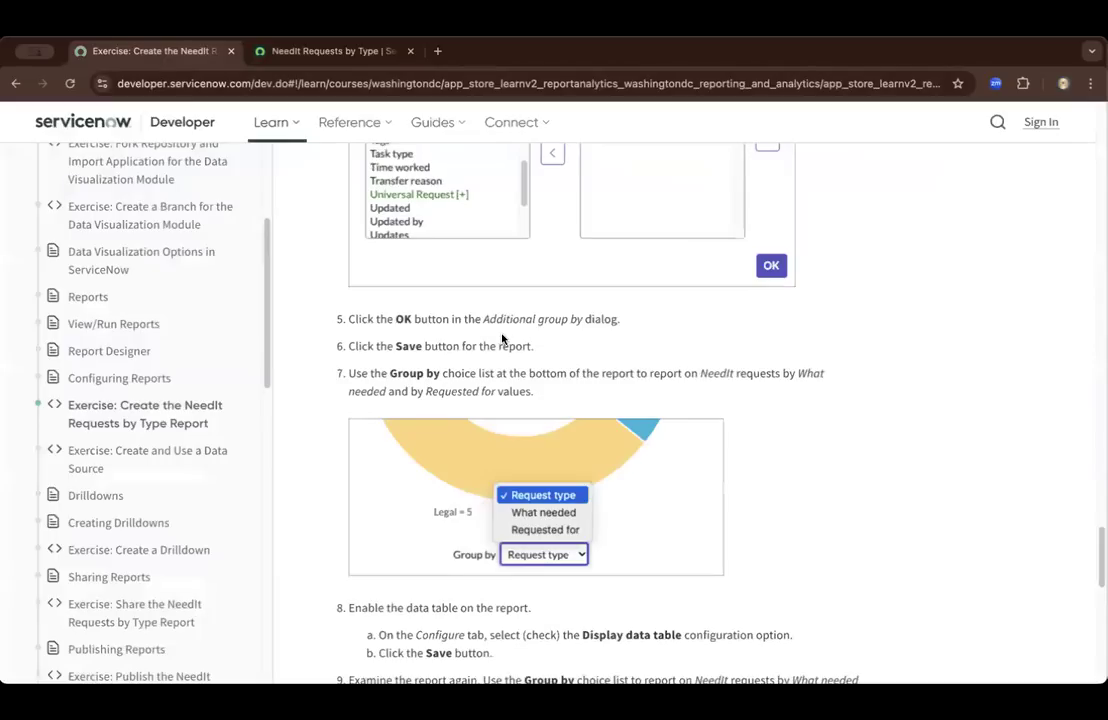
scroll(488, 334, "up", 1)
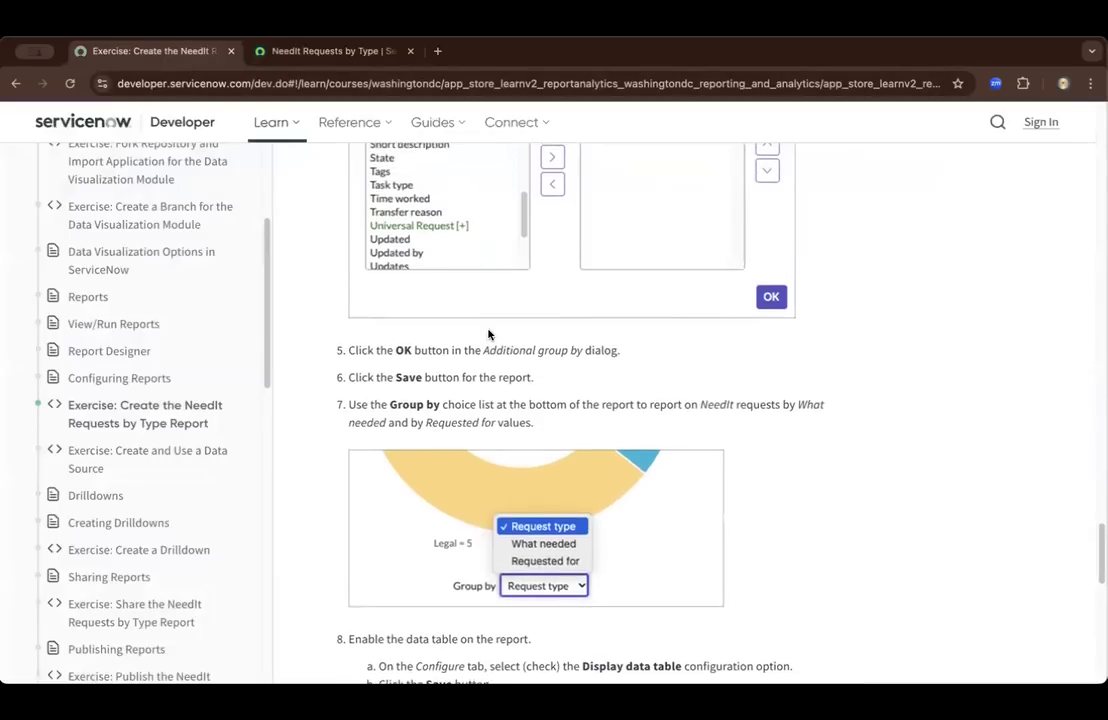
scroll(488, 334, "down", 2)
scroll(486, 328, "down", 2)
scroll(486, 328, "up", 3)
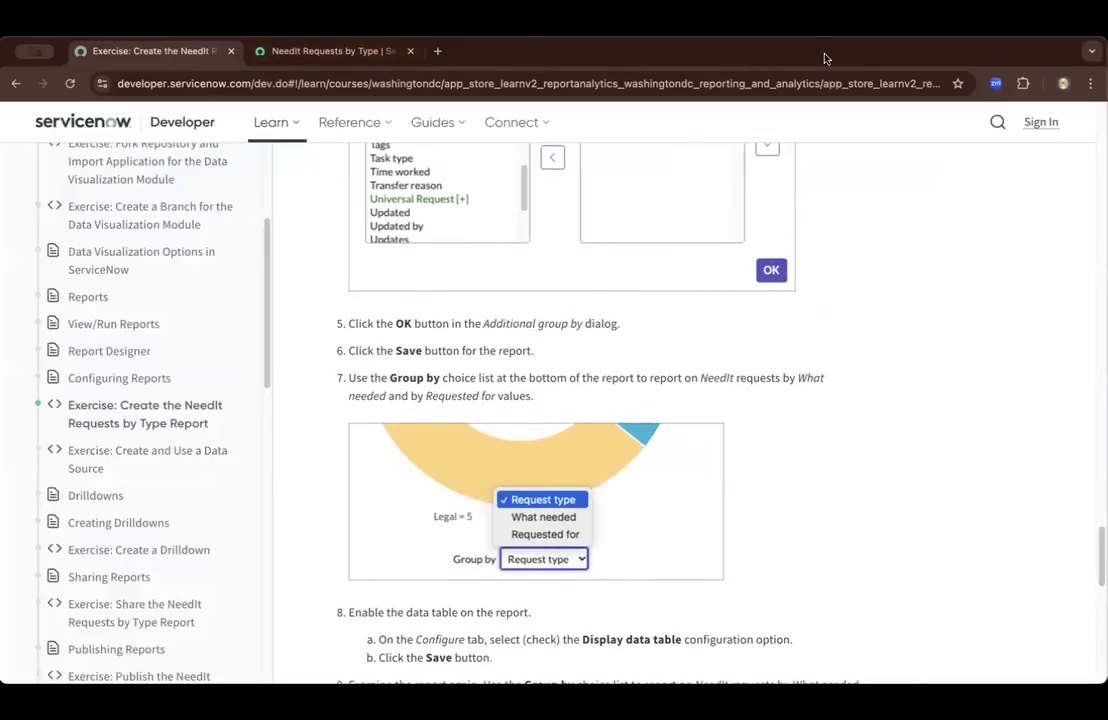
scroll(572, 281, "down", 3)
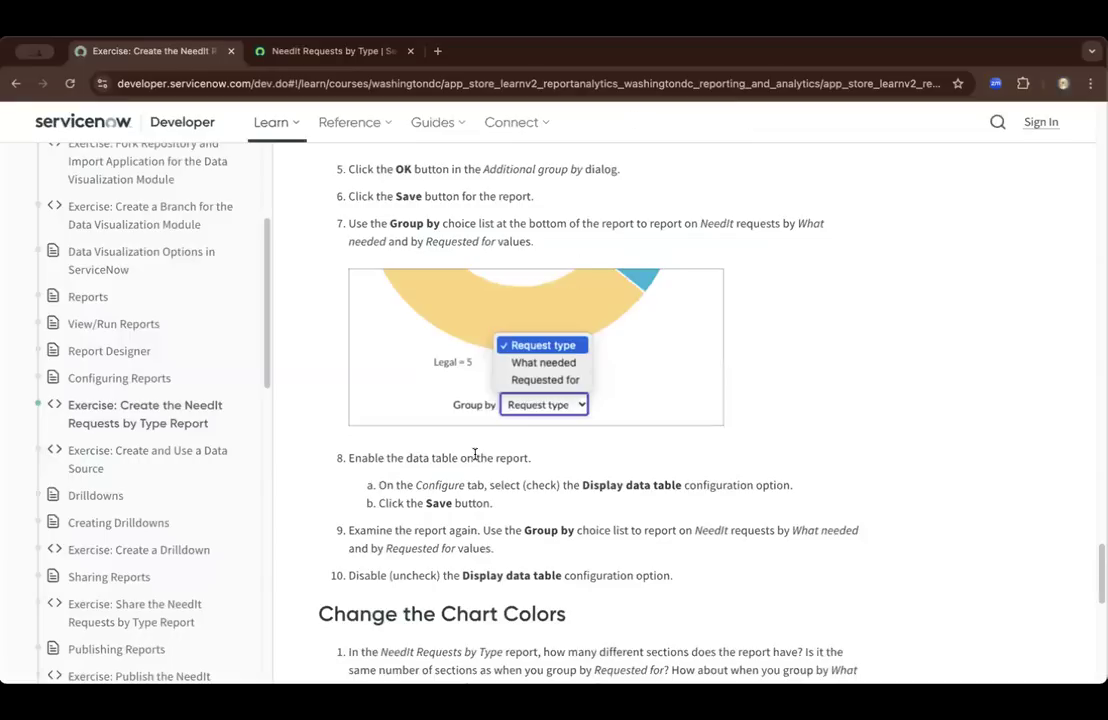
left_click_drag(355, 460, 536, 461)
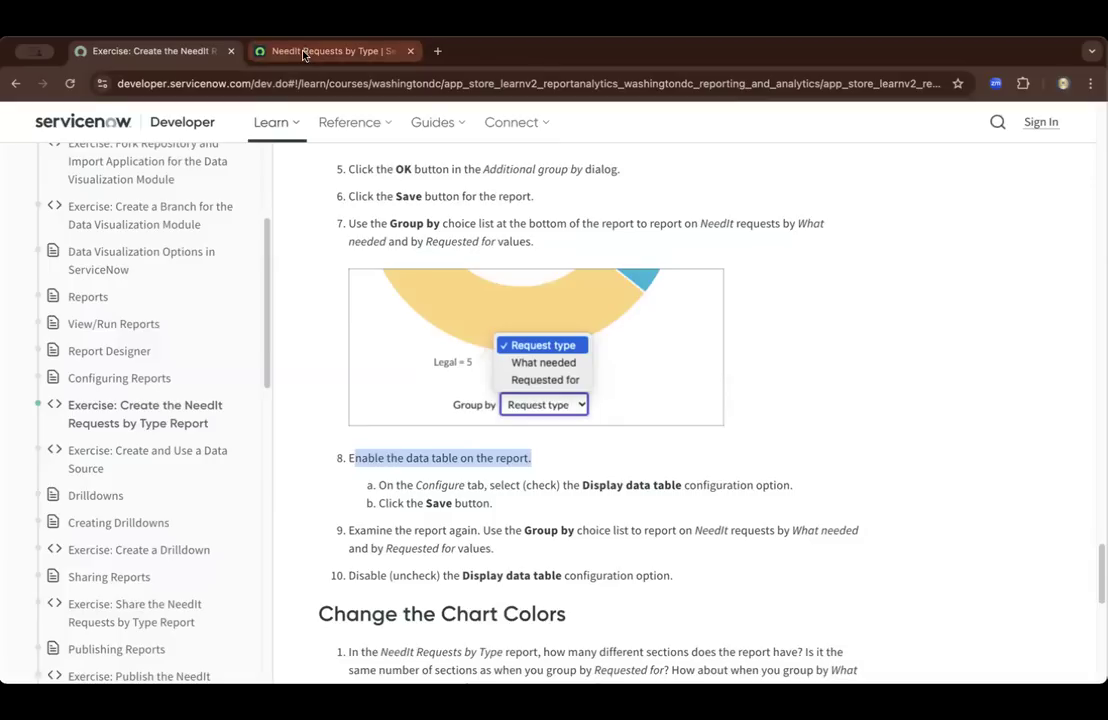
left_click(544, 484)
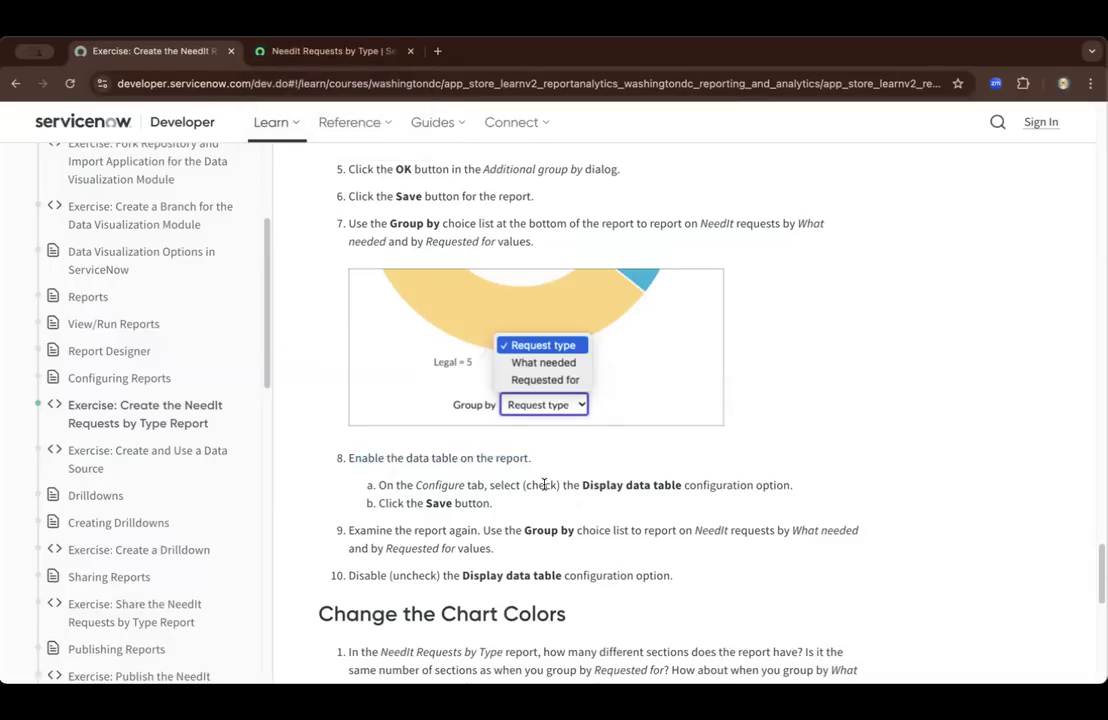
left_click_drag(583, 485, 674, 487)
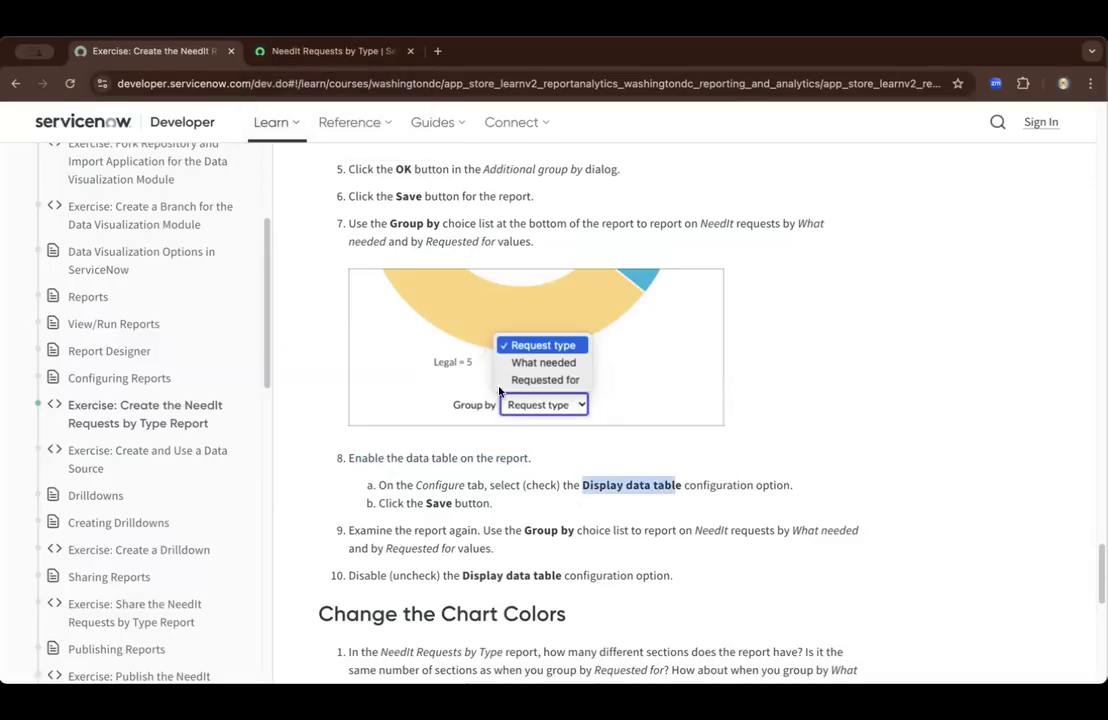
Enable the Display data table option for the NeedIt Requests by Type report and save the report
left_click(292, 46)
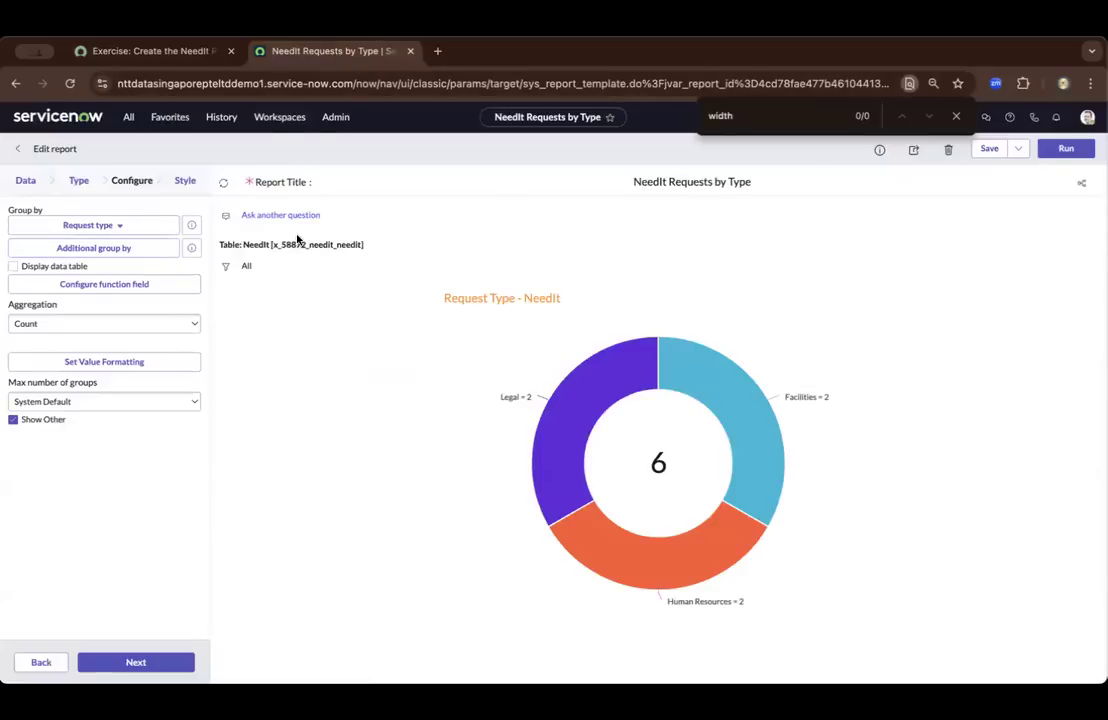
left_click(12, 266)
left_click(988, 150)
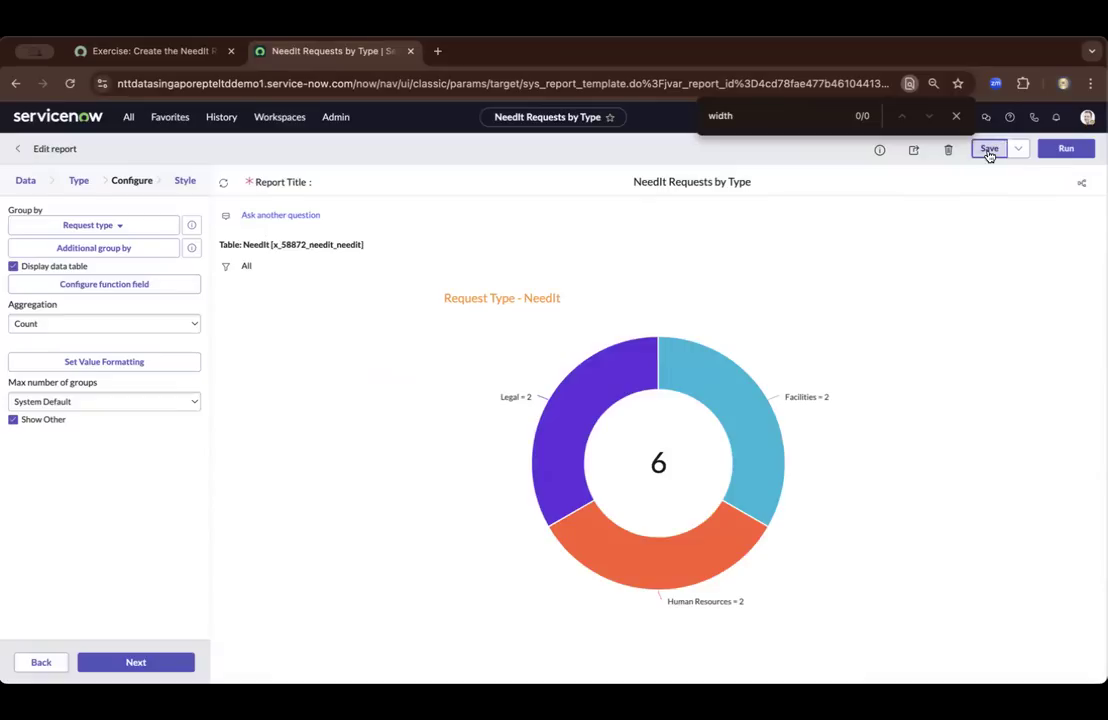
View the saved chart and its data table grouped by What needed, and switch the grouping back to Request type
scroll(533, 436, "down", 1)
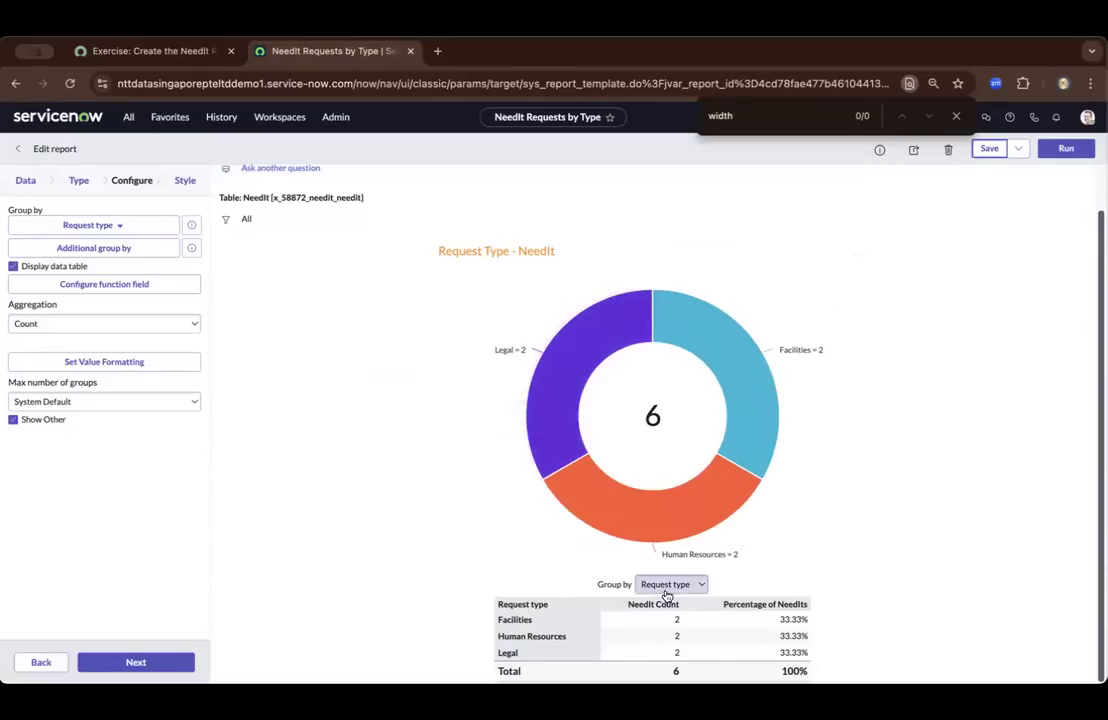
left_click(696, 585)
left_click(687, 602)
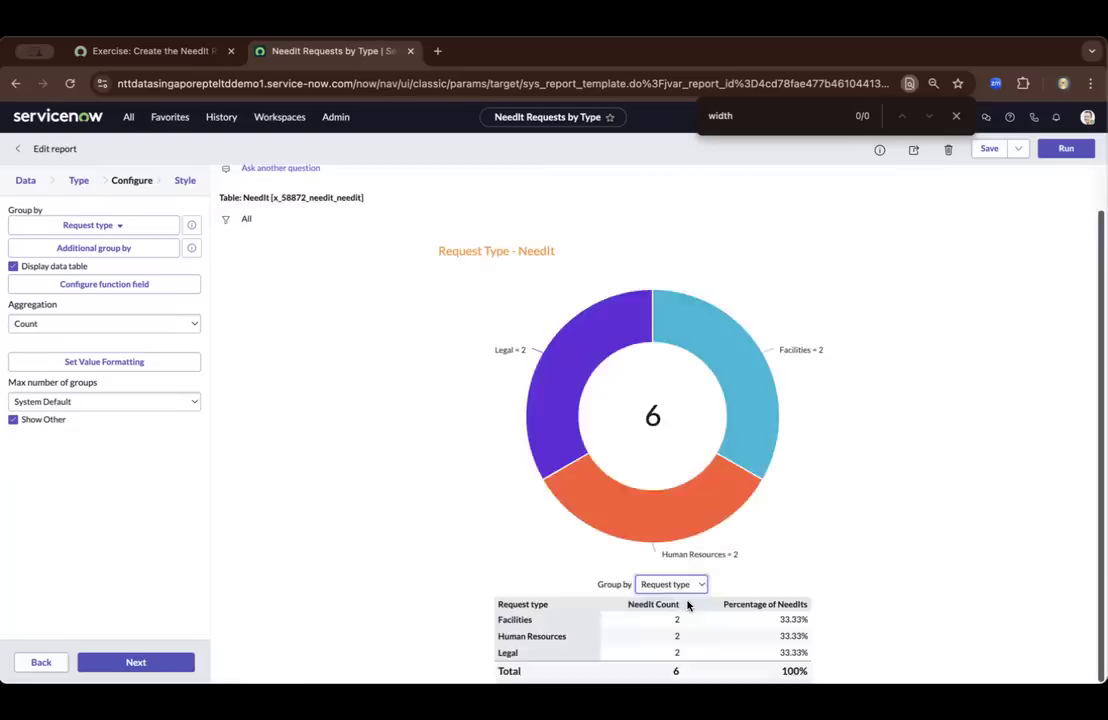
left_click(698, 630)
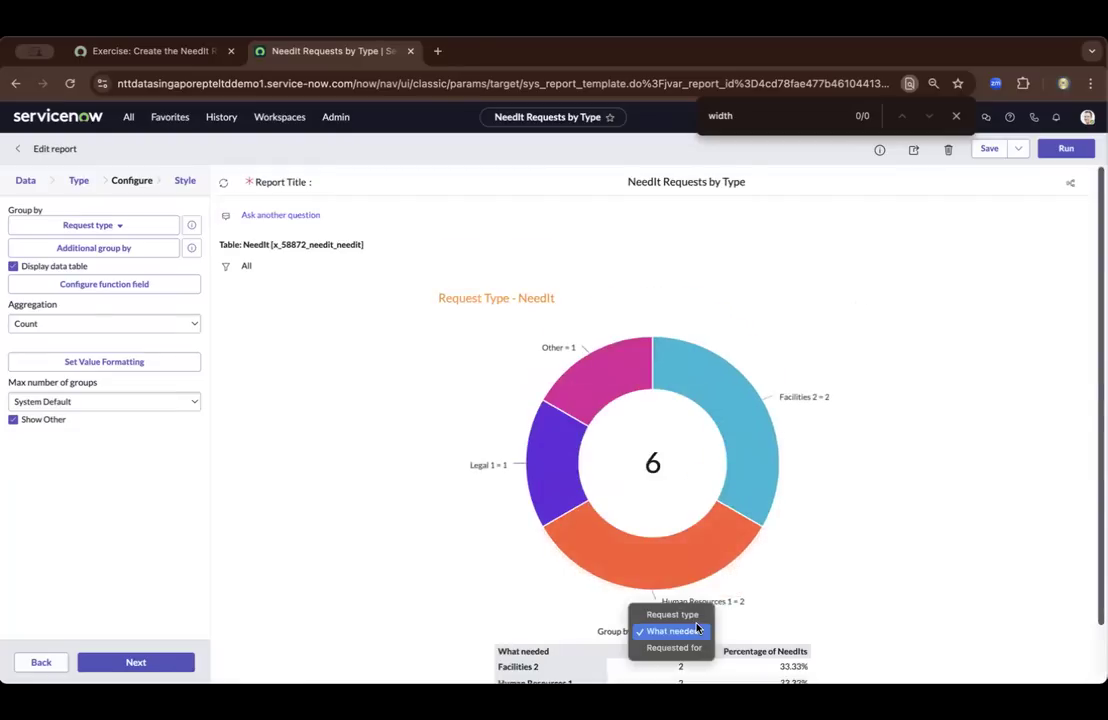
left_click(668, 613)
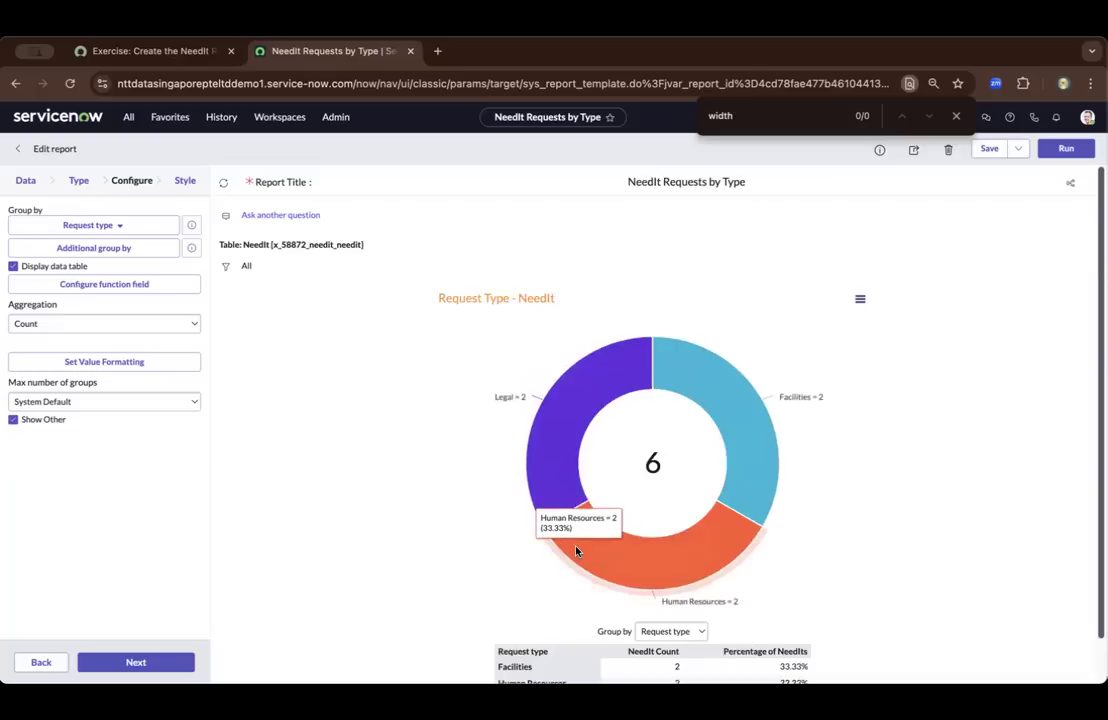
scroll(576, 549, "down", 1)
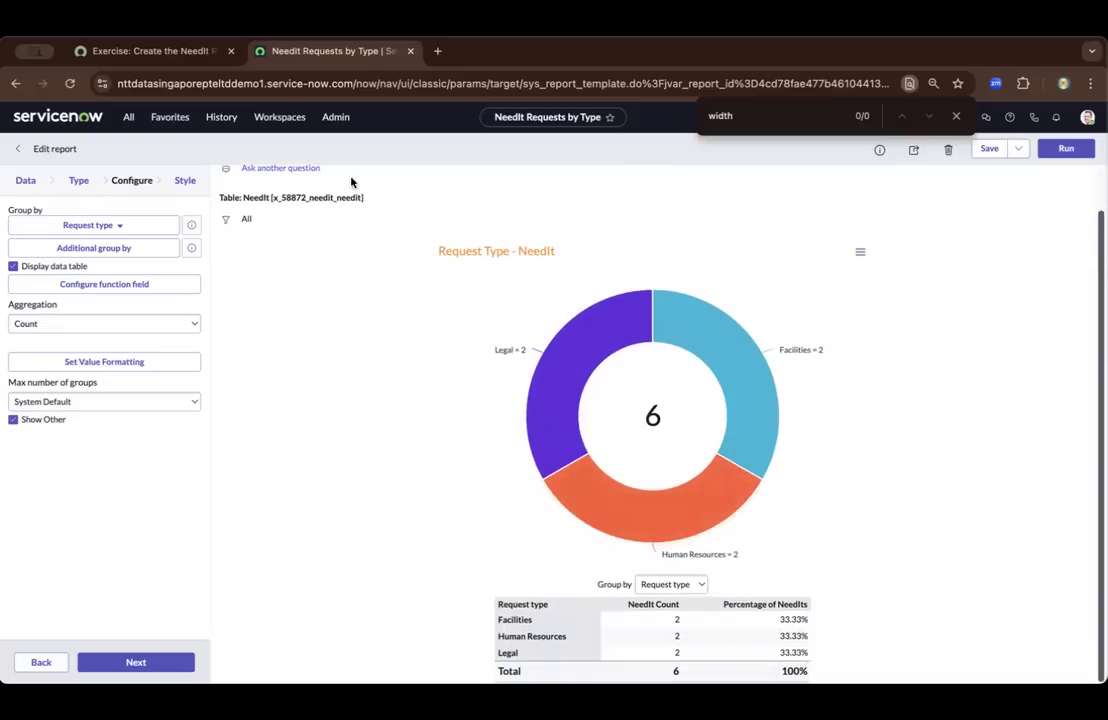
Following step 9 of the exercise, regroup the report by What needed and examine the chart and data table
left_click(150, 49)
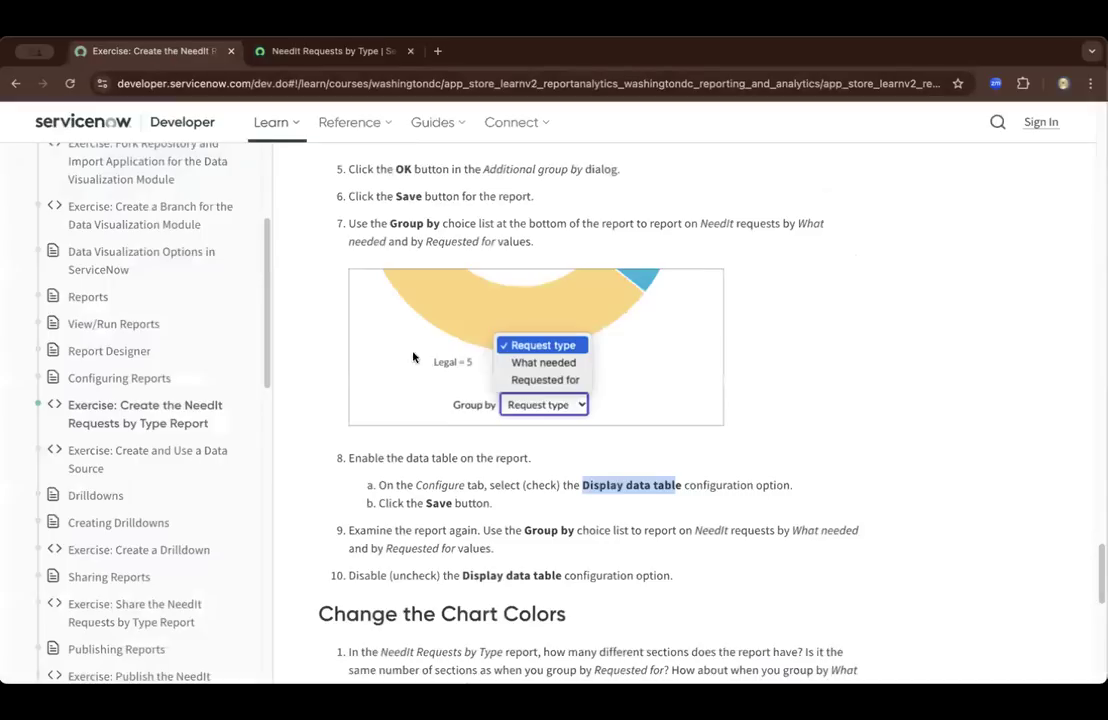
scroll(422, 521, "down", 1)
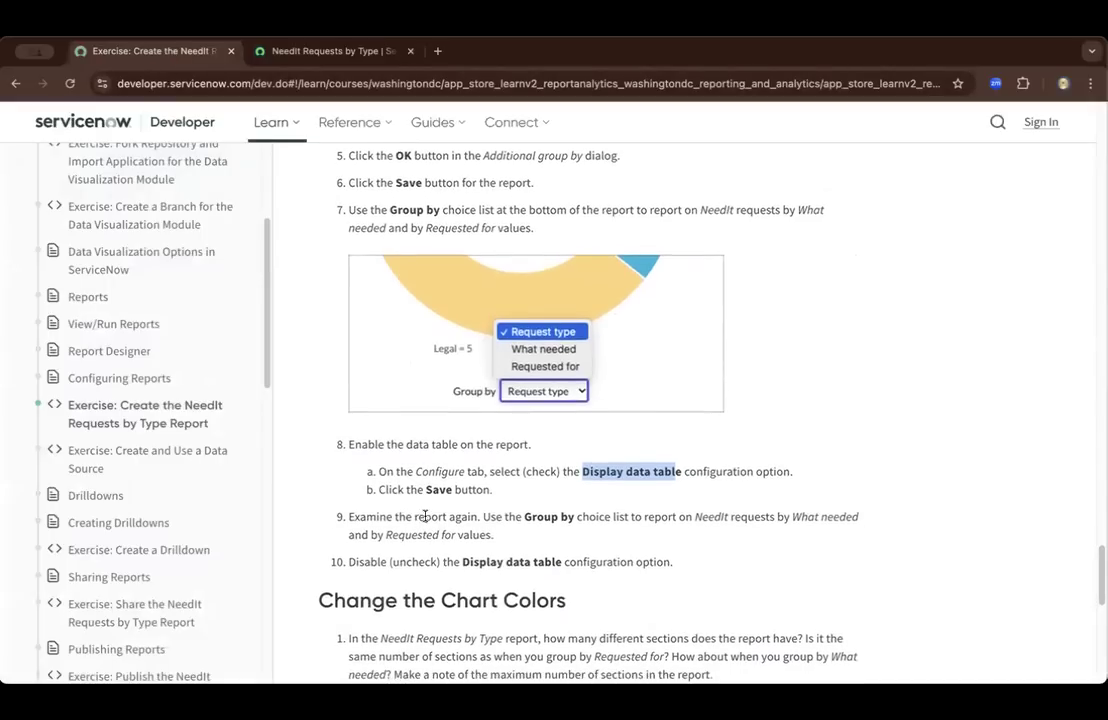
scroll(474, 515, "down", 3)
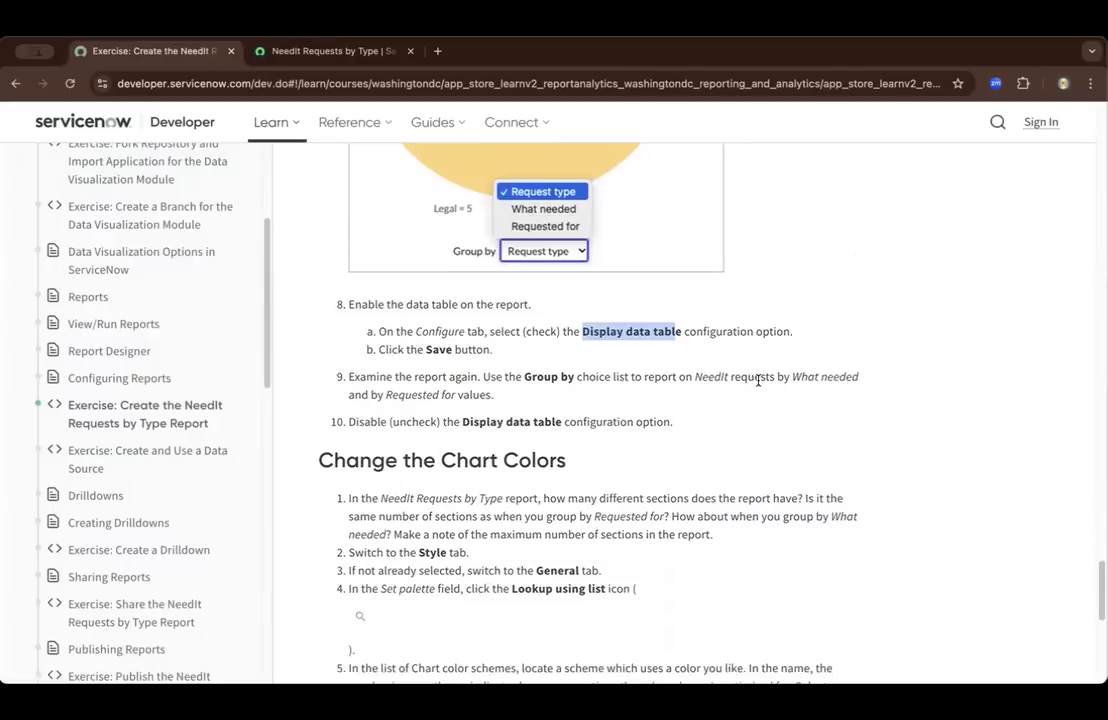
left_click(243, 48)
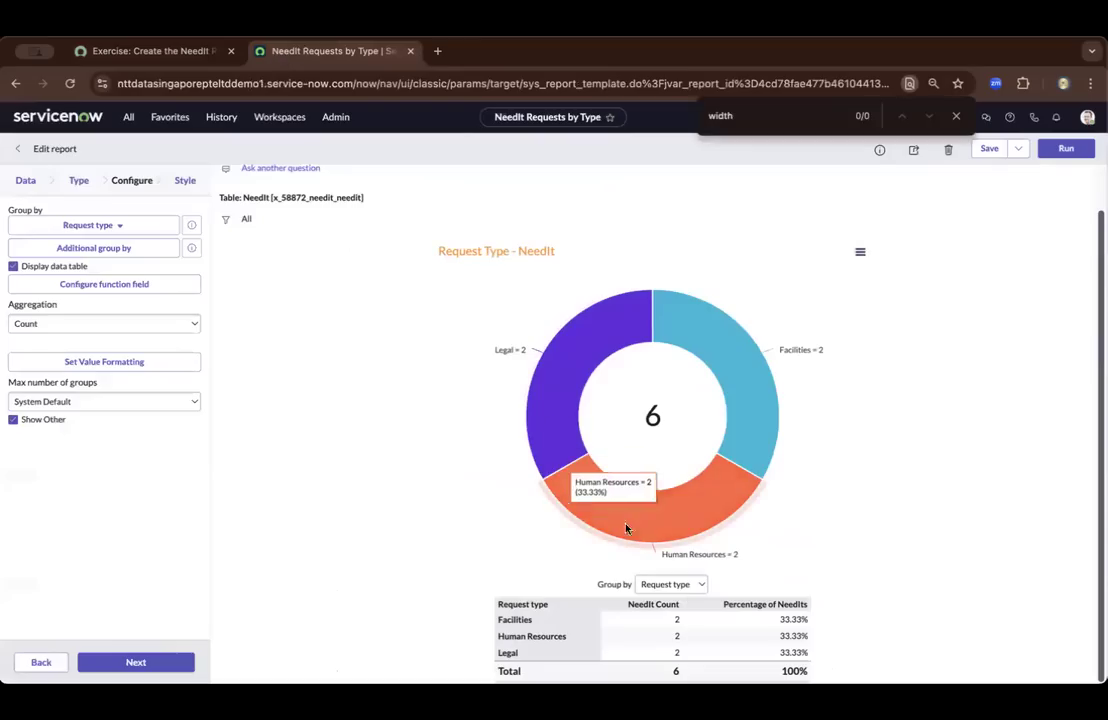
left_click(695, 588)
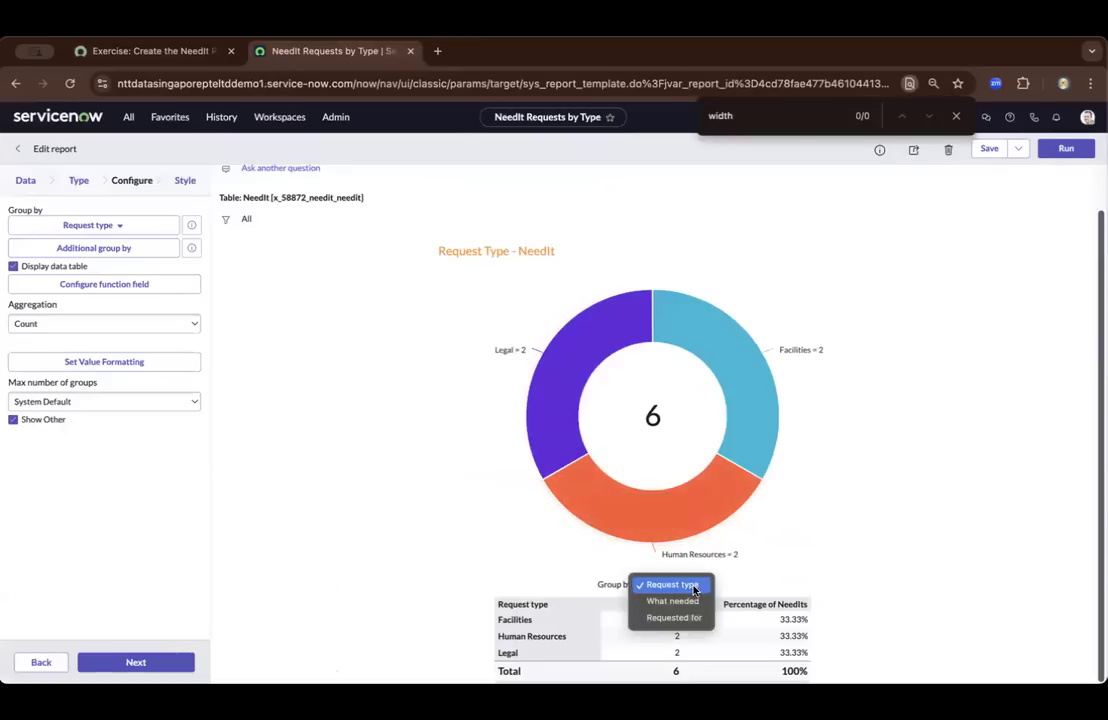
left_click(673, 599)
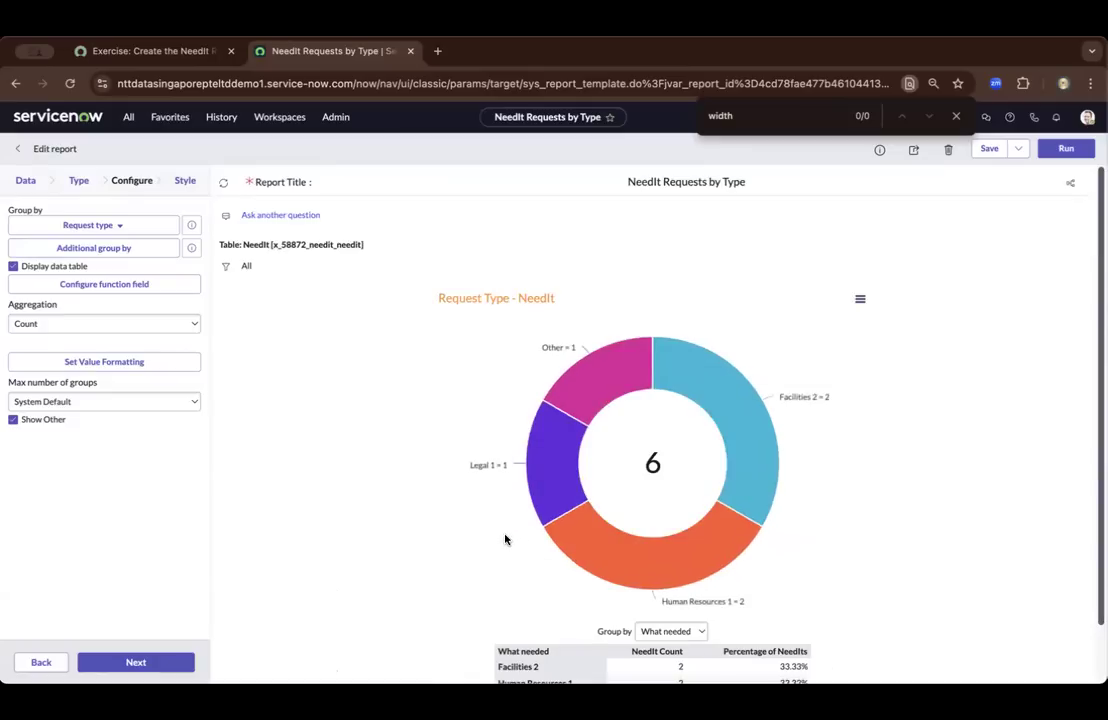
scroll(505, 540, "down", 1)
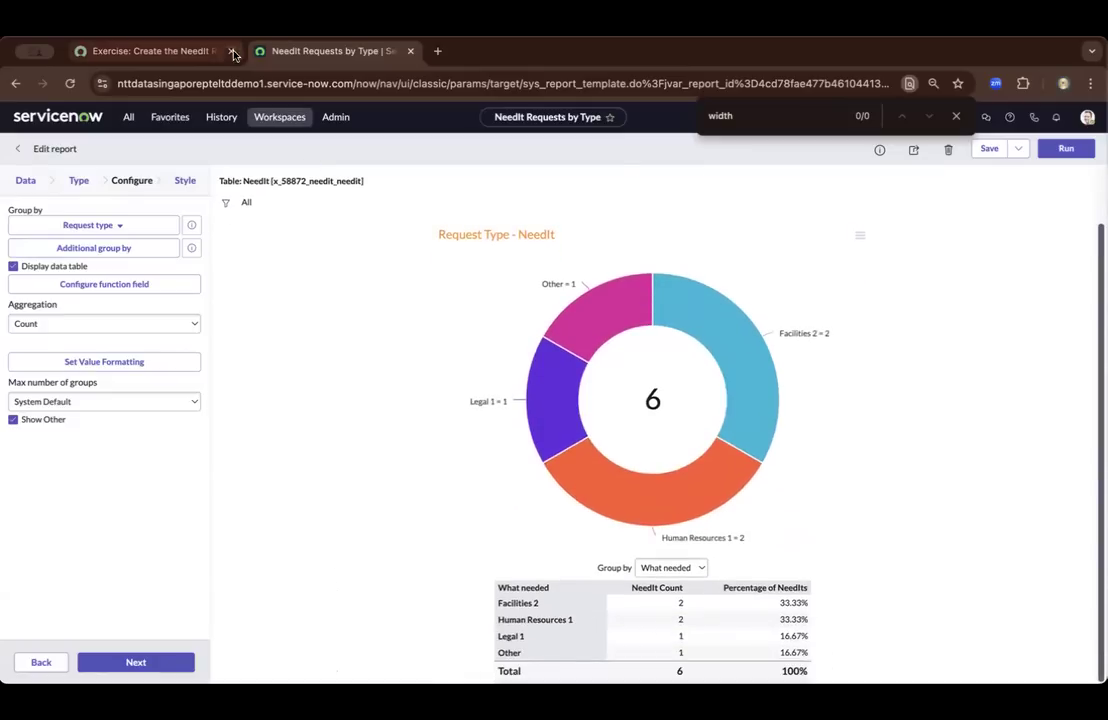
Read step 1 of Change the Chart Colors in the exercise and examine the sections of the report's donut chart
left_click(192, 52)
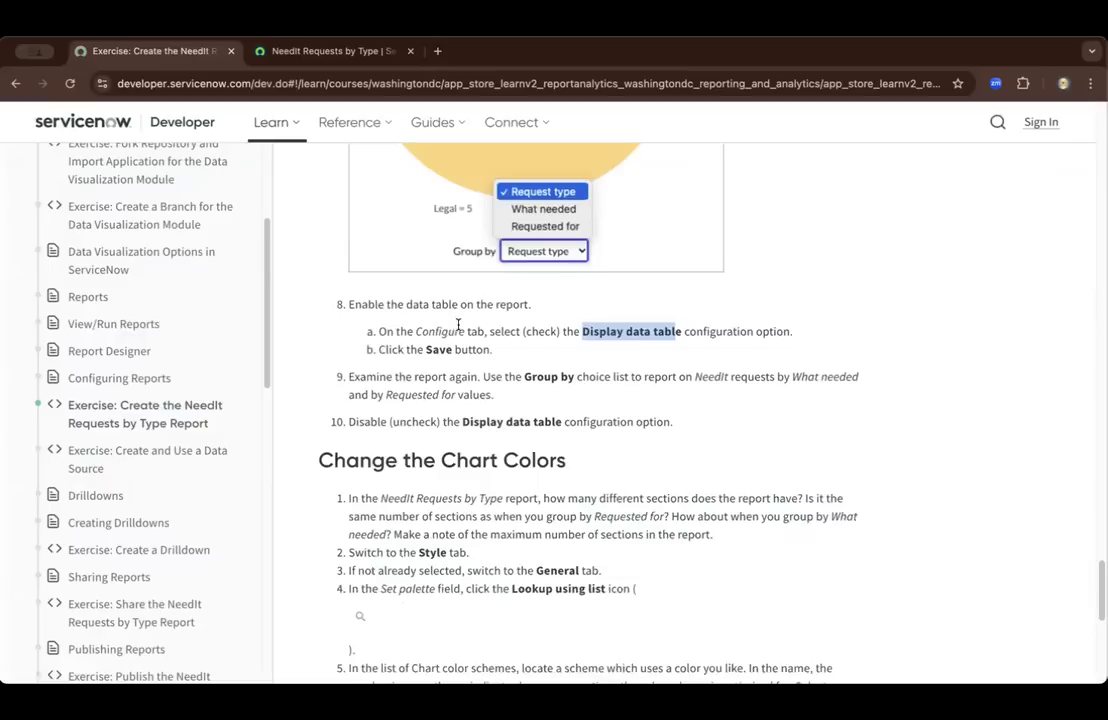
scroll(458, 325, "down", 5)
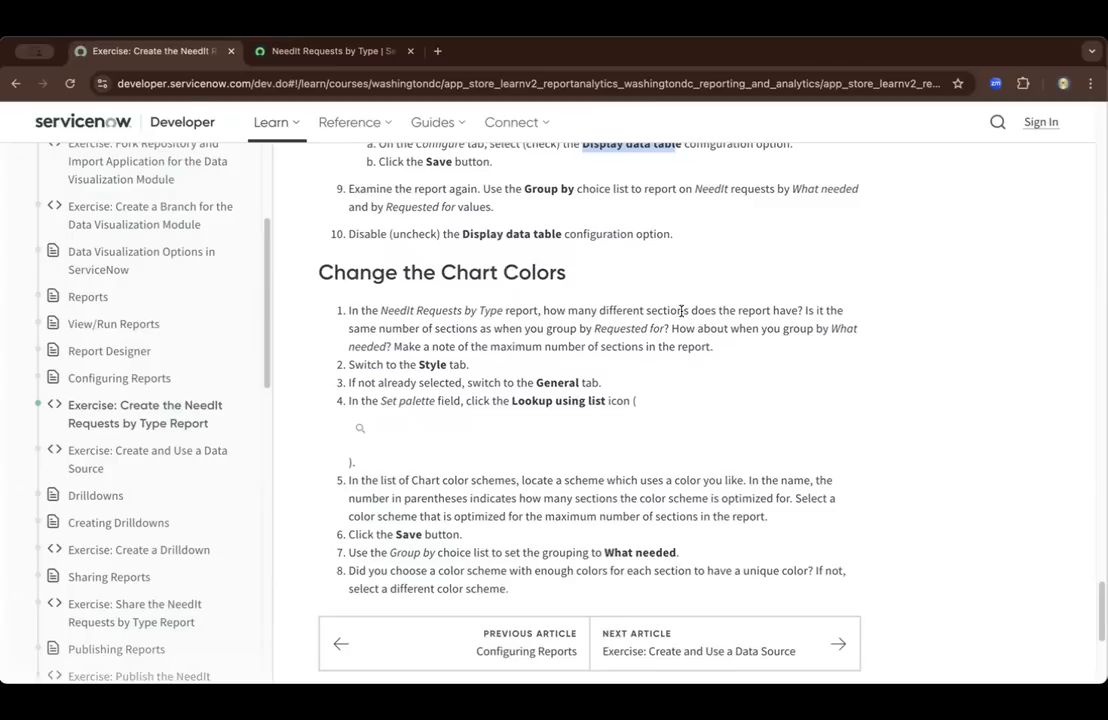
left_click(313, 58)
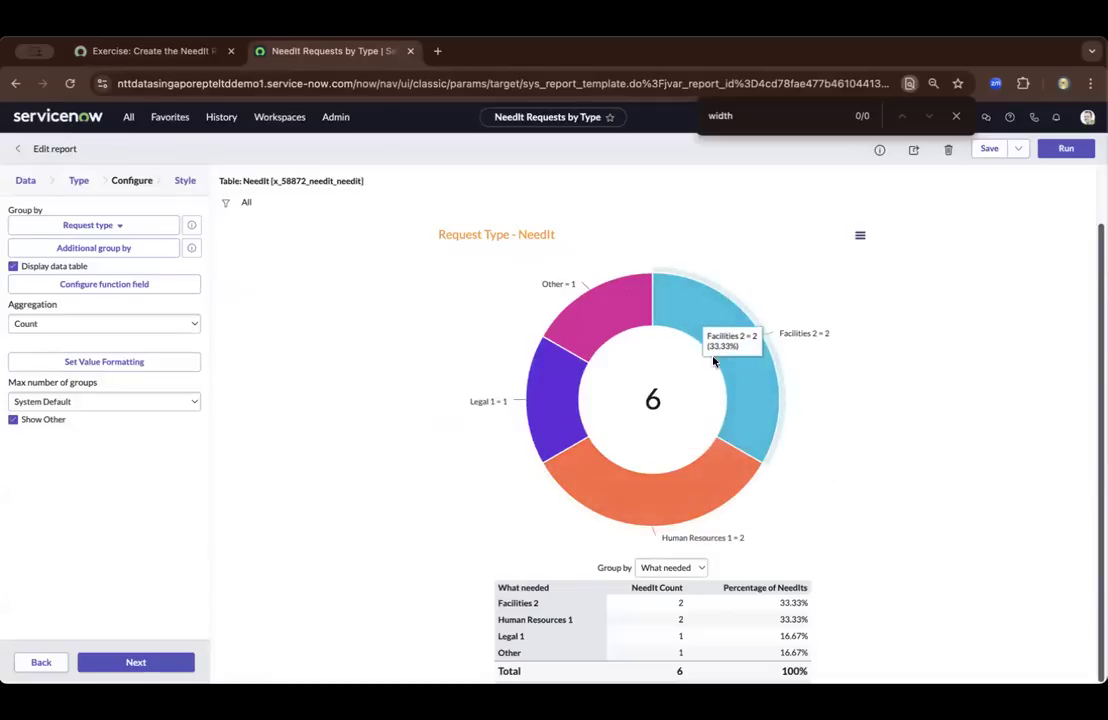
mouse_move(640, 322)
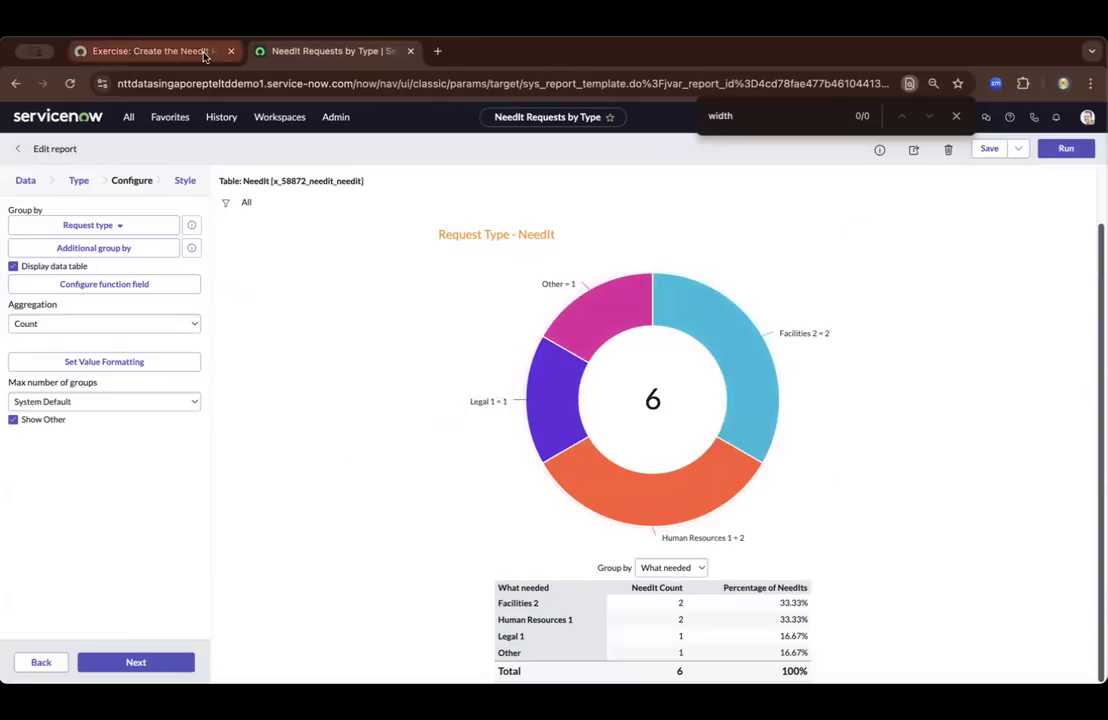
Following steps 2 and 3 of Change the Chart Colors, show the general style options of the NeedIt Requests by Type report
left_click(176, 48)
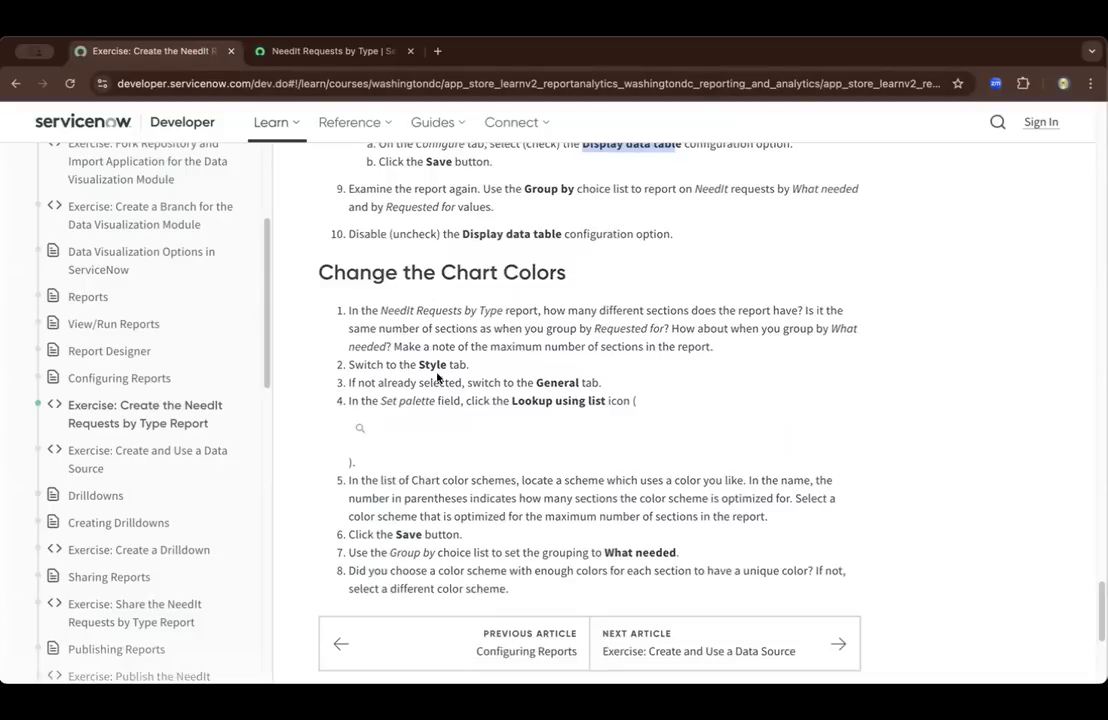
left_click_drag(348, 366, 469, 366)
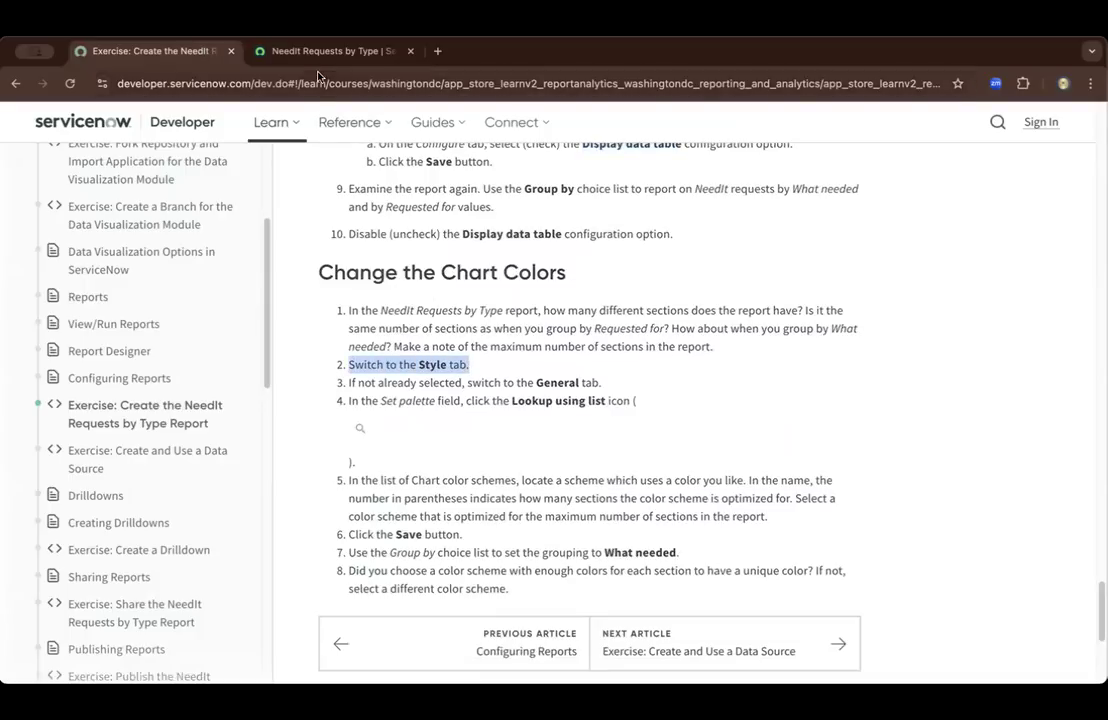
left_click(269, 49)
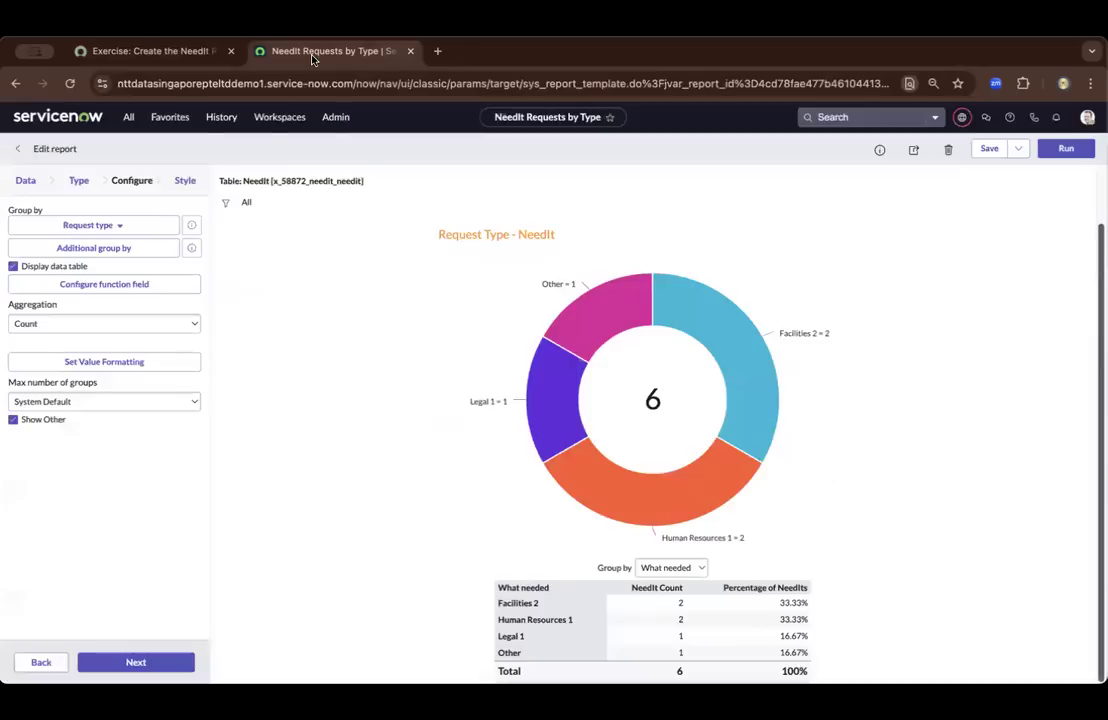
left_click(185, 182)
left_click(156, 50)
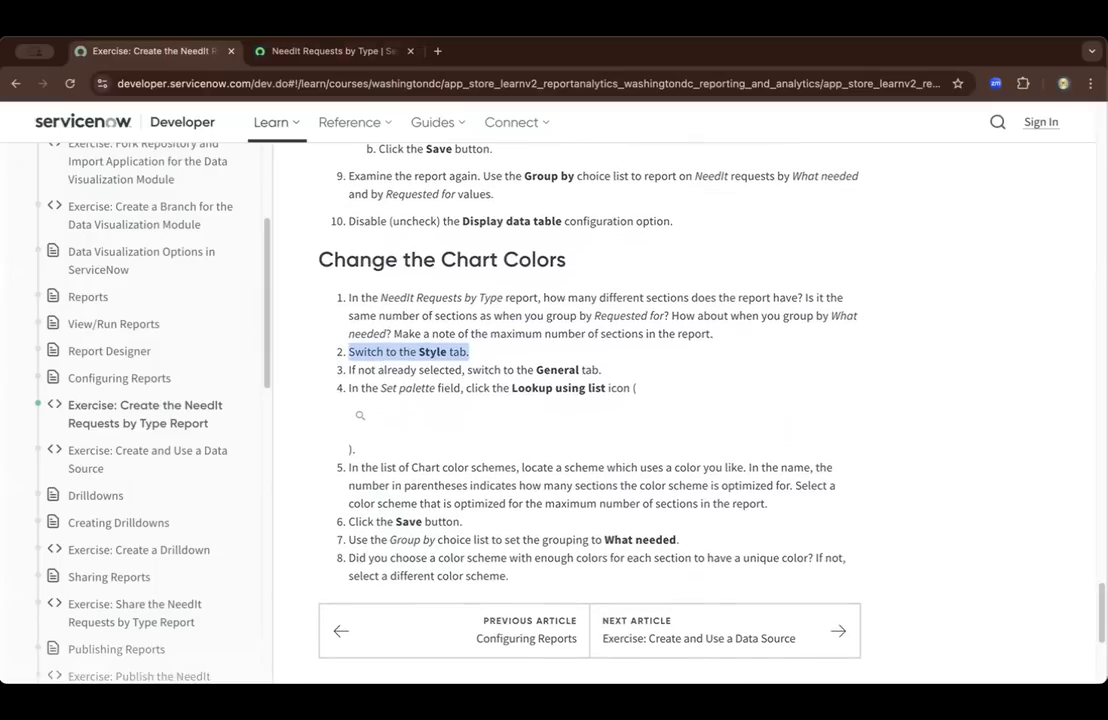
left_click(276, 51)
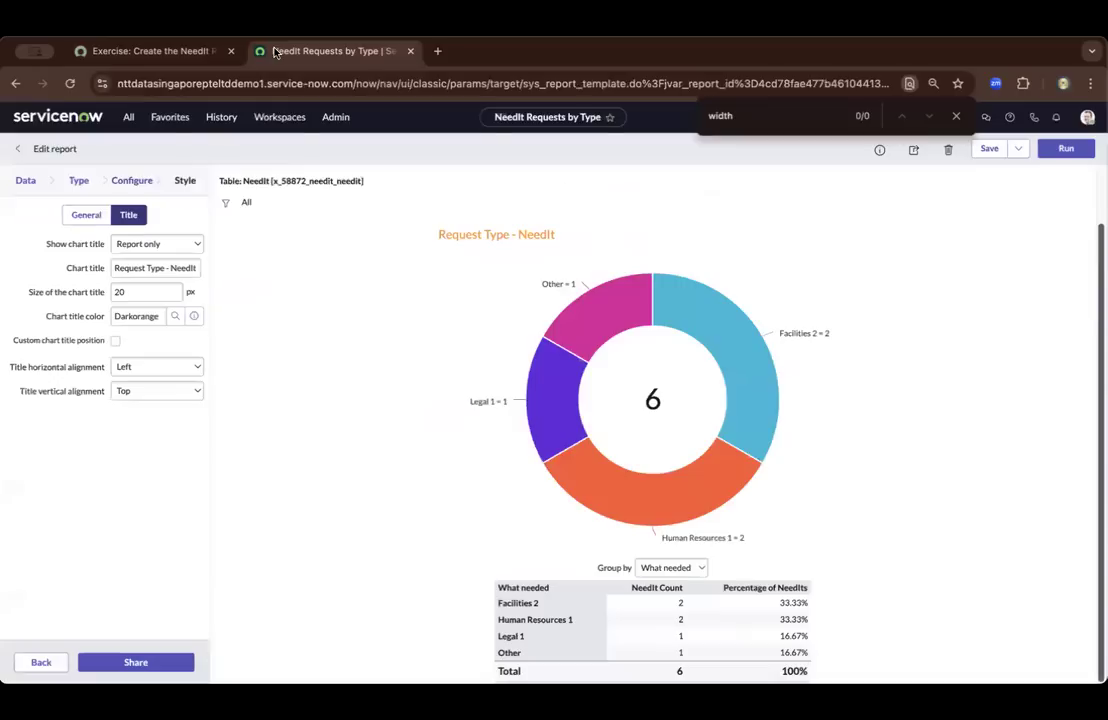
left_click(86, 215)
Read exercise step 4 on looking up a chart palette and locate the matching Set palette setting in the report's style options
left_click(148, 51)
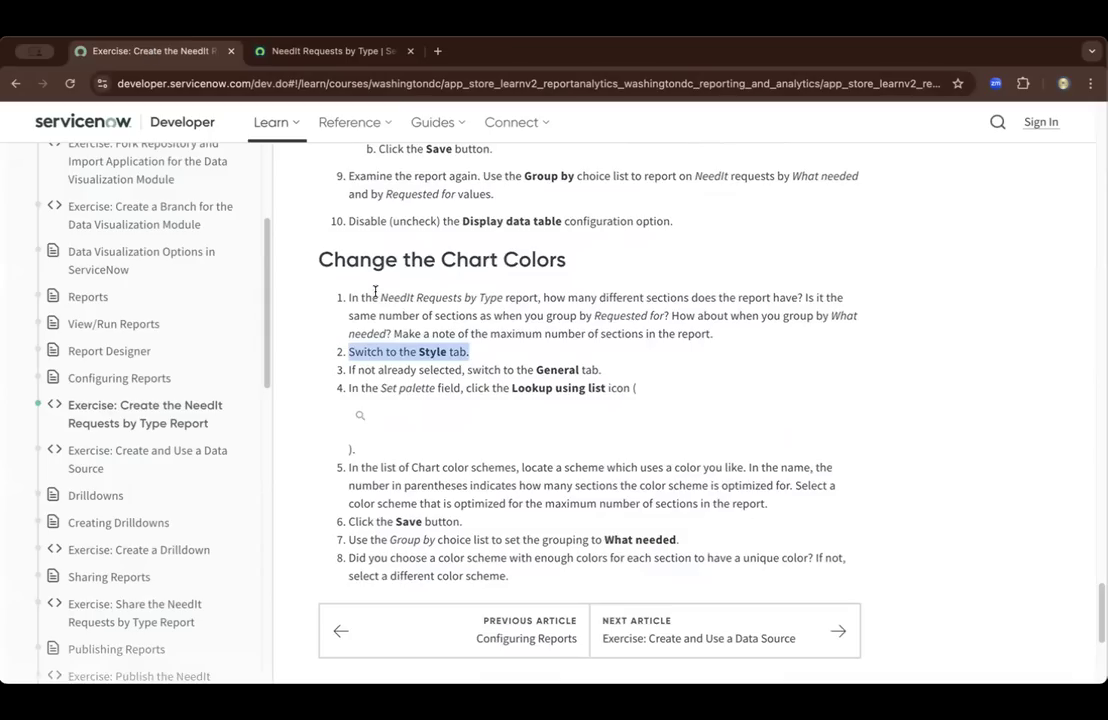
scroll(345, 355, "down", 1)
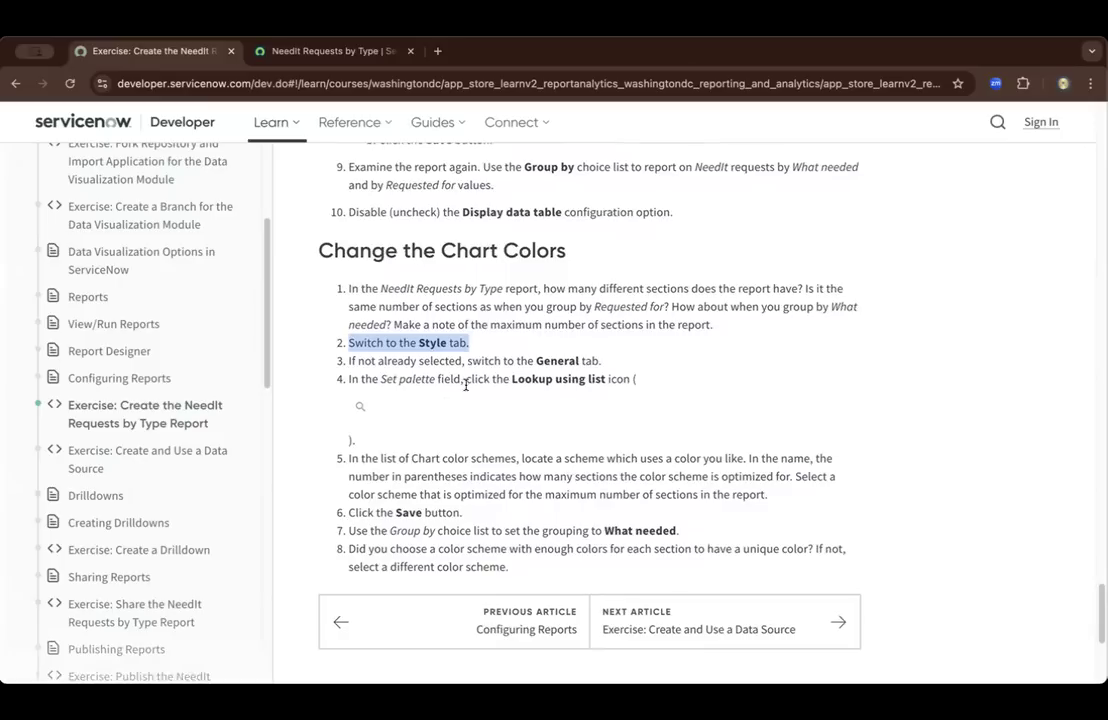
scroll(490, 387, "down", 2)
scroll(511, 390, "down", 1)
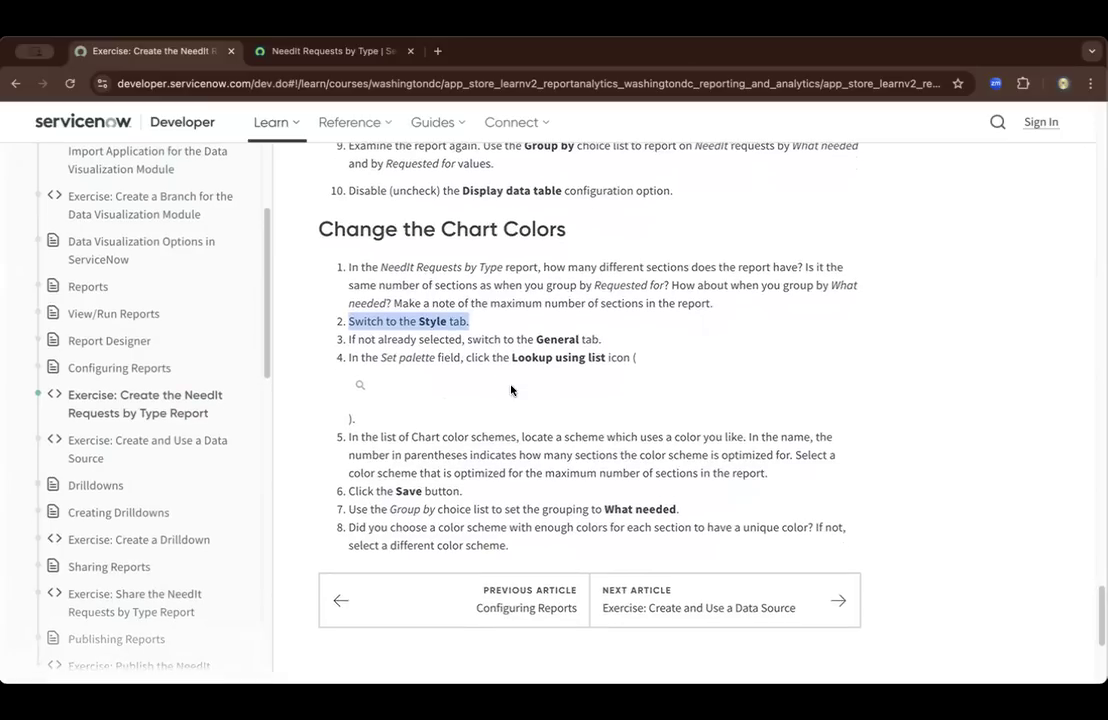
left_click(274, 50)
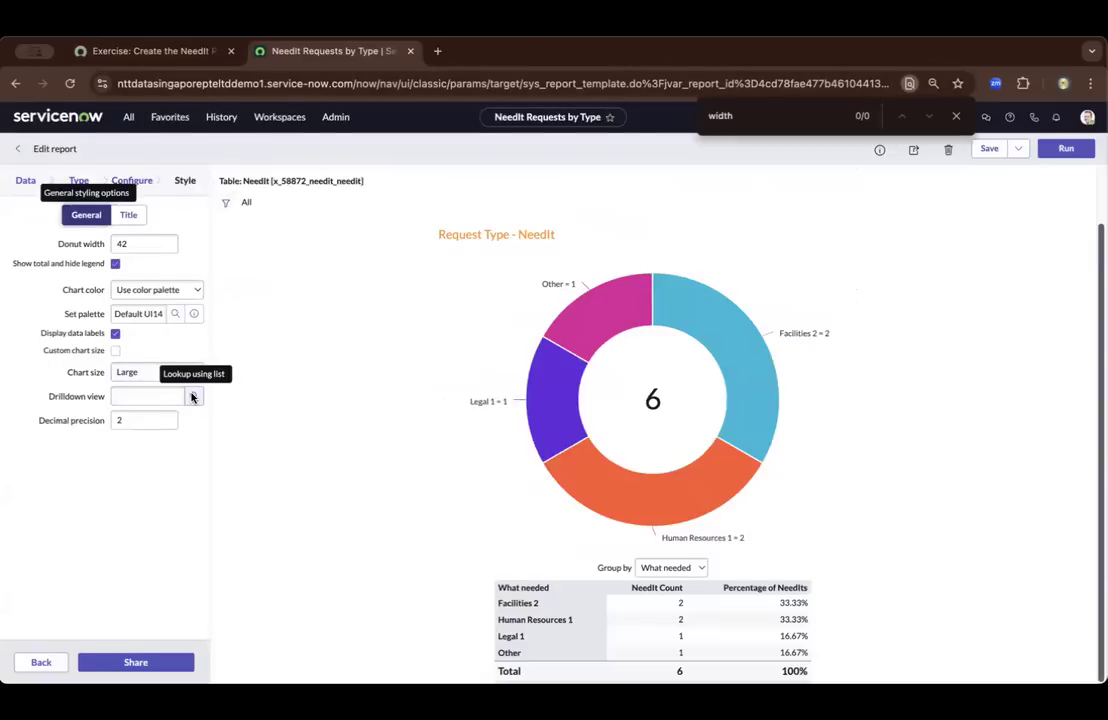
key("Escape")
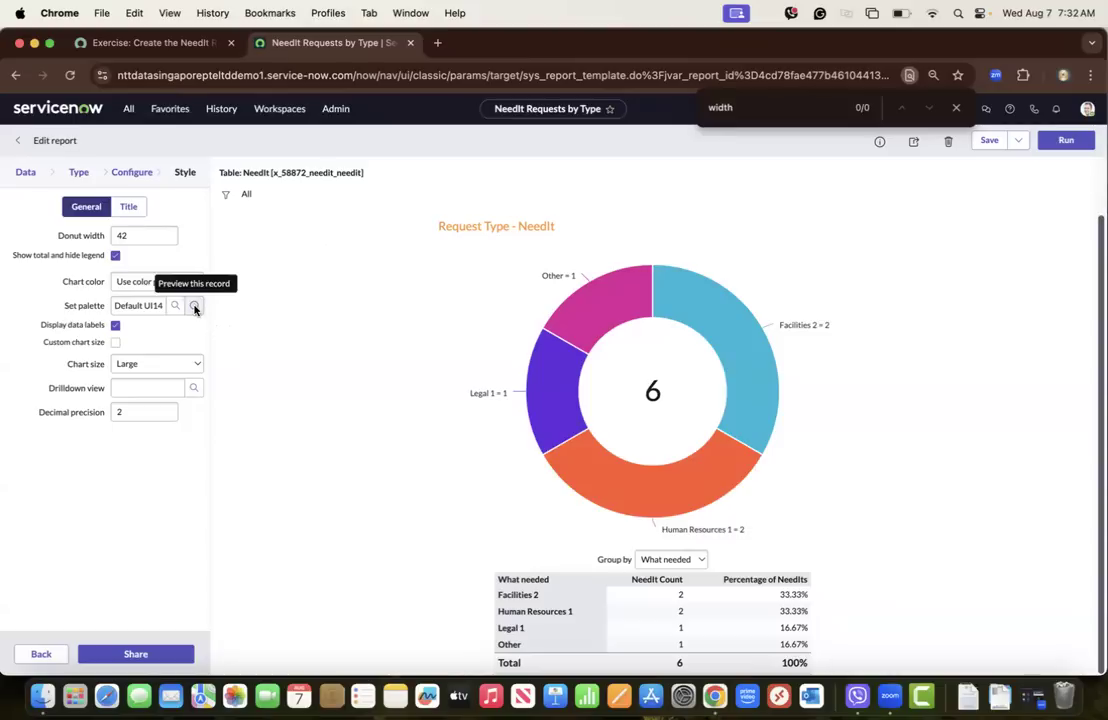
left_click(145, 42)
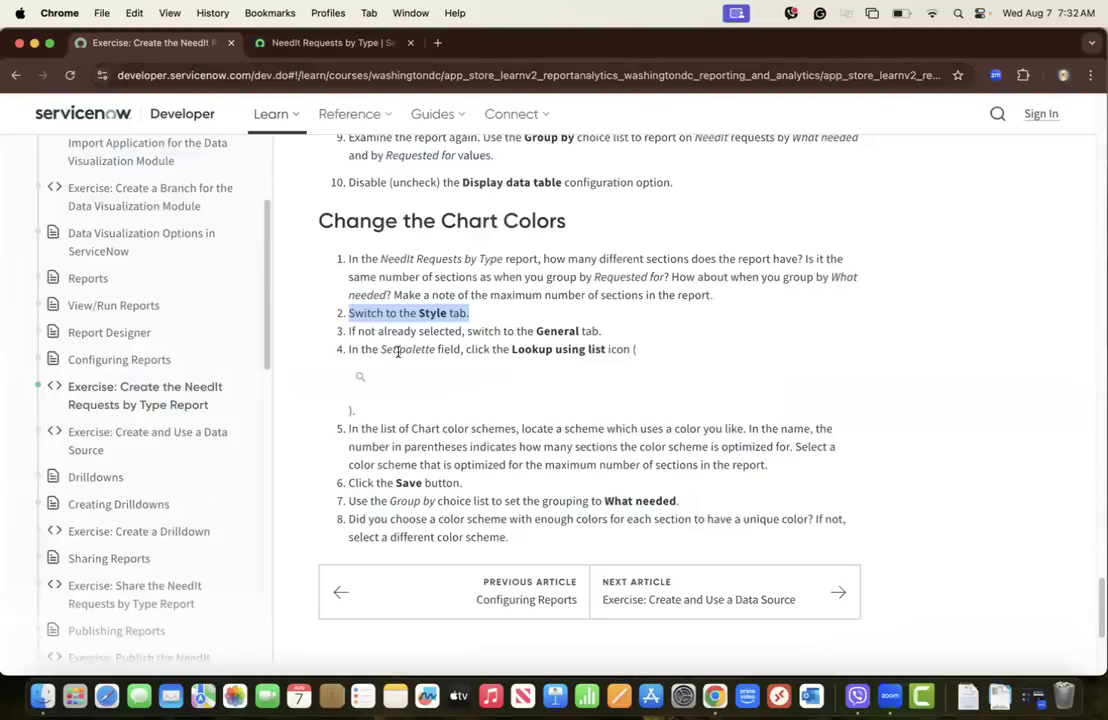
left_click(285, 42)
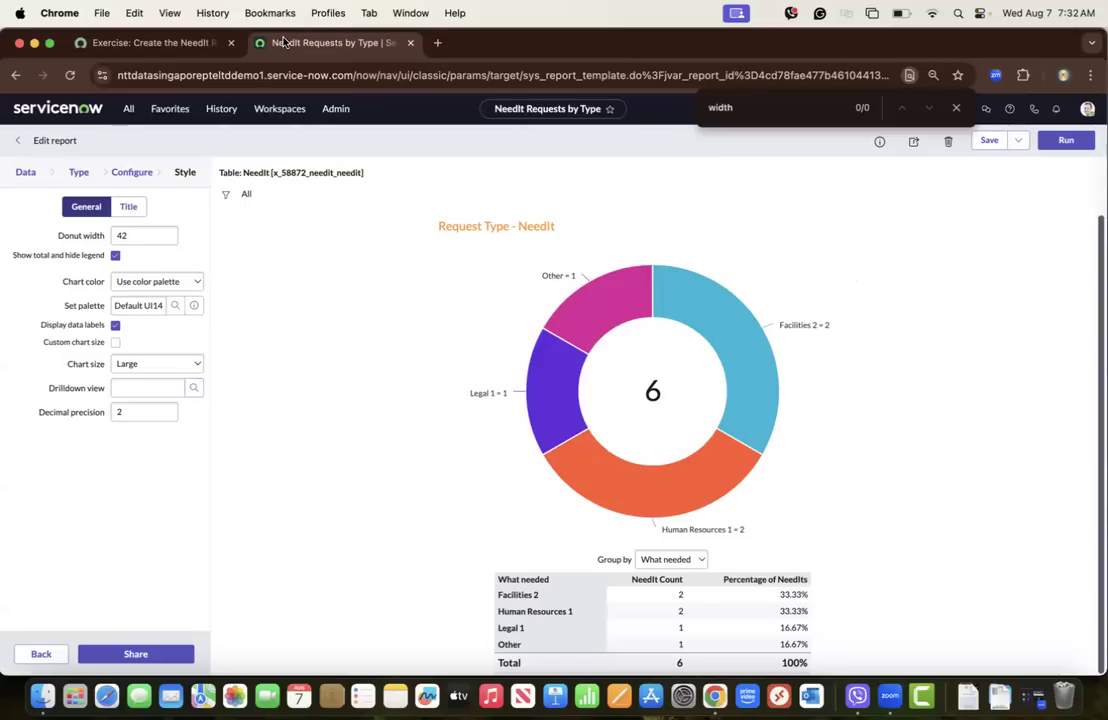
Look up the available chart color schemes for the palette and check exercise step 5 on choosing a scheme
left_click(175, 308)
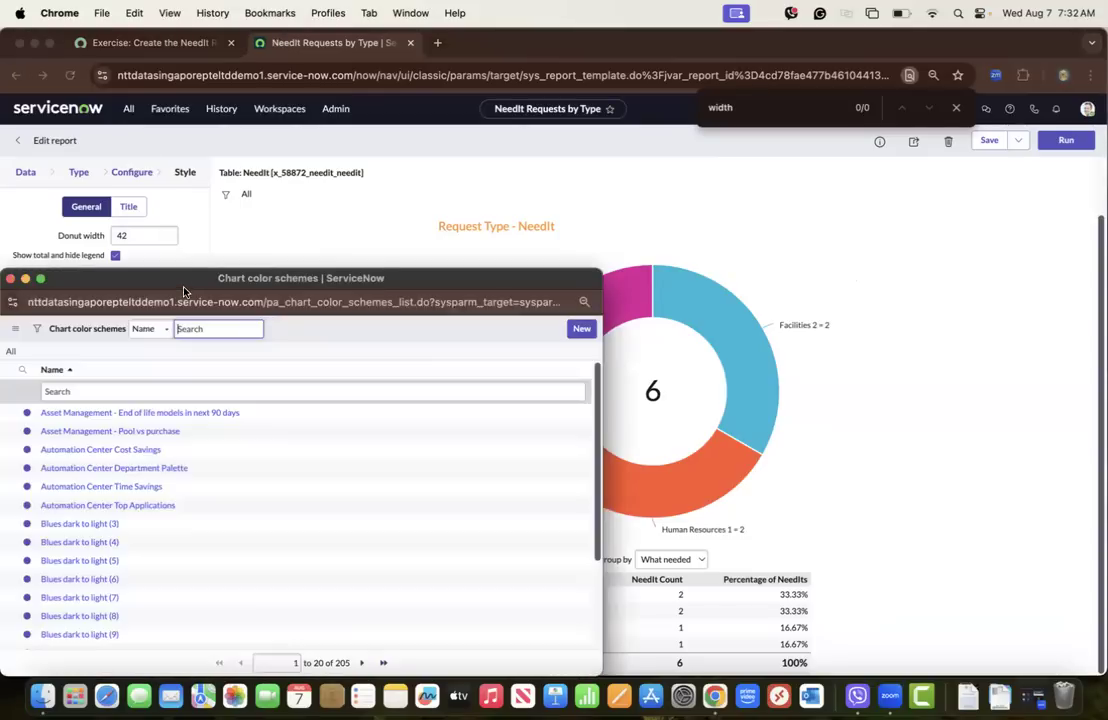
left_click_drag(221, 272, 597, 151)
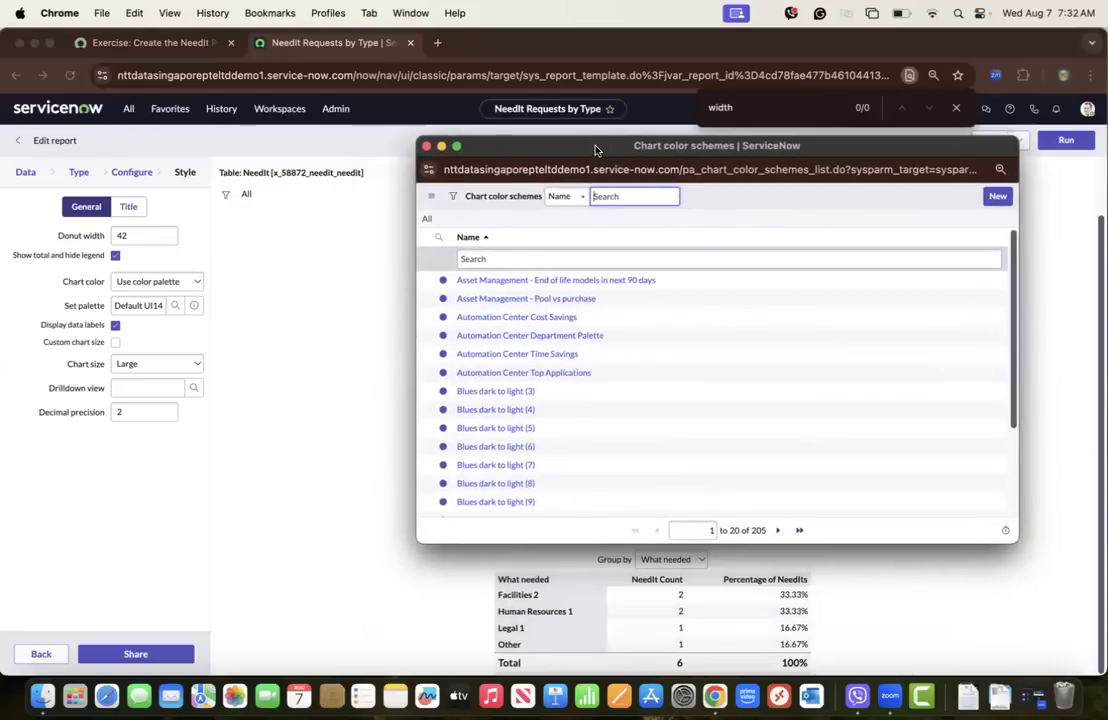
left_click(167, 46)
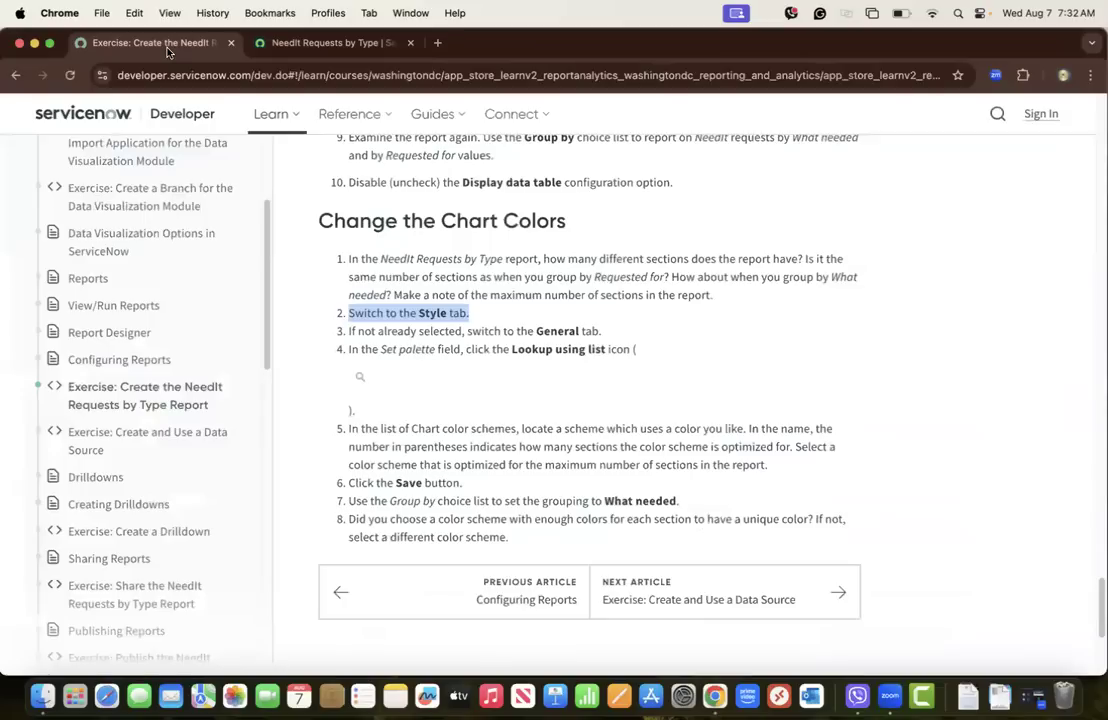
left_click(434, 432)
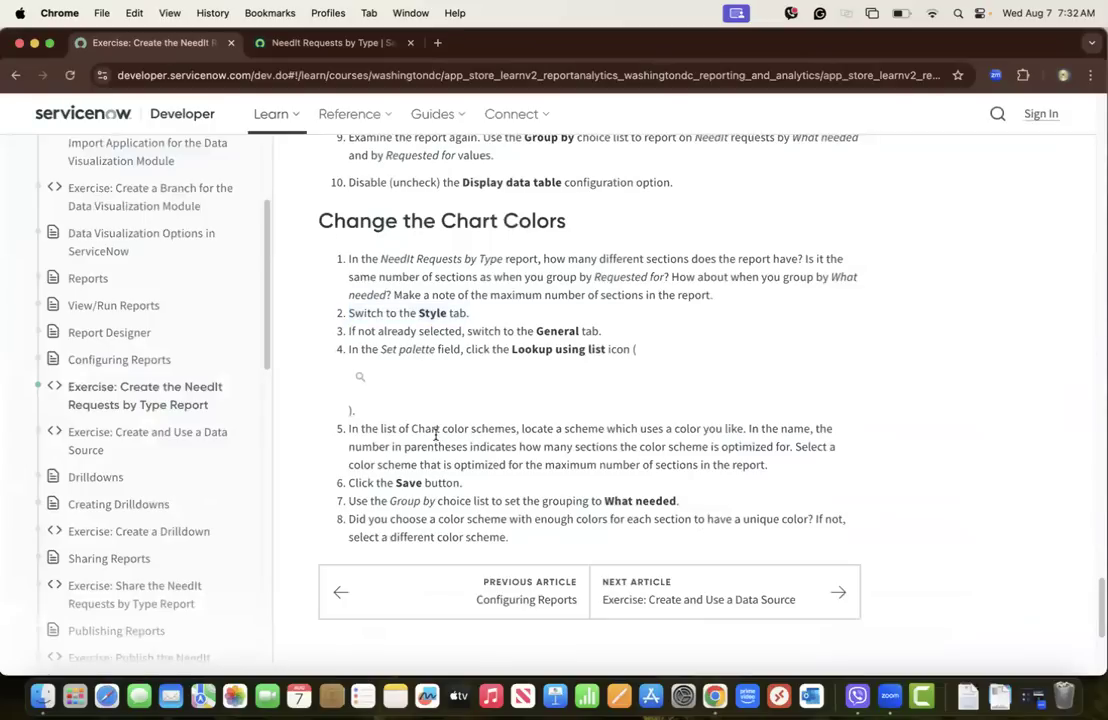
left_click(321, 43)
key("ctrl+Up")
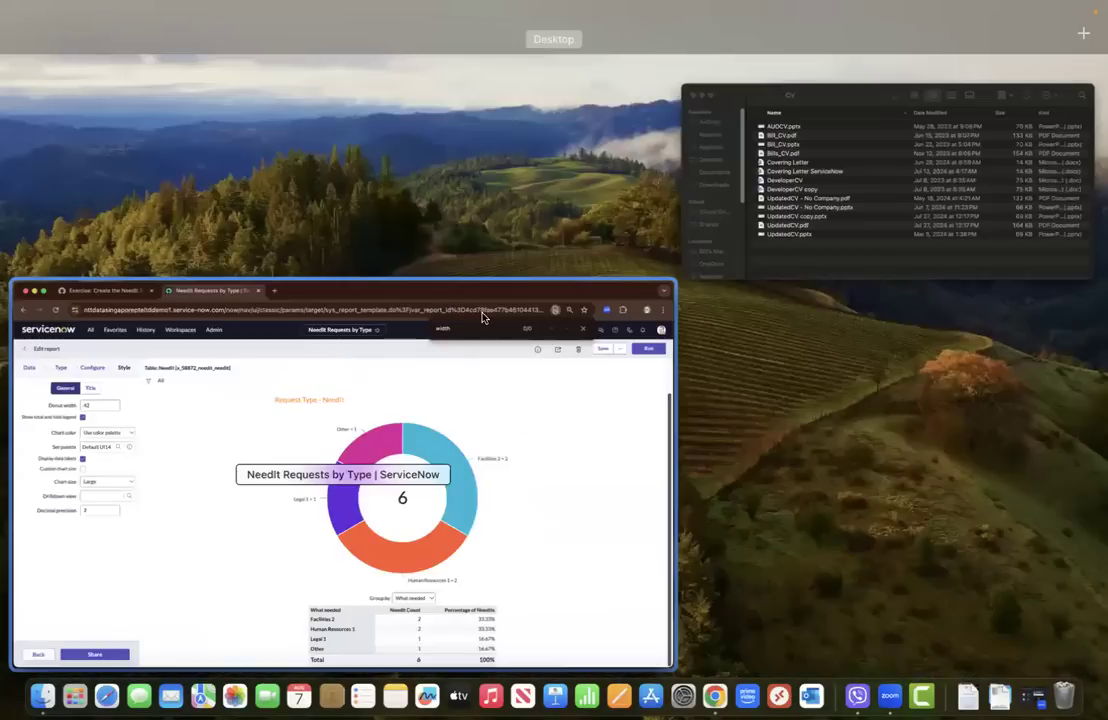
left_click(447, 295)
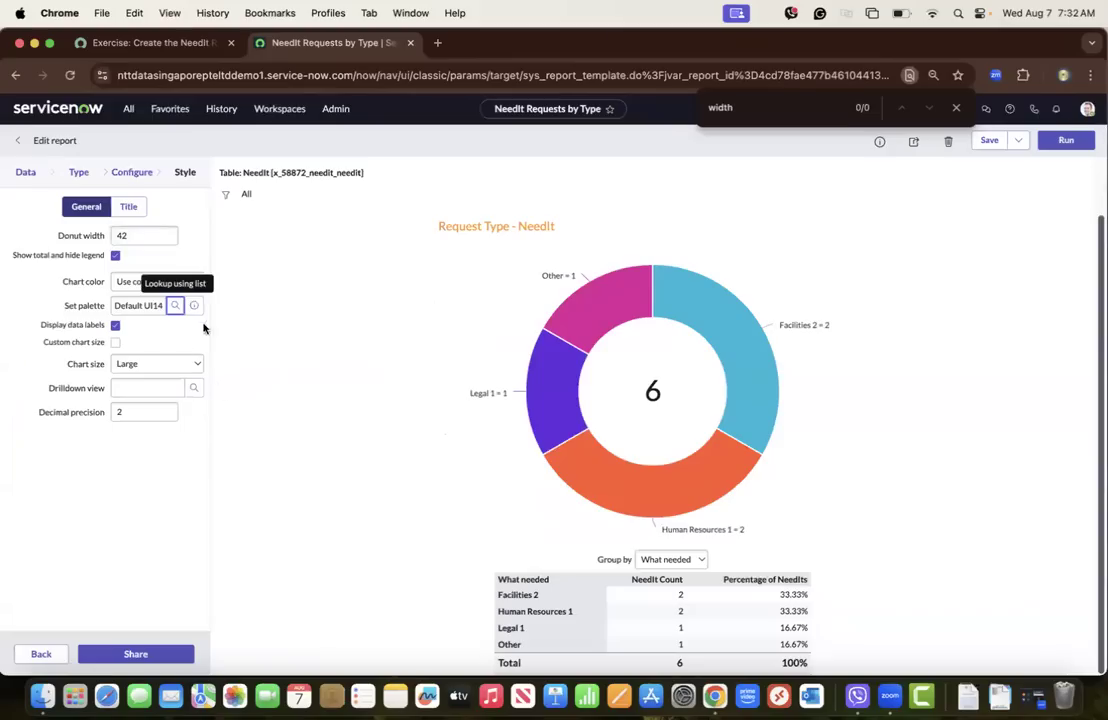
Set the chart palette to the Blues dark to light (3) color scheme and save the report
left_click(174, 306)
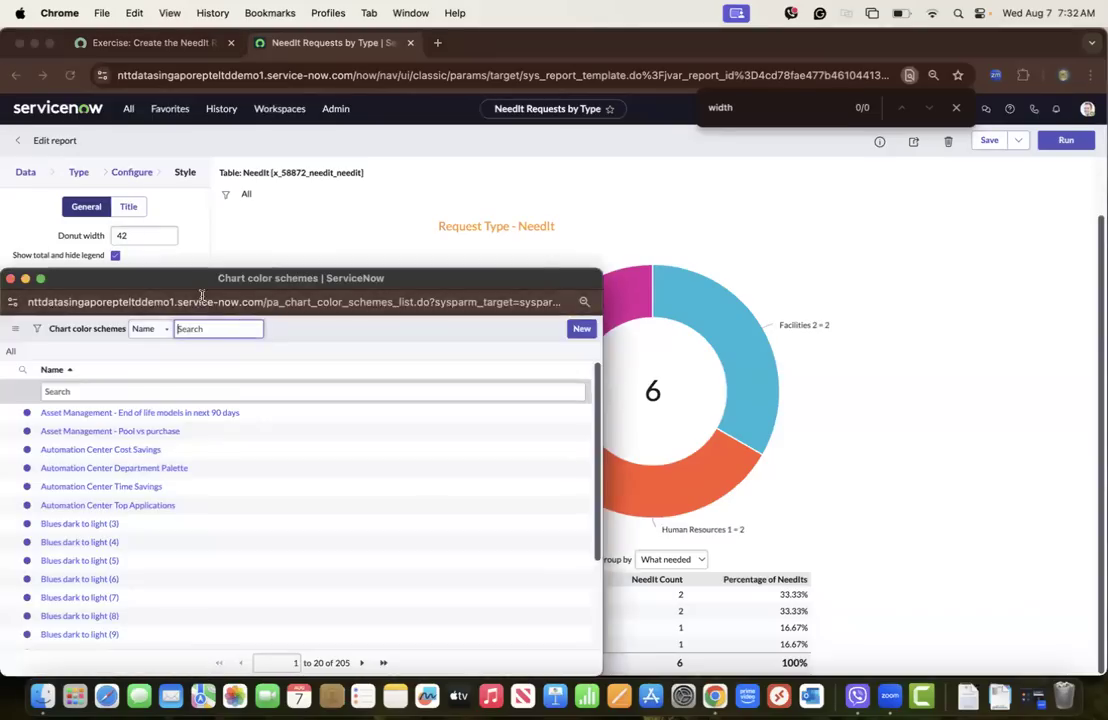
left_click_drag(206, 287, 546, 200)
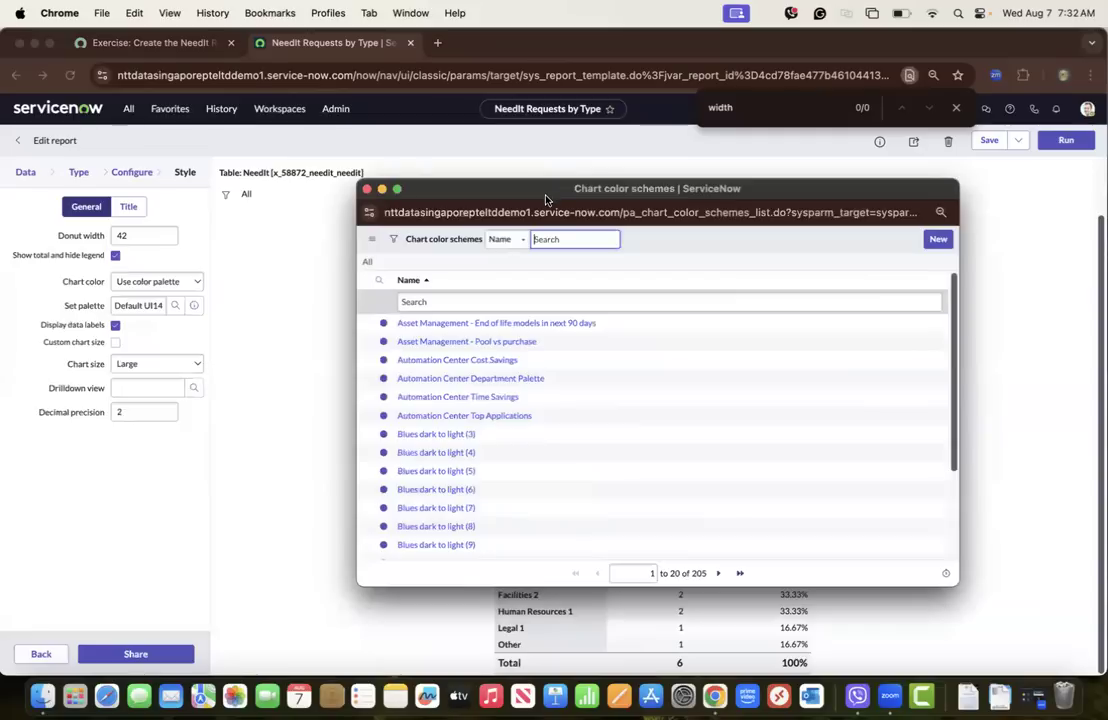
left_click(442, 434)
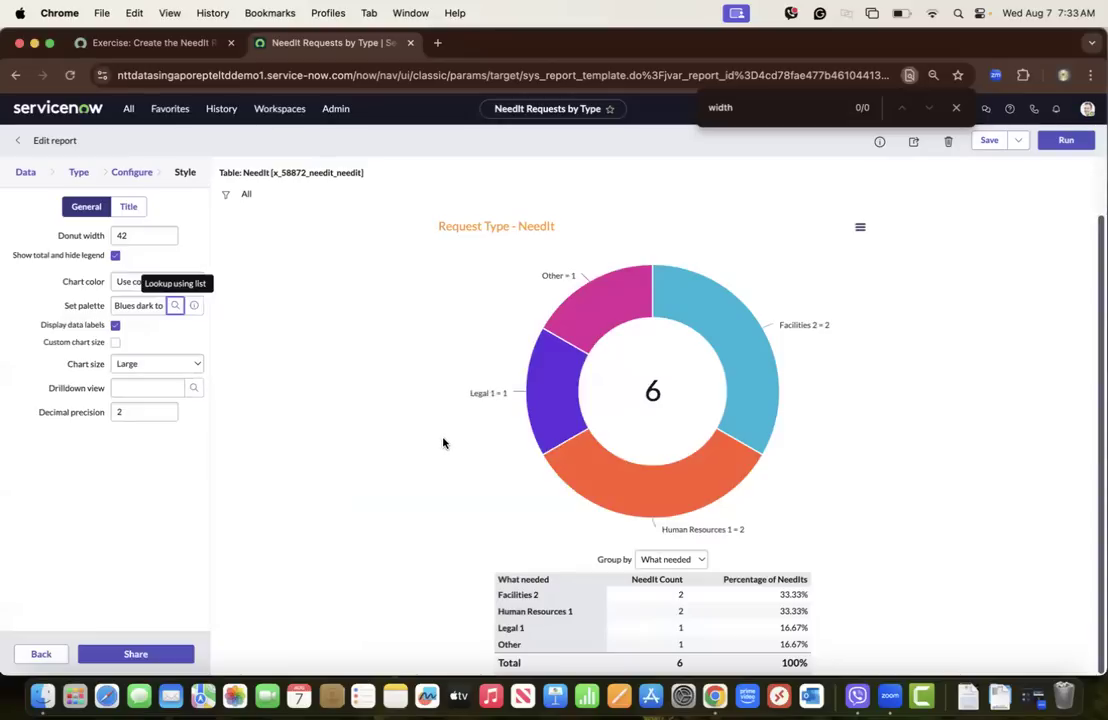
left_click(988, 141)
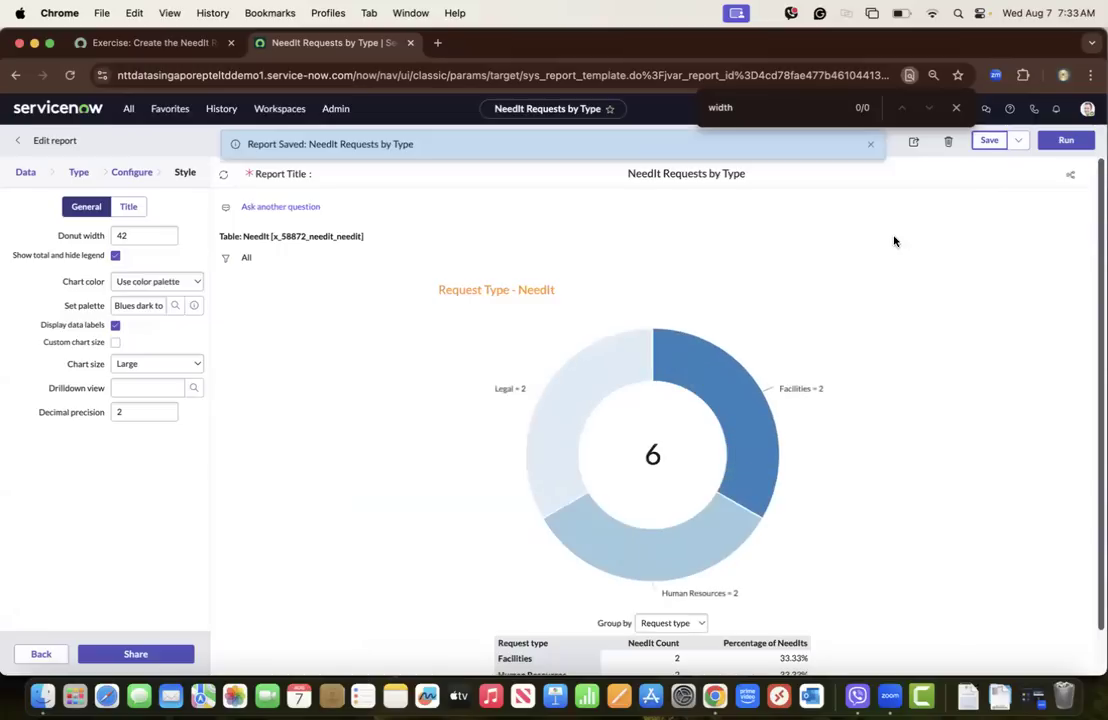
Group the recolored donut chart by What needed
scroll(522, 352, "down", 2)
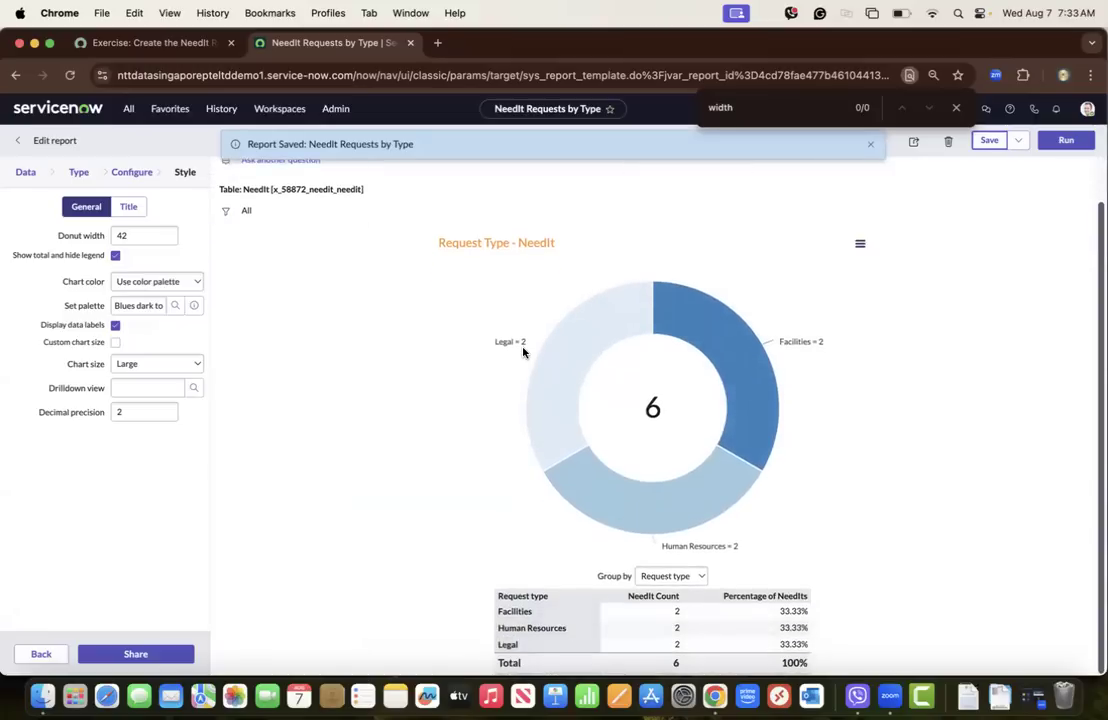
left_click(668, 576)
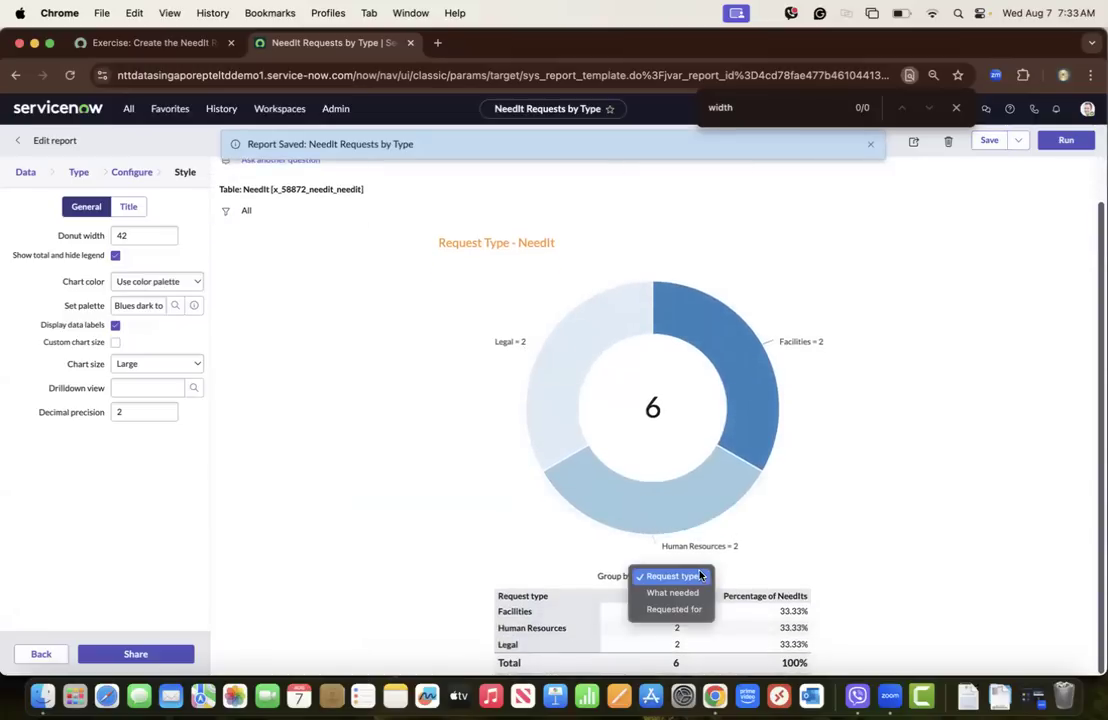
left_click(670, 593)
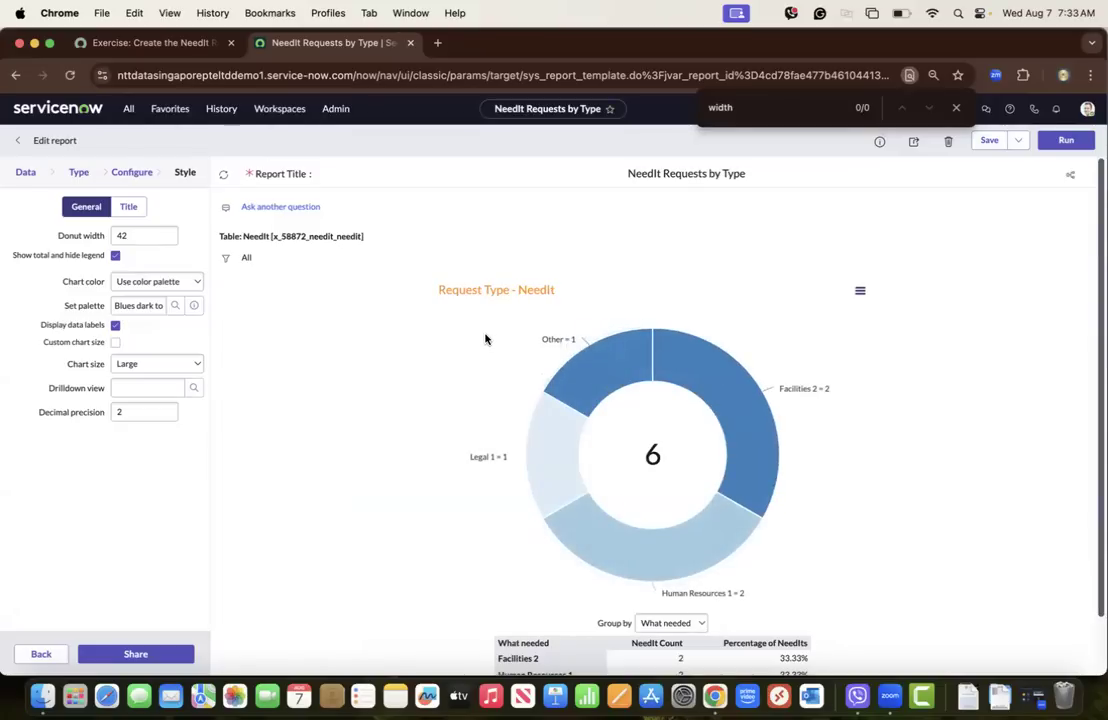
Review the Change the Chart Colors instructions in the exercise, including step 8 on having a unique color for each section
left_click(160, 43)
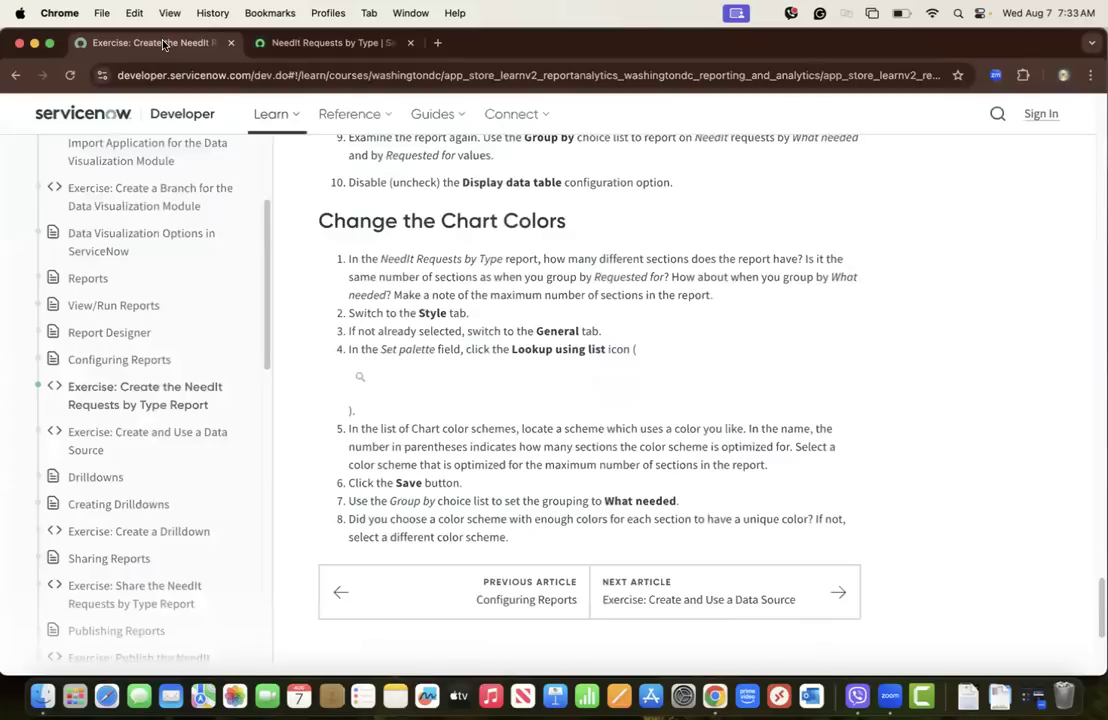
scroll(441, 501, "down", 1)
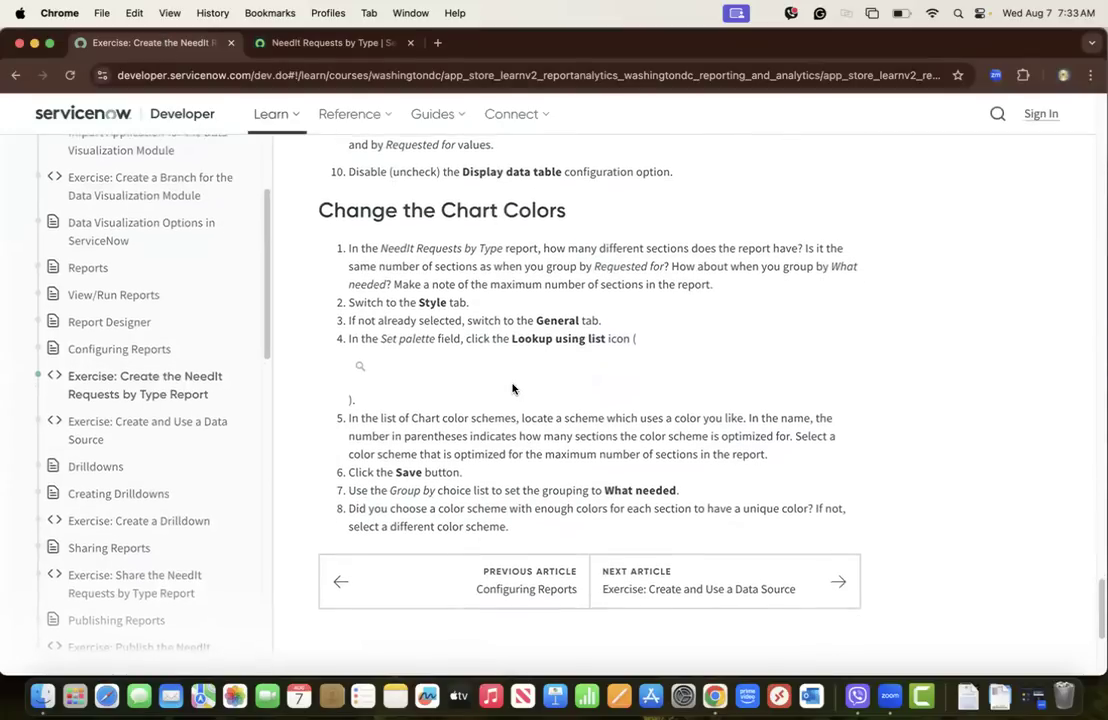
scroll(512, 388, "up", 2)
scroll(512, 388, "down", 2)
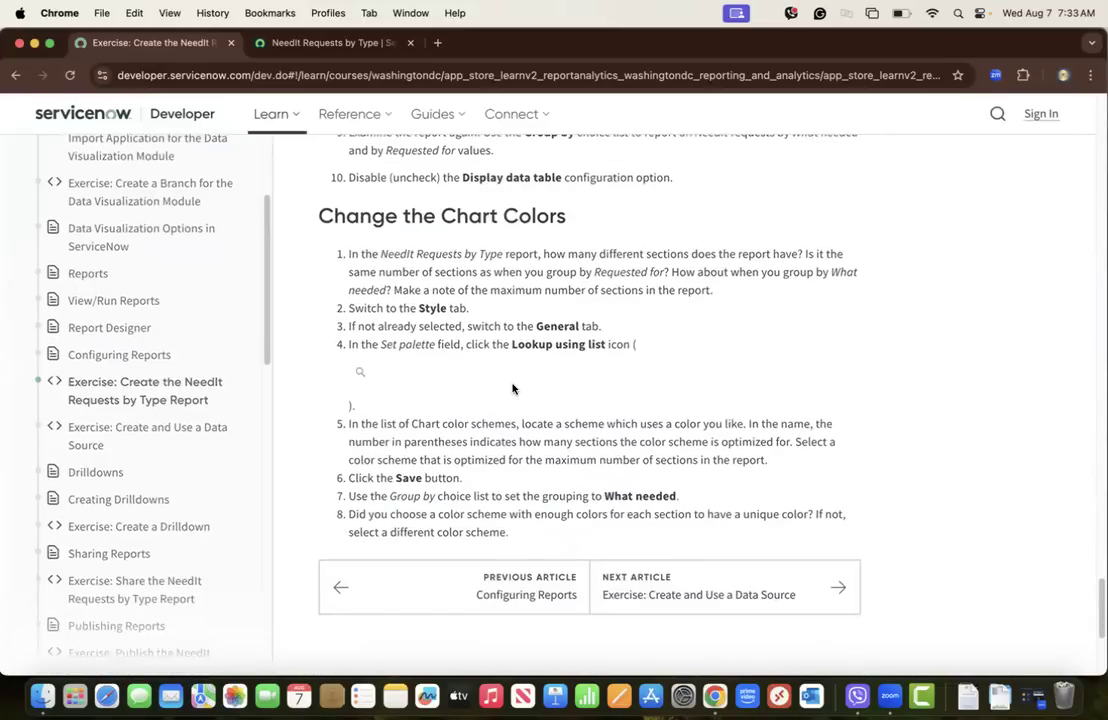